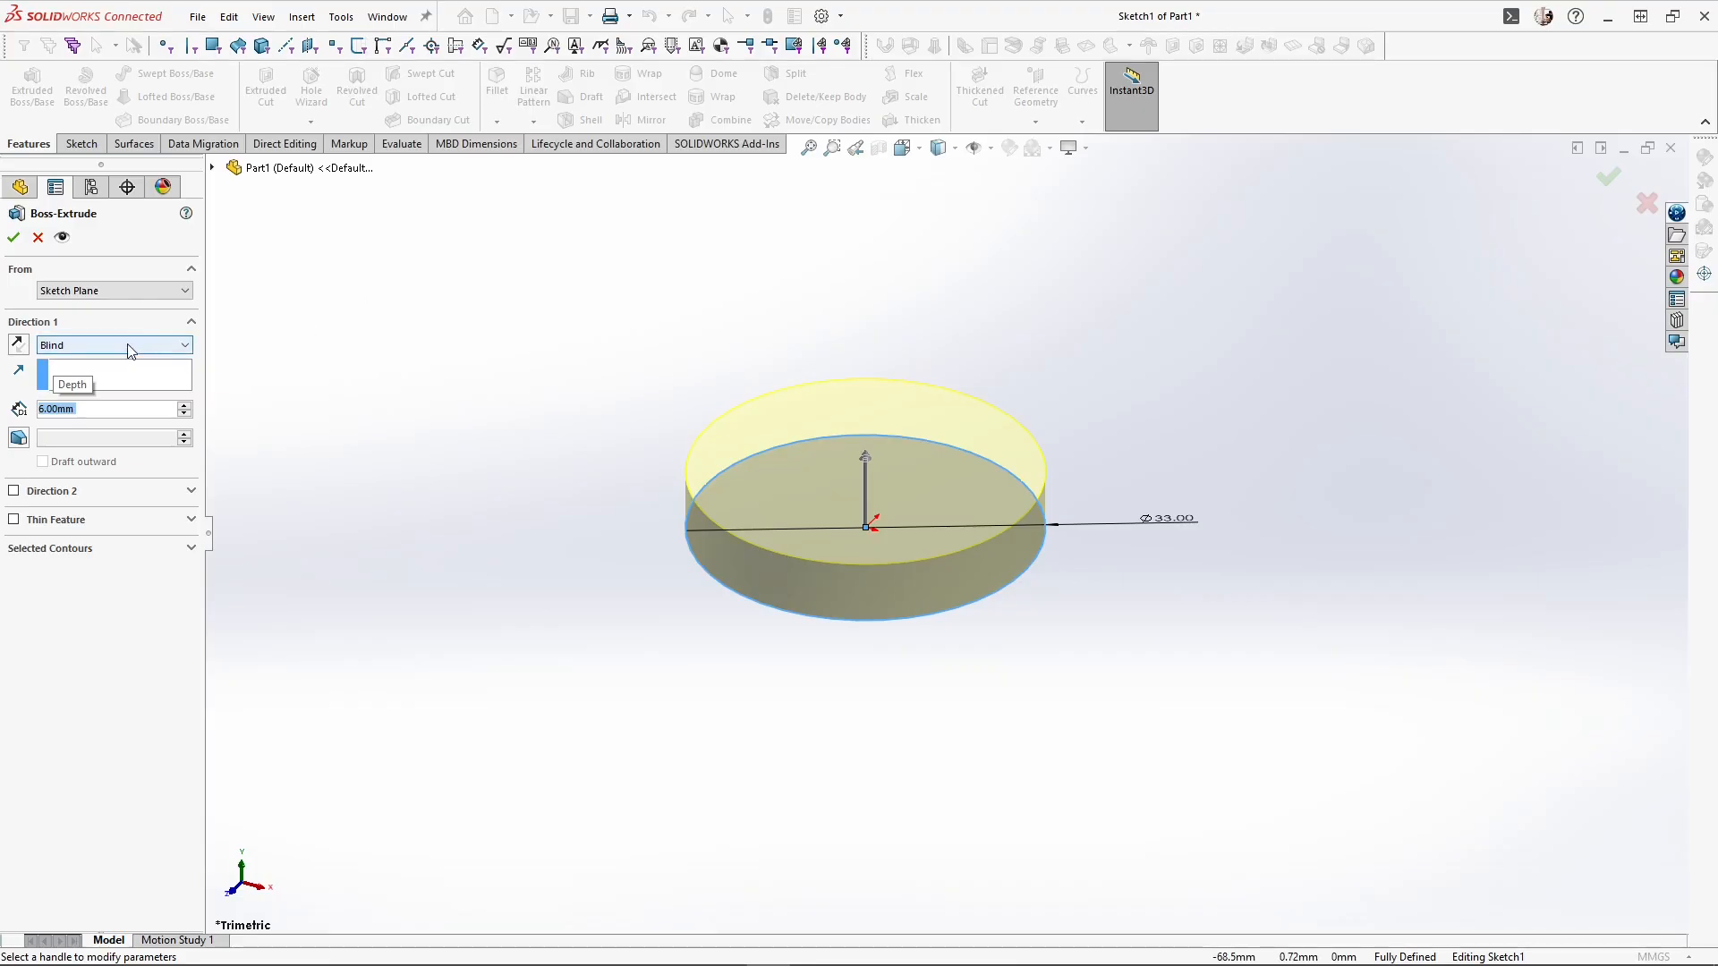
# Extrude the 33 mm circle 6 mm using the Mid Plane end condition
pyautogui.click(106, 426)
pyautogui.moveTo(536, 545); pyautogui.dragTo(537, 433, button='middle')
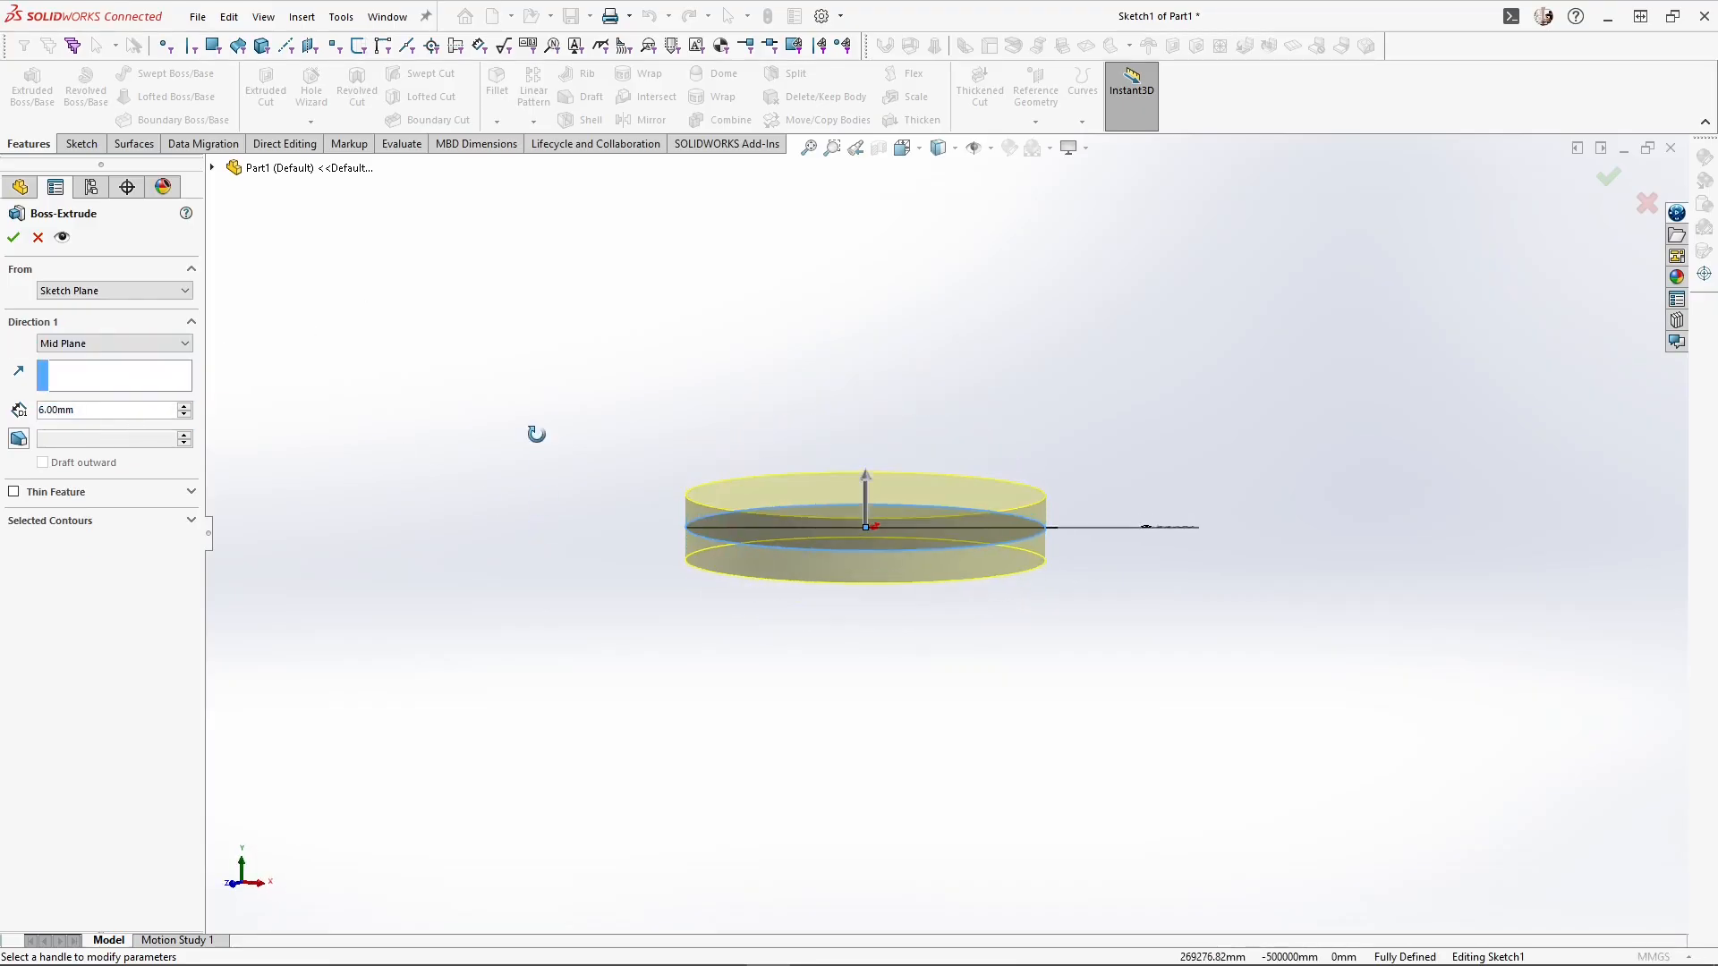
pyautogui.click(11, 236)
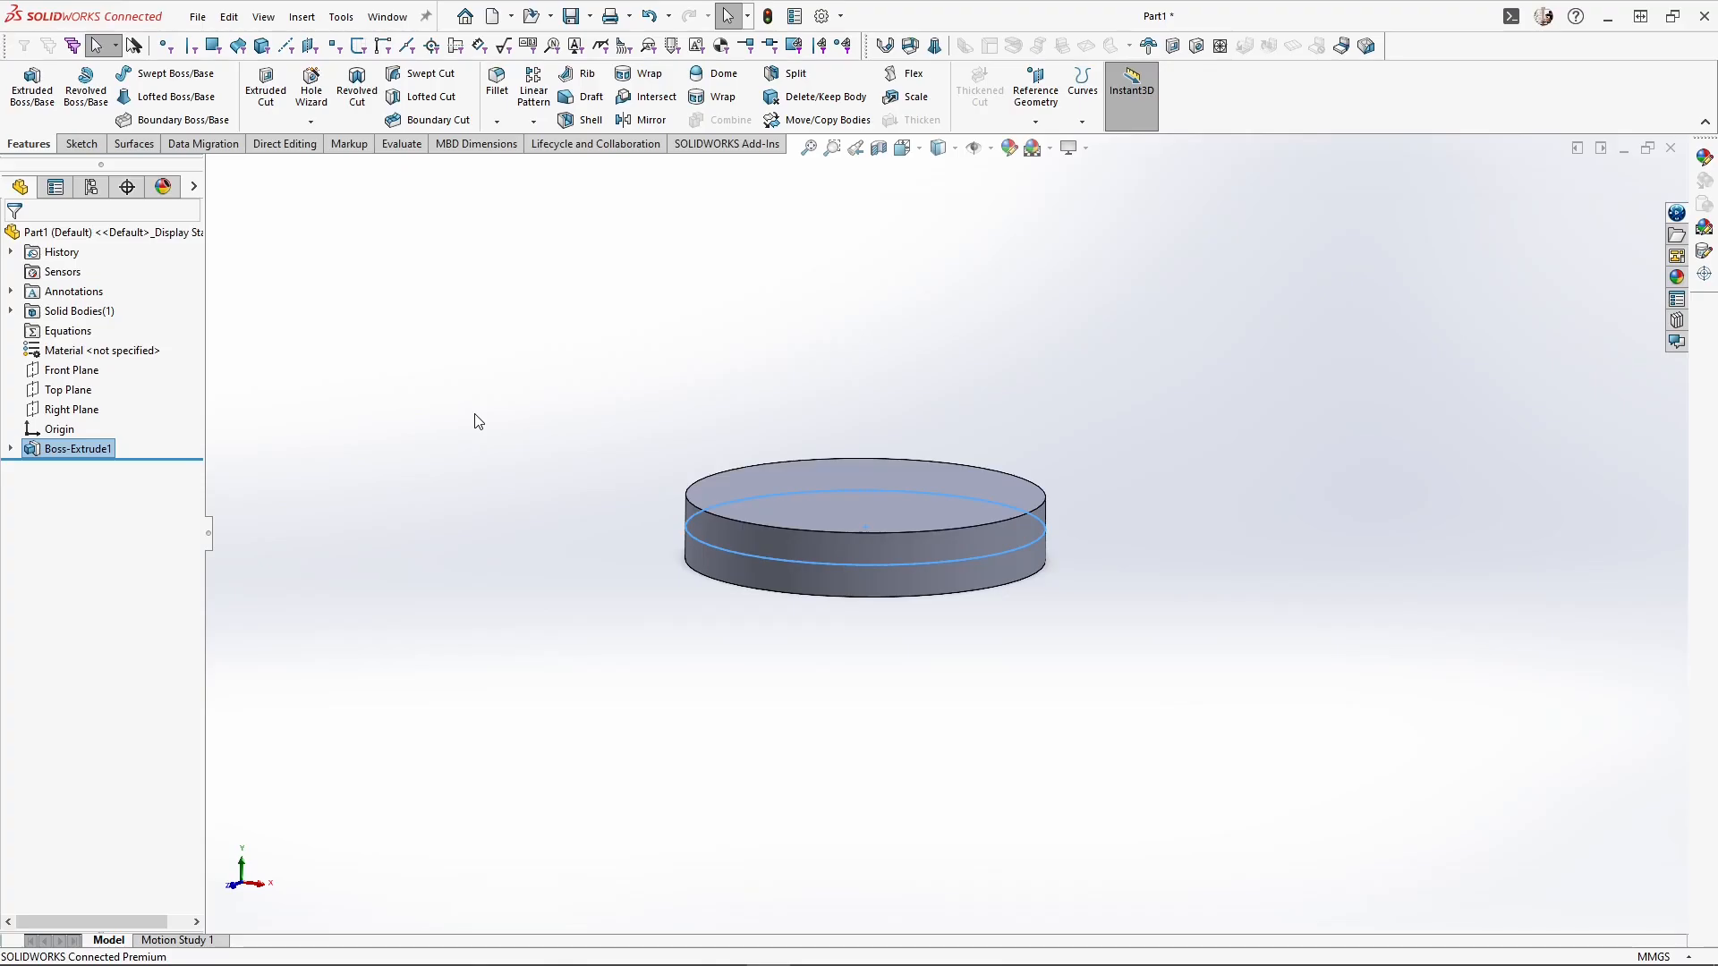
pyautogui.click(477, 421)
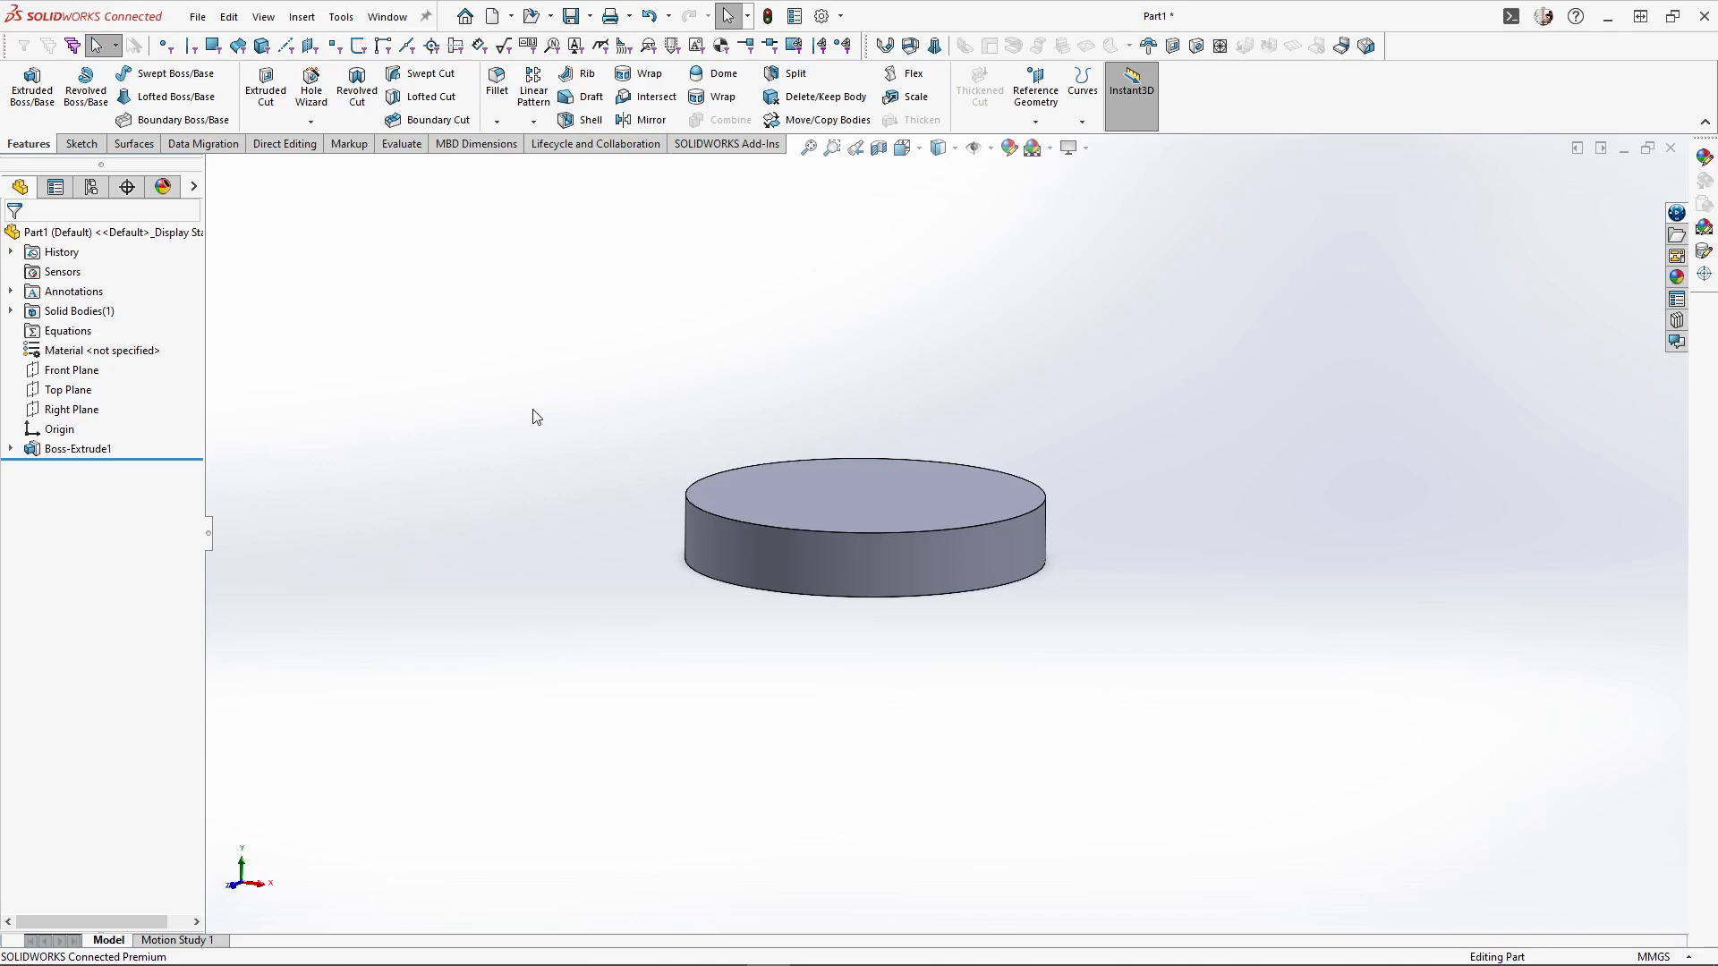
# Start a sketch on the disc's top face and offset its outer edge inward by 2.5 mm
pyautogui.click(754, 482)
pyautogui.click(834, 437)
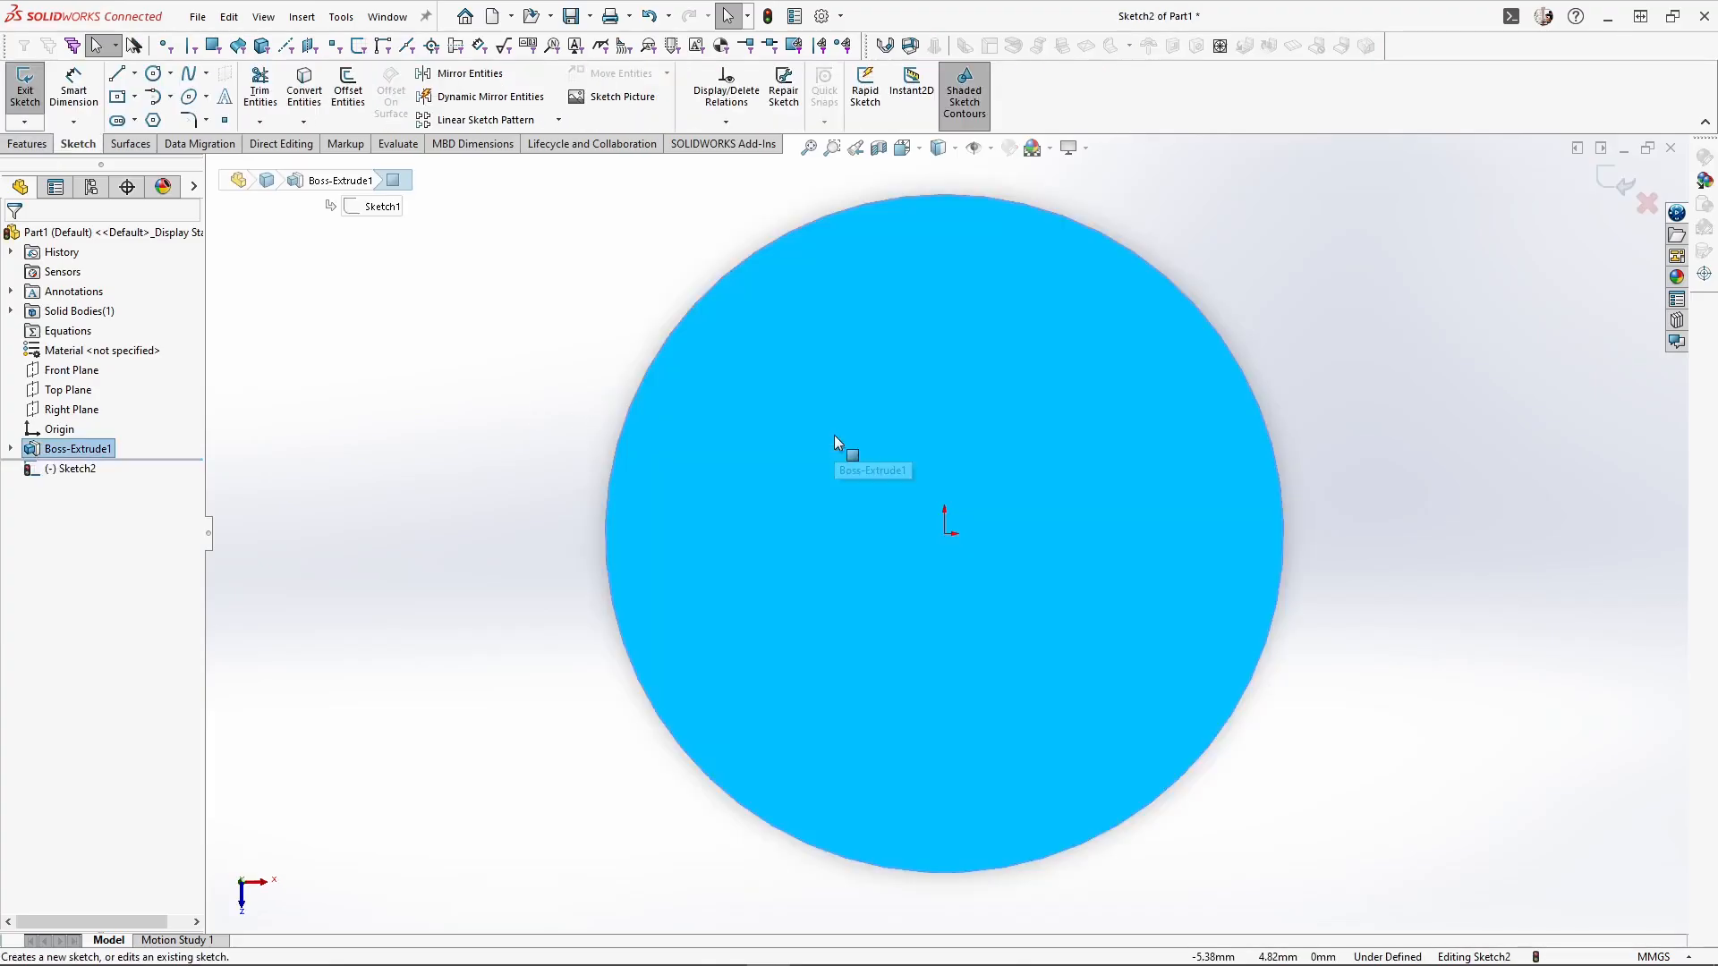
pyautogui.click(350, 94)
pyautogui.click(65, 331)
pyautogui.write('2.50mm')
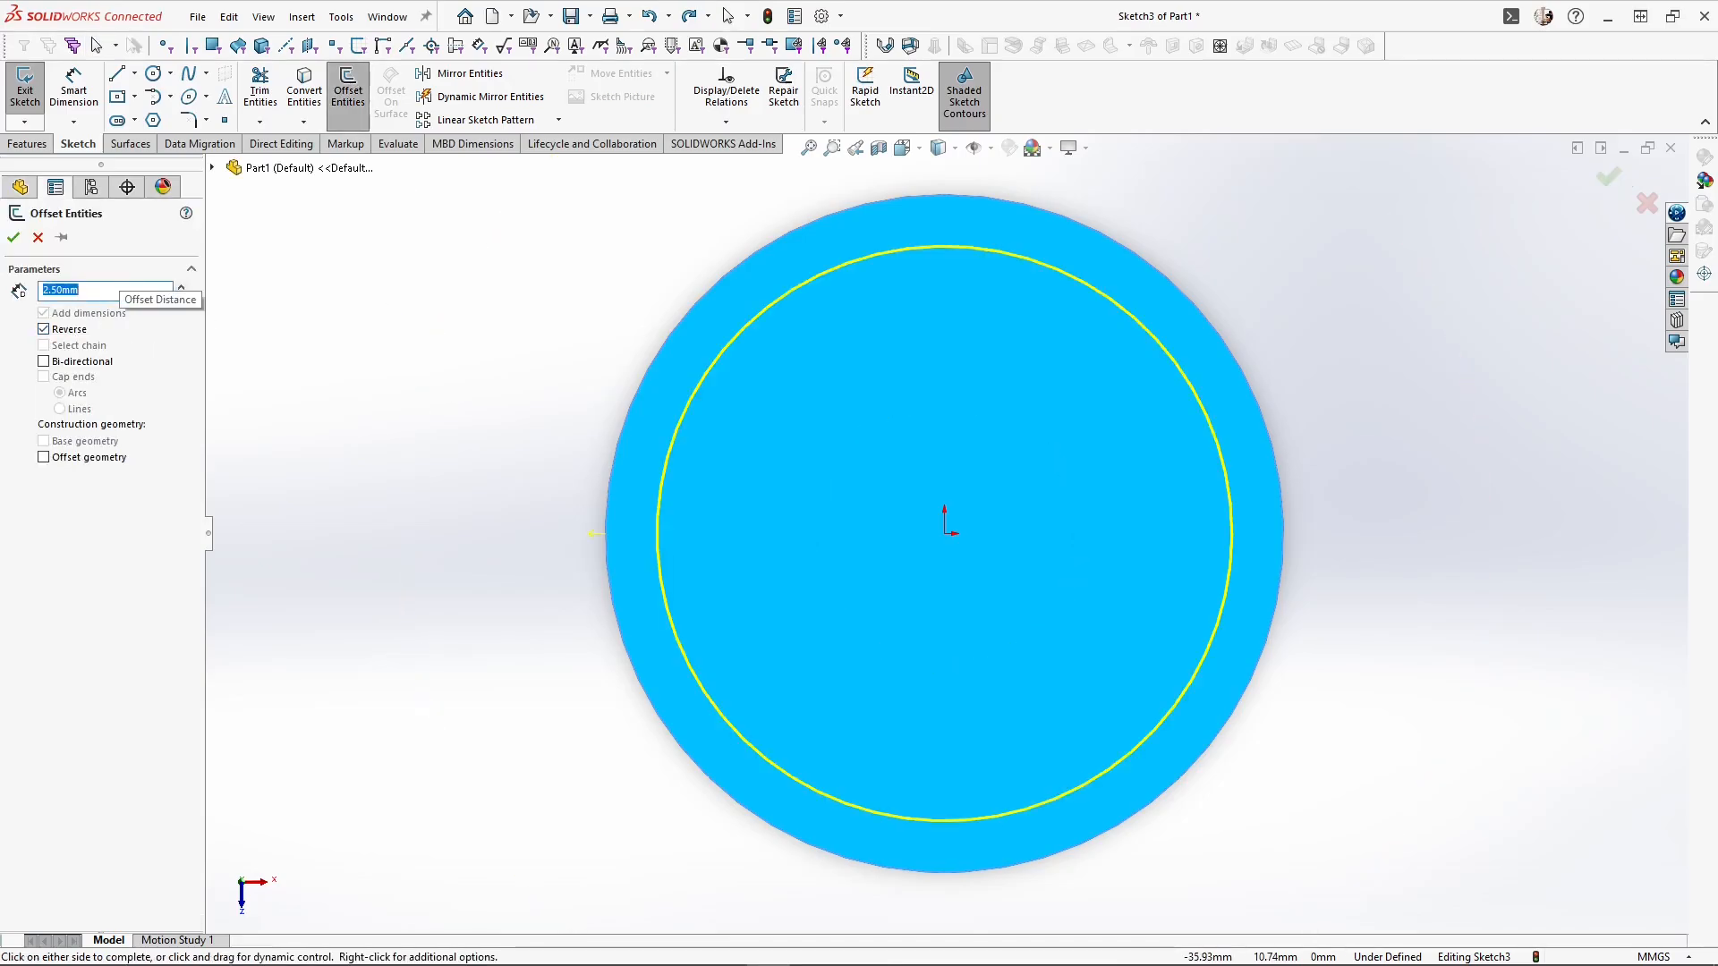
pyautogui.press('Return')
# Cut the offset circle as a one-direction thin feature, 0.5 mm thick and 0.3 mm deep, to form a ring groove
pyautogui.click(28, 144)
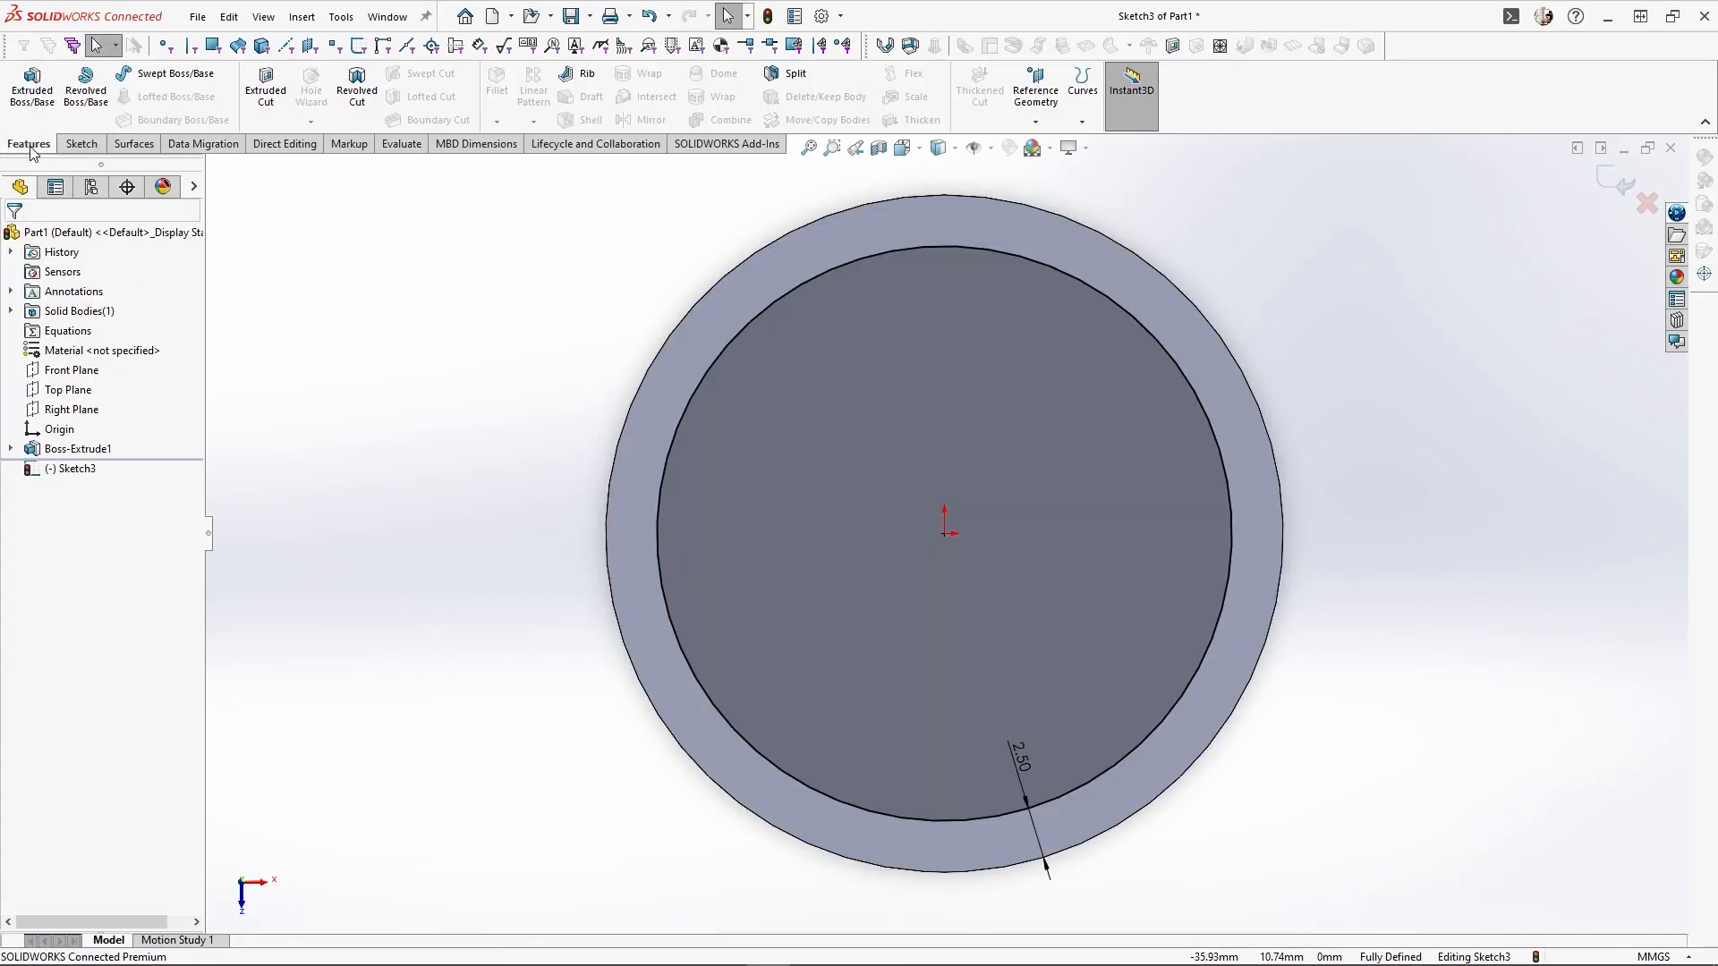
pyautogui.click(266, 89)
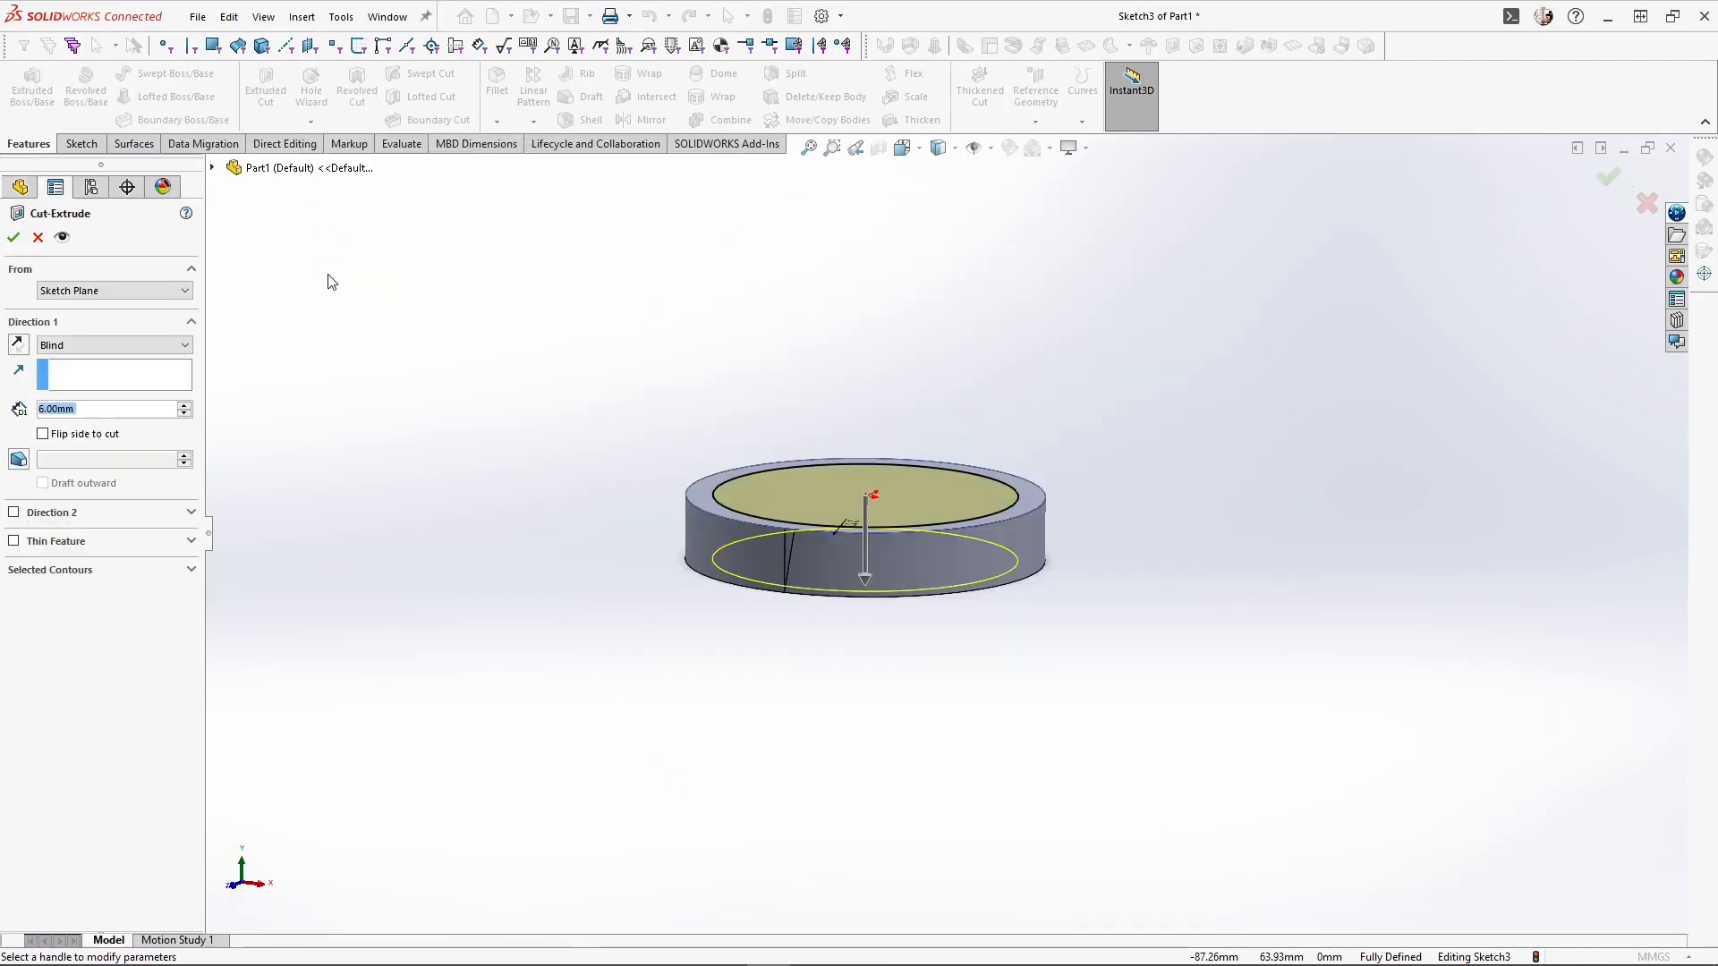
pyautogui.click(66, 542)
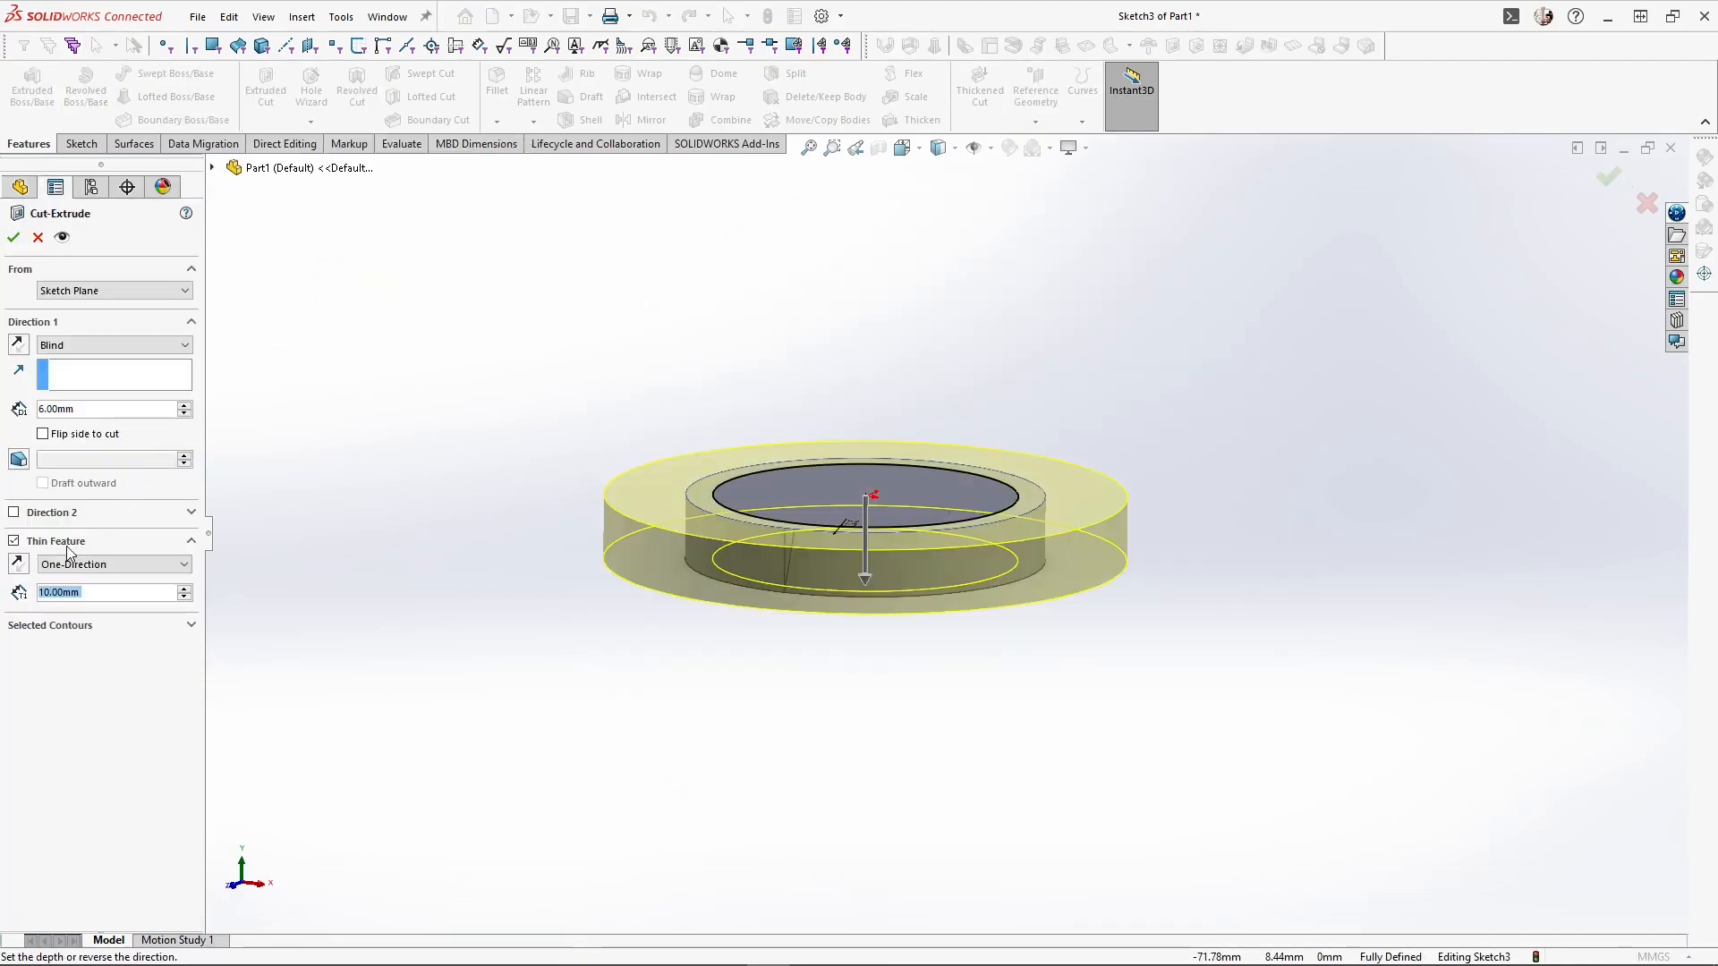
pyautogui.write('0')
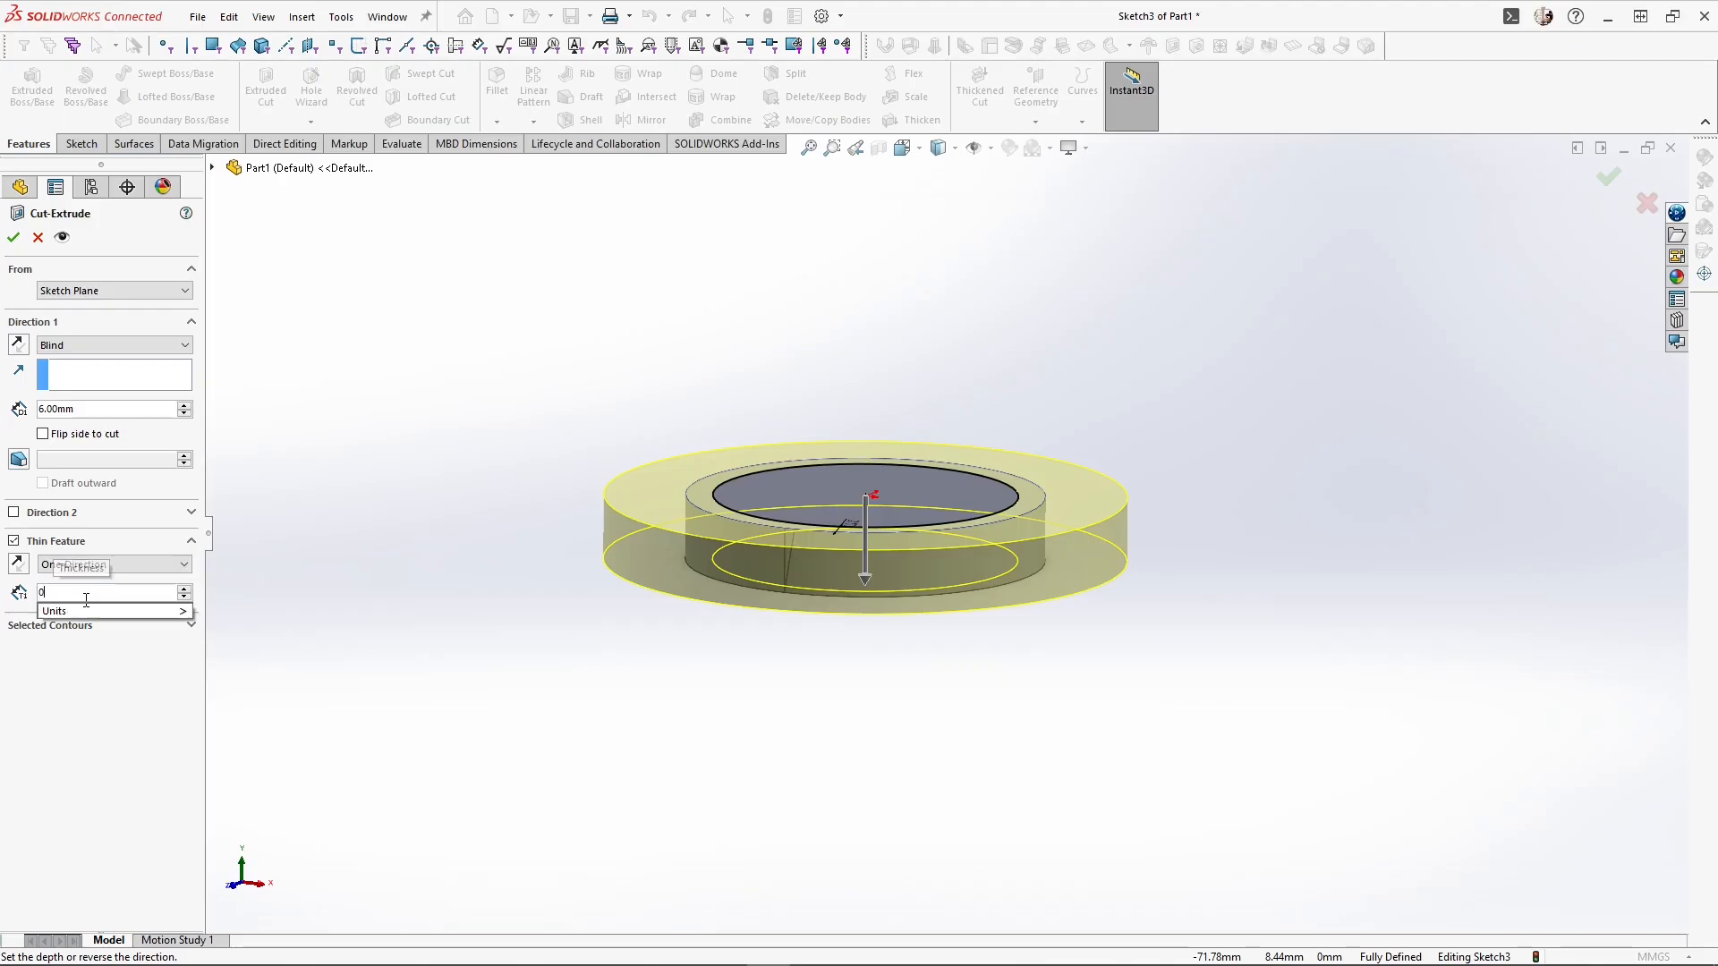
pyautogui.write('.5')
pyautogui.press('Return')
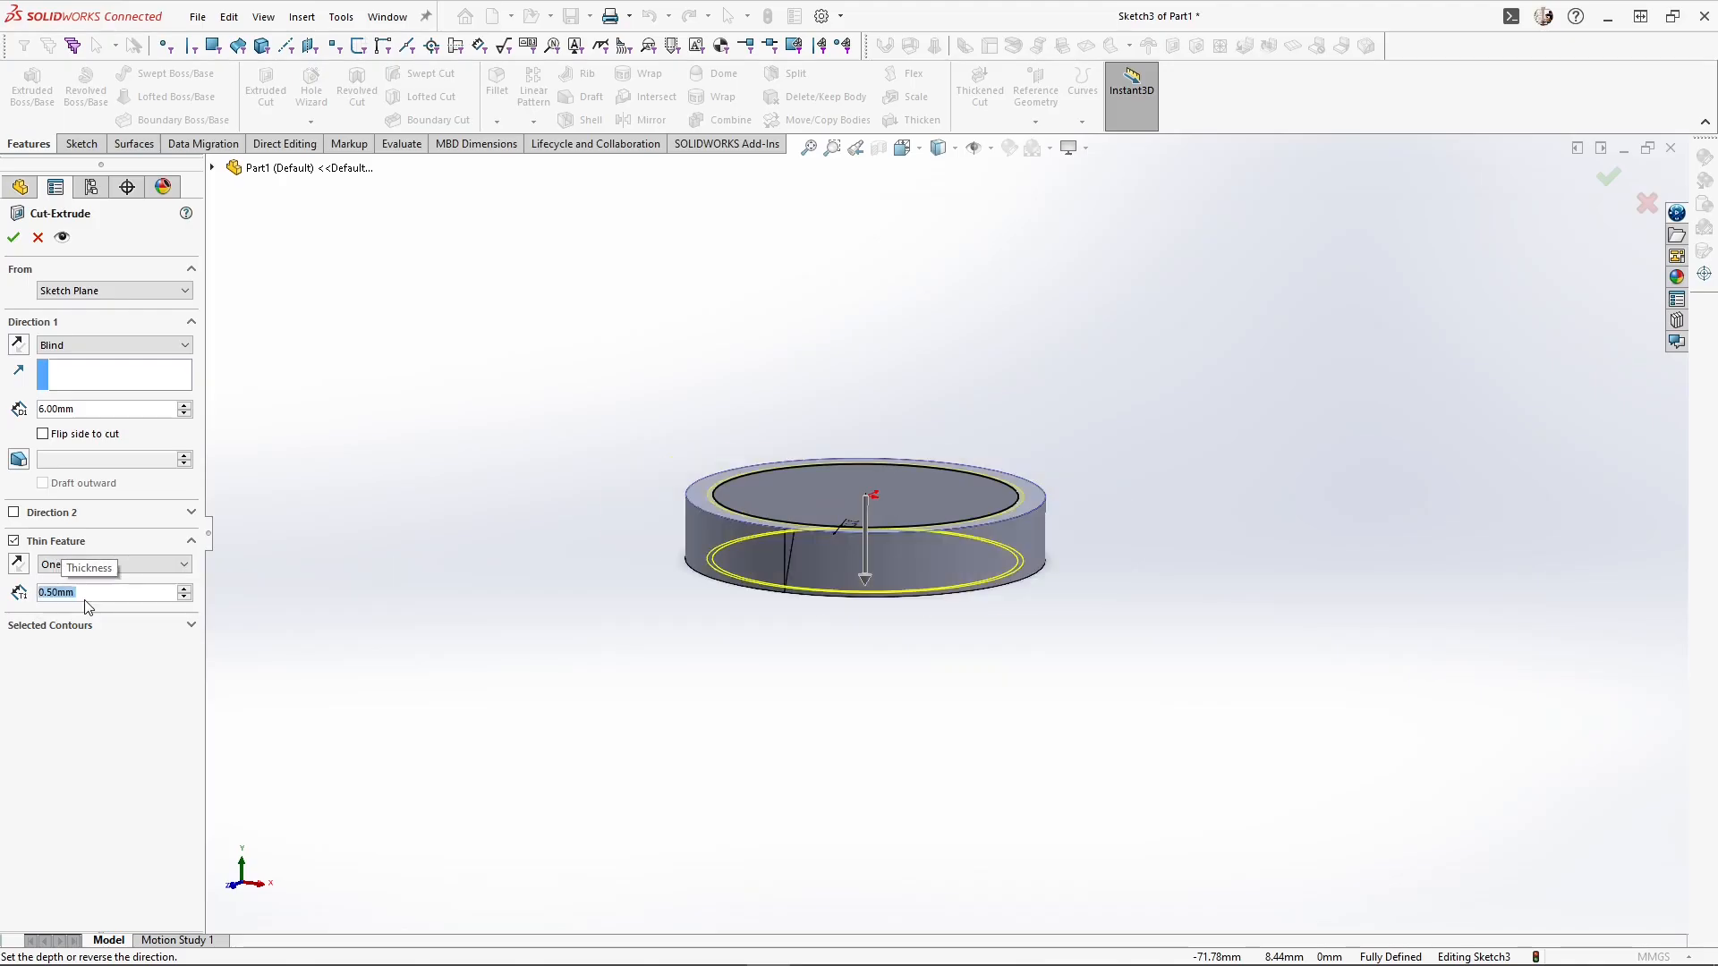
pyautogui.write('0.3')
pyautogui.press('Return')
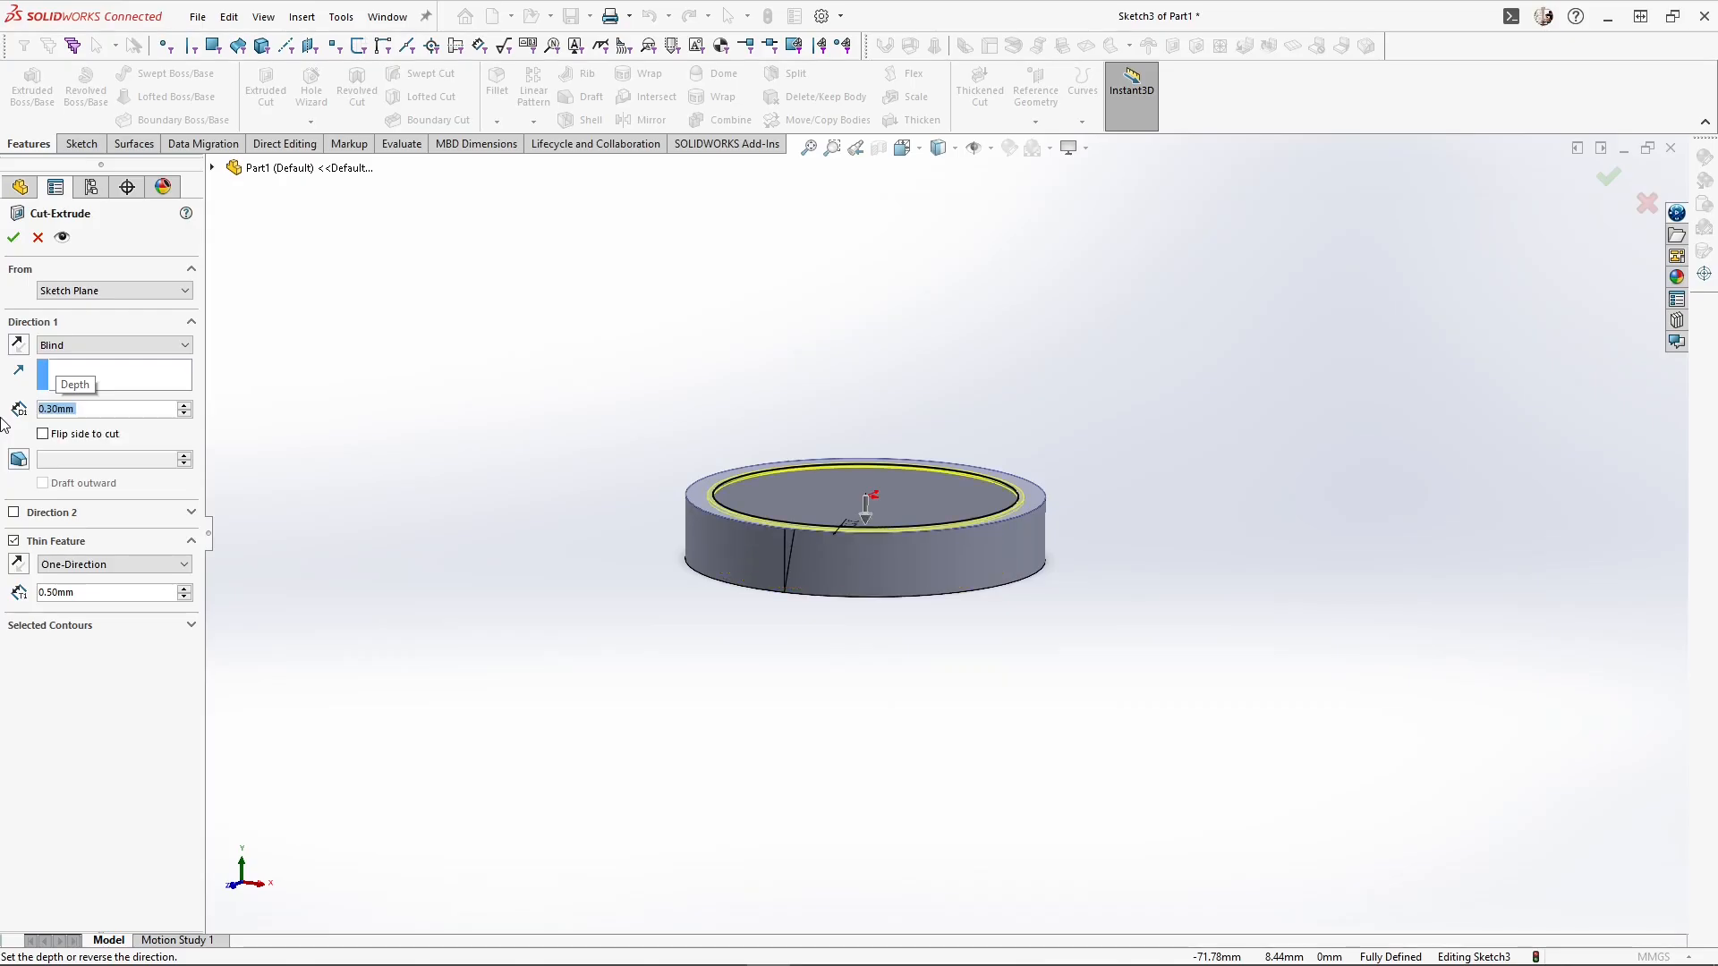
pyautogui.press('Return')
pyautogui.click(1070, 391)
# Start a sketch on the face inside the ring groove and add the sketch text "£1"
pyautogui.moveTo(1065, 398); pyautogui.dragTo(1050, 617, button='middle')
pyautogui.scroll(-3, 818, 614)
pyautogui.scroll(1, 818, 614)
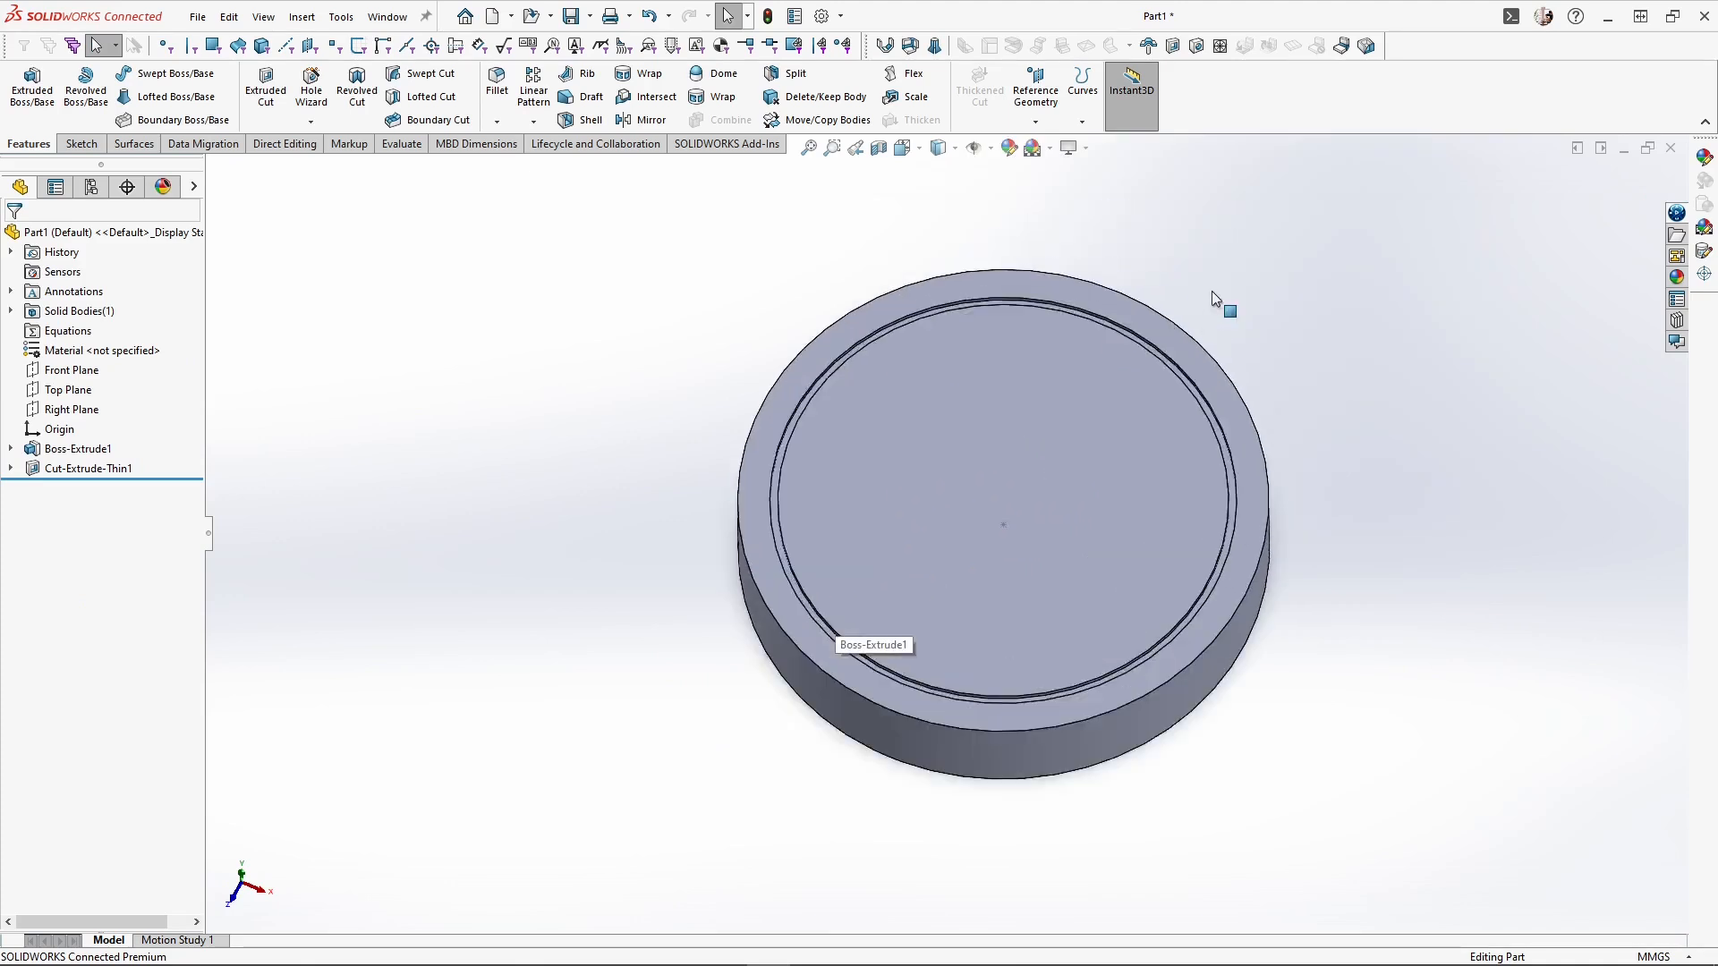
pyautogui.scroll(1, 1045, 492)
pyautogui.click(1045, 492)
pyautogui.click(1131, 443)
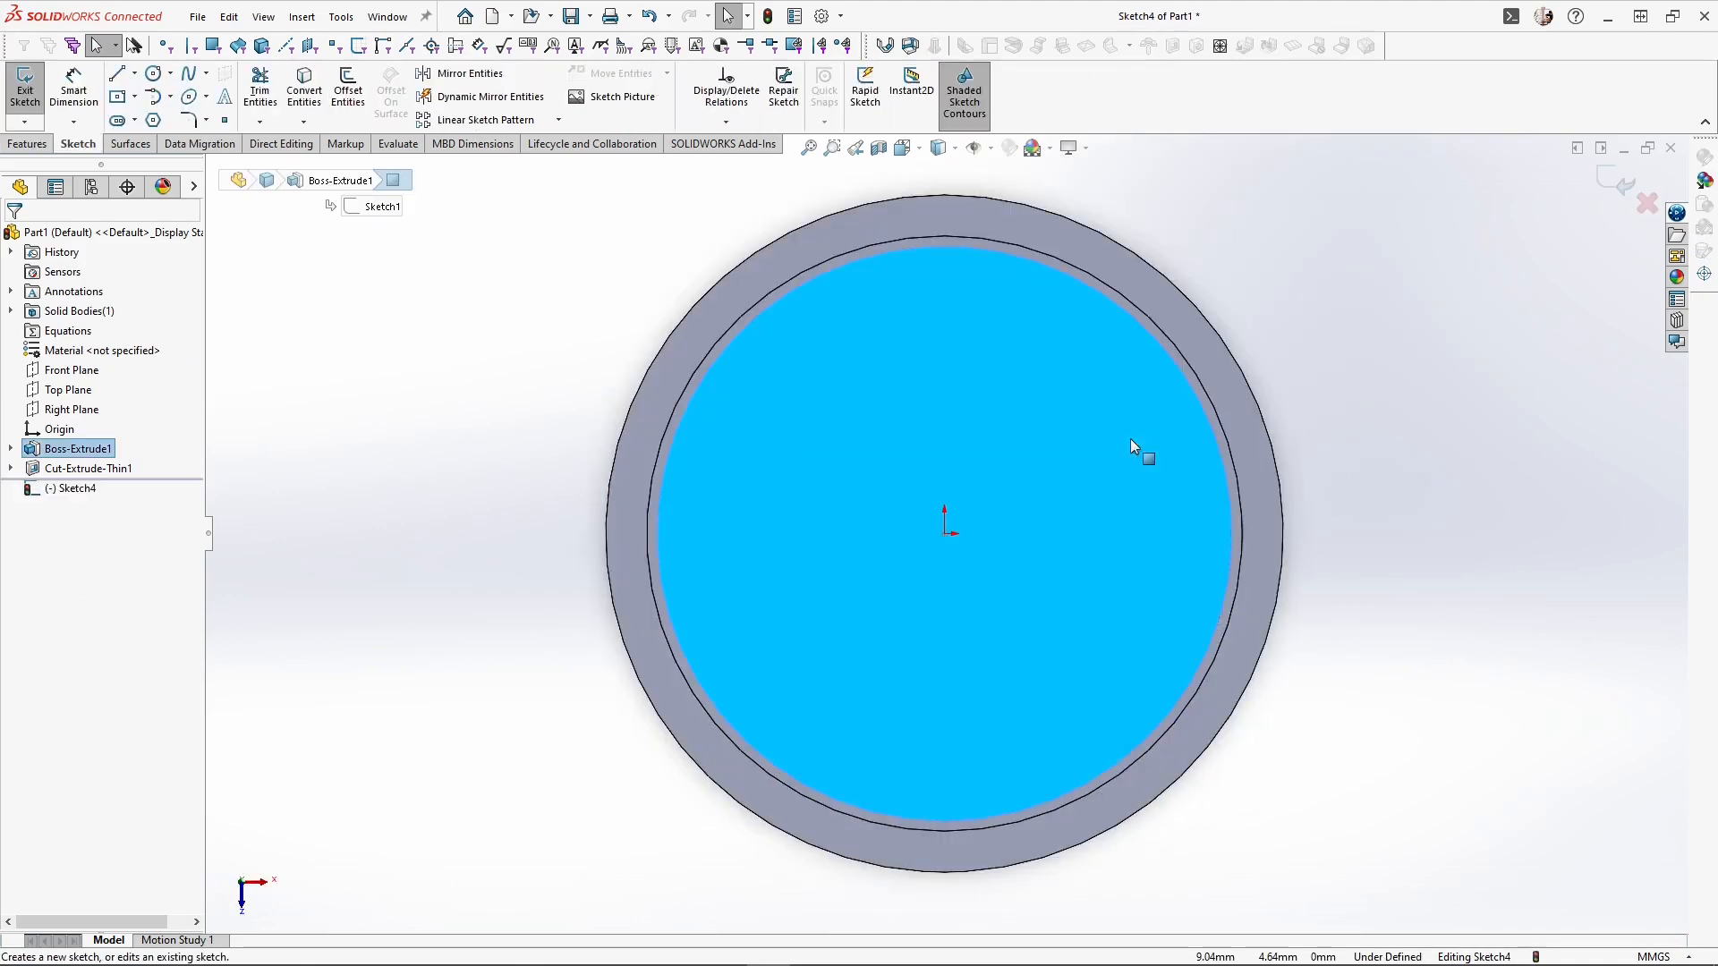
pyautogui.click(225, 99)
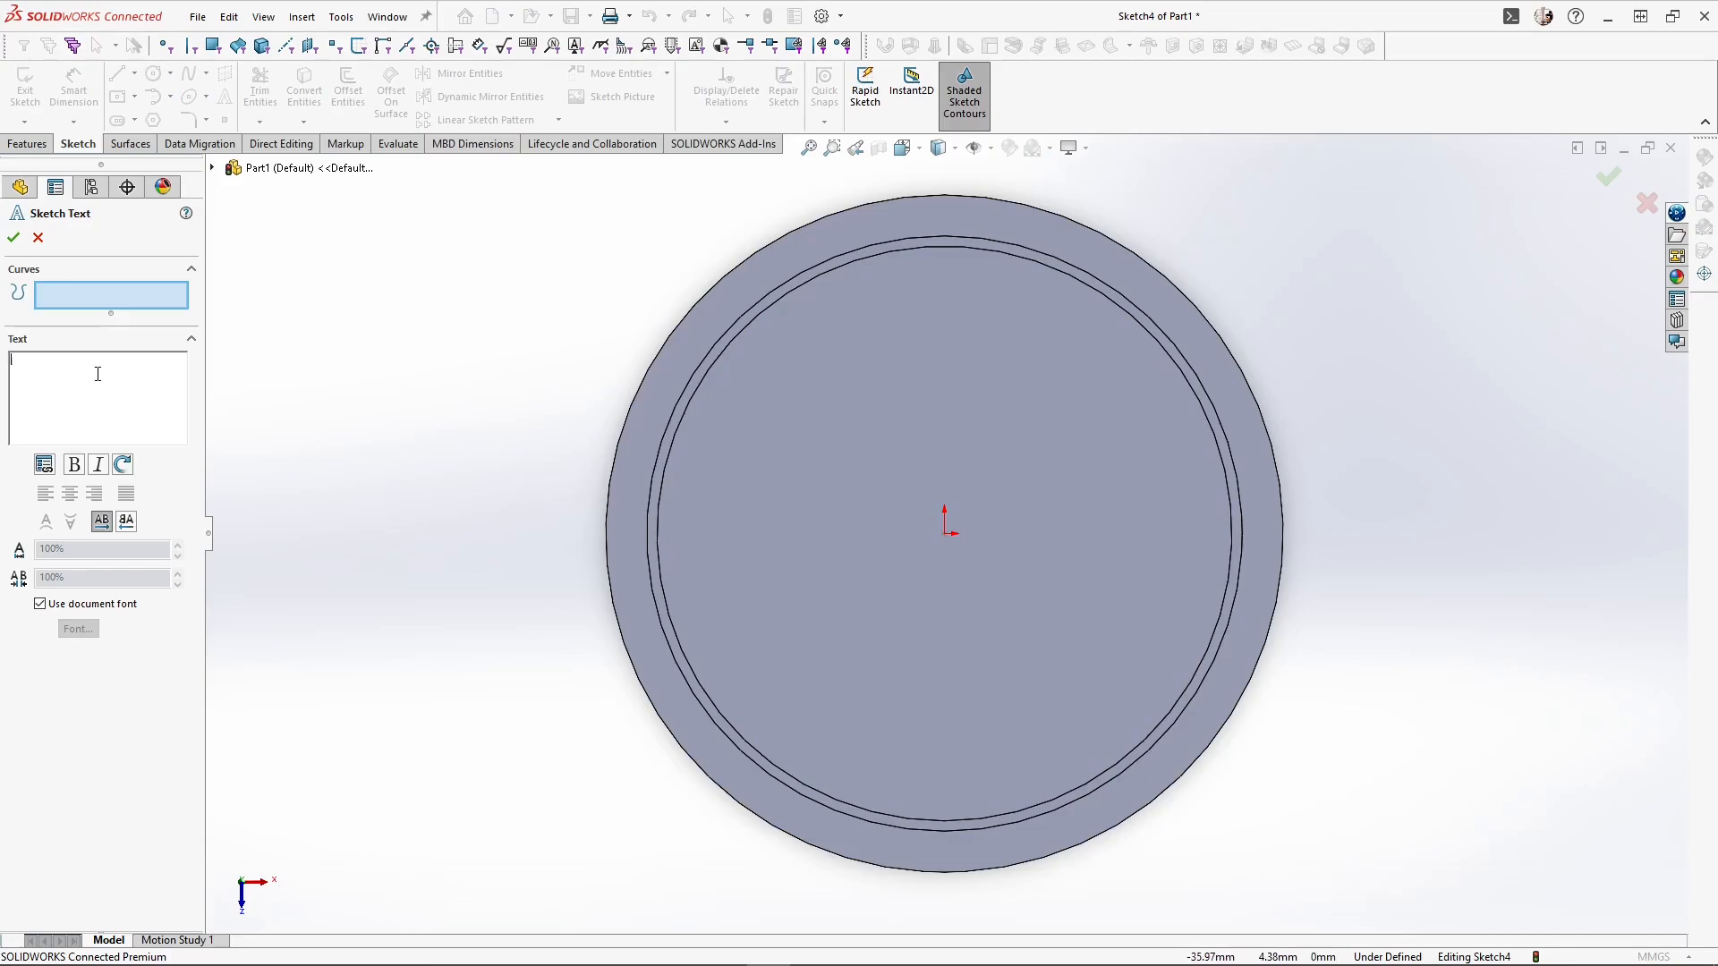
pyautogui.write('£1')
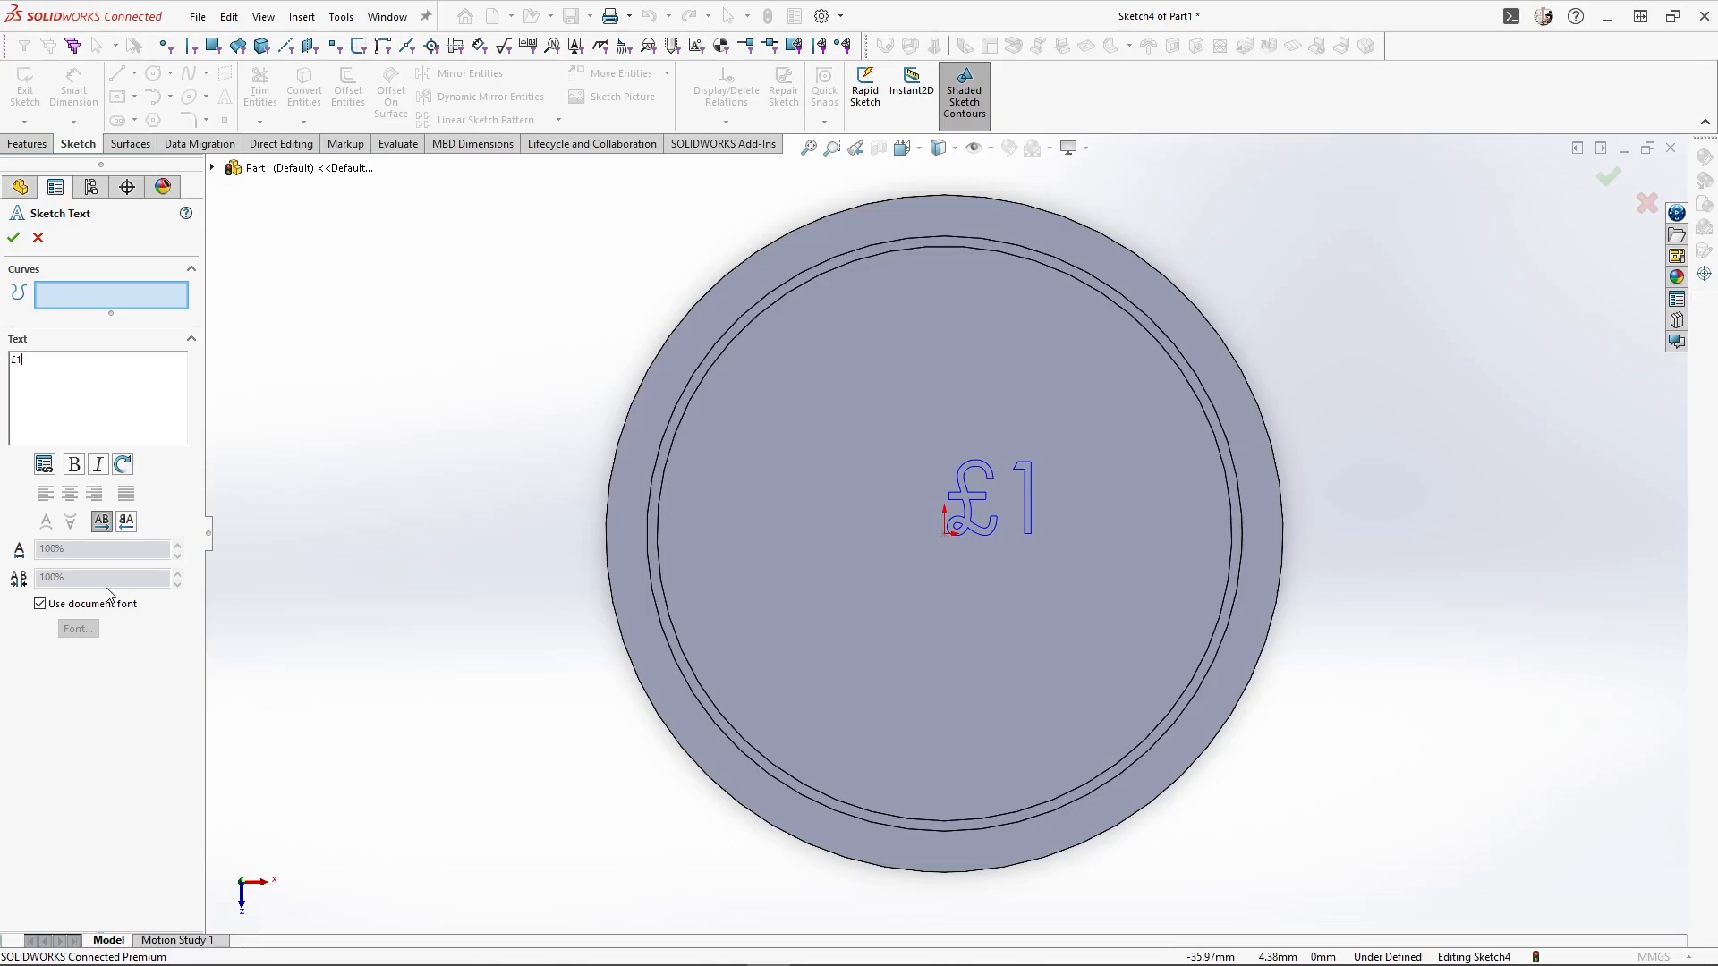
# Override the document font for the sketch text and set its height to 10 mm
pyautogui.click(40, 604)
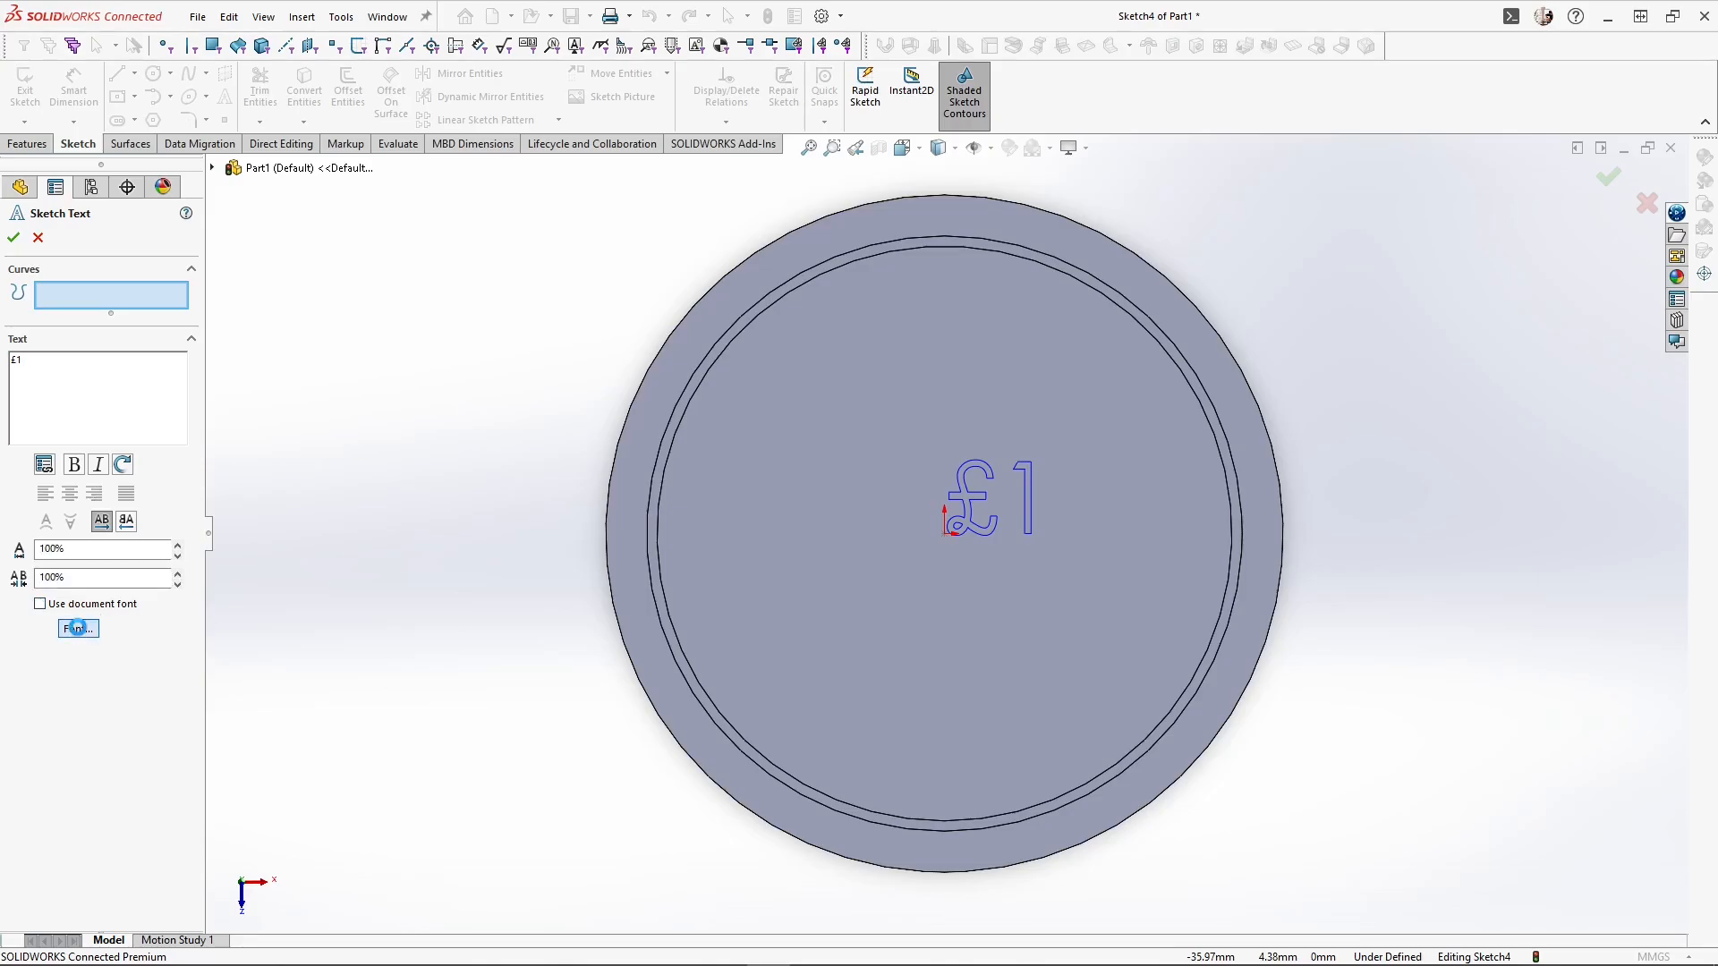
pyautogui.click(78, 629)
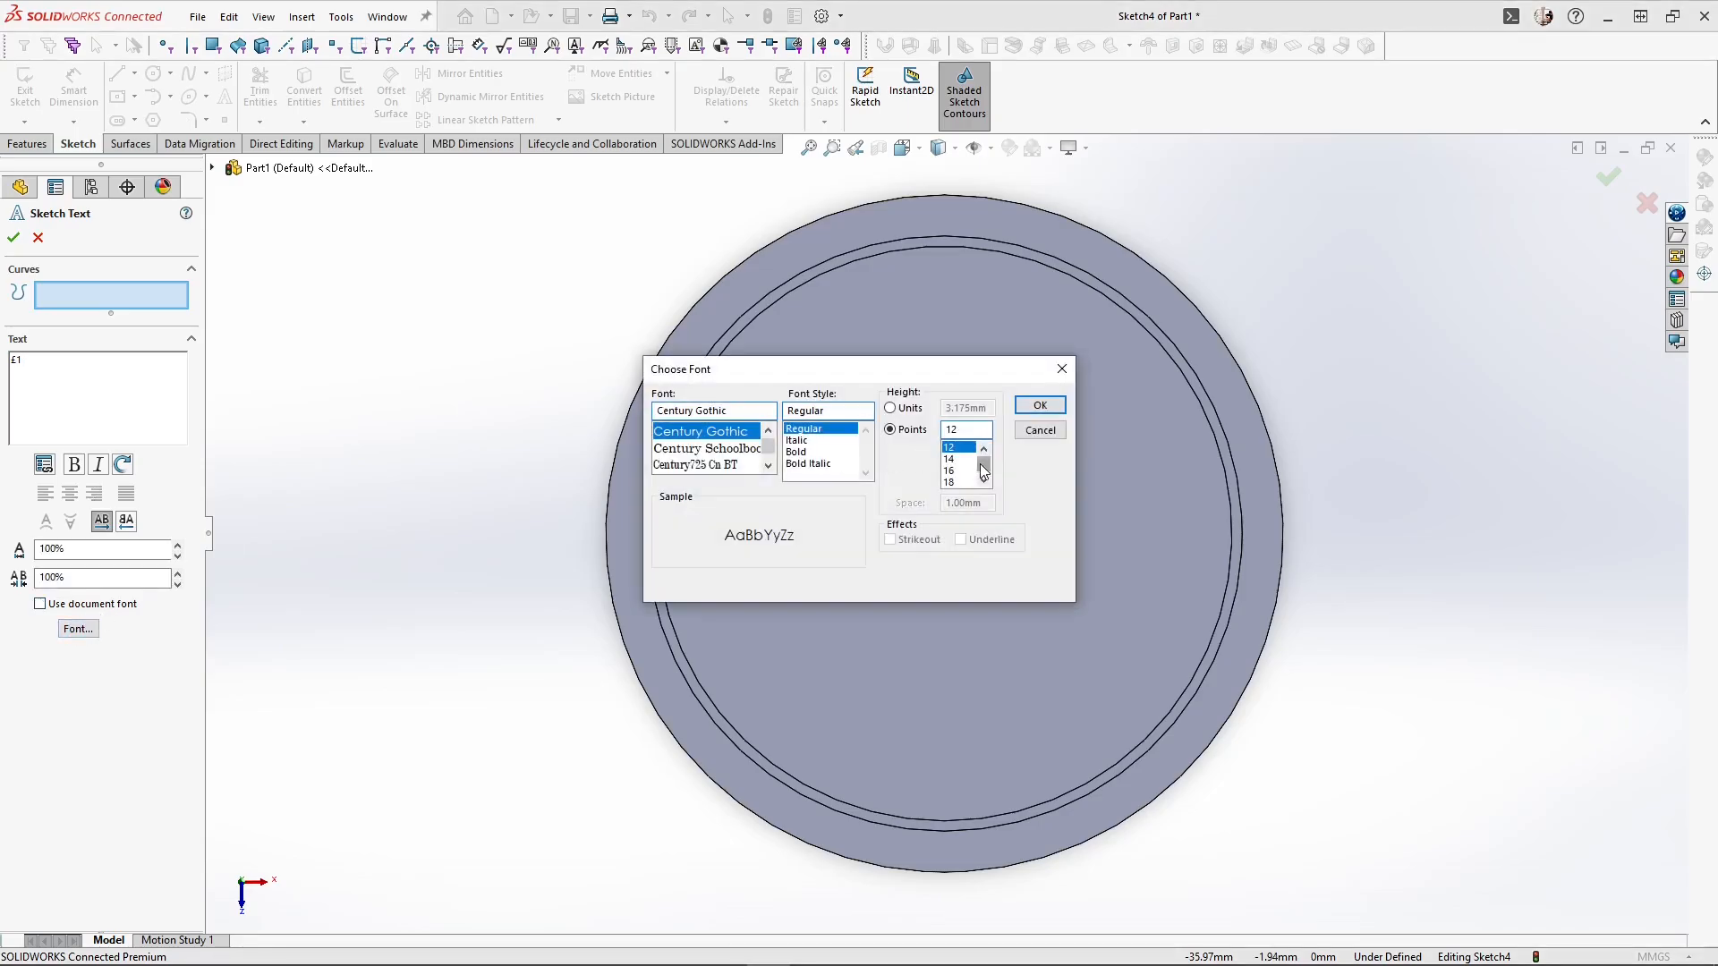
pyautogui.click(891, 408)
pyautogui.press('Tab')
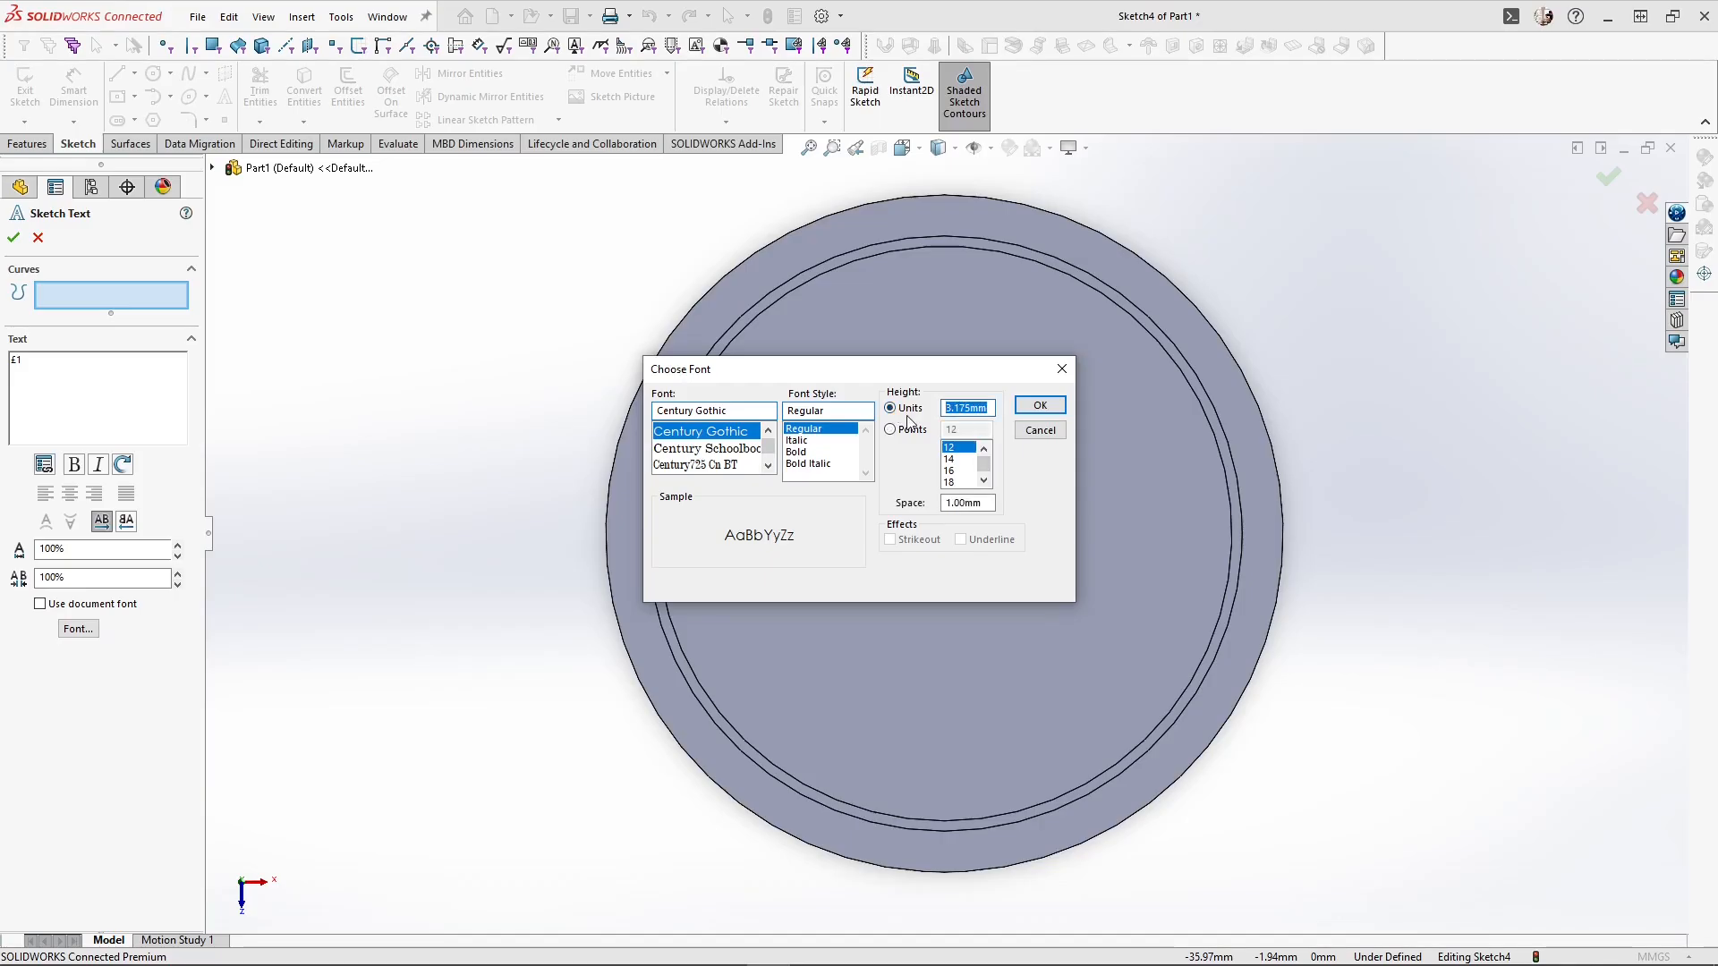
pyautogui.write('10')
pyautogui.press('Return')
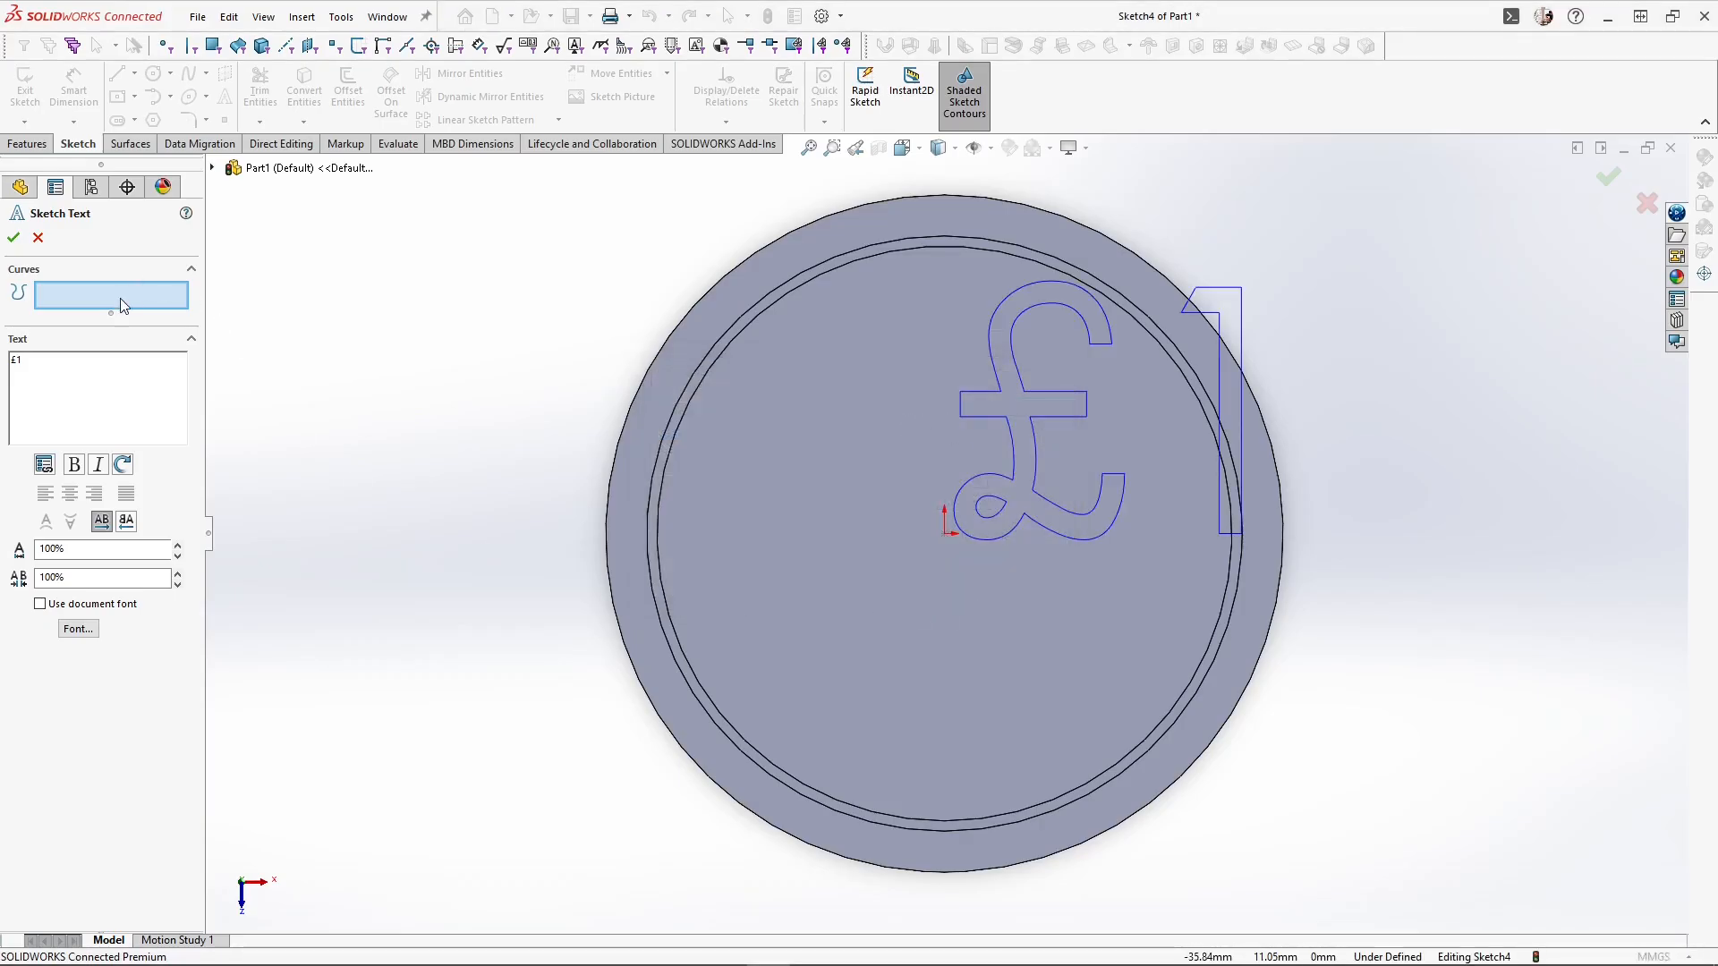
# Position the £1 text centrally within the ring groove and accept the sketch text
pyautogui.click(796, 631)
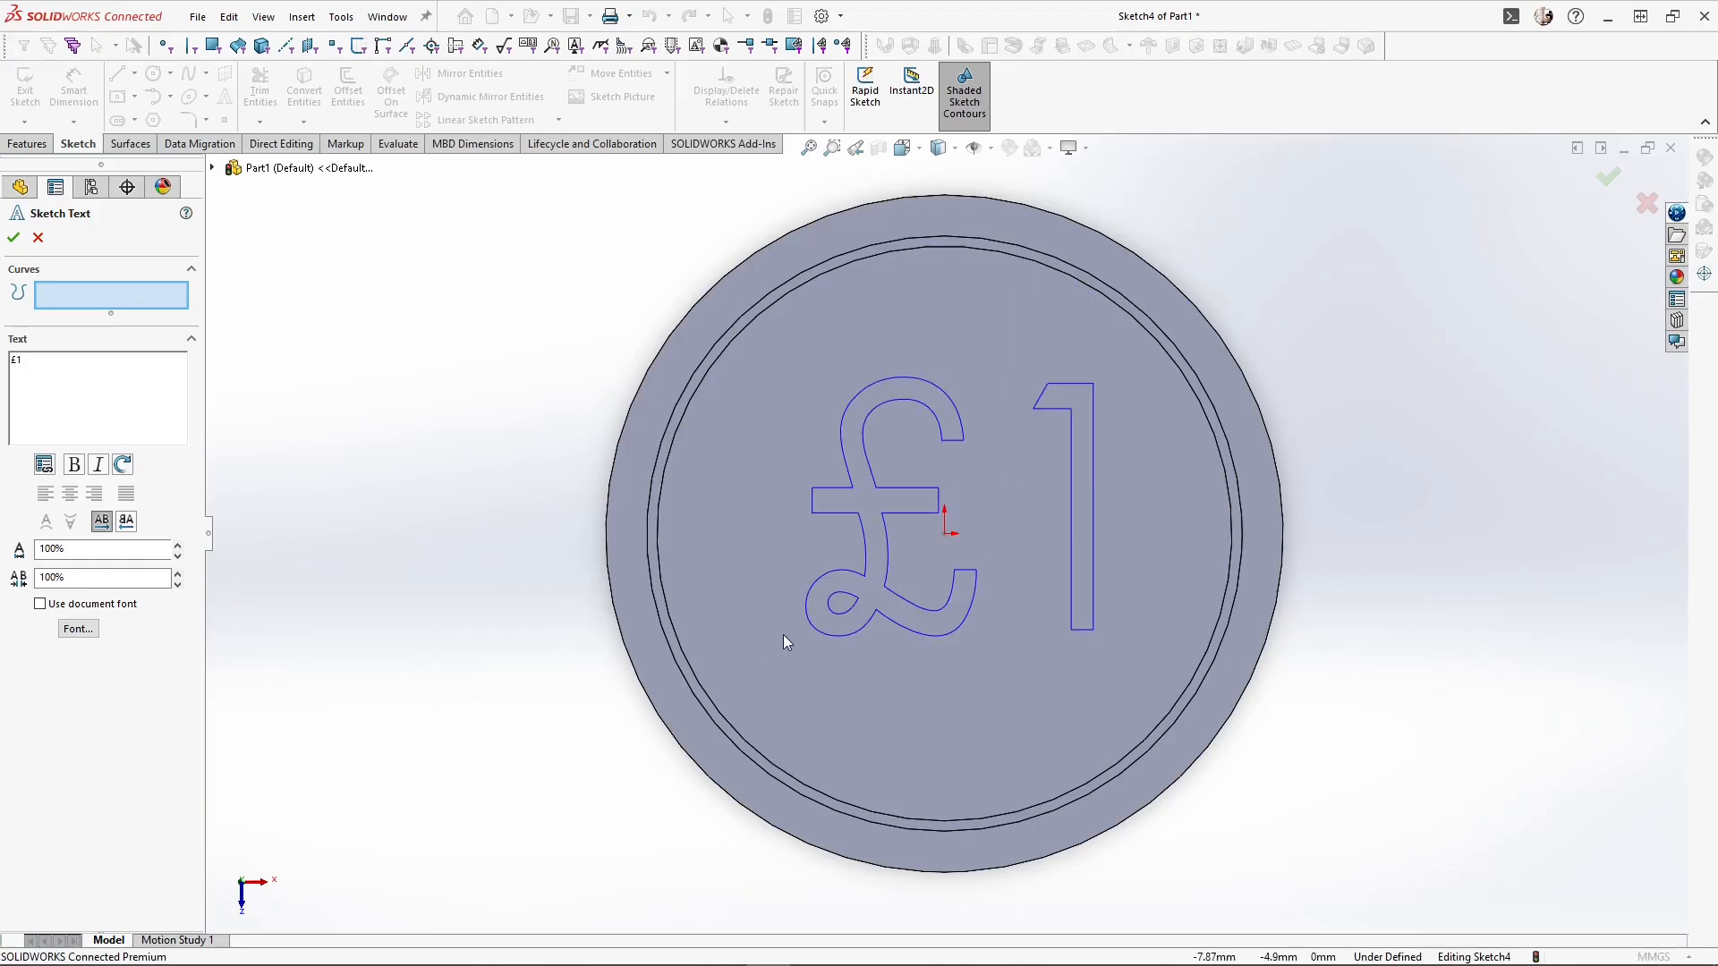
pyautogui.click(770, 637)
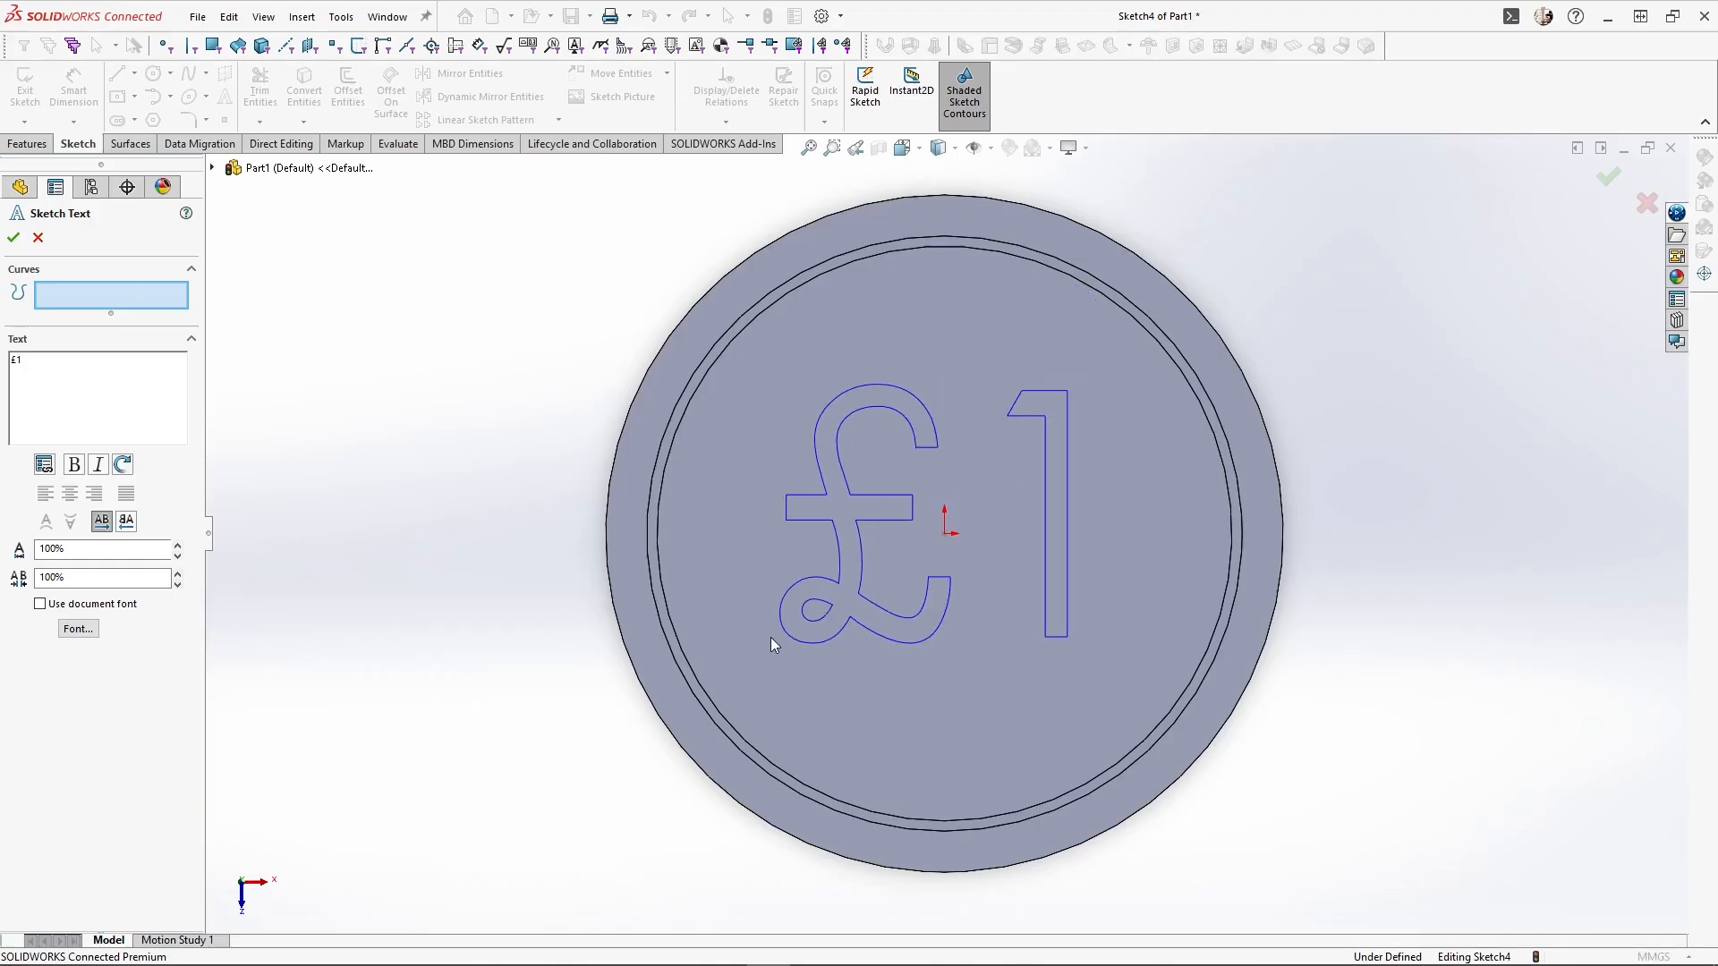
pyautogui.click(769, 641)
pyautogui.click(772, 643)
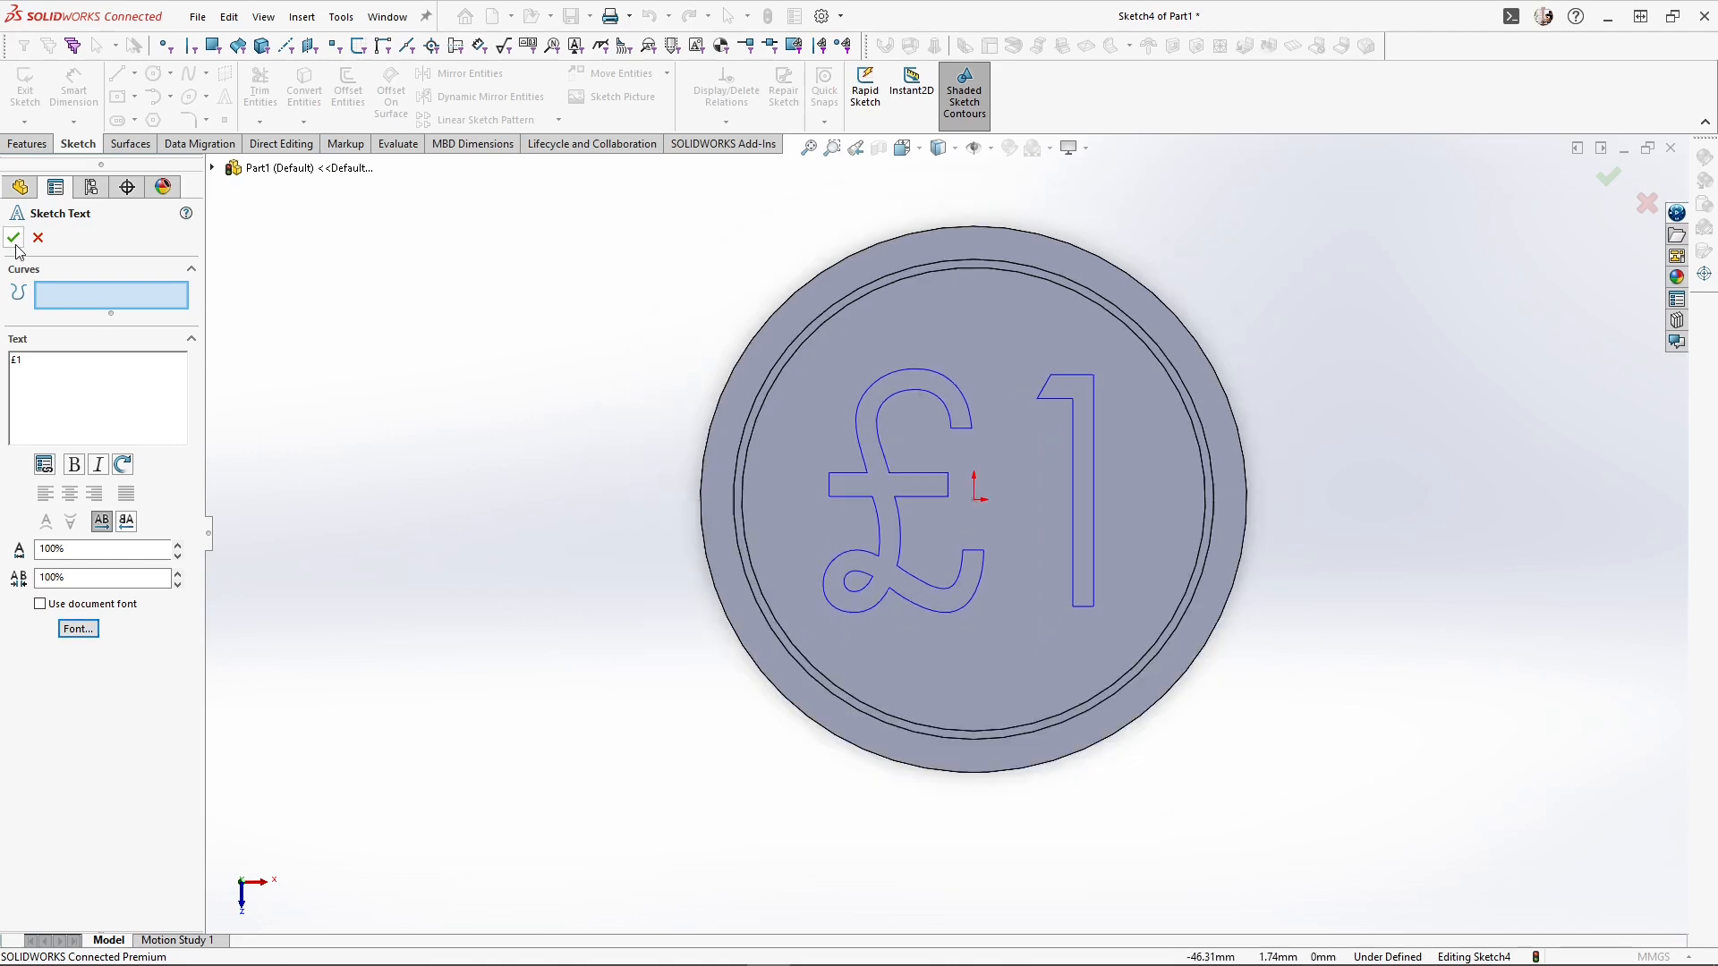
pyautogui.click(14, 239)
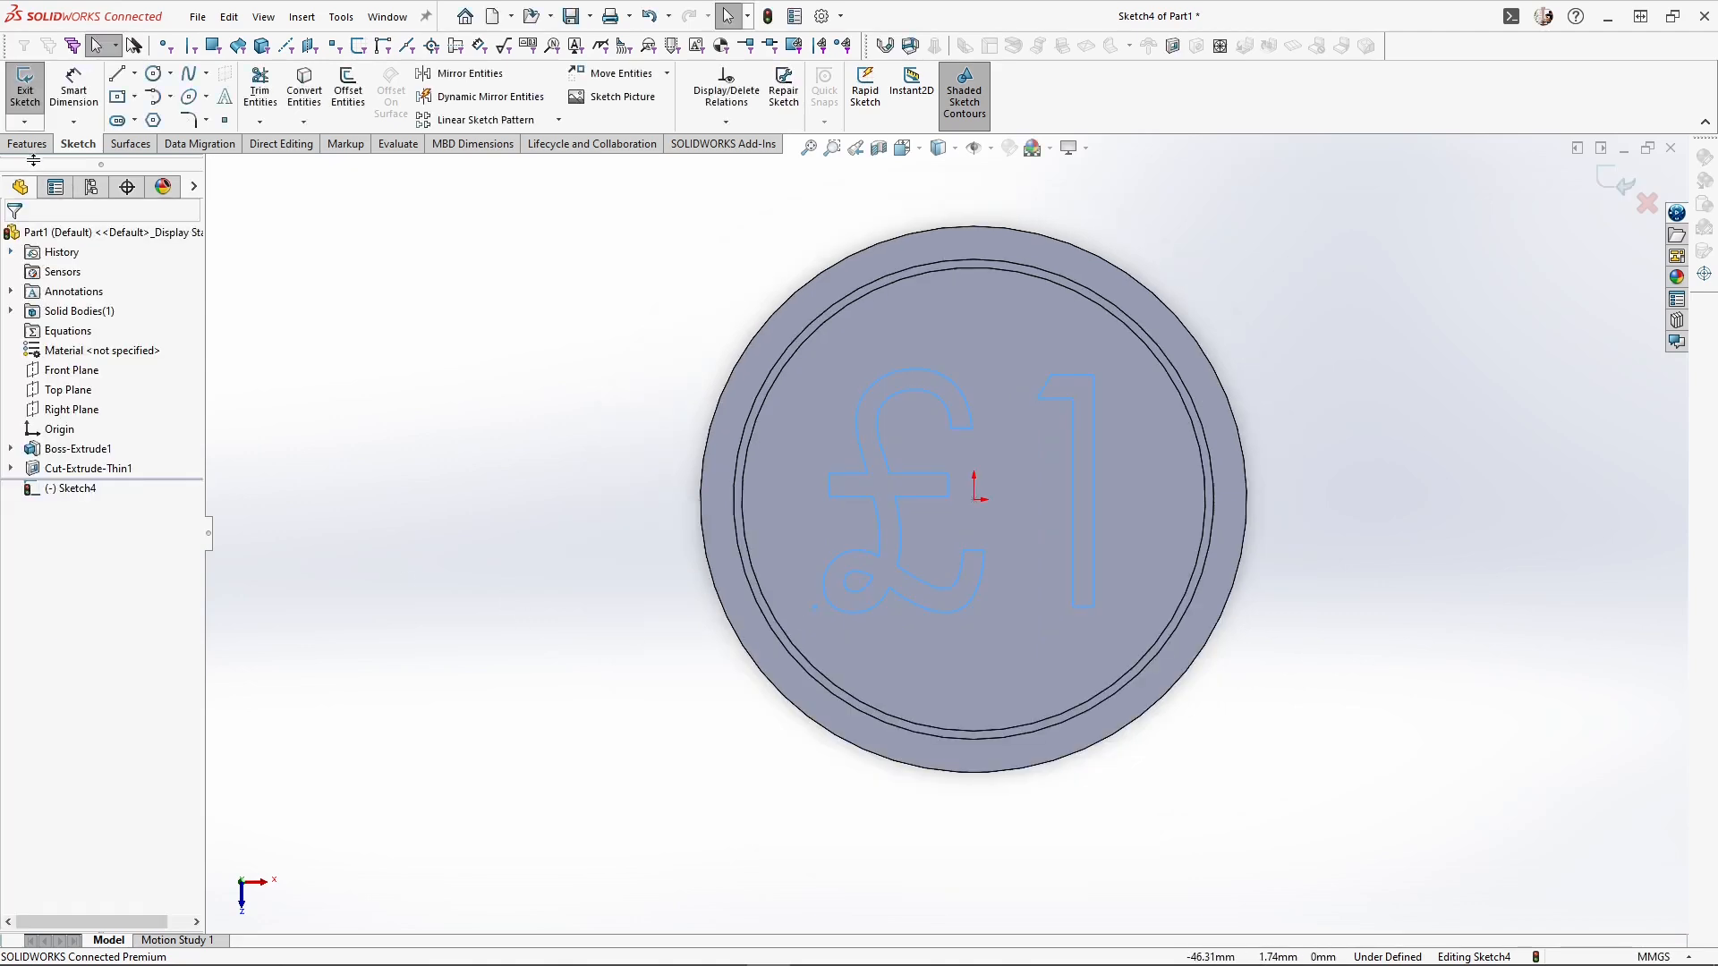
# Extrude-cut the £1 text into the coin's top face
pyautogui.click(28, 144)
pyautogui.click(266, 89)
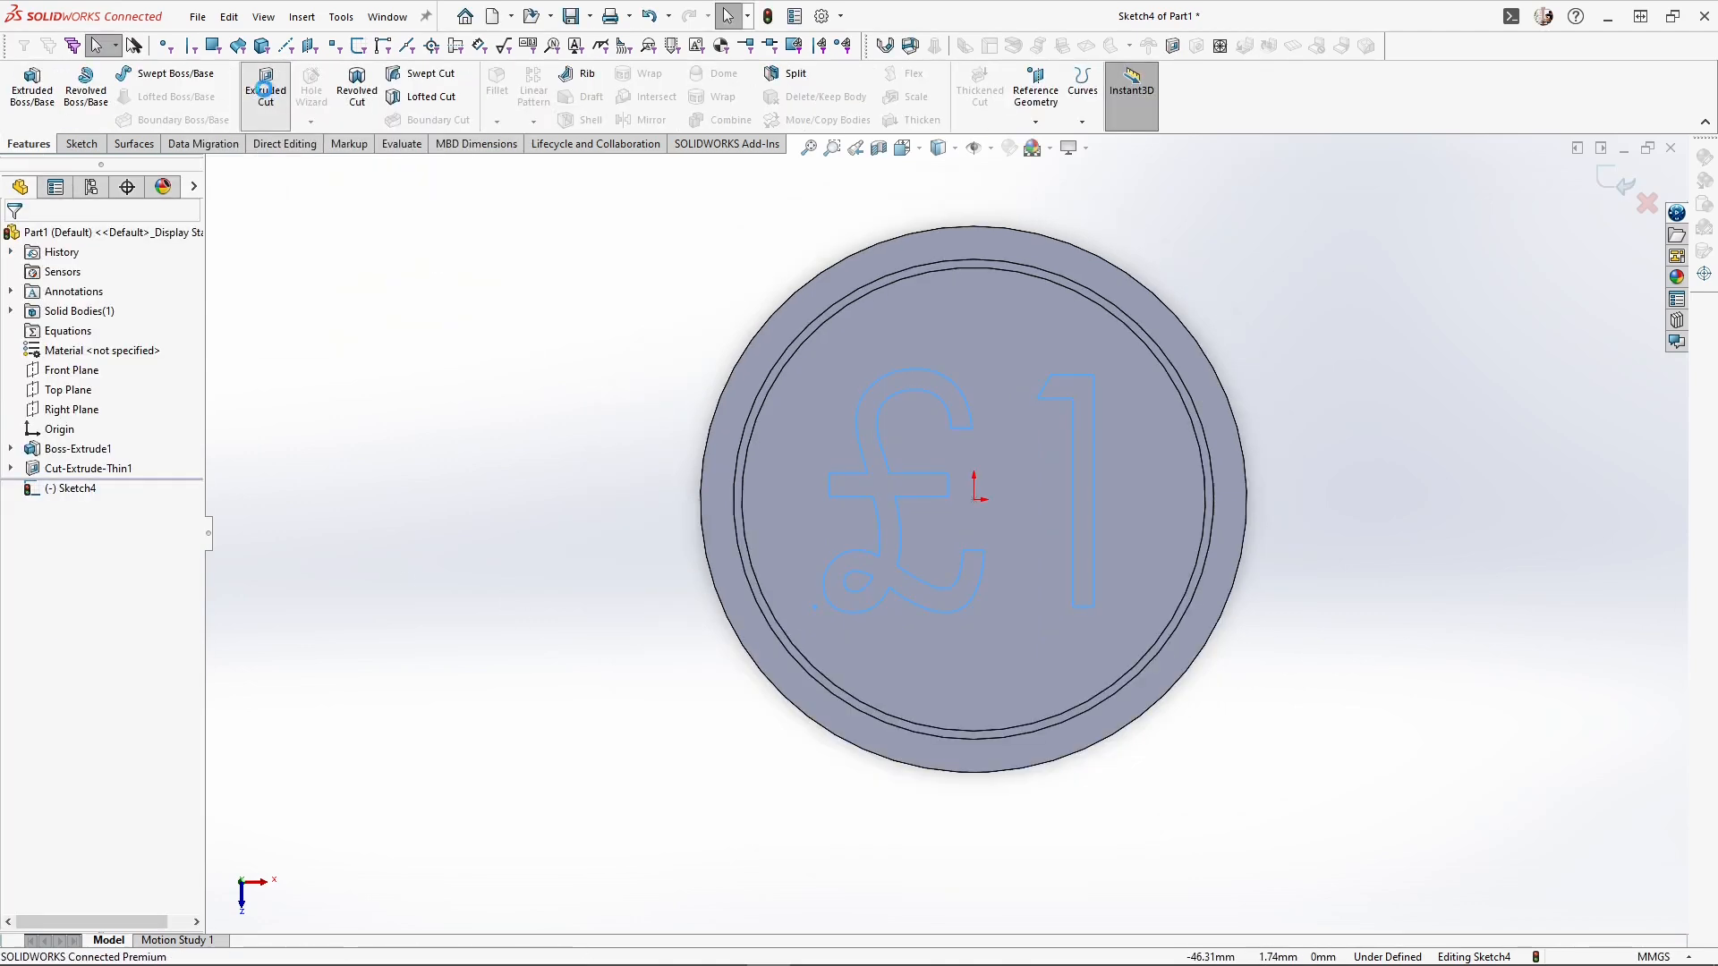
pyautogui.press('Return')
pyautogui.click(383, 388)
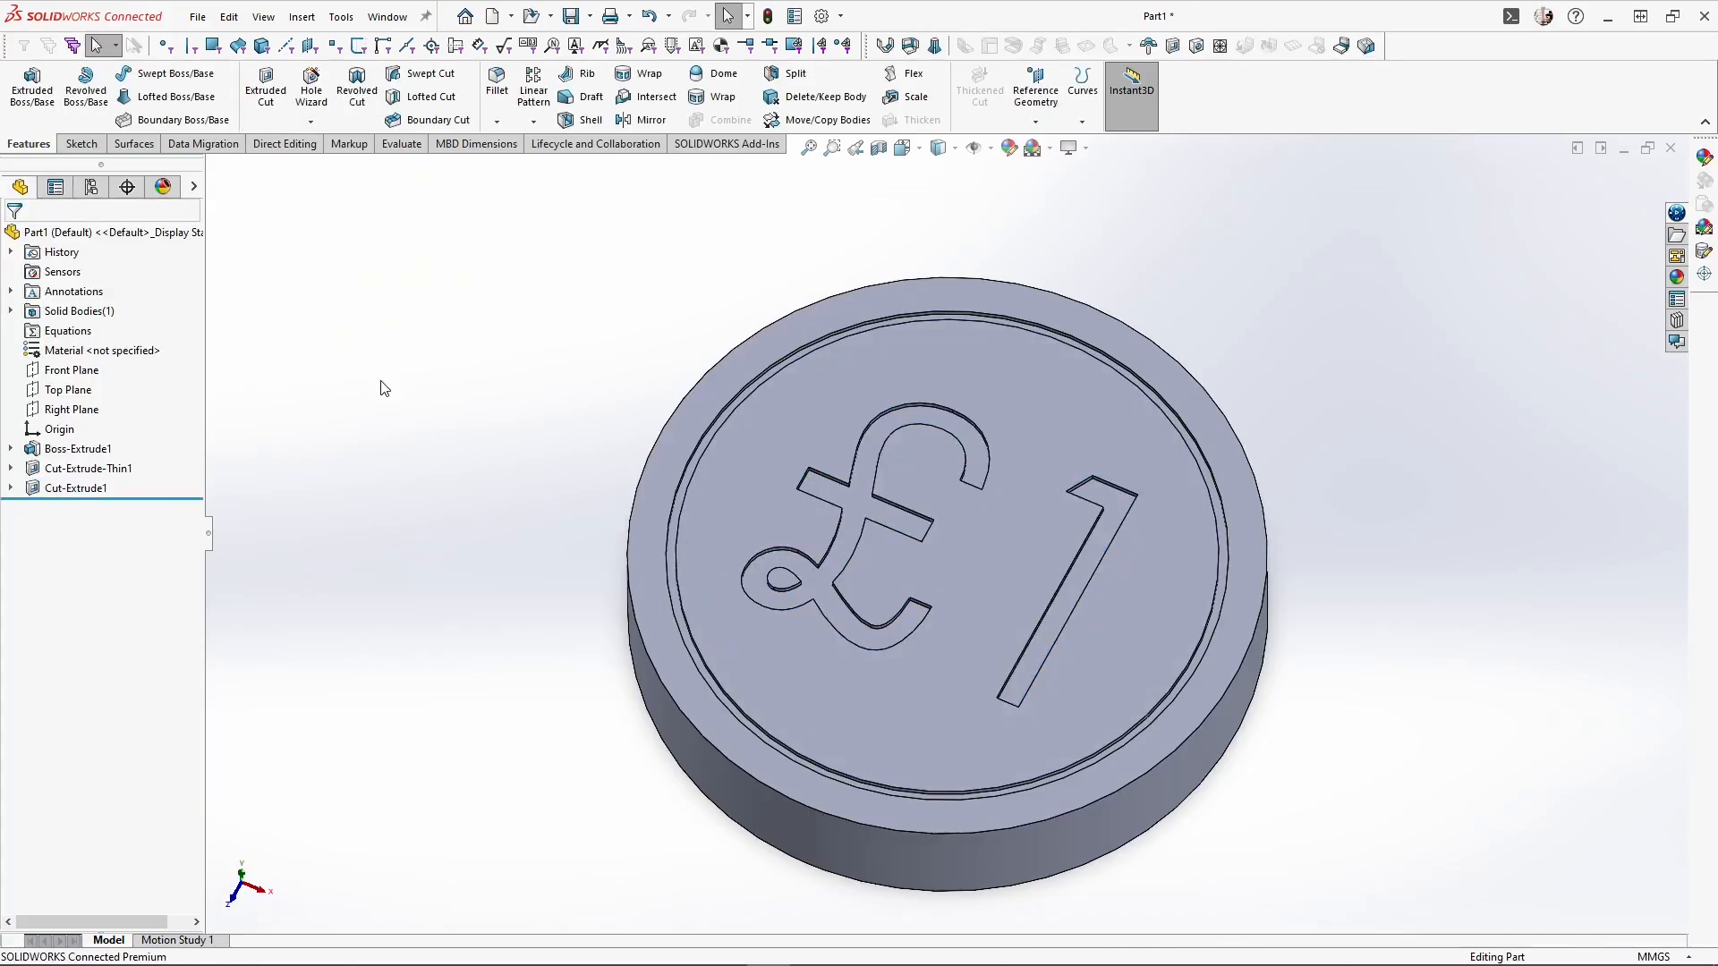
# Select the coin's blank back face and open "1 pound.dxf" from the DXF Files folder for import onto it
pyautogui.moveTo(1457, 444); pyautogui.dragTo(1062, 222, button='middle')
pyautogui.click(1002, 458)
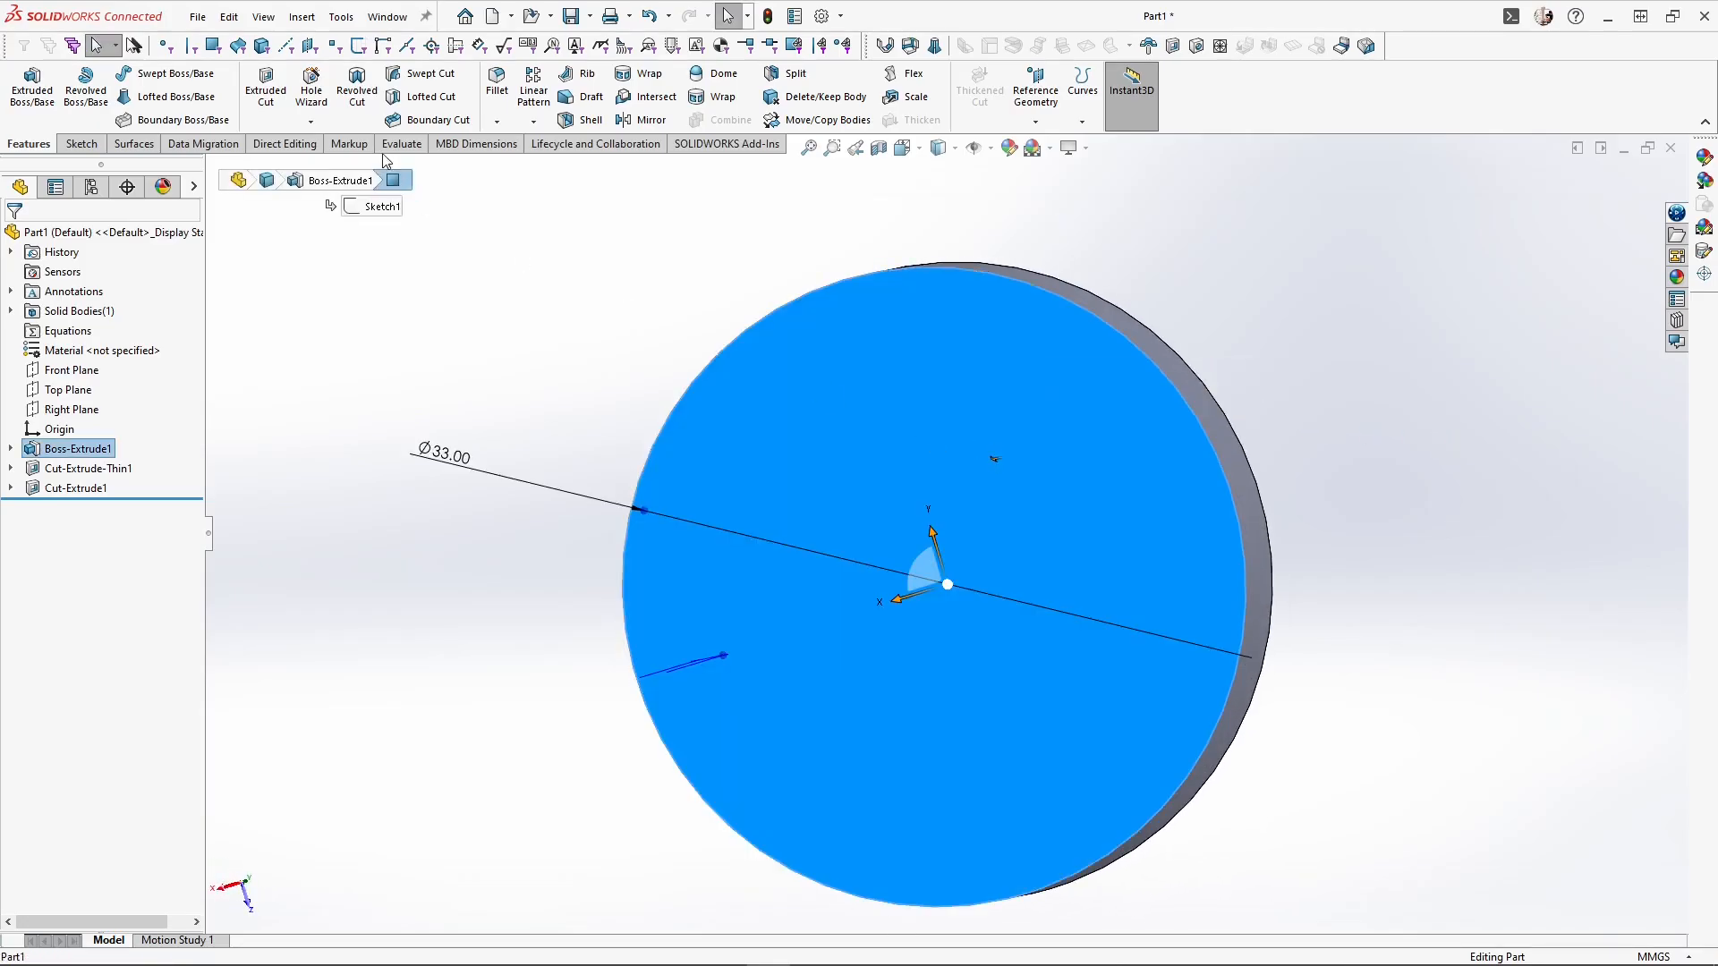
pyautogui.click(306, 22)
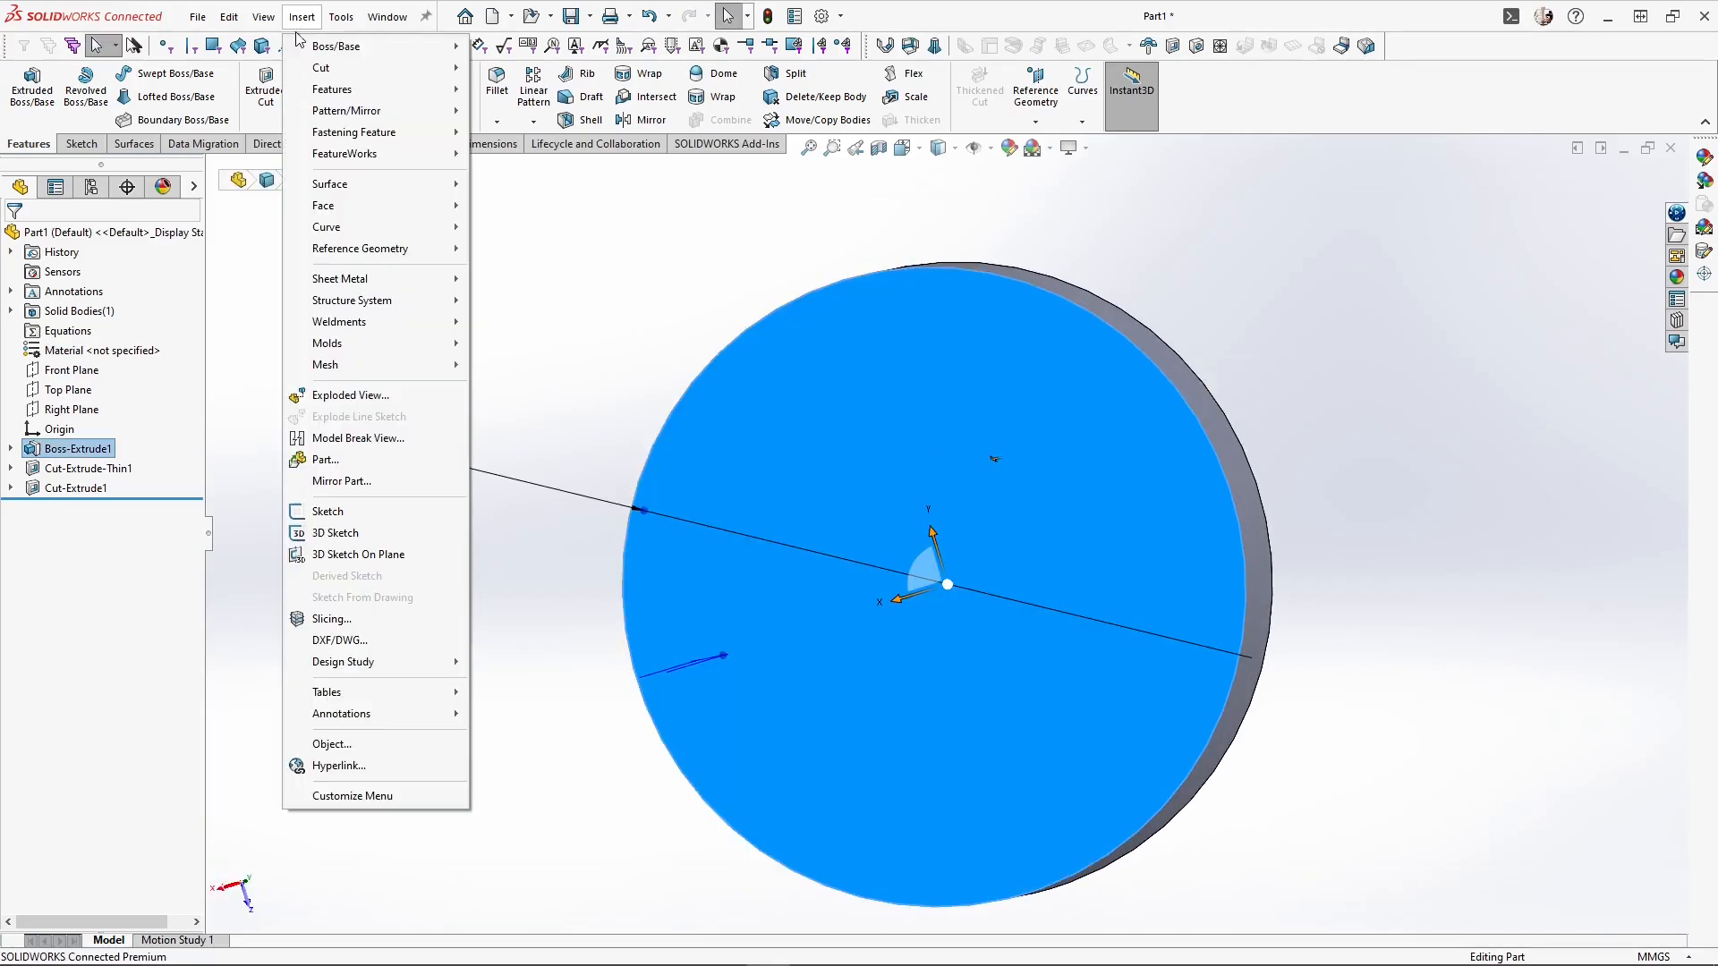
pyautogui.click(382, 640)
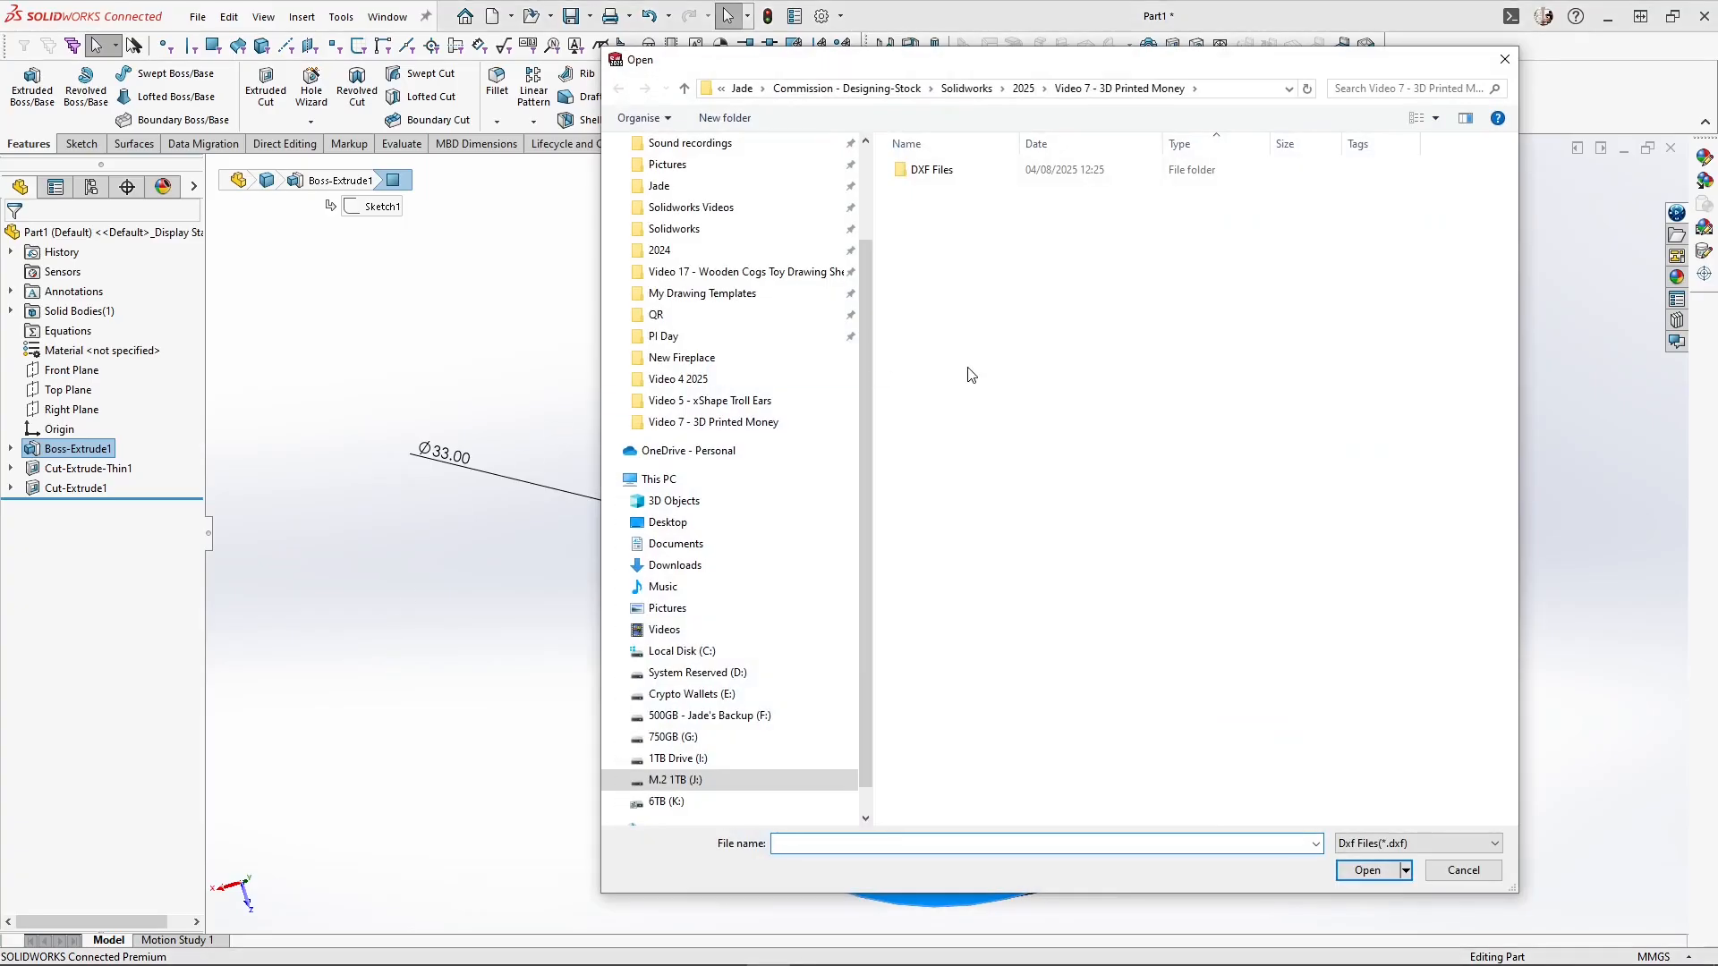
pyautogui.doubleClick(899, 175)
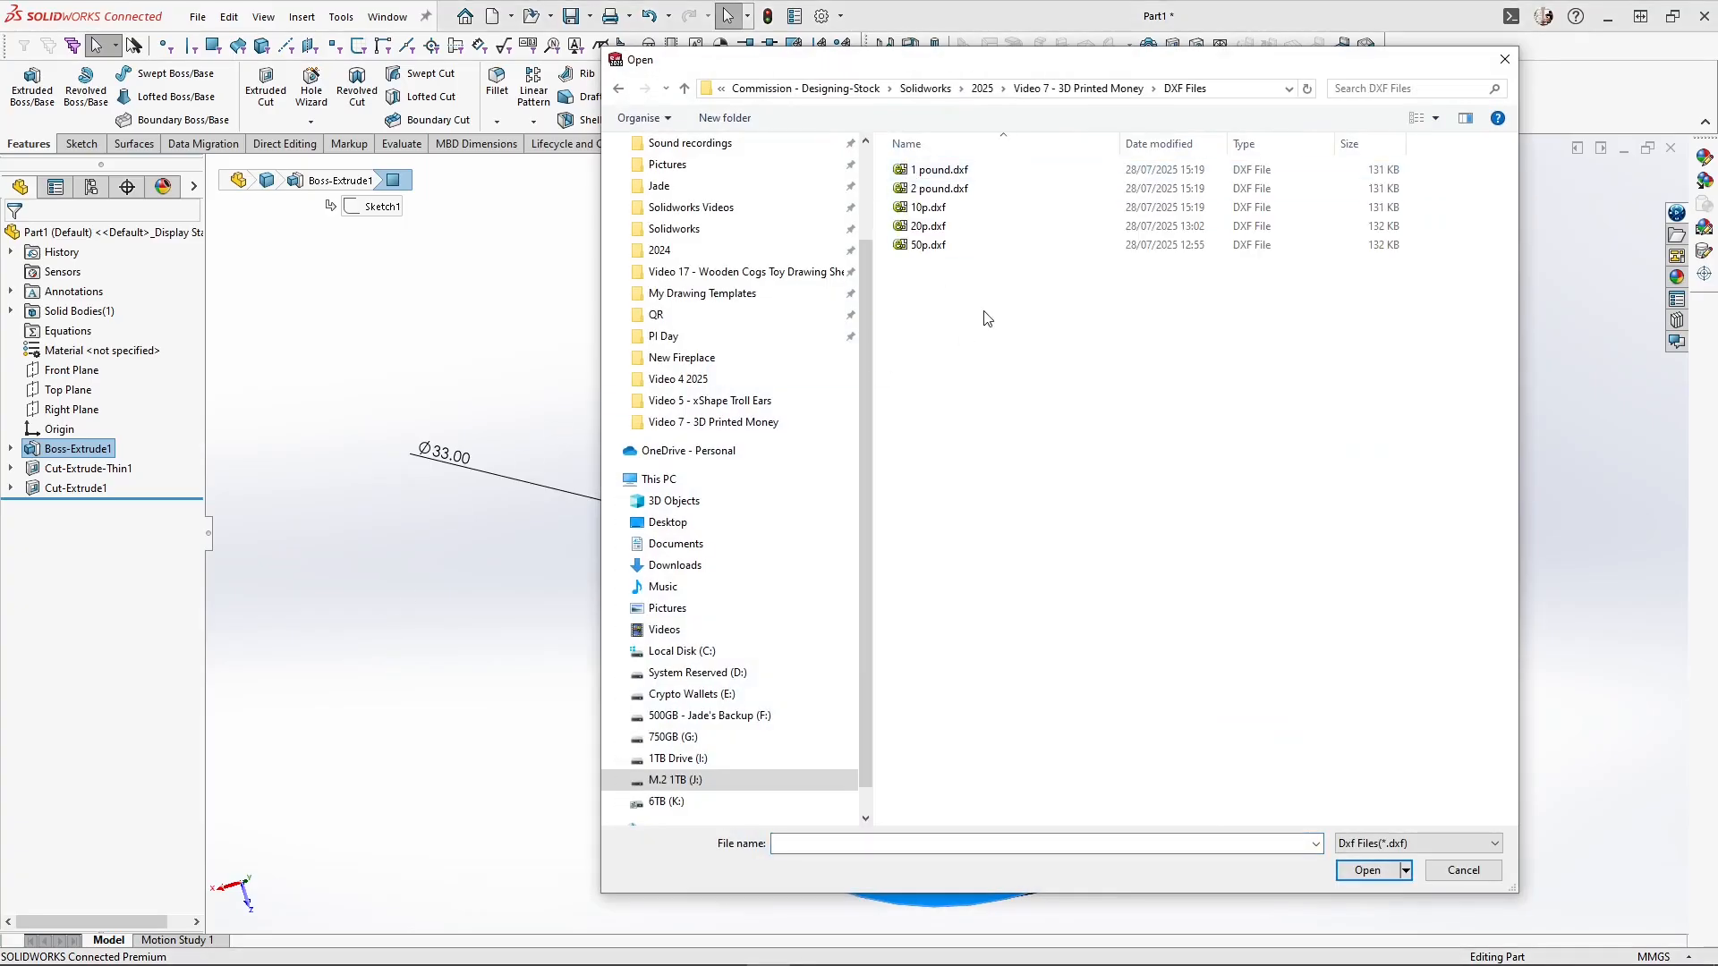
pyautogui.click(948, 172)
pyautogui.press('Return')
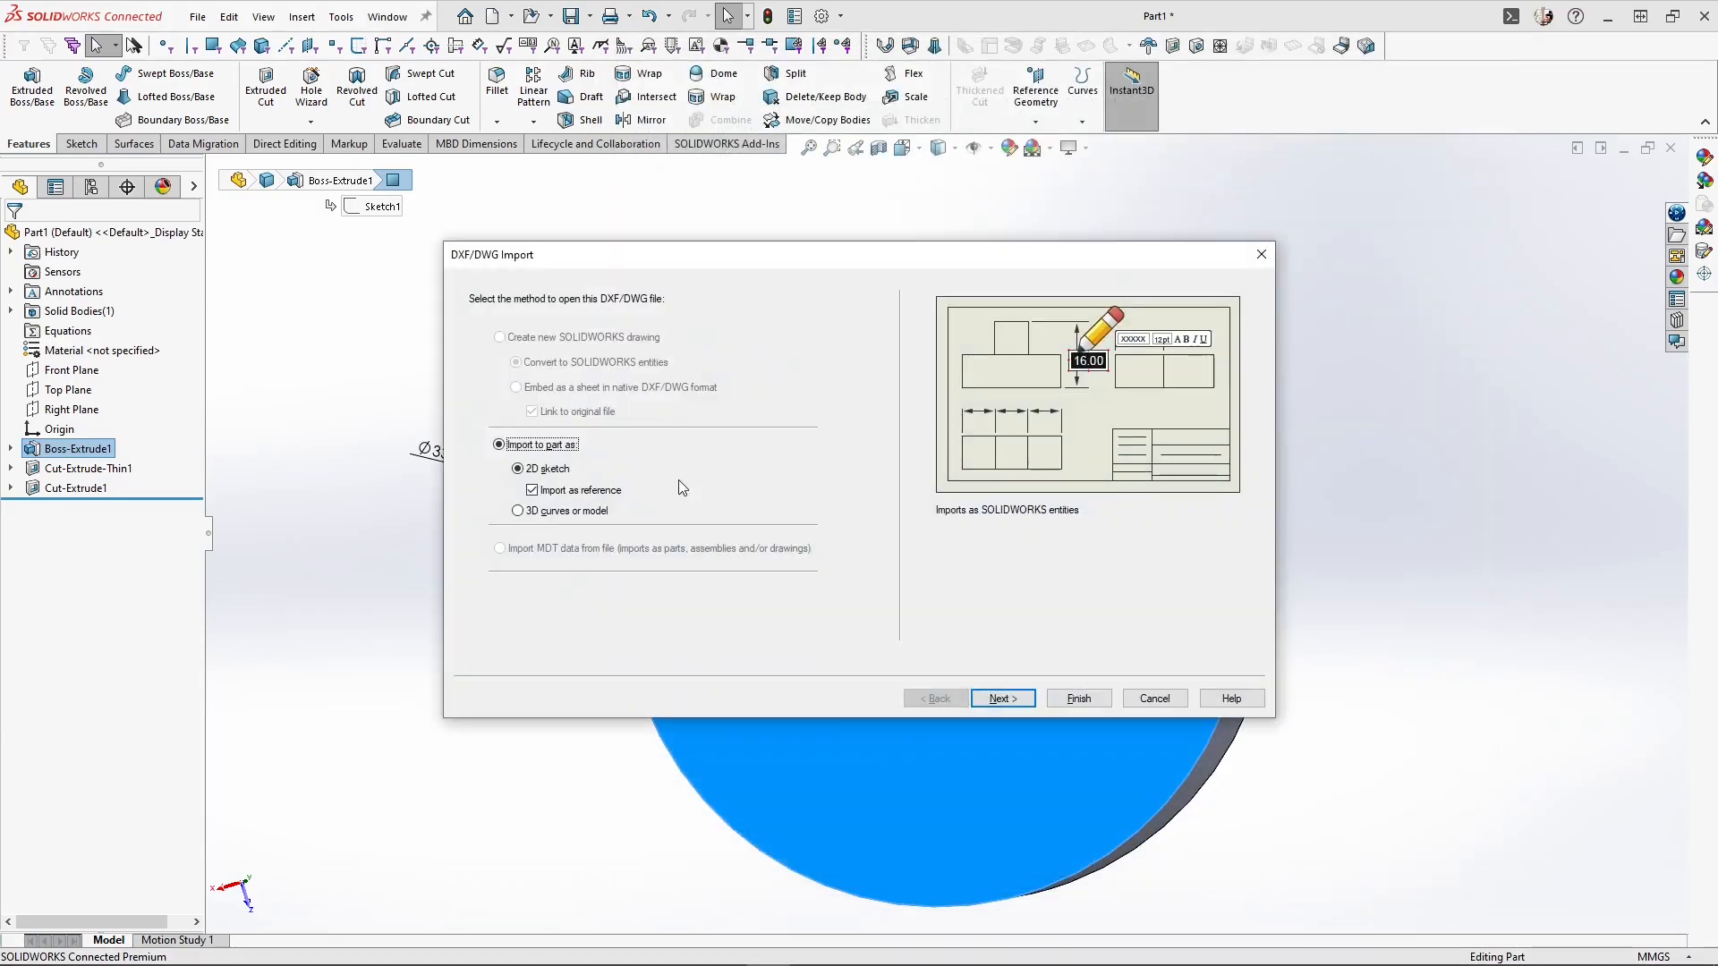
# Import the DXF into the part as a 2D sketch in millimetres with all layers, turning off Import as reference
pyautogui.click(580, 490)
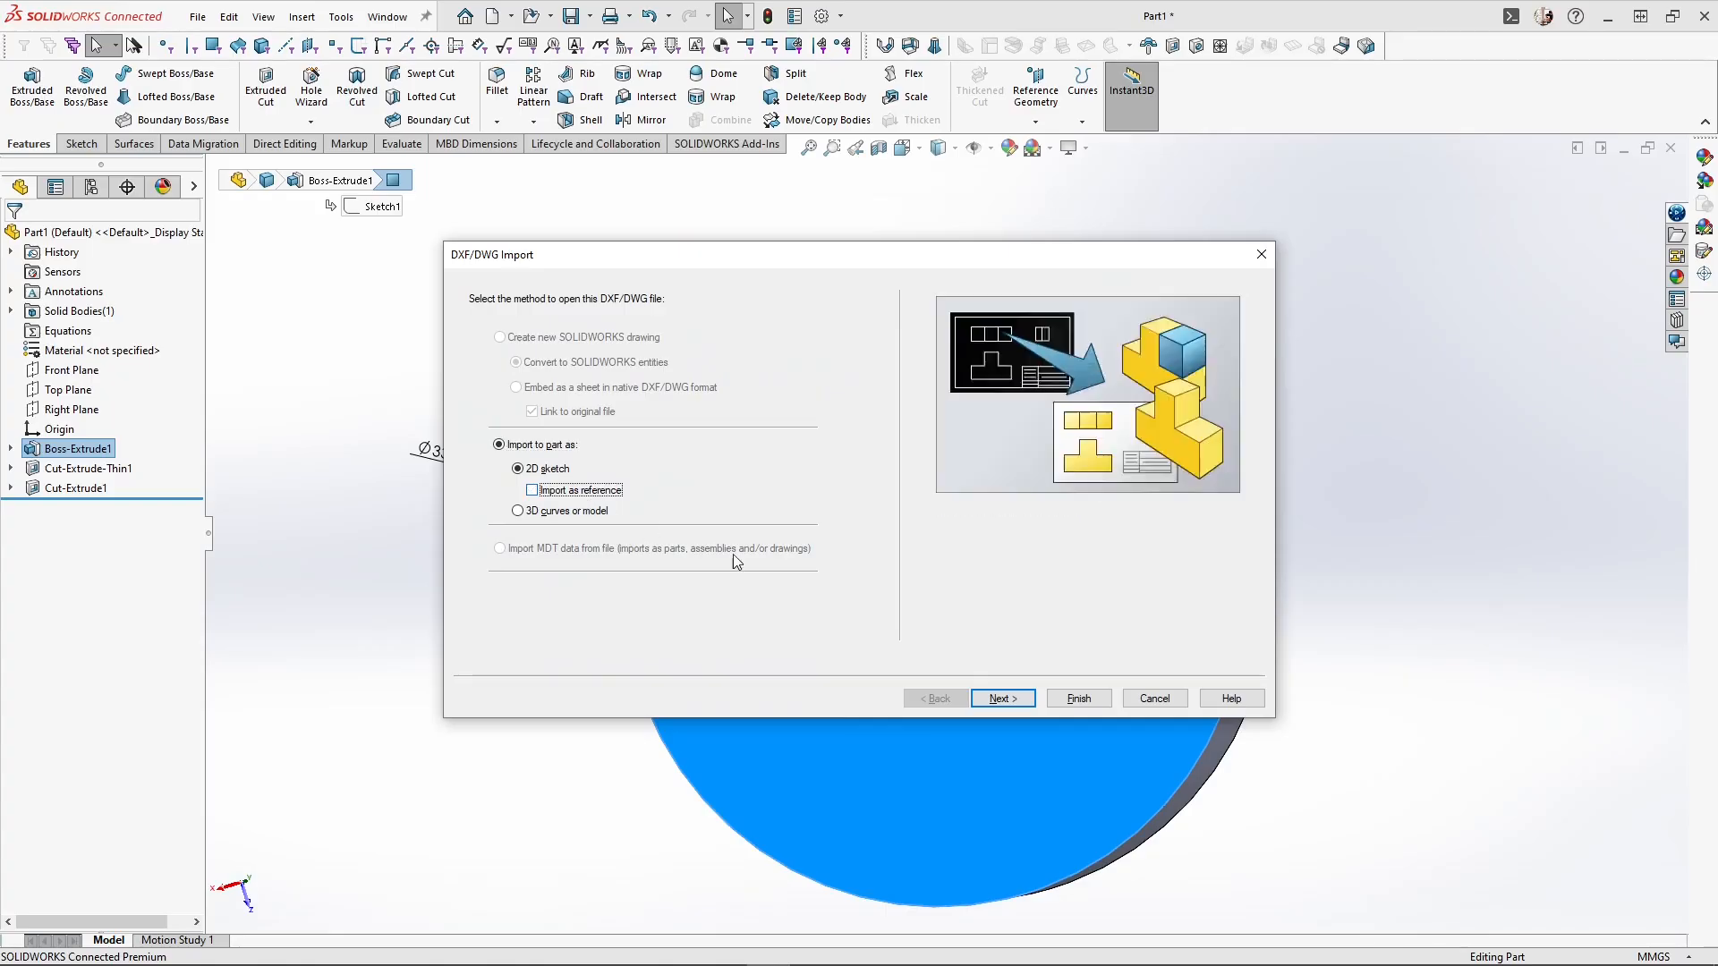
pyautogui.click(1022, 700)
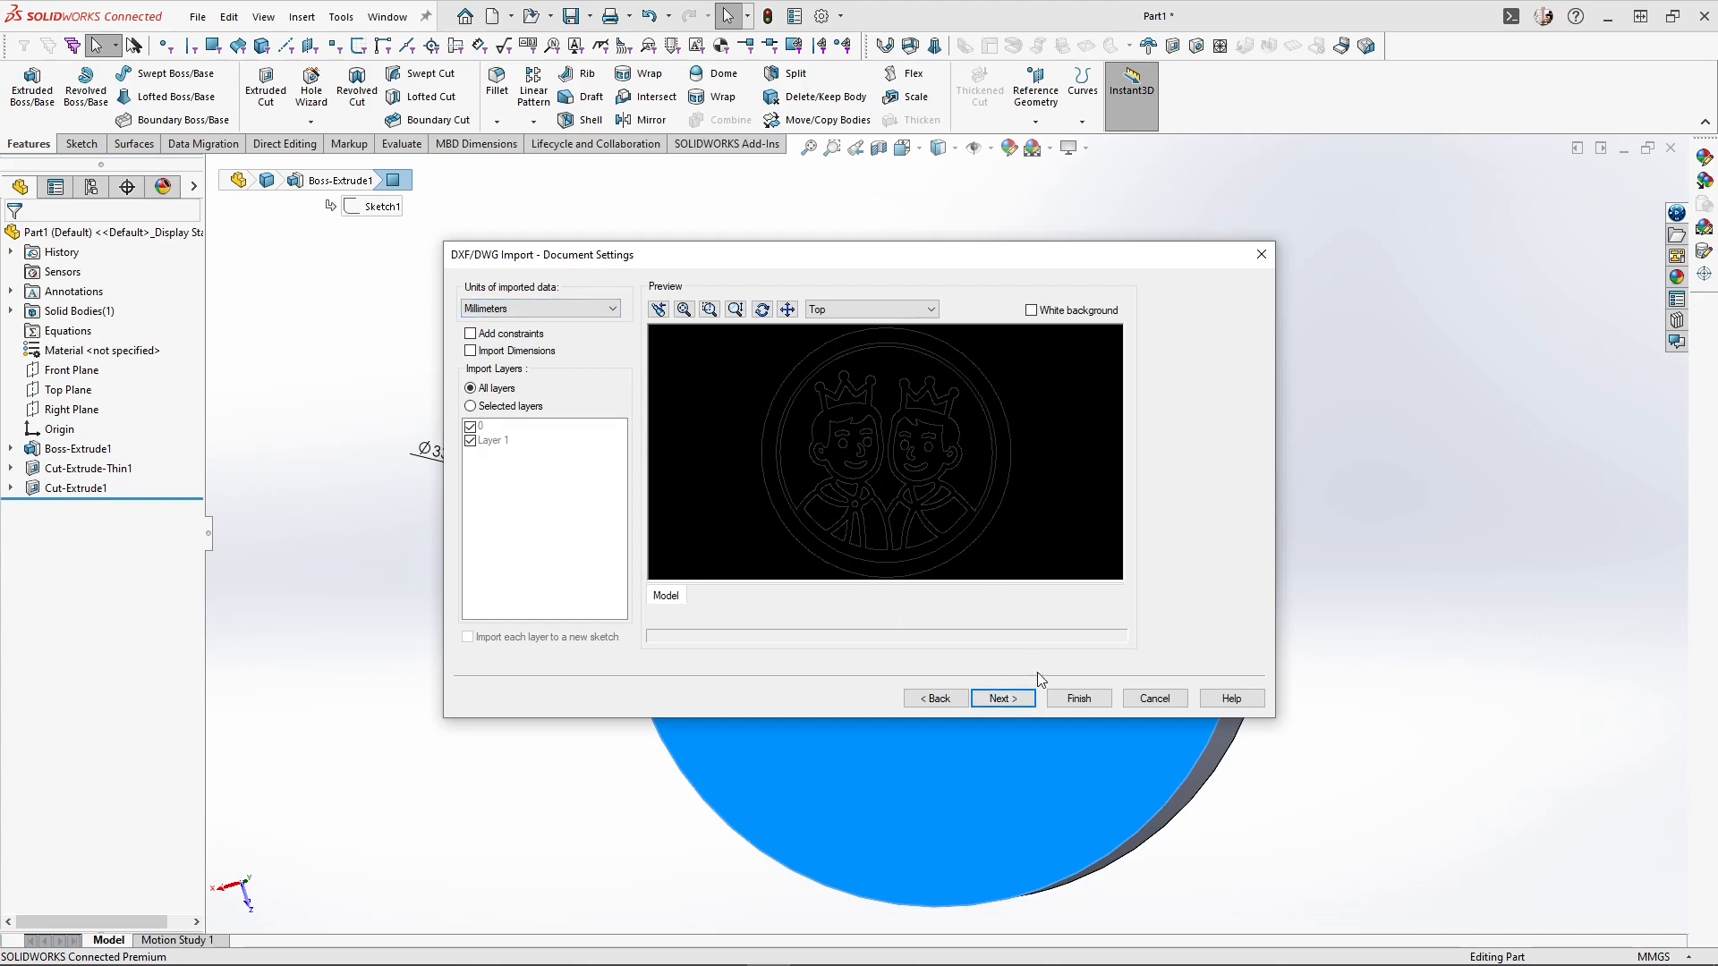
pyautogui.click(1094, 701)
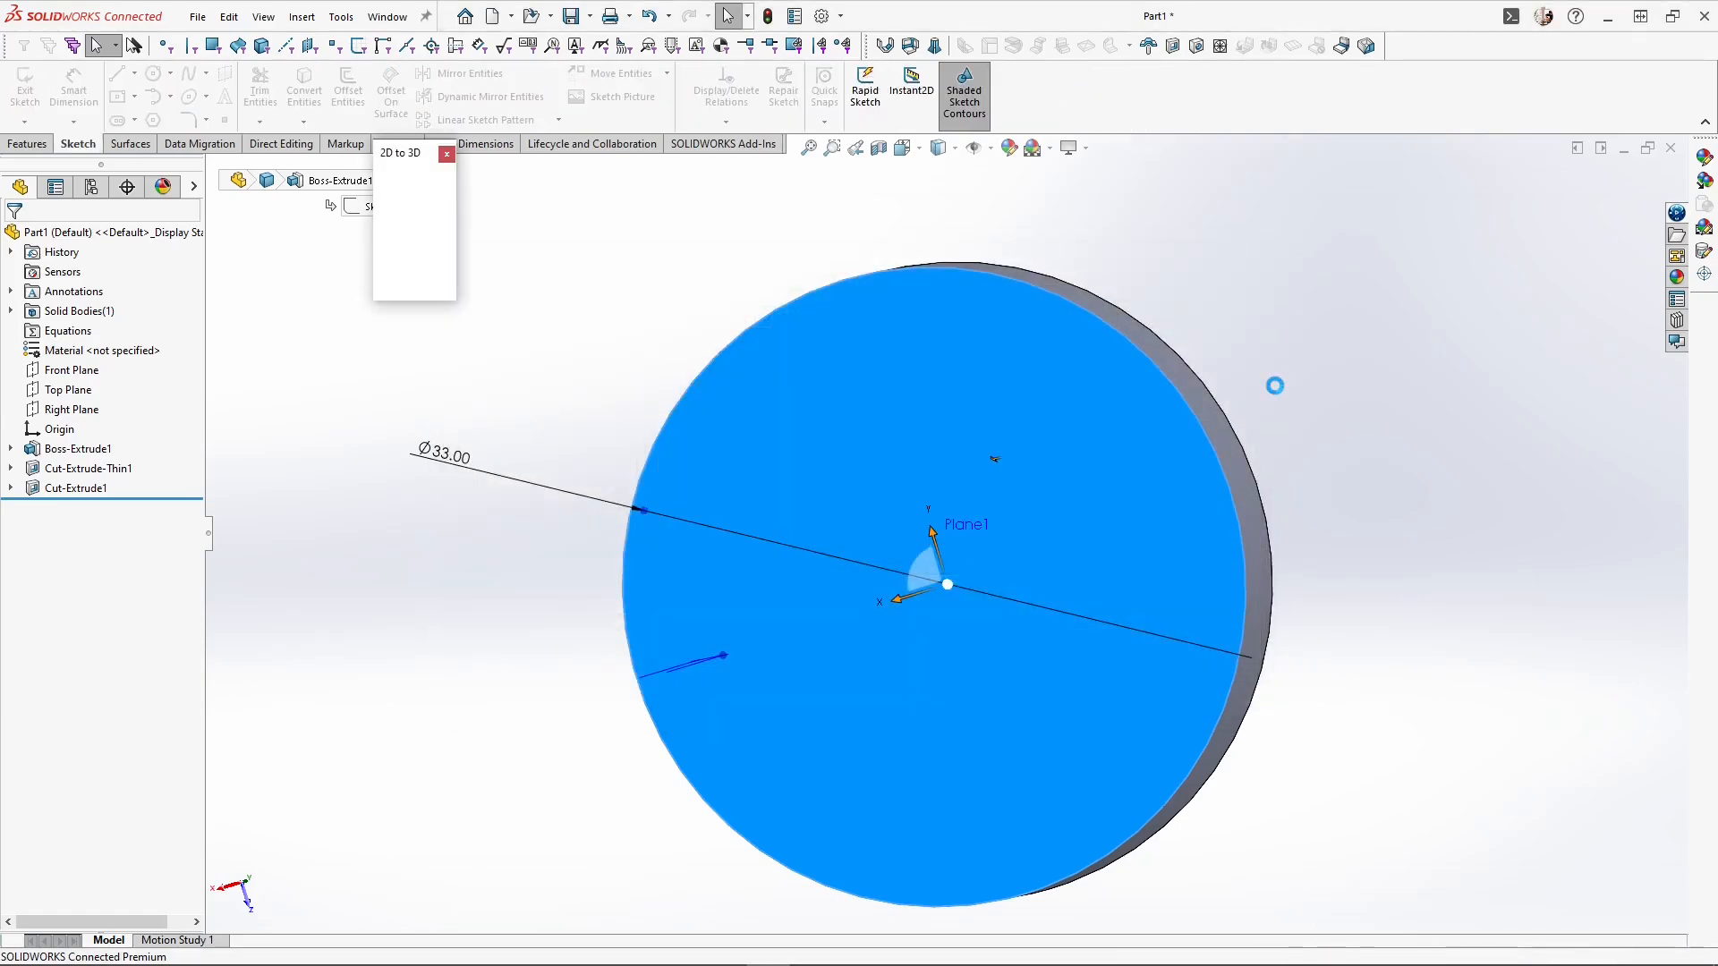
# Rotate all the imported design's sketch entities 180° about the centre of the coin
pyautogui.moveTo(966, 495)
pyautogui.mouseDown(button='middle')
pyautogui.moveTo(1292, 488)
pyautogui.moveTo(947, 475)
pyautogui.mouseUp(button='middle')
pyautogui.click(938, 148)
pyautogui.click(1007, 244)
pyautogui.moveTo(657, 270); pyautogui.dragTo(1263, 798)
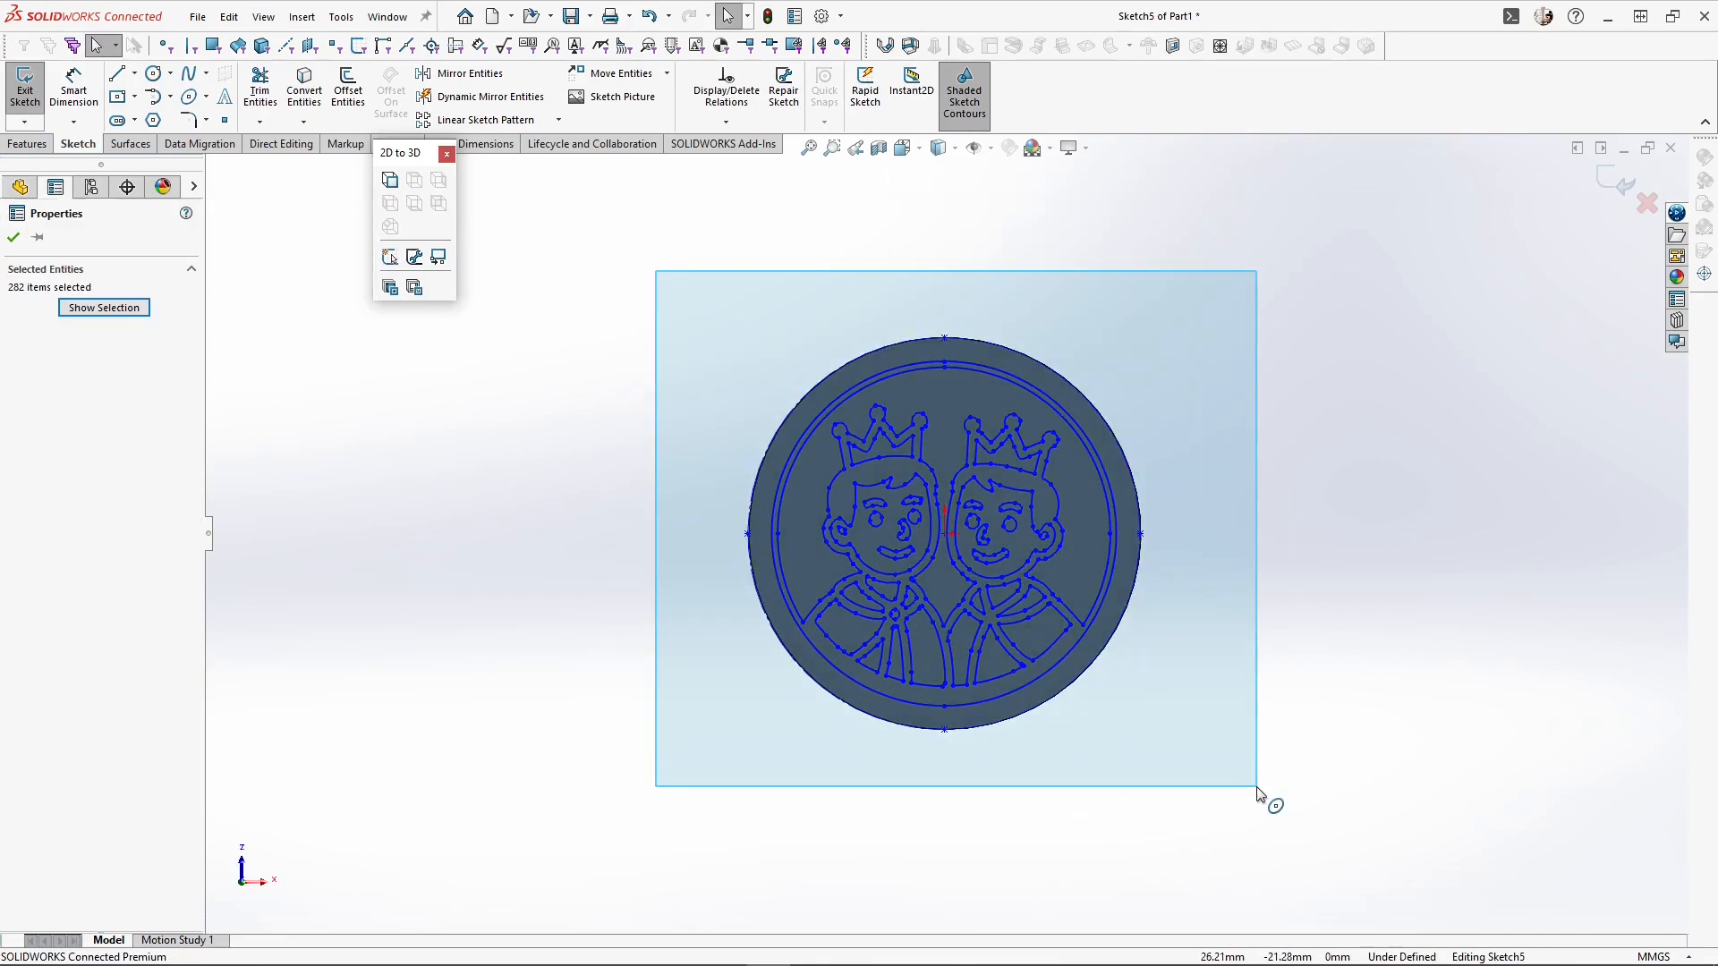
pyautogui.click(667, 72)
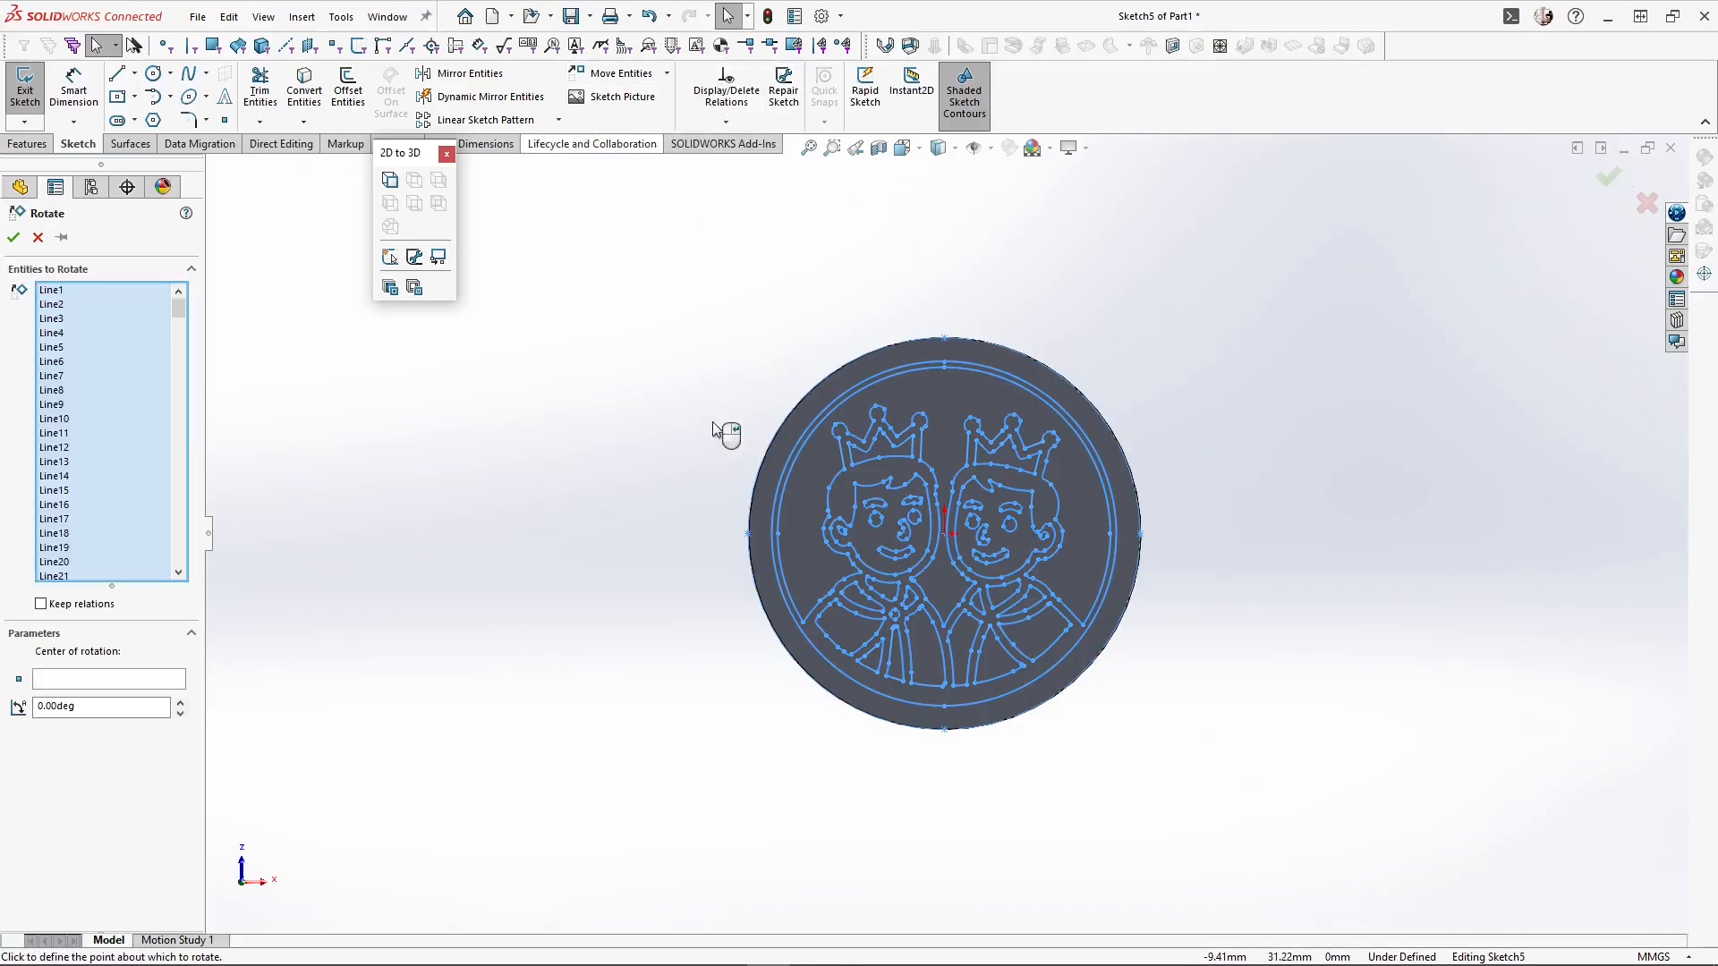
pyautogui.click(945, 533)
pyautogui.write('180')
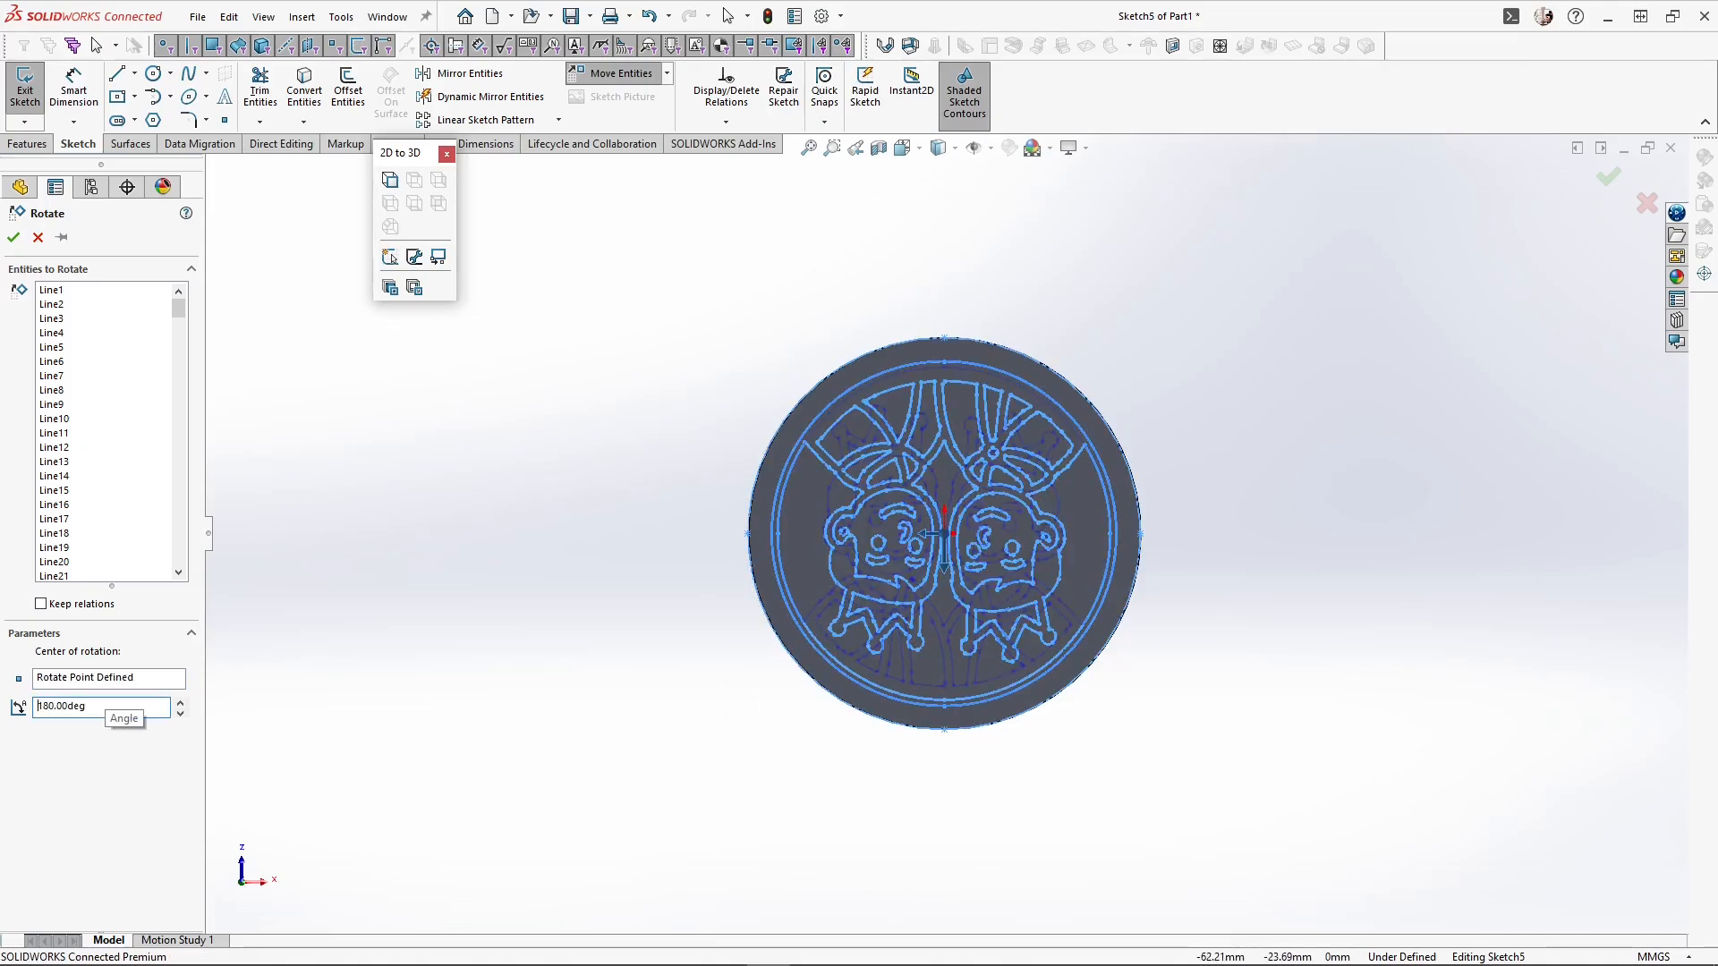
pyautogui.click(14, 236)
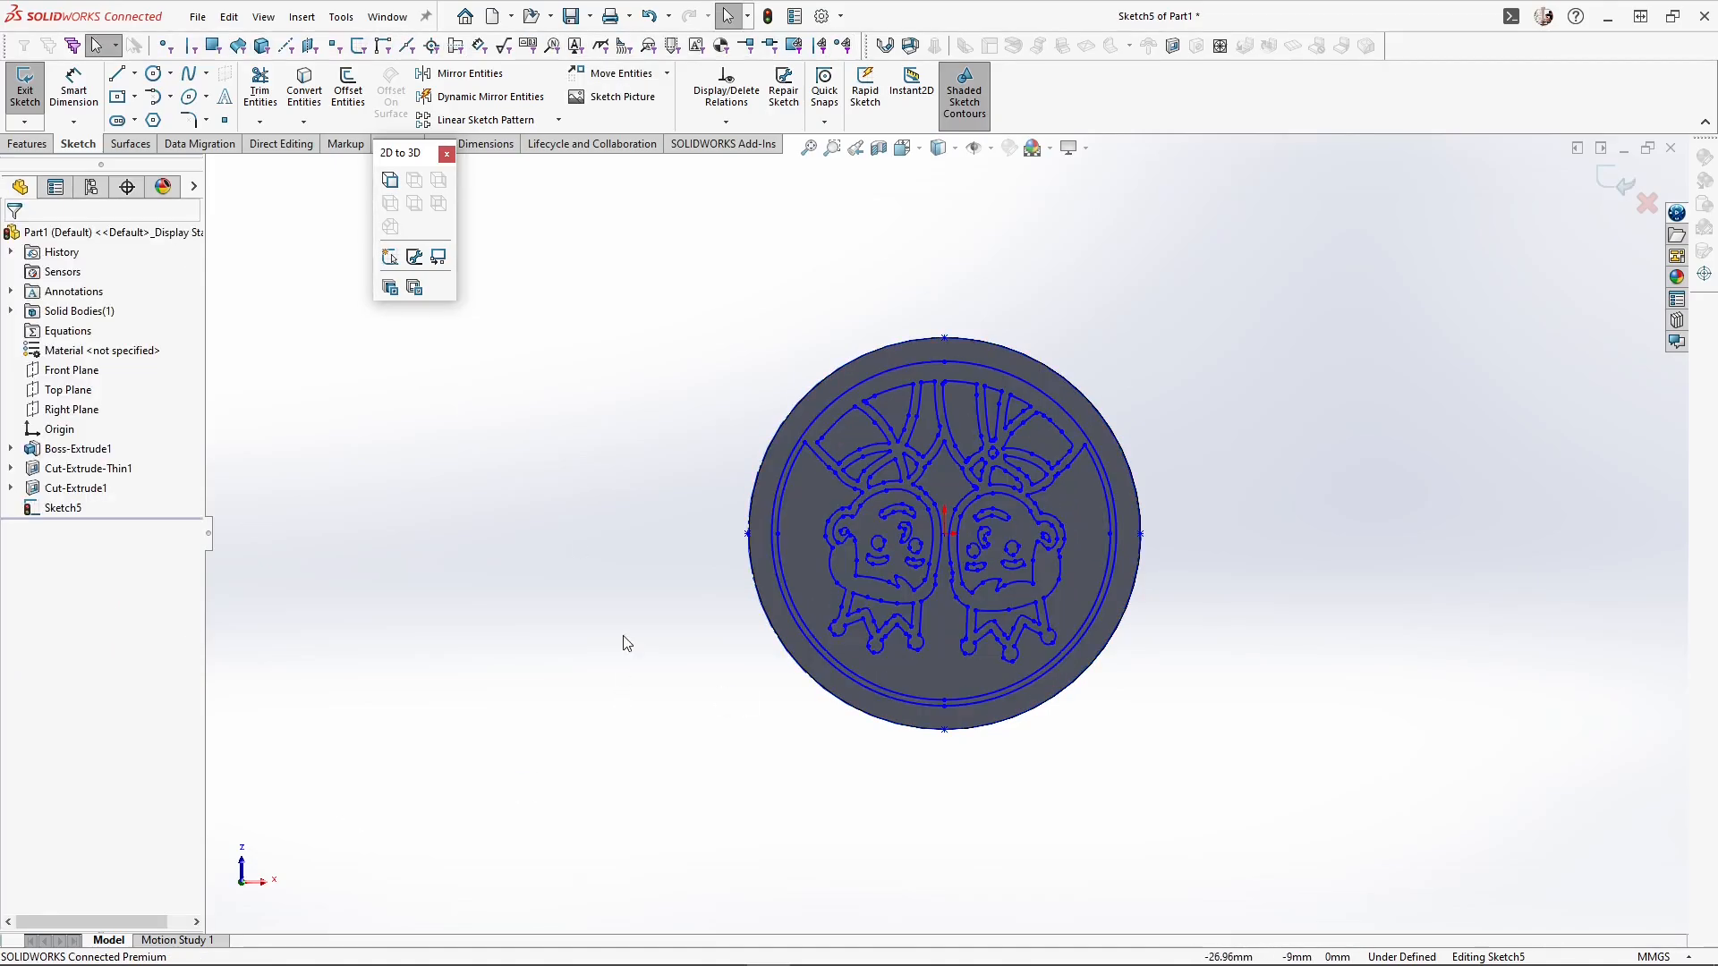
# Start a 0.30 mm blind extruded cut from the imported sketch and select the connected ring-and-figures outline region as its contour
pyautogui.moveTo(601, 598); pyautogui.dragTo(1177, 533, button='middle')
pyautogui.scroll(-5, 993, 487)
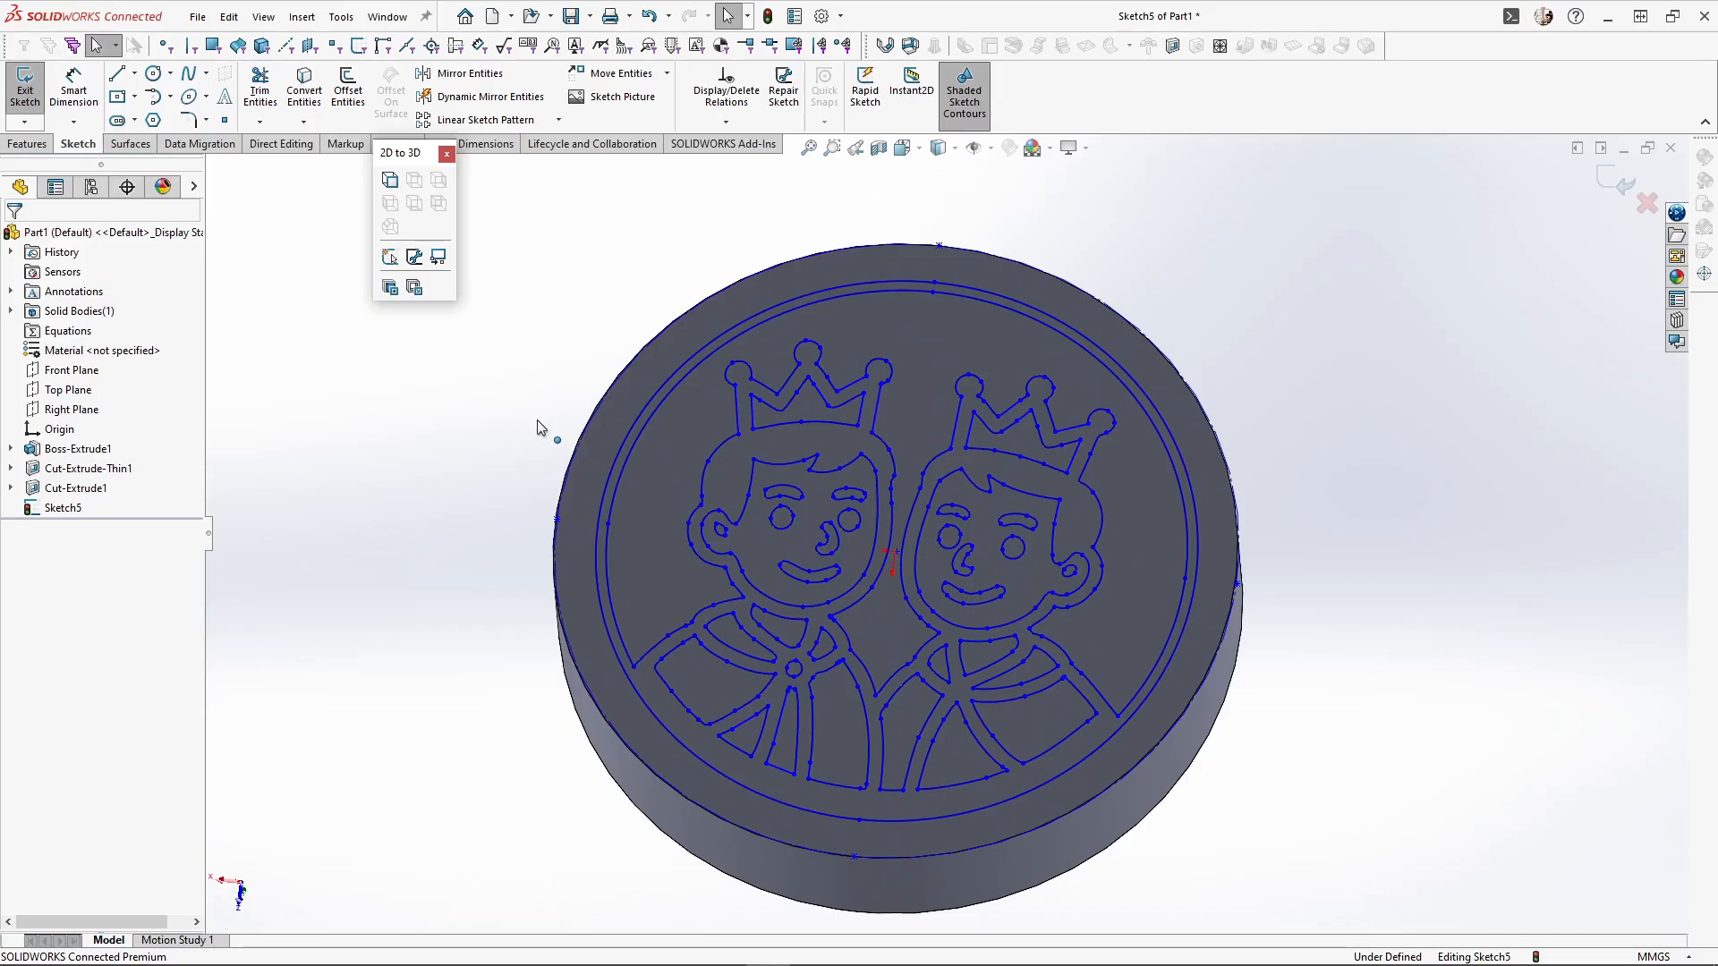
pyautogui.click(27, 144)
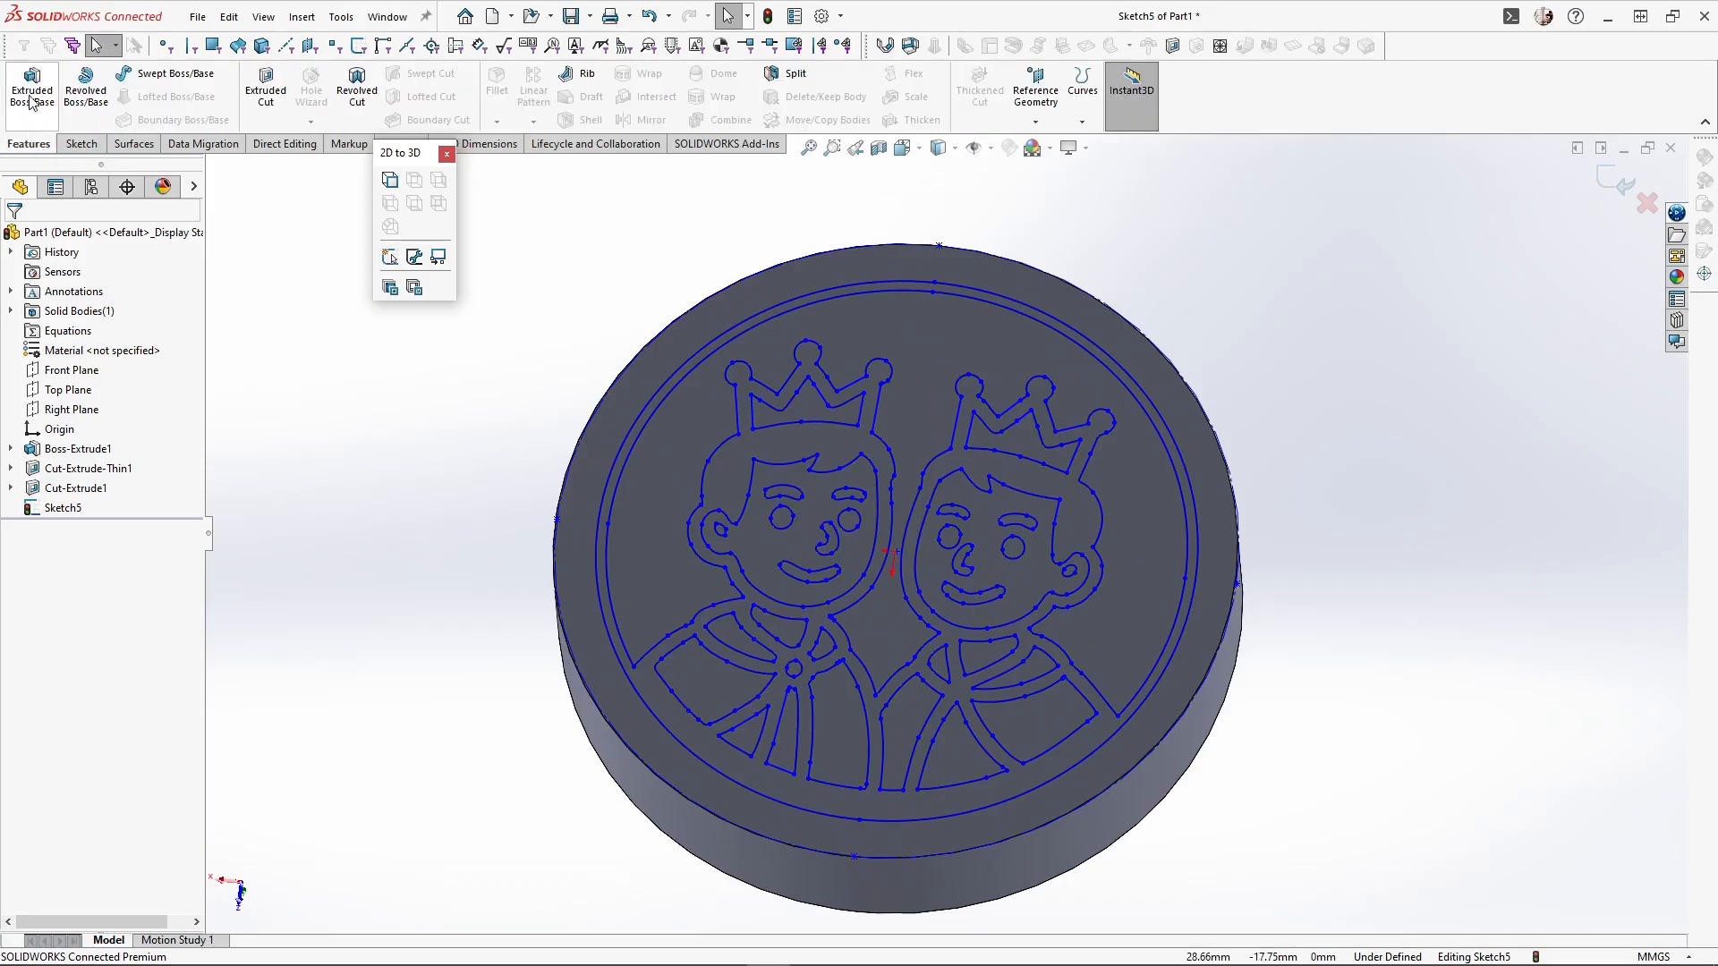
pyautogui.click(266, 90)
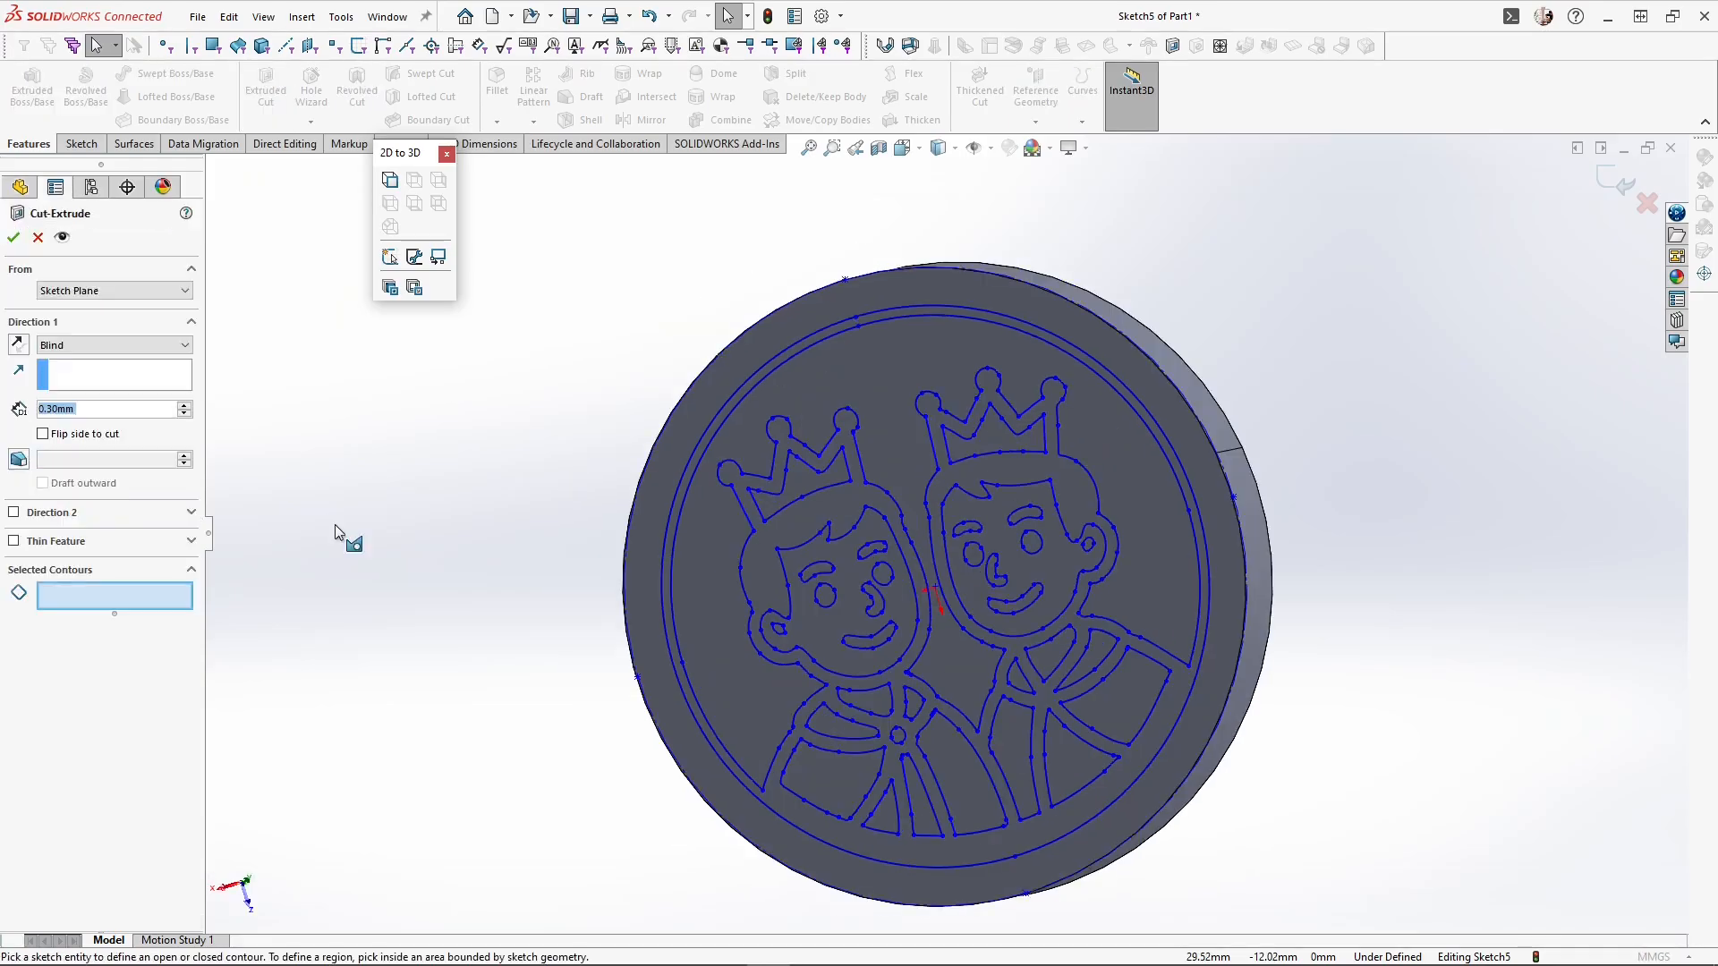
pyautogui.scroll(-3, 997, 319)
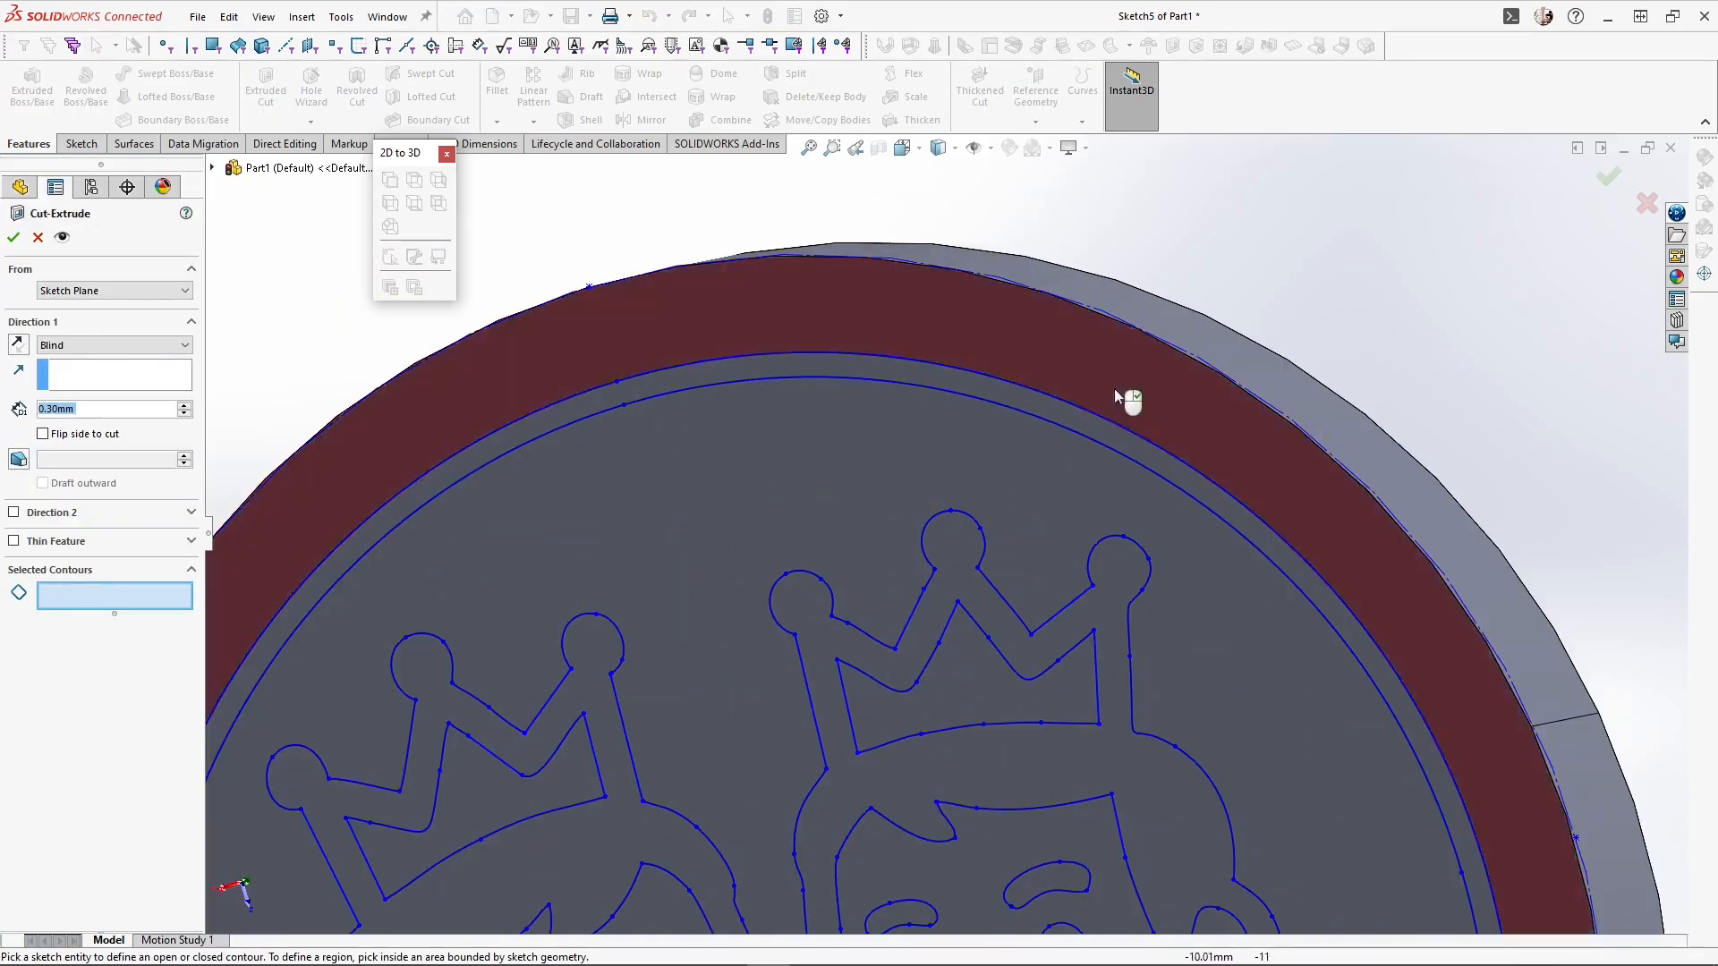
pyautogui.click(1107, 432)
pyautogui.scroll(3, 1025, 590)
pyautogui.scroll(-3, 823, 671)
# Add the left figure's eyebrows, eyes, inner ear, nose and mouth regions to the cut's contours
pyautogui.click(690, 457)
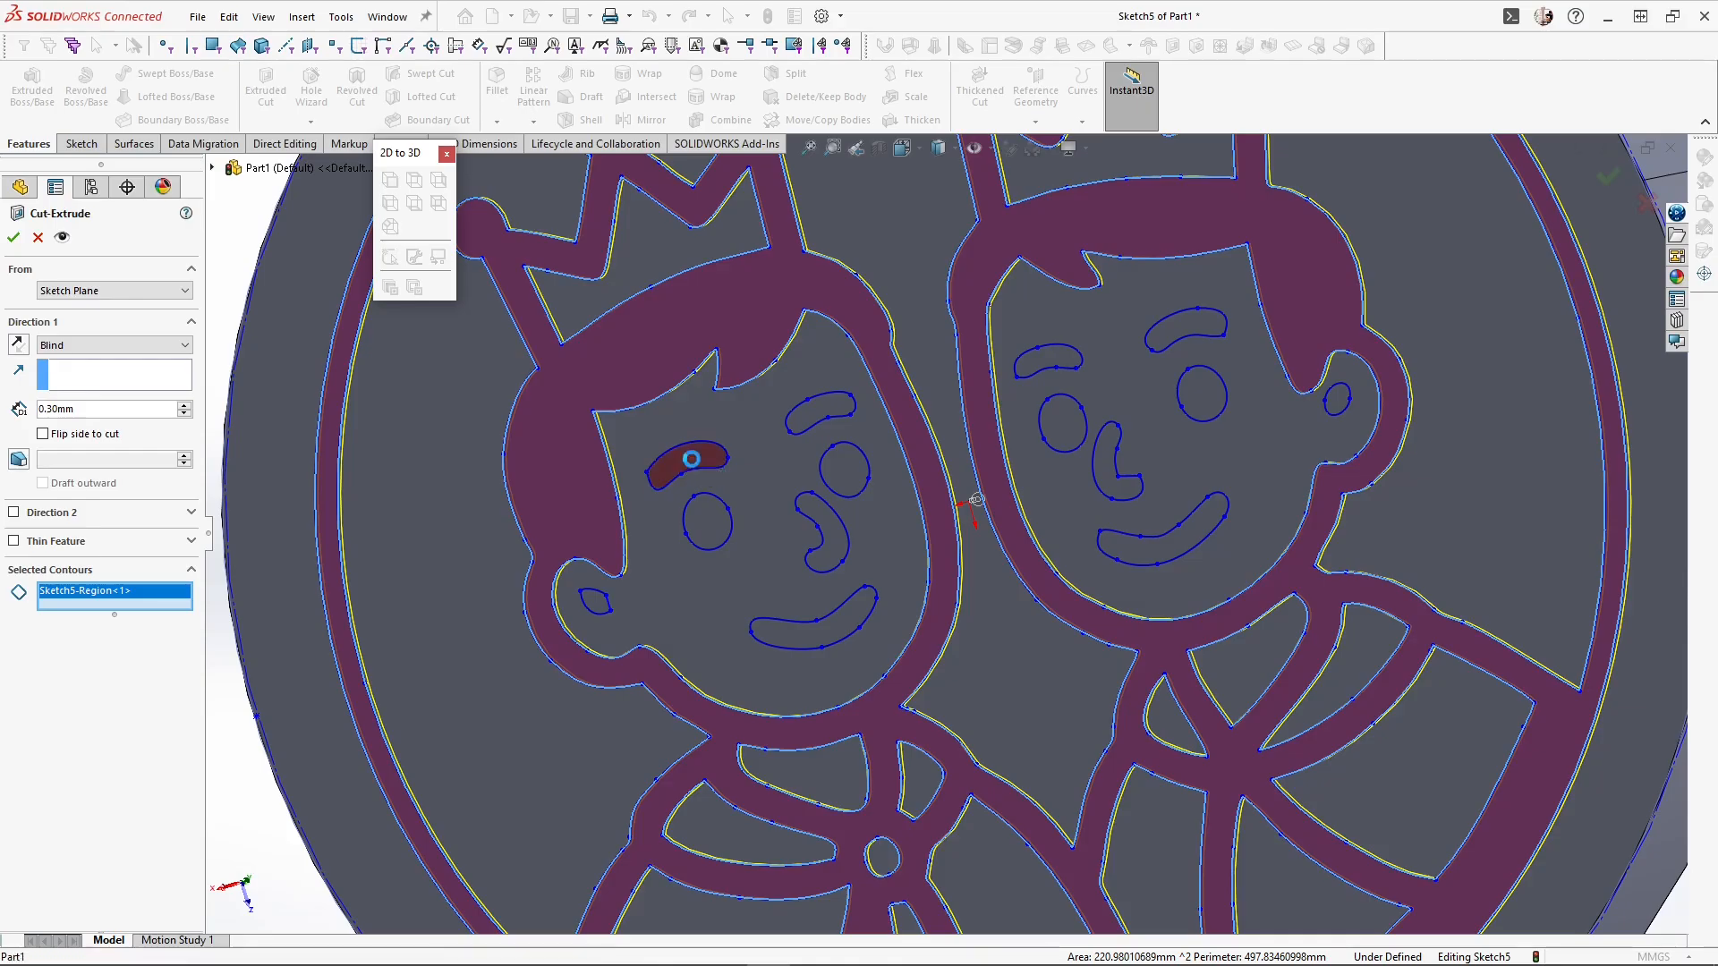
pyautogui.click(704, 522)
pyautogui.click(599, 605)
pyautogui.click(824, 405)
pyautogui.click(844, 469)
pyautogui.click(832, 534)
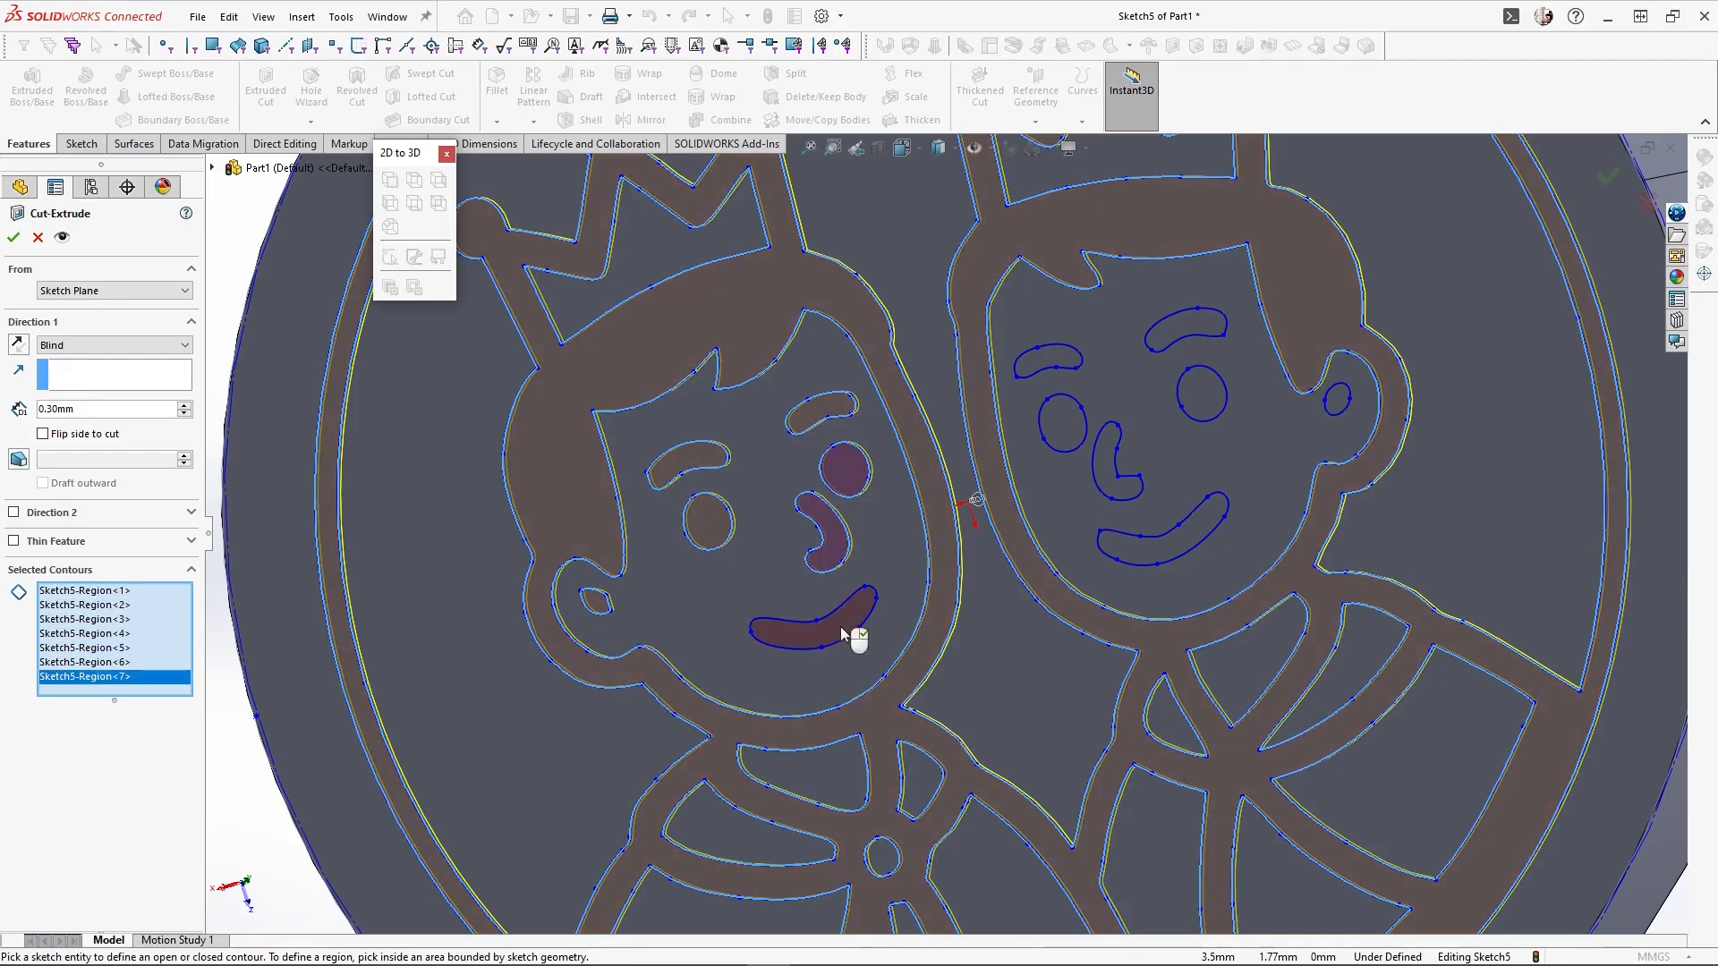
pyautogui.click(840, 626)
# Add the right figure's facial-feature regions to the cut, accept the feature and close the 2D to 3D toolbar
pyautogui.click(1052, 362)
pyautogui.click(1220, 327)
pyautogui.click(1064, 428)
pyautogui.click(1217, 395)
pyautogui.click(1338, 400)
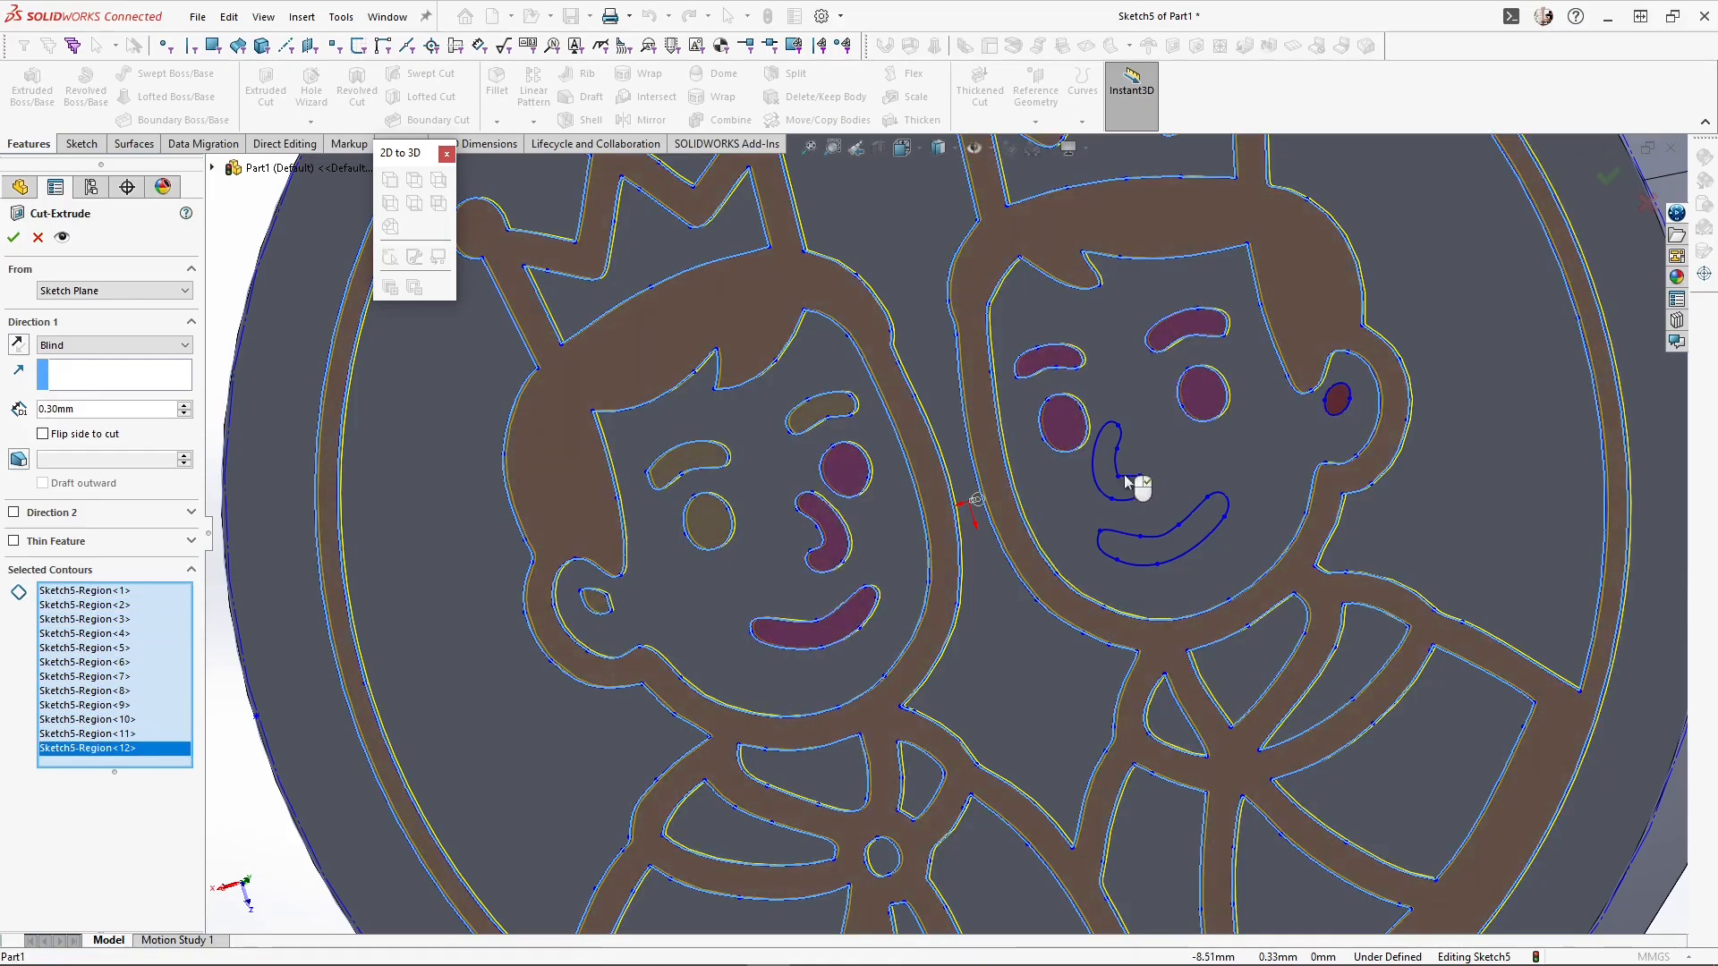
pyautogui.click(1125, 483)
pyautogui.click(1170, 549)
pyautogui.moveTo(1056, 648)
pyautogui.mouseDown(button='middle')
pyautogui.moveTo(1092, 444)
pyautogui.moveTo(1126, 377)
pyautogui.mouseUp(button='middle')
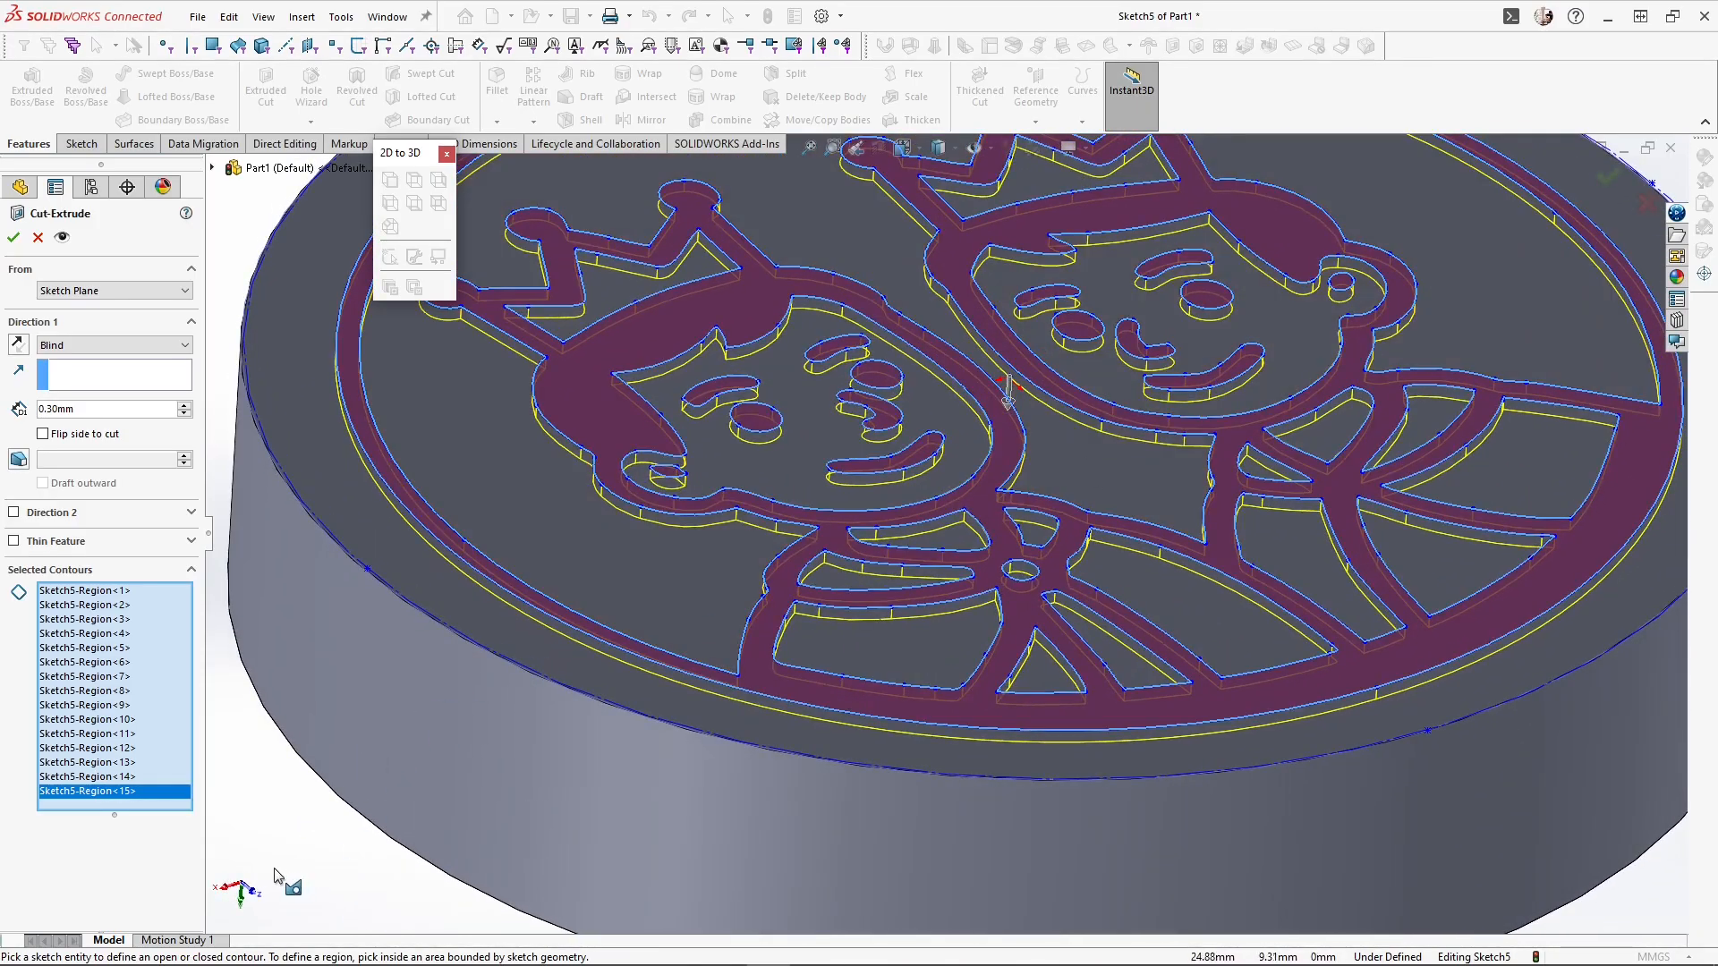
pyautogui.scroll(3, 424, 750)
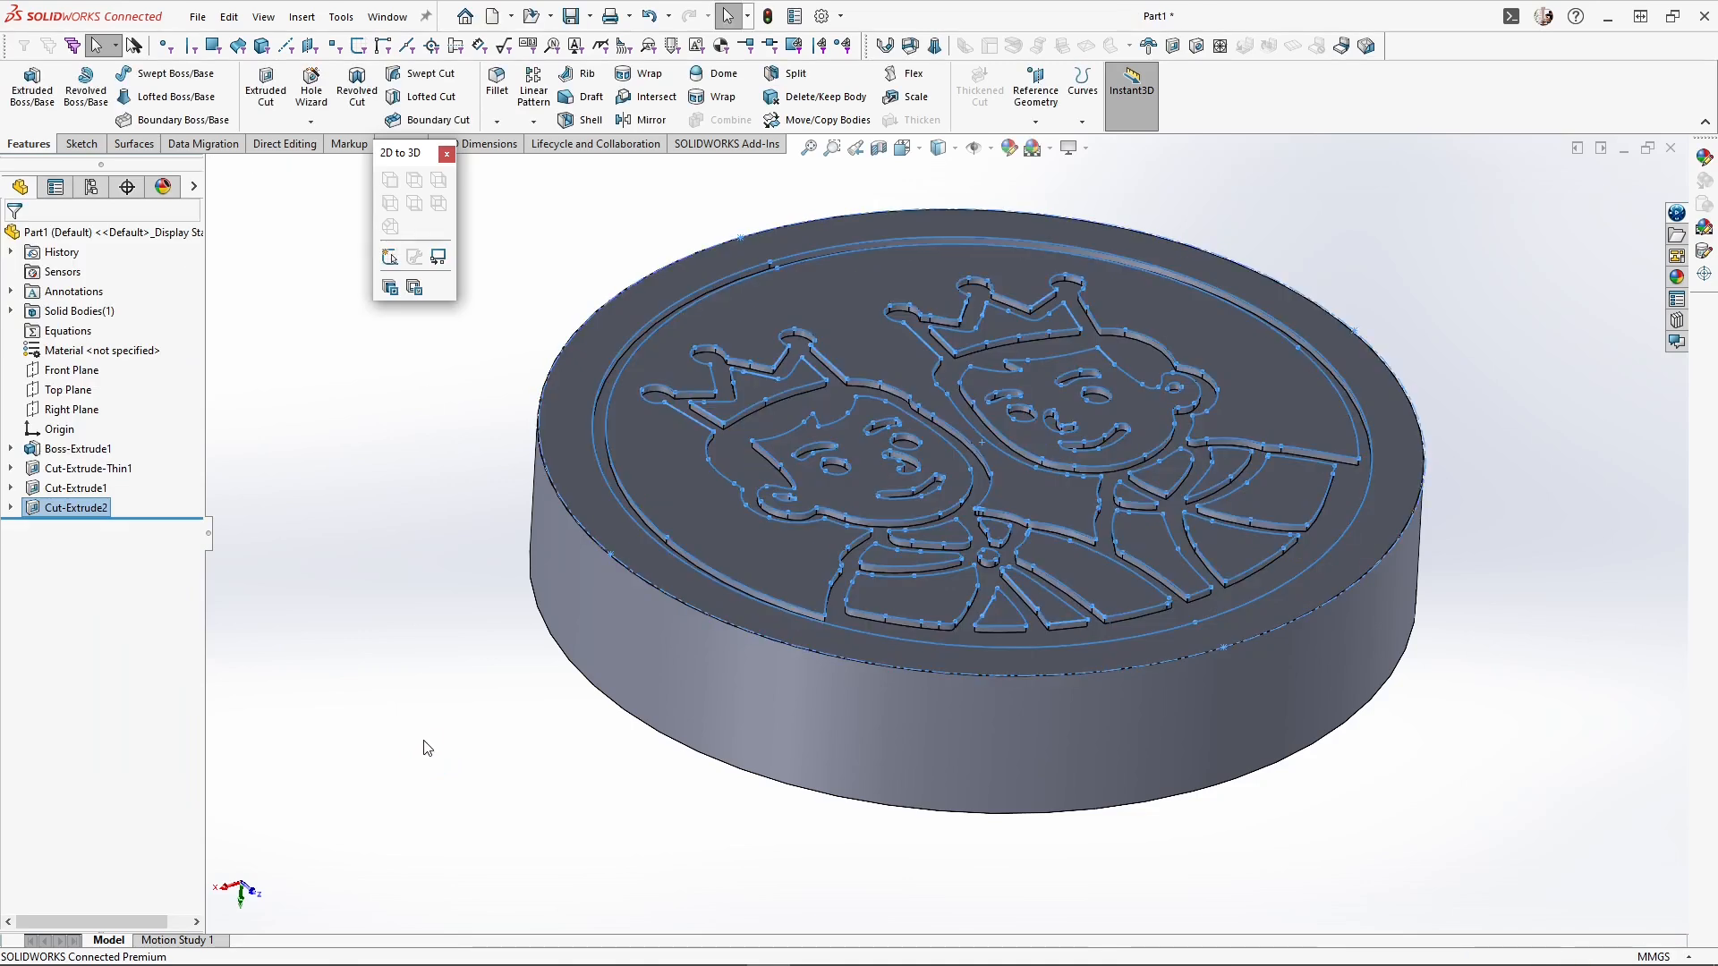
pyautogui.click(446, 155)
# Start a 0.2 mm fillet and select two edges of the ring groove on the coin's two-figure face
pyautogui.scroll(-5, 786, 468)
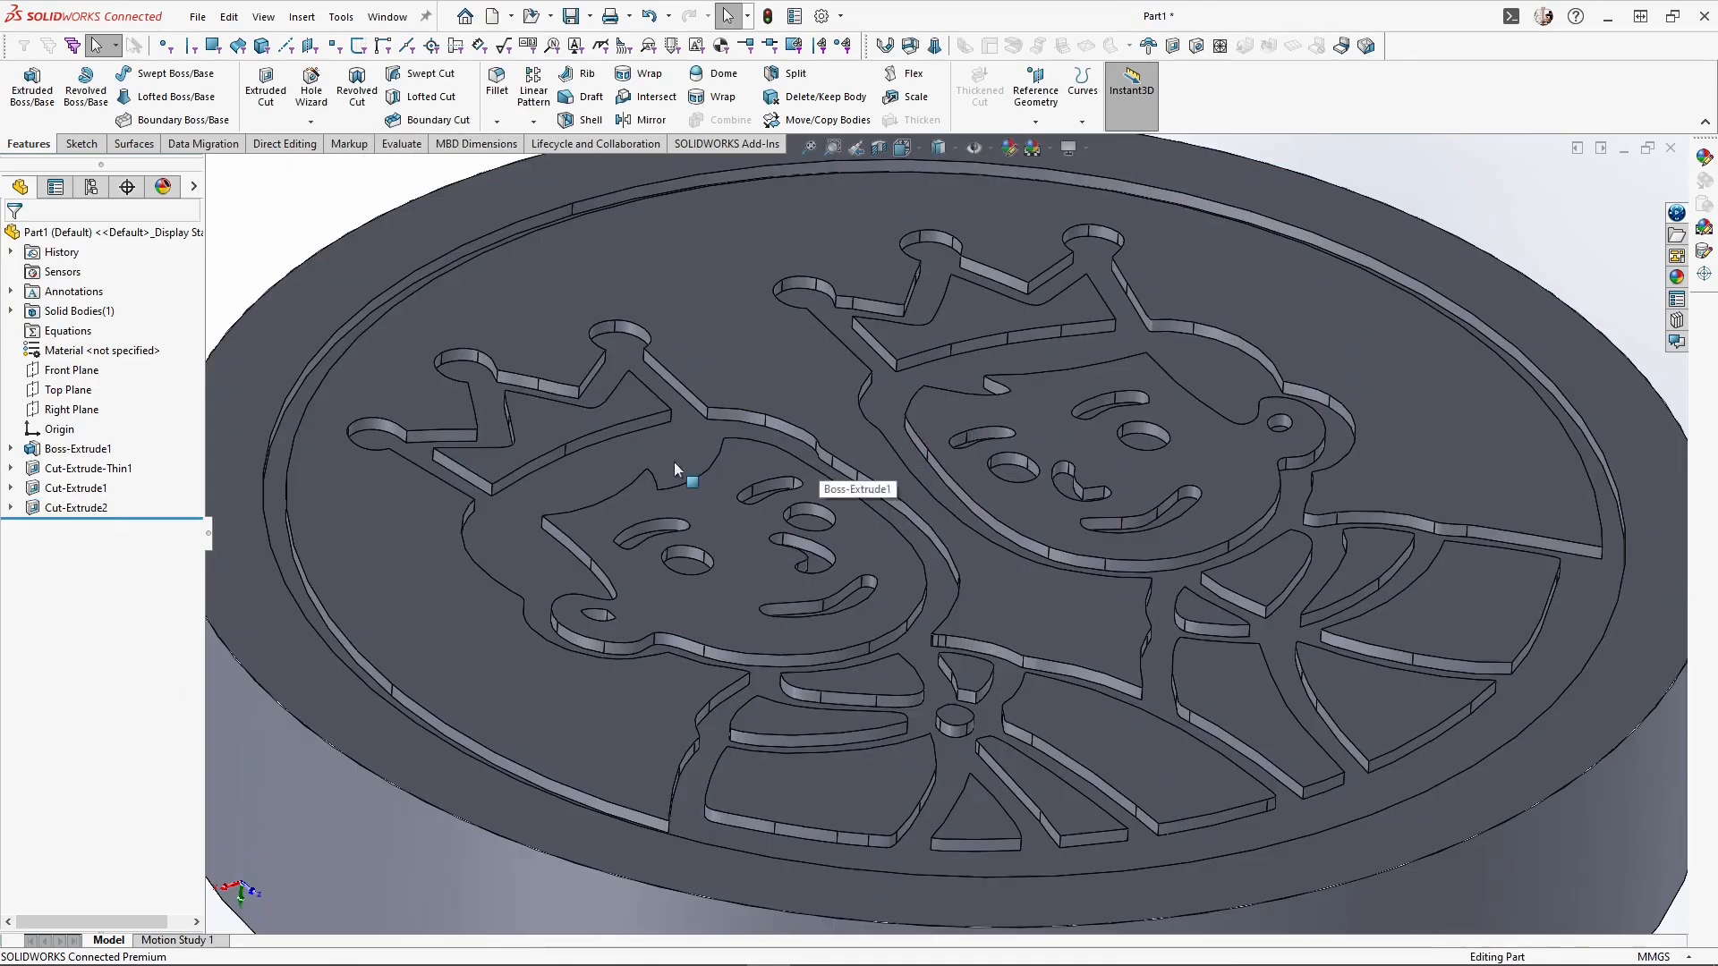
pyautogui.click(290, 394)
pyautogui.click(462, 341)
pyautogui.write('.2')
pyautogui.press('Return')
pyautogui.scroll(4, 687, 561)
pyautogui.moveTo(687, 561); pyautogui.dragTo(1192, 701, button='middle')
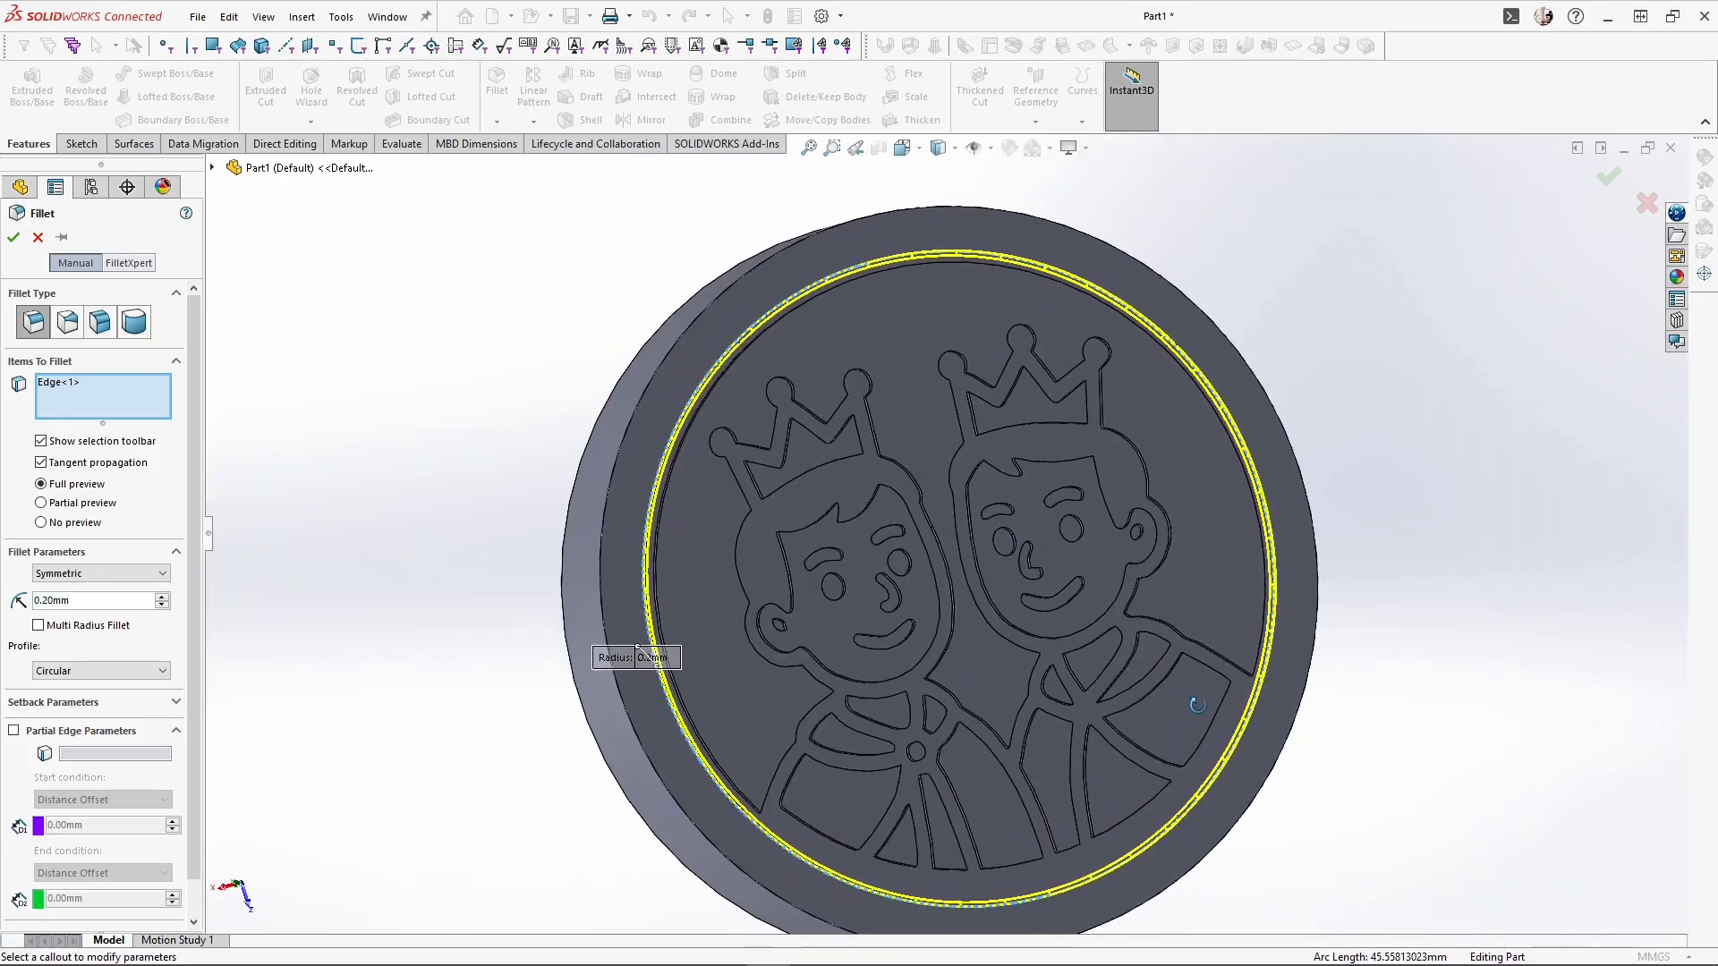
pyautogui.scroll(-6, 851, 732)
pyautogui.click(851, 732)
# Add the ring groove face and the recessed £ and 1 faces on the opposite side, and accept the fillet
pyautogui.scroll(6, 859, 724)
pyautogui.moveTo(1101, 452); pyautogui.dragTo(1288, 464, button='middle')
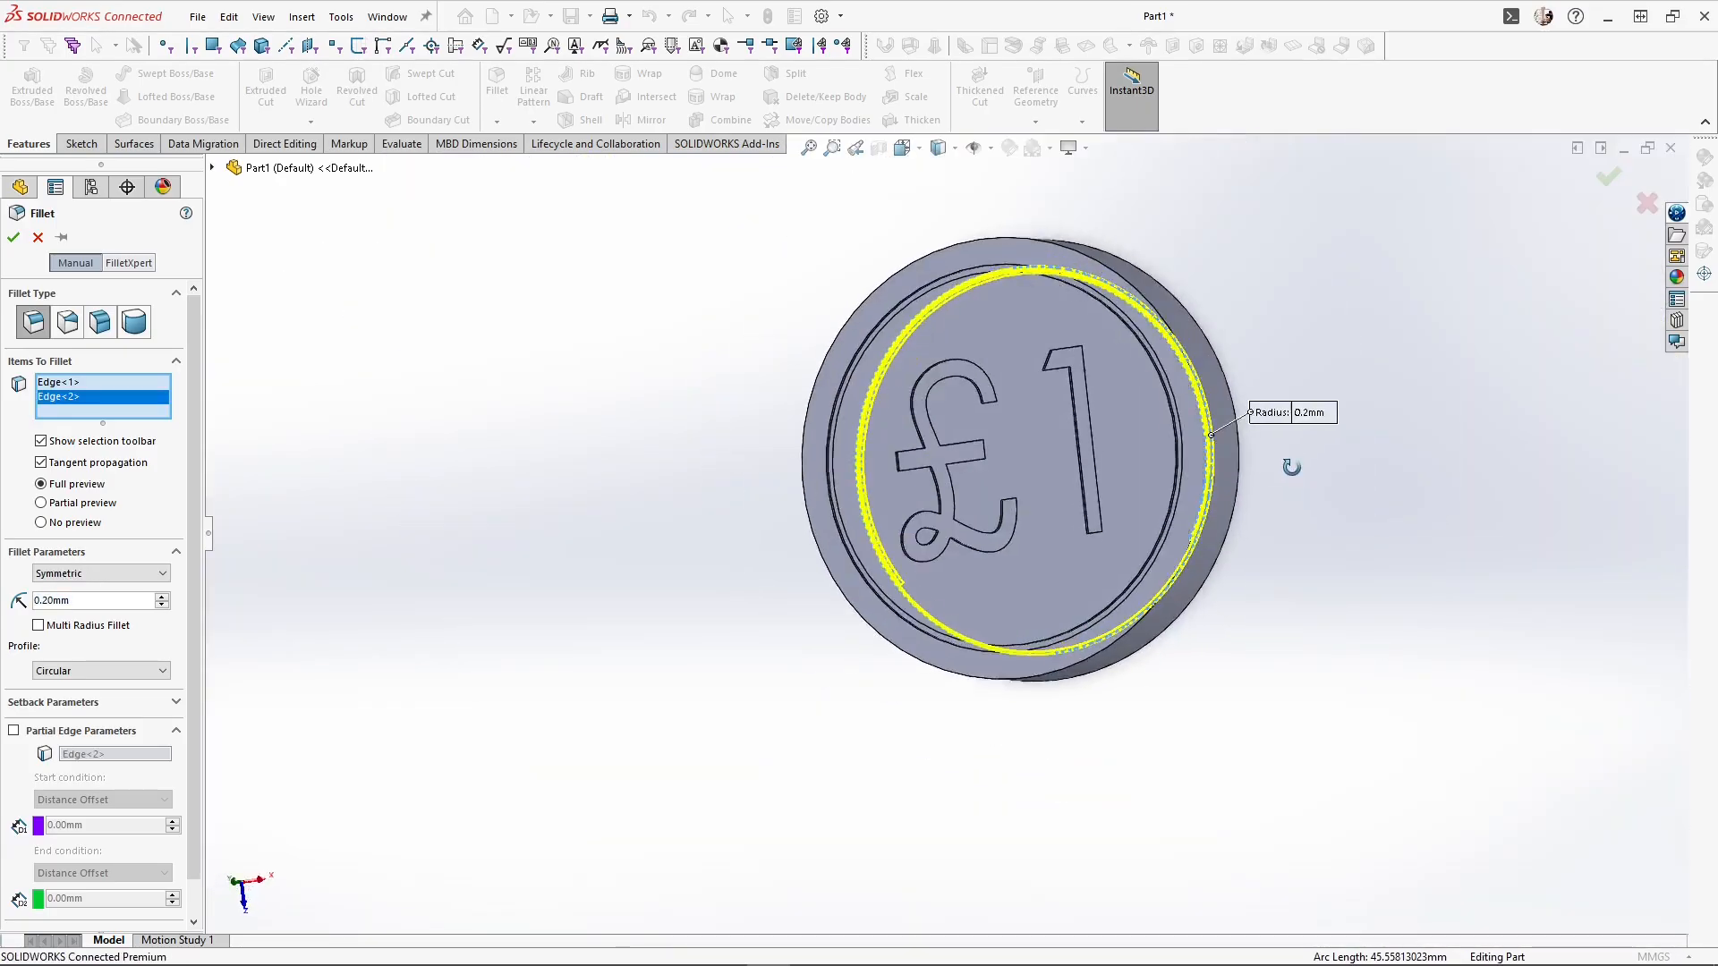
pyautogui.scroll(-5, 1042, 351)
pyautogui.scroll(-3, 1040, 346)
pyautogui.click(1118, 412)
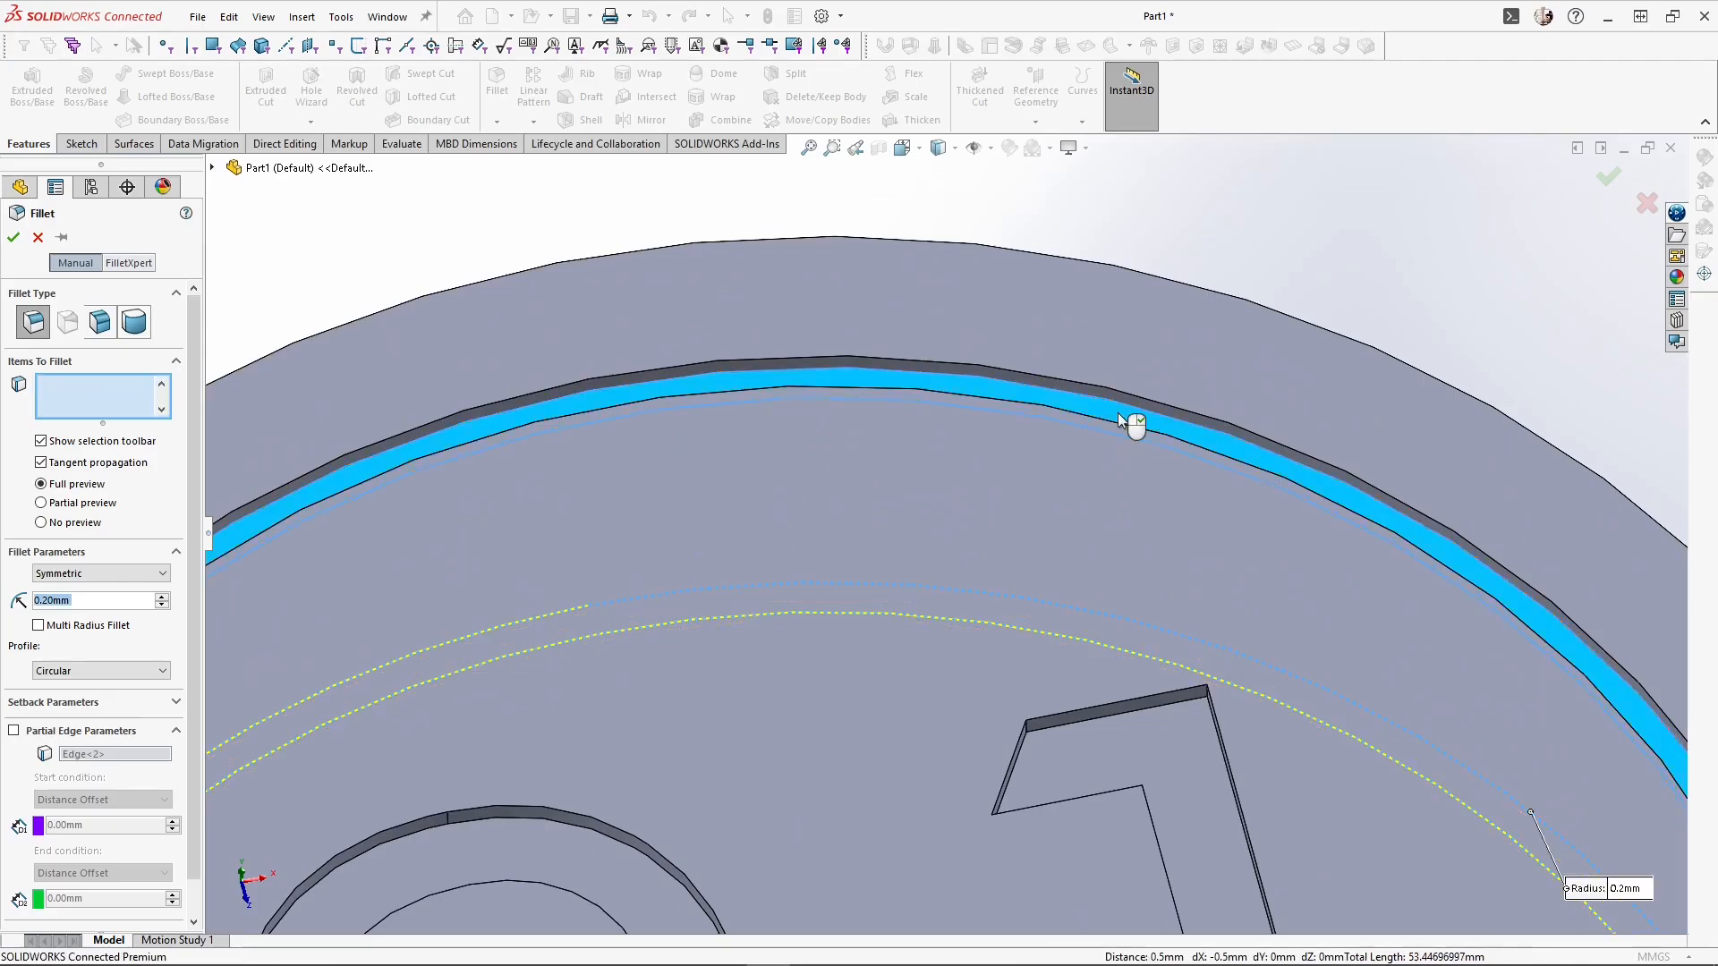
pyautogui.scroll(6, 1050, 612)
pyautogui.click(760, 769)
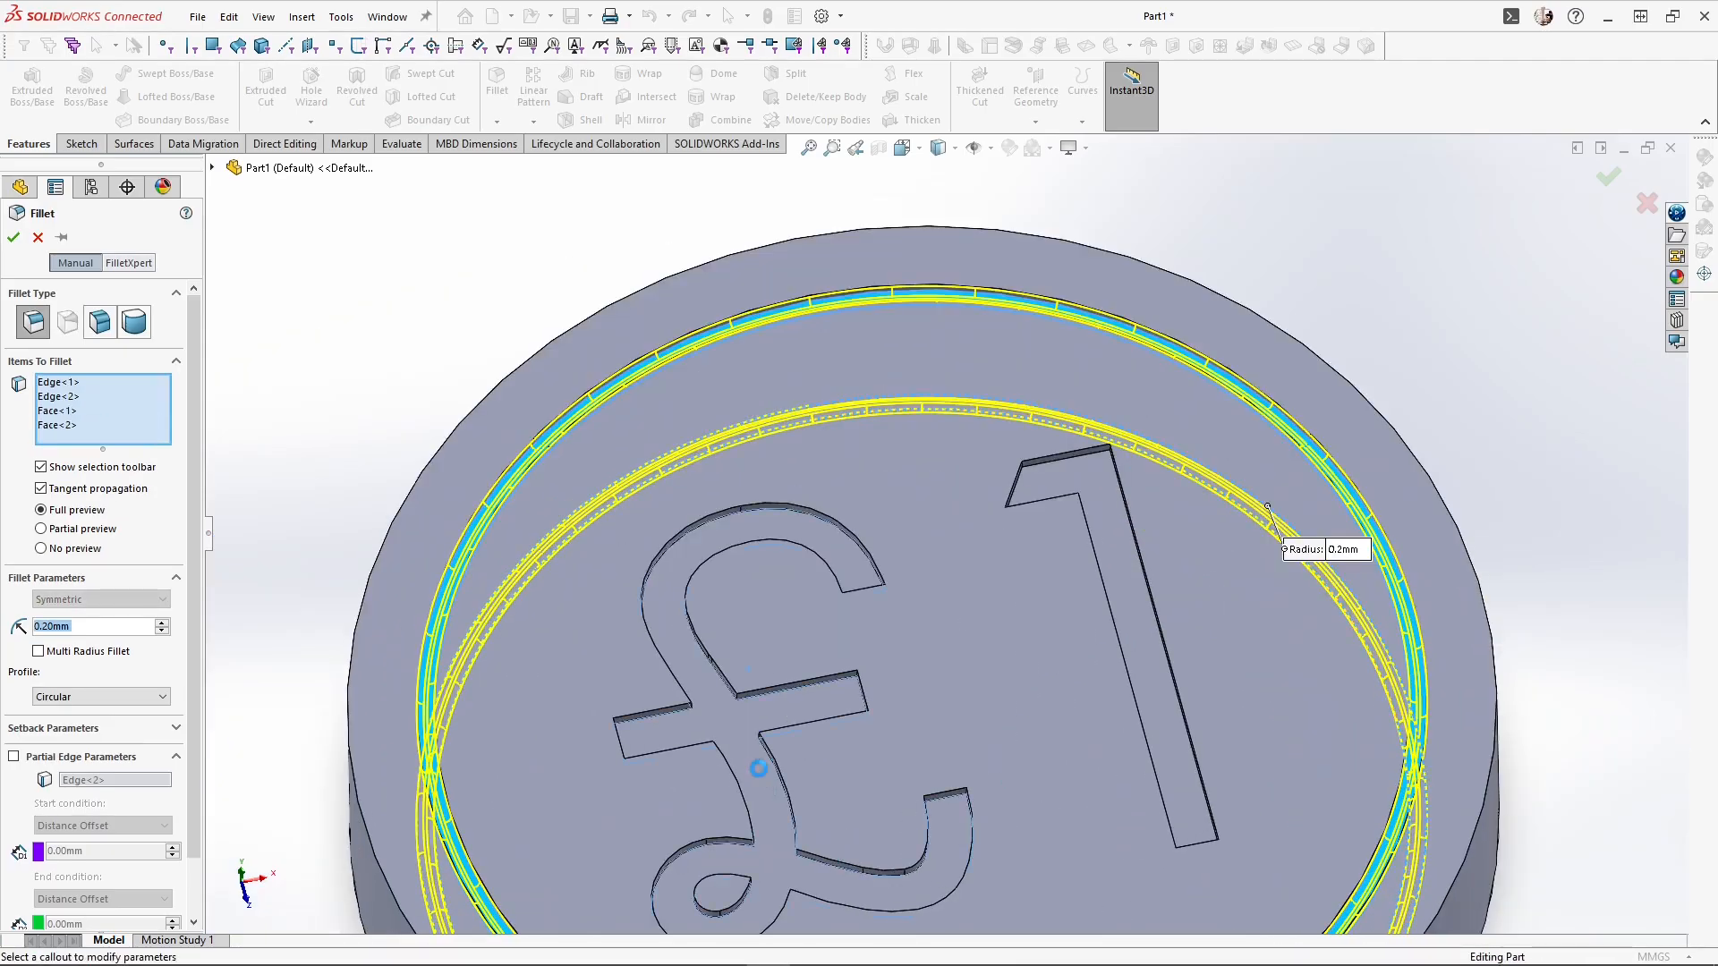
pyautogui.click(1134, 620)
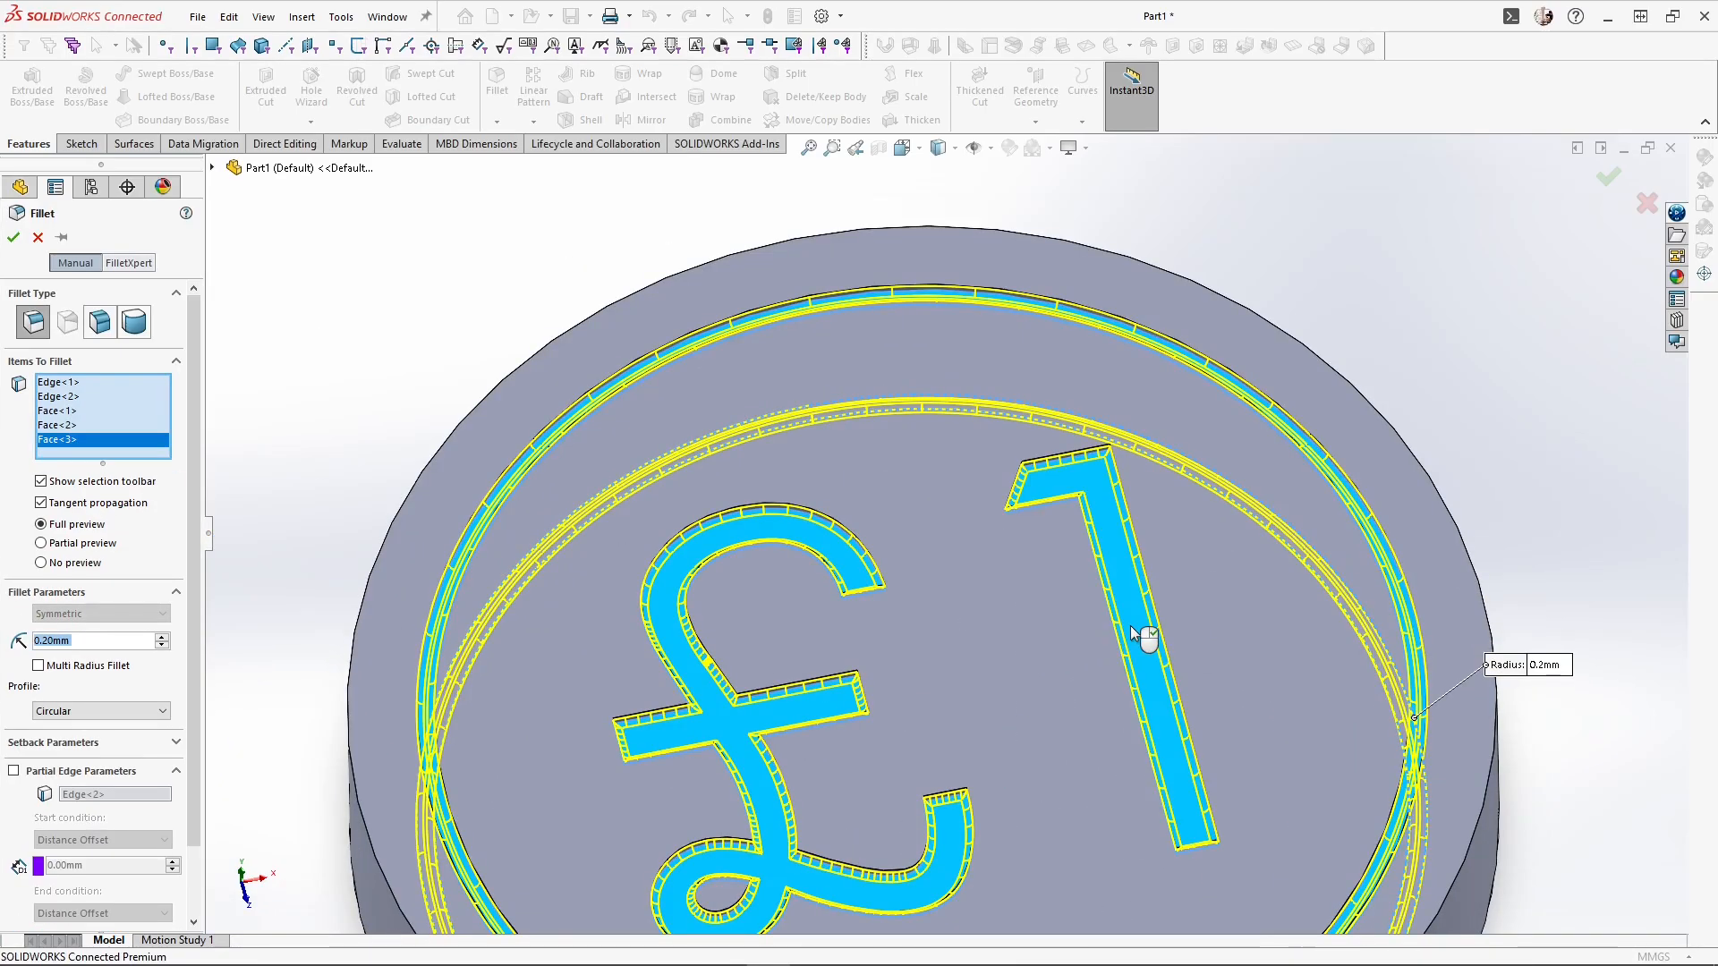
pyautogui.rightClick(1130, 625)
# Sketch a vertical midpoint line on the Front Plane, centred on the coin's side edge, with a half-length of 2.5 mm
pyautogui.scroll(5, 963, 560)
pyautogui.moveTo(962, 560); pyautogui.dragTo(948, 375, button='middle')
pyautogui.click(903, 148)
pyautogui.click(930, 223)
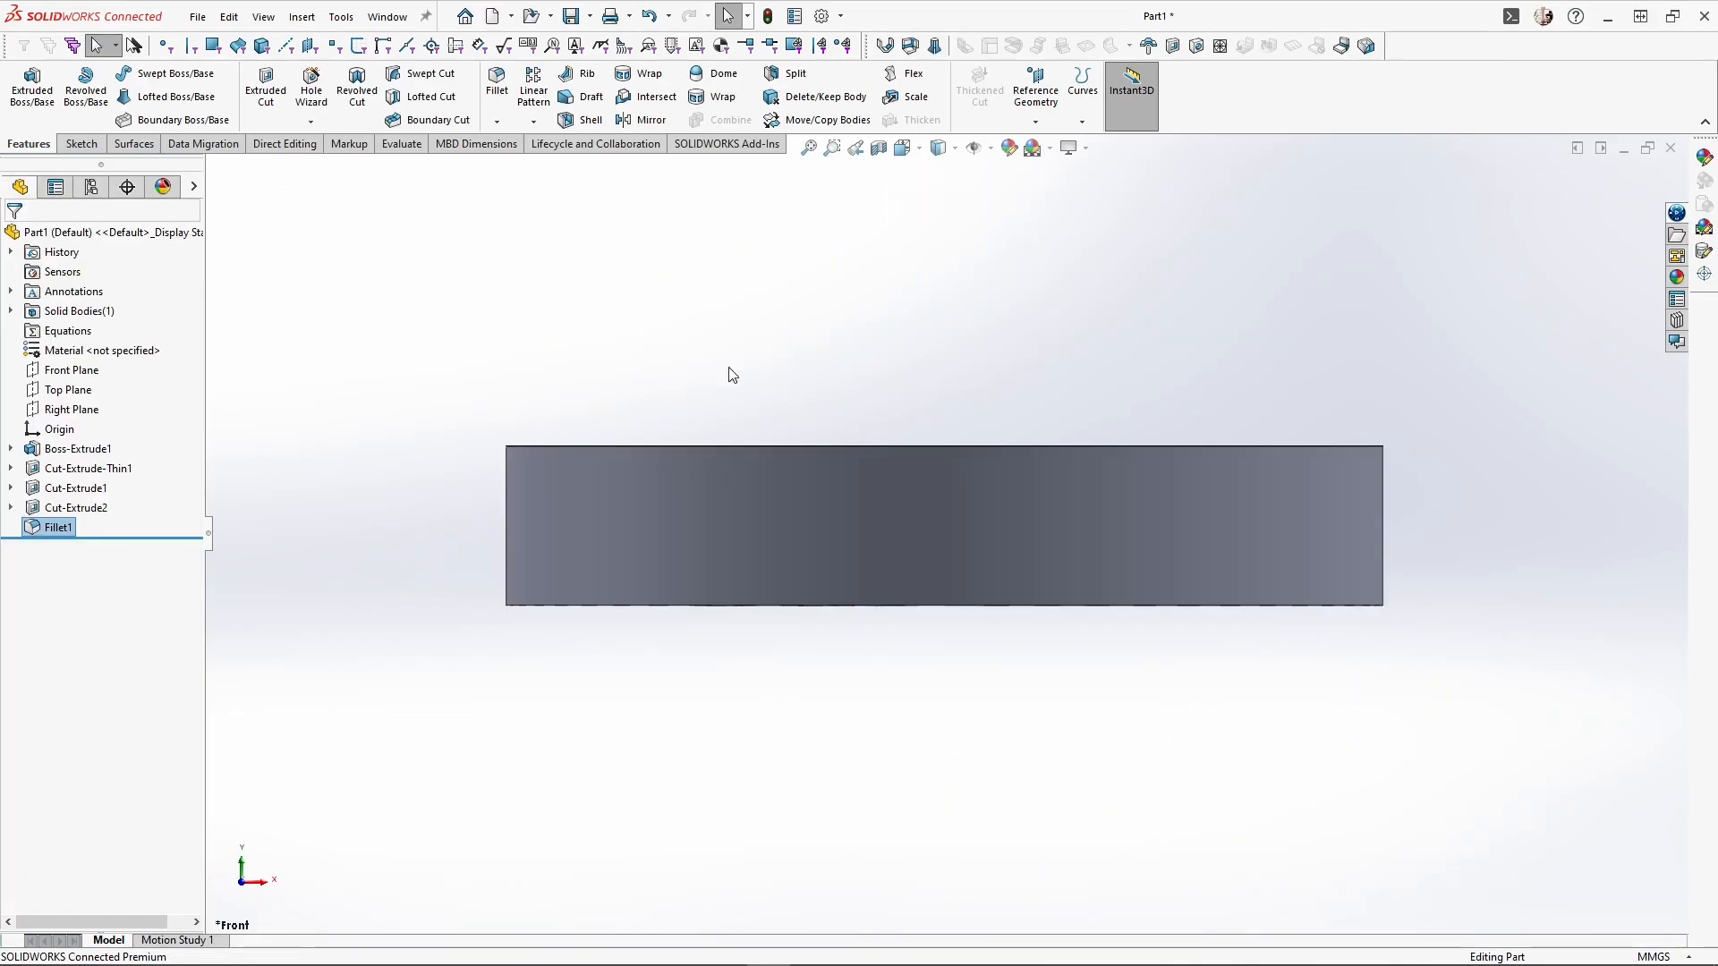
pyautogui.click(71, 370)
pyautogui.click(90, 345)
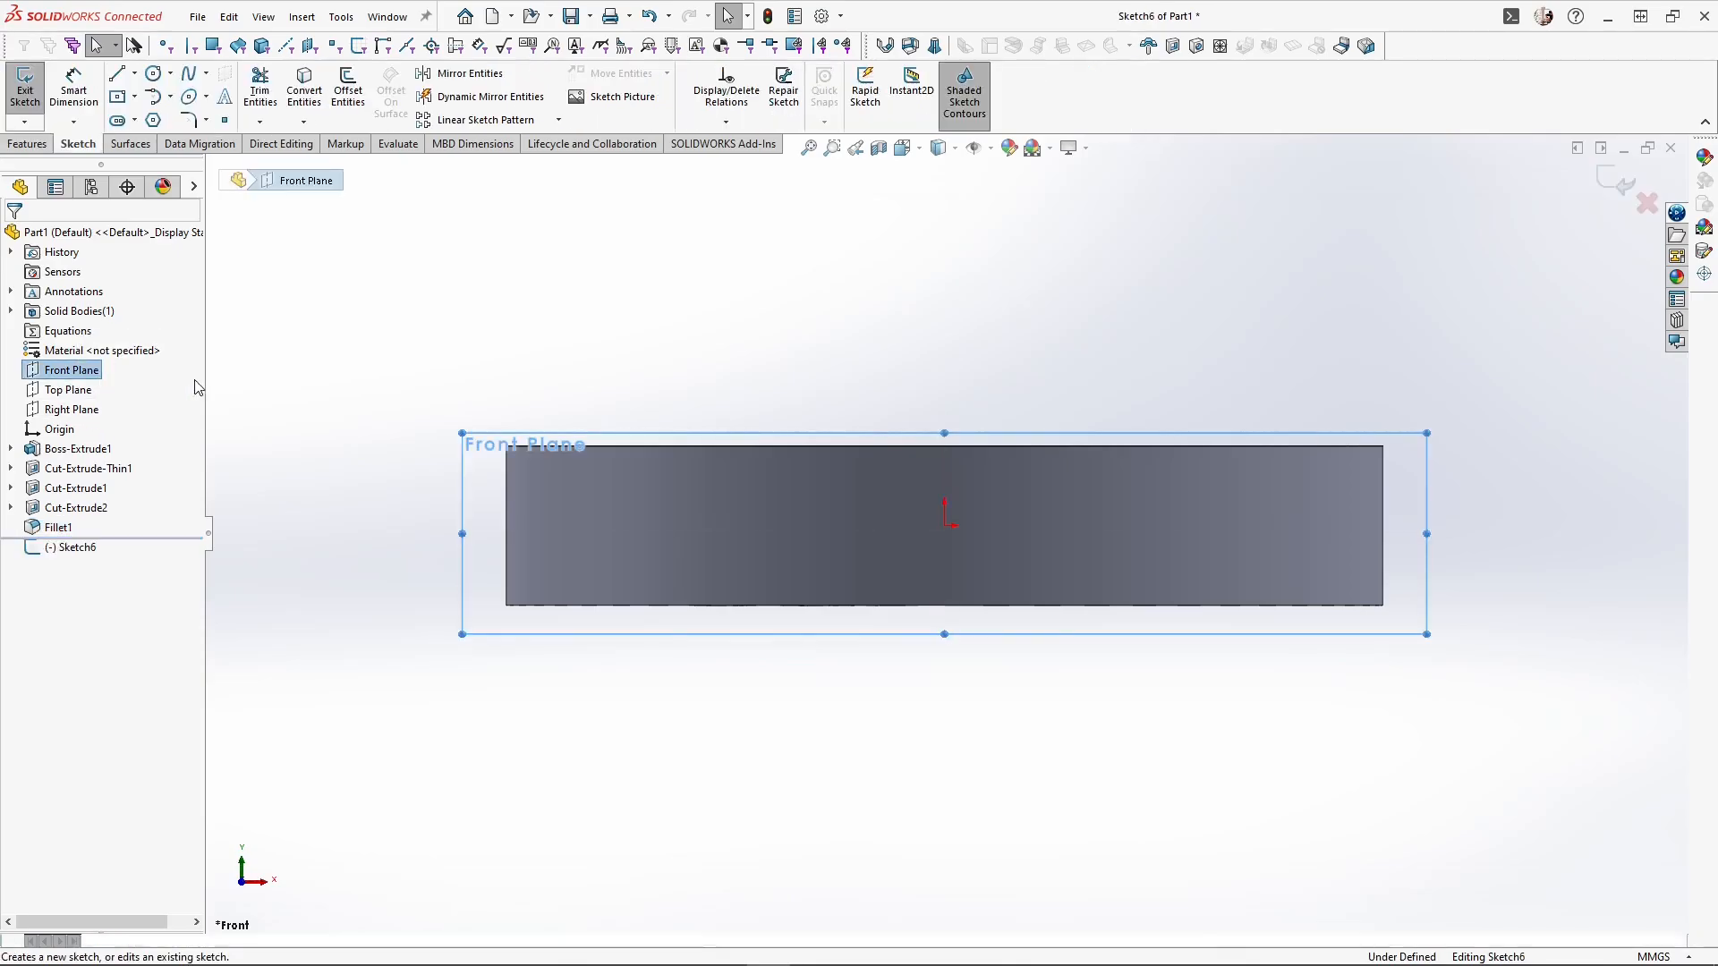
pyautogui.click(134, 74)
pyautogui.click(161, 139)
pyautogui.scroll(3, 614, 468)
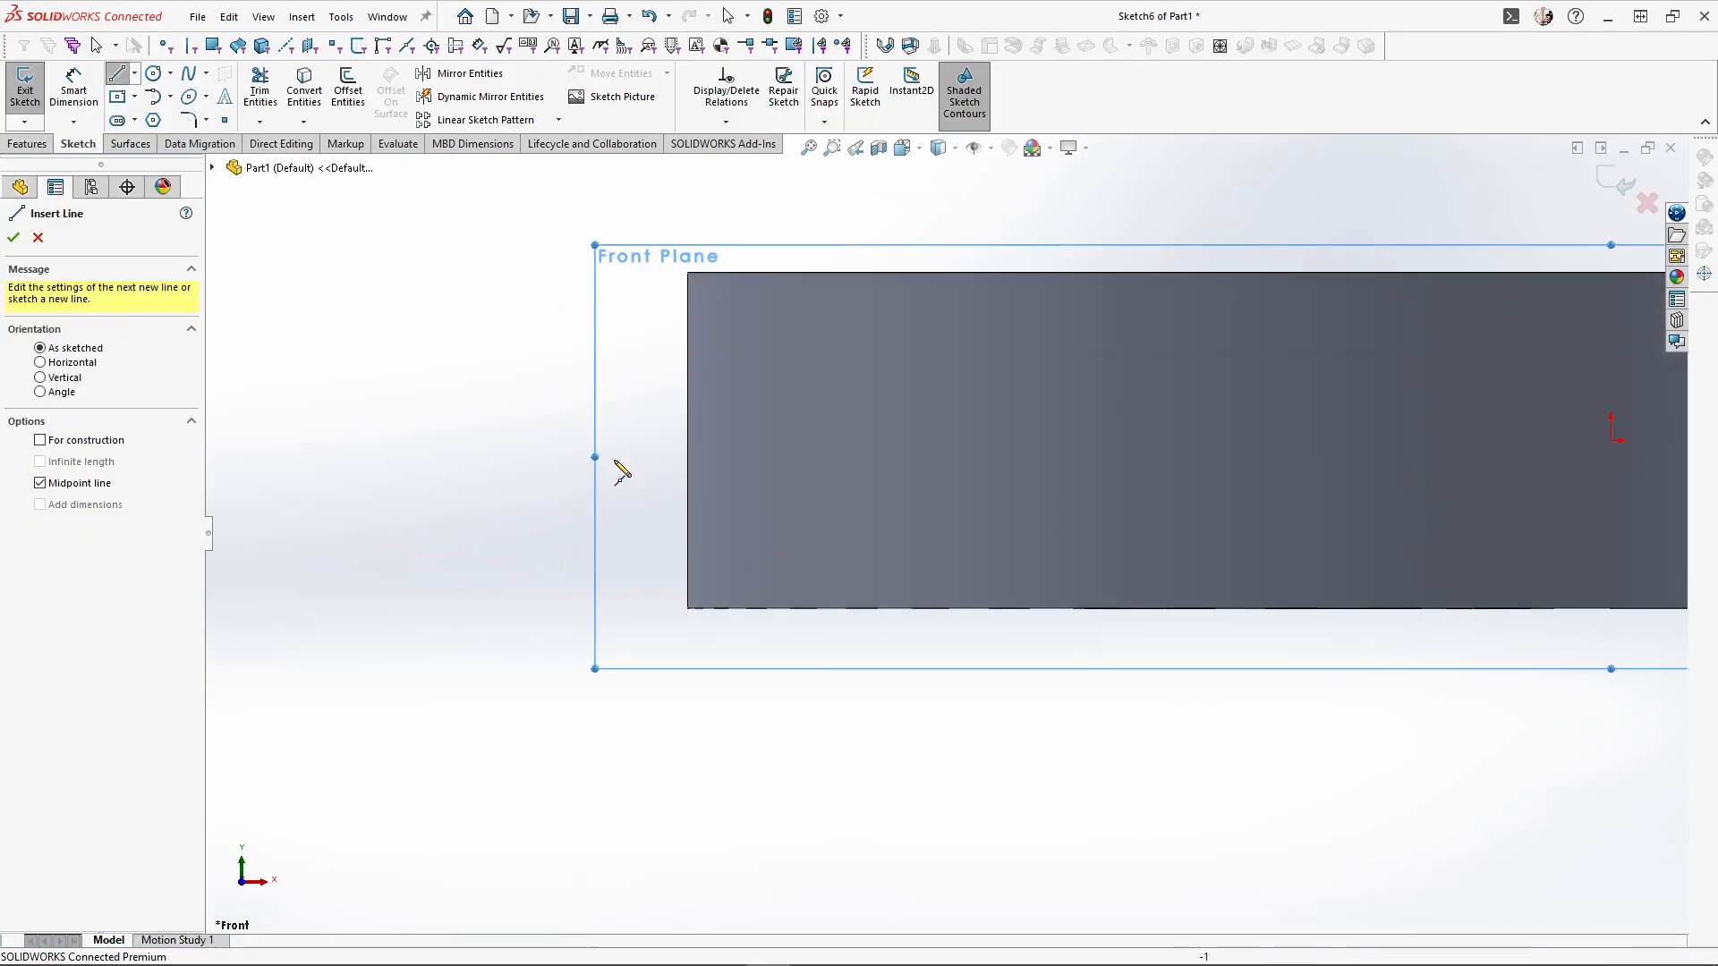
pyautogui.click(688, 440)
pyautogui.click(688, 304)
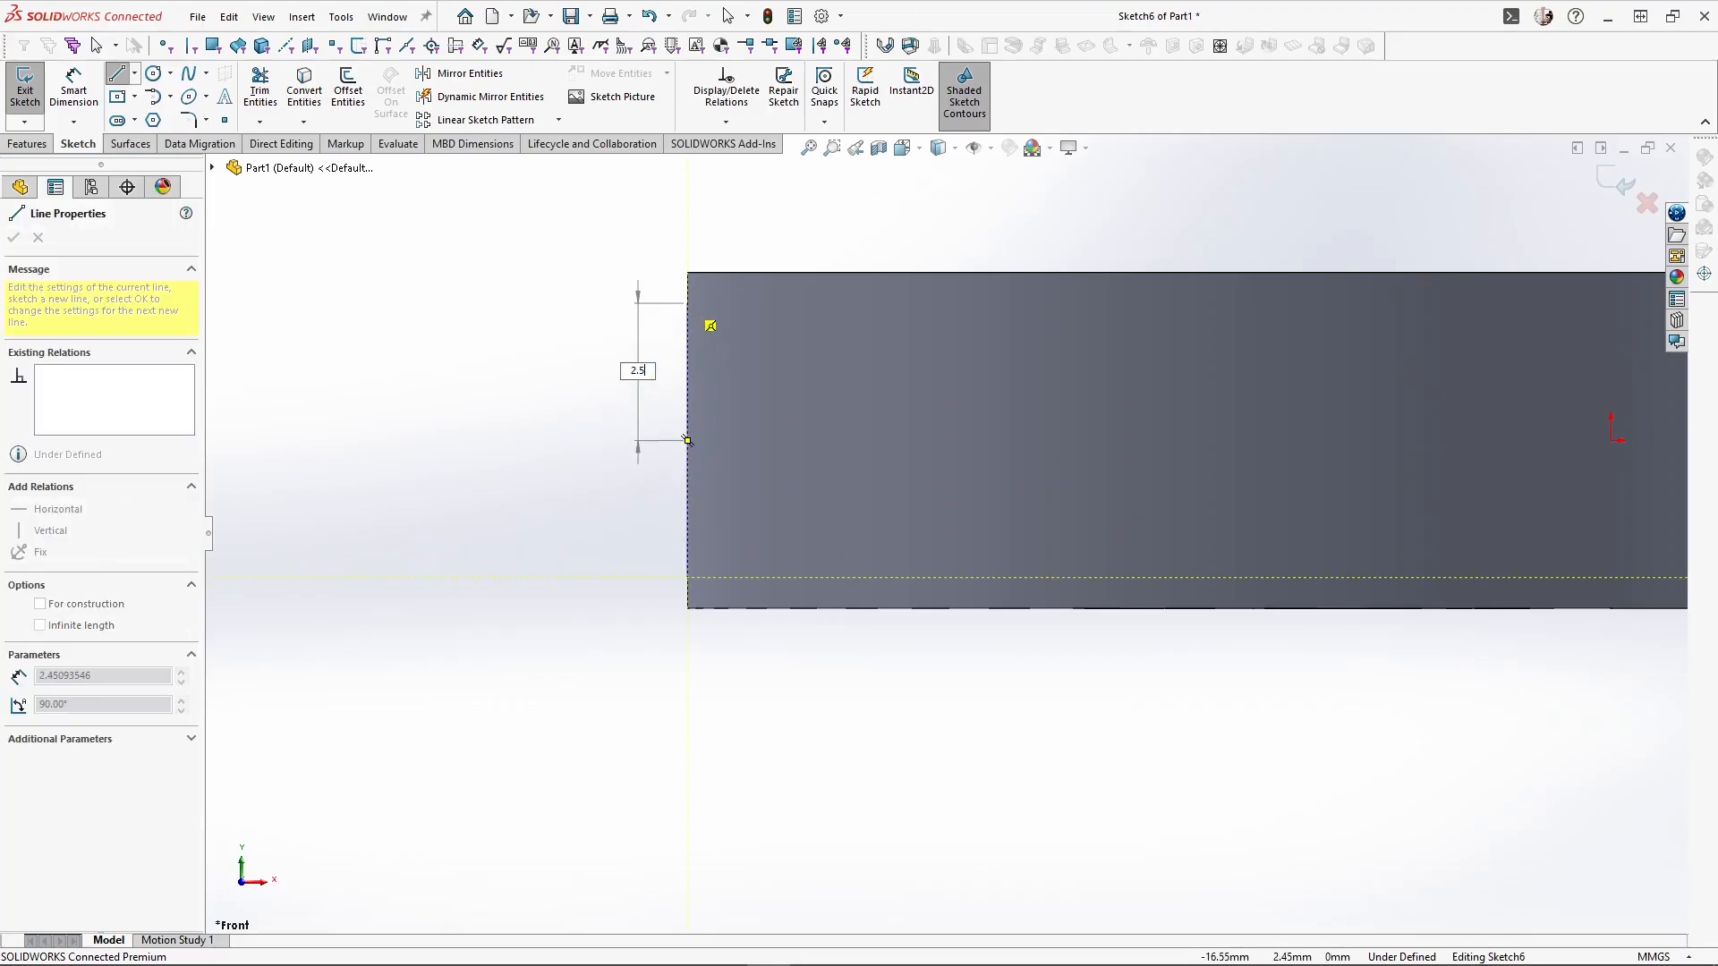
pyautogui.write('2.5')
pyautogui.press('Return')
# Dimension the vertical line's full length and exit the sketch
pyautogui.press('Escape')
pyautogui.click(706, 394)
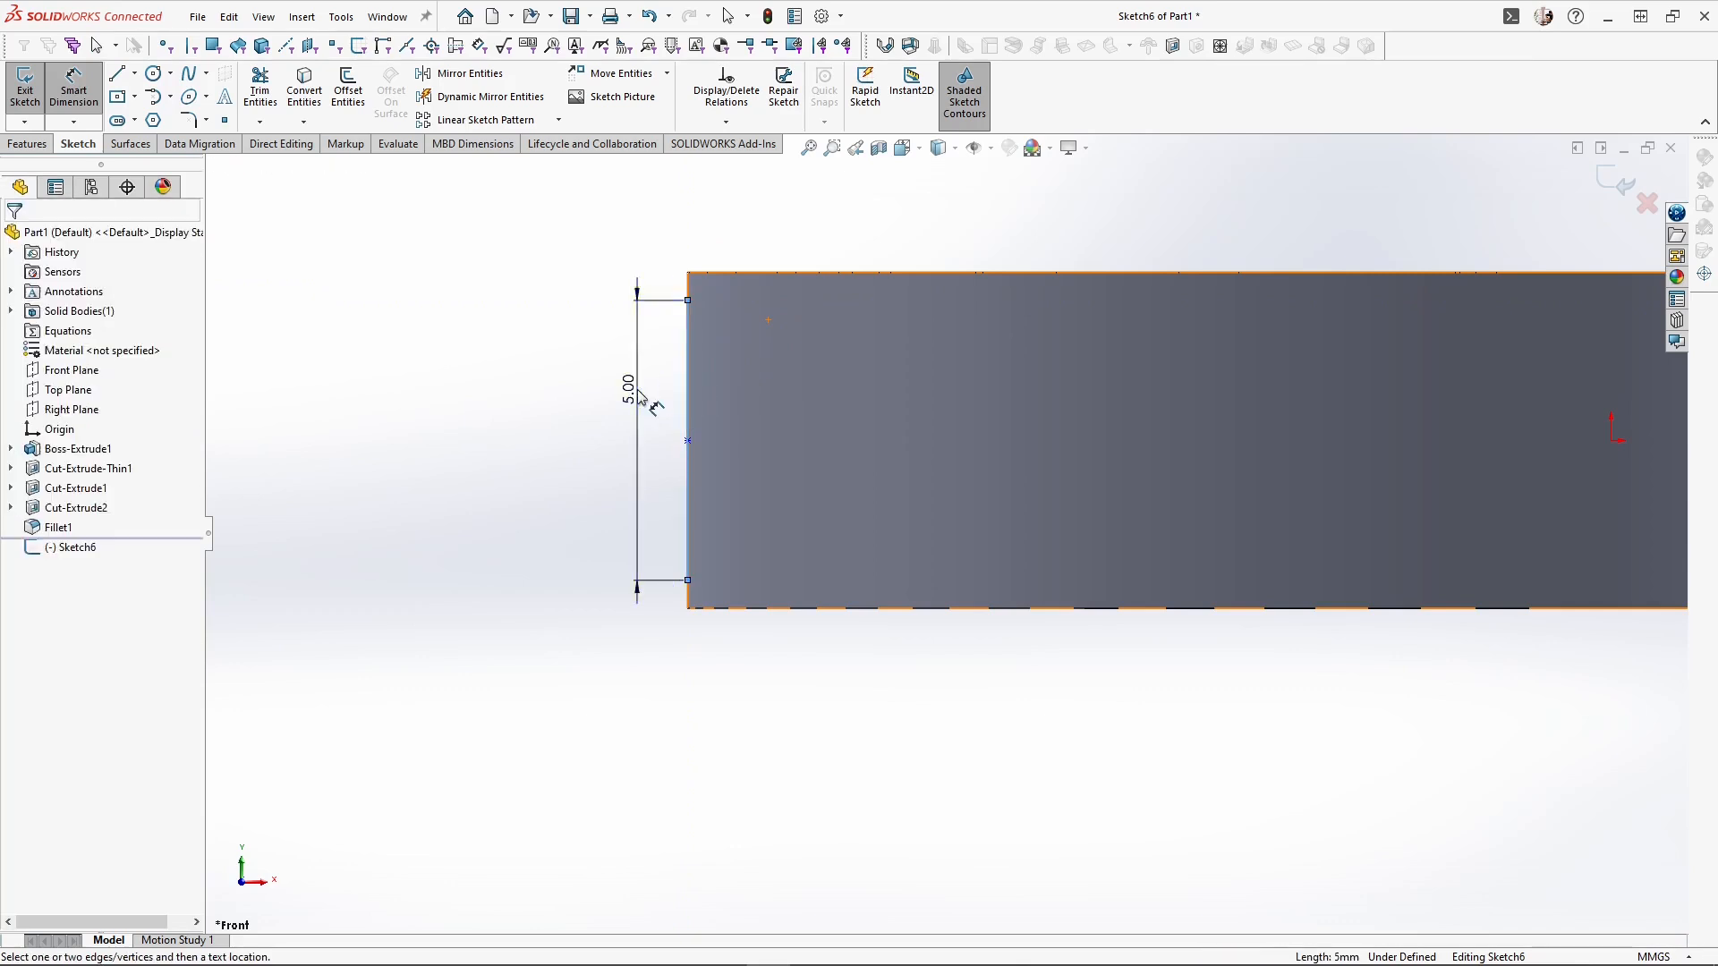
pyautogui.click(635, 439)
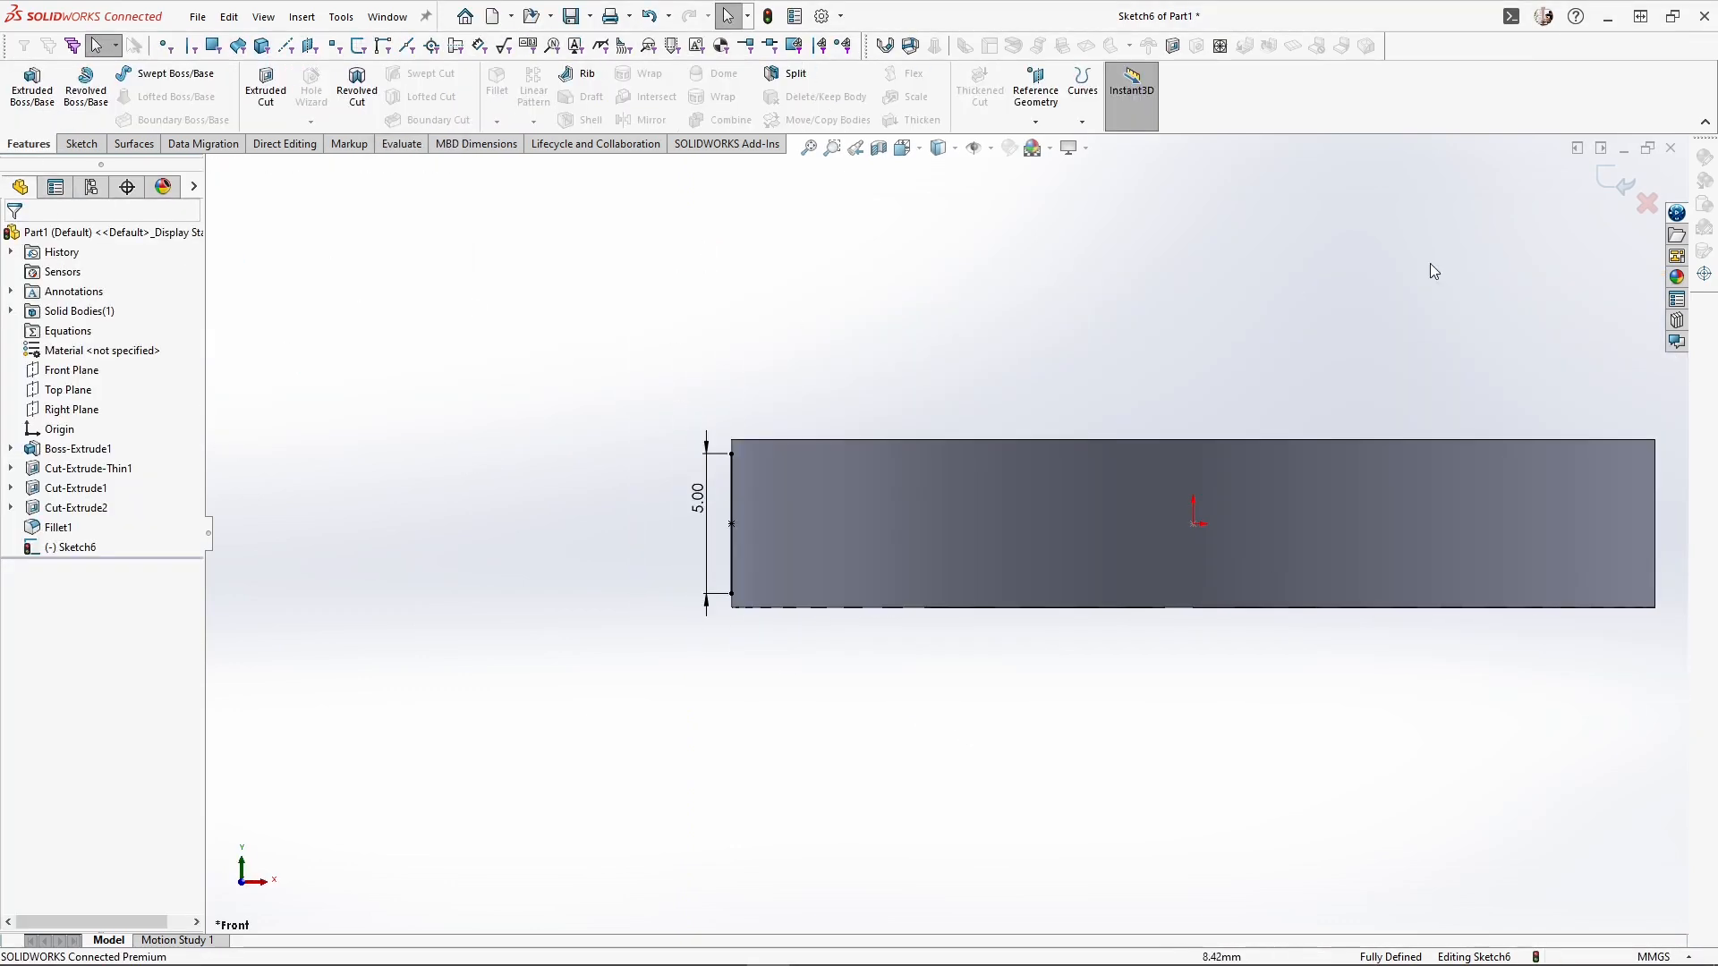
pyautogui.click(1615, 182)
# Create a swept cut along the side line with a circular profile 0.3 mm in diameter
pyautogui.click(420, 73)
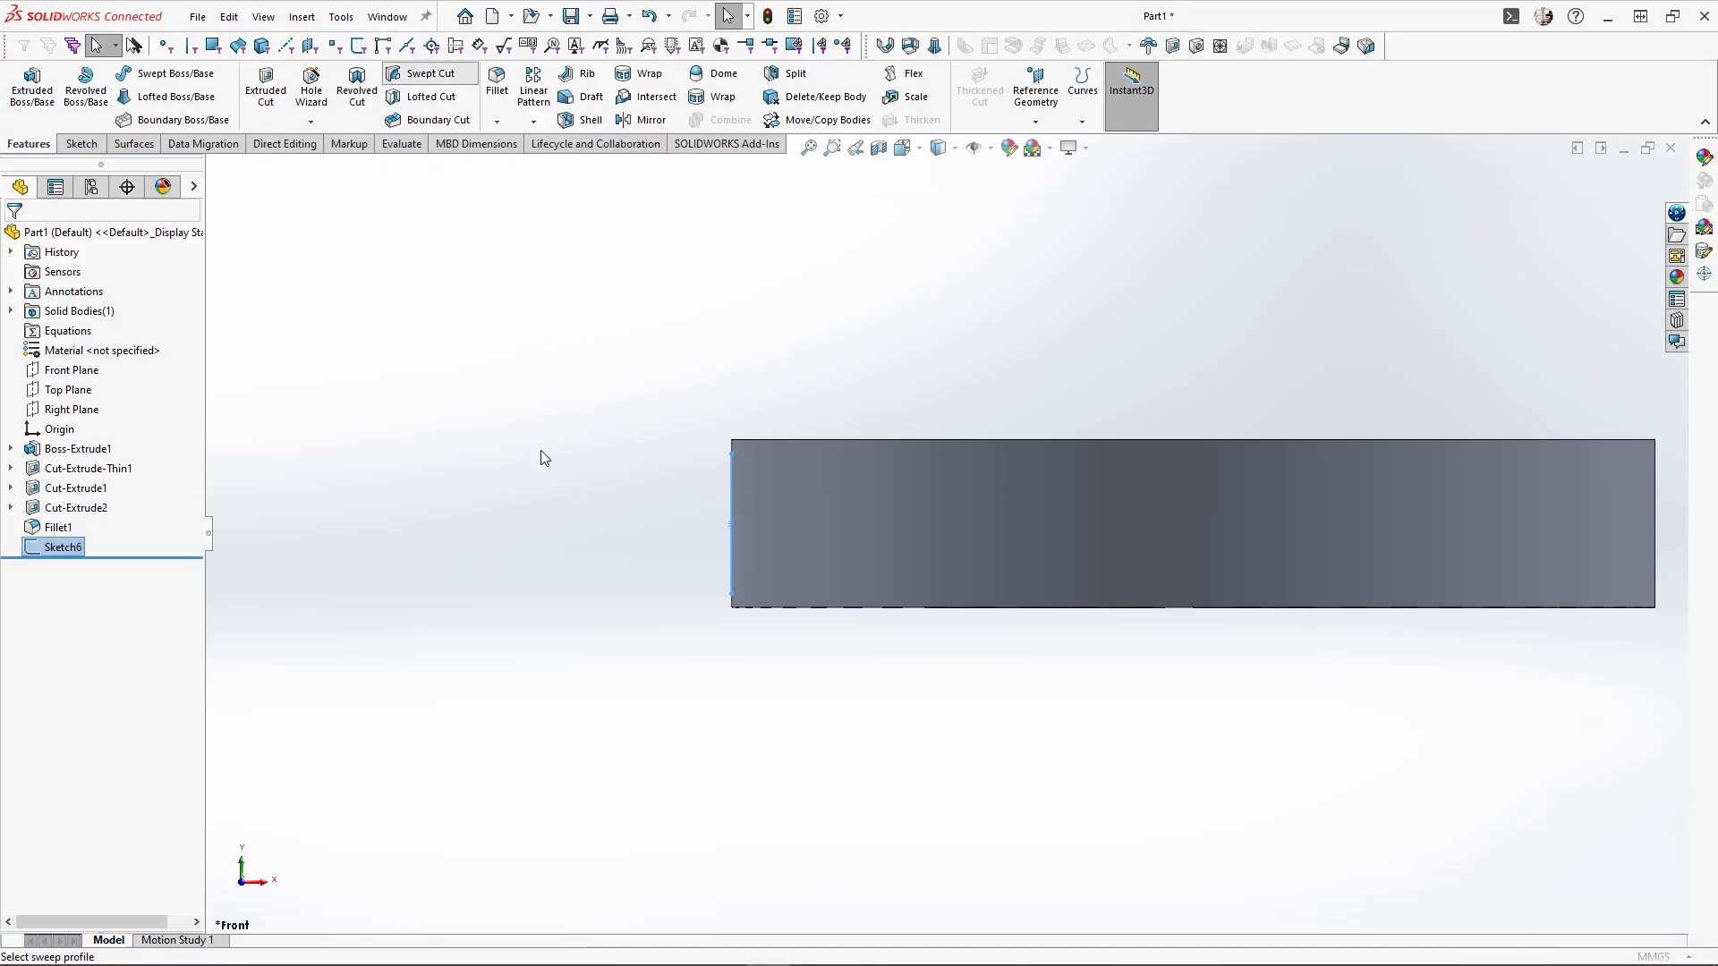
pyautogui.click(41, 304)
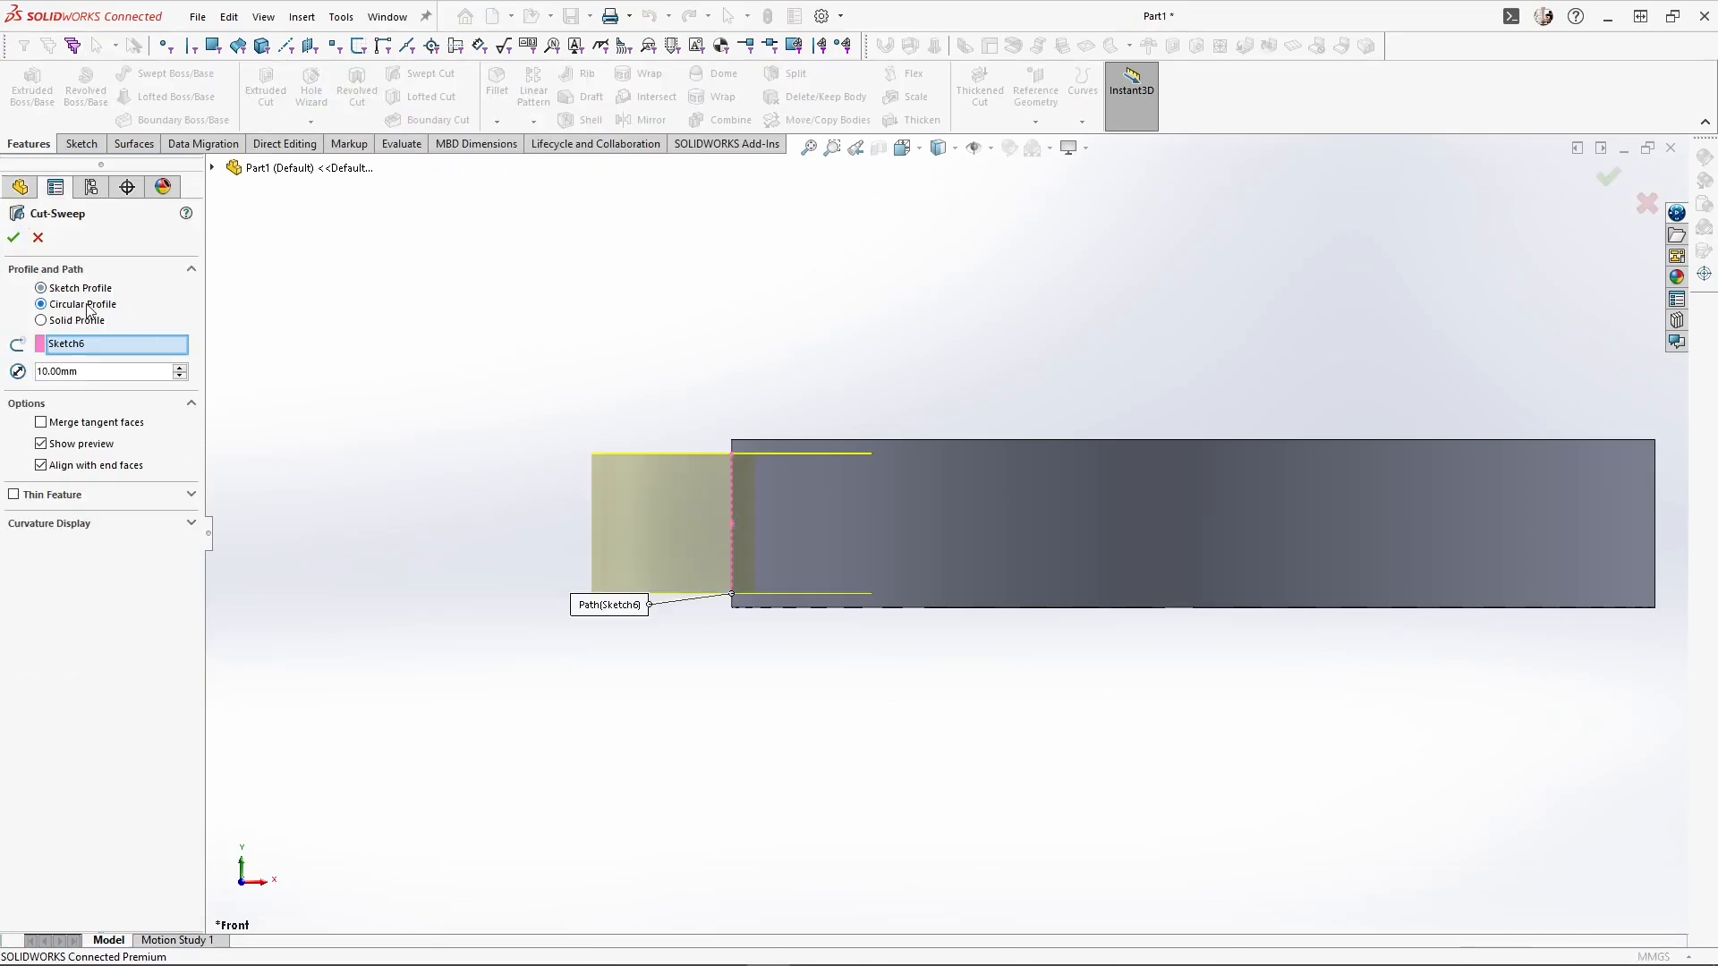
pyautogui.click(103, 372)
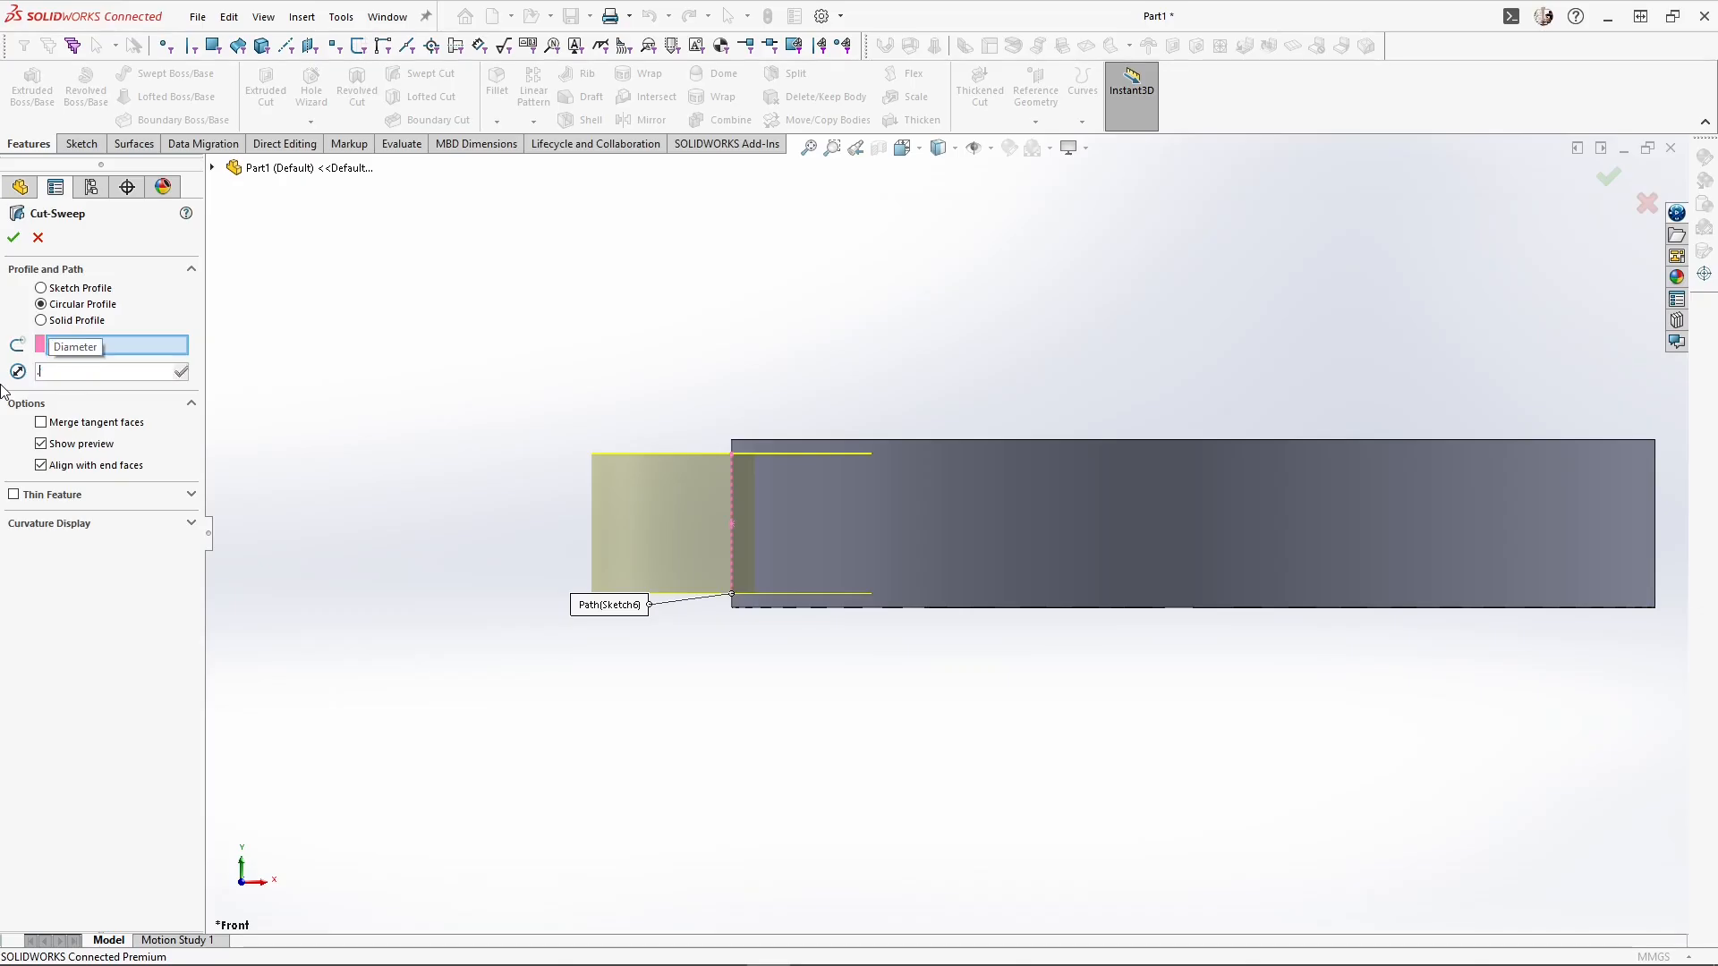
pyautogui.write('.3')
pyautogui.press('Return')
pyautogui.press('Return')
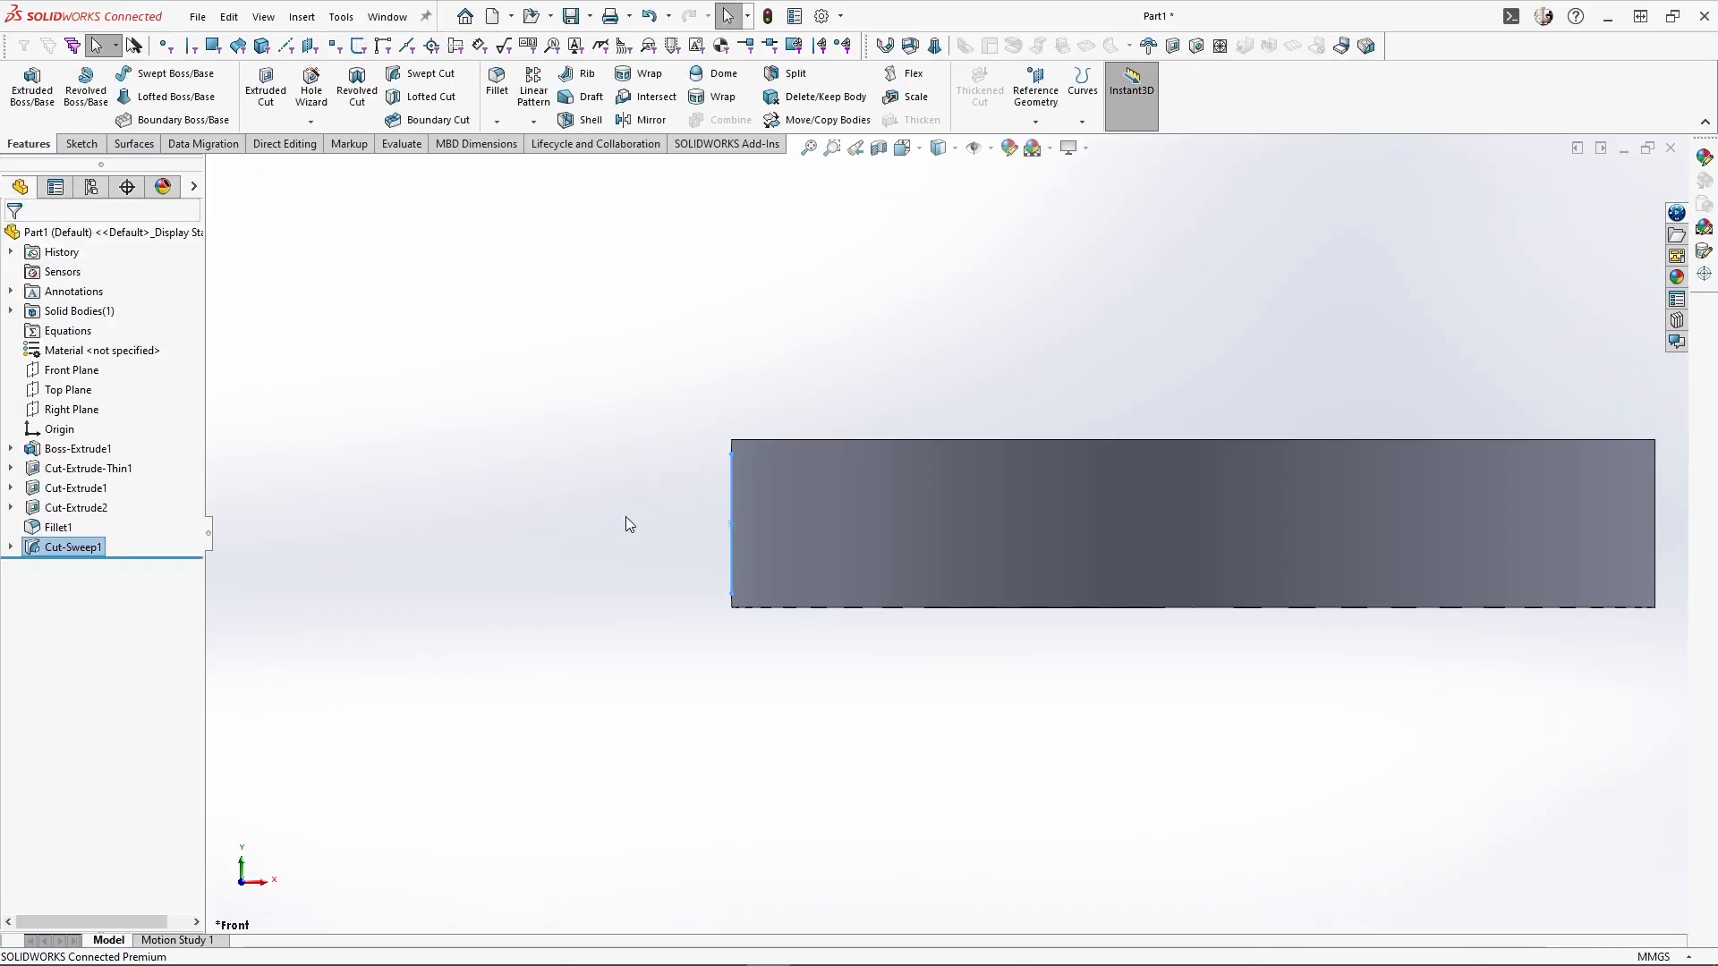
# Set up a circular pattern of the rim's swept cut around the coin's outer circular edge, equally spaced over 360°
pyautogui.moveTo(763, 537); pyautogui.dragTo(832, 668, button='middle')
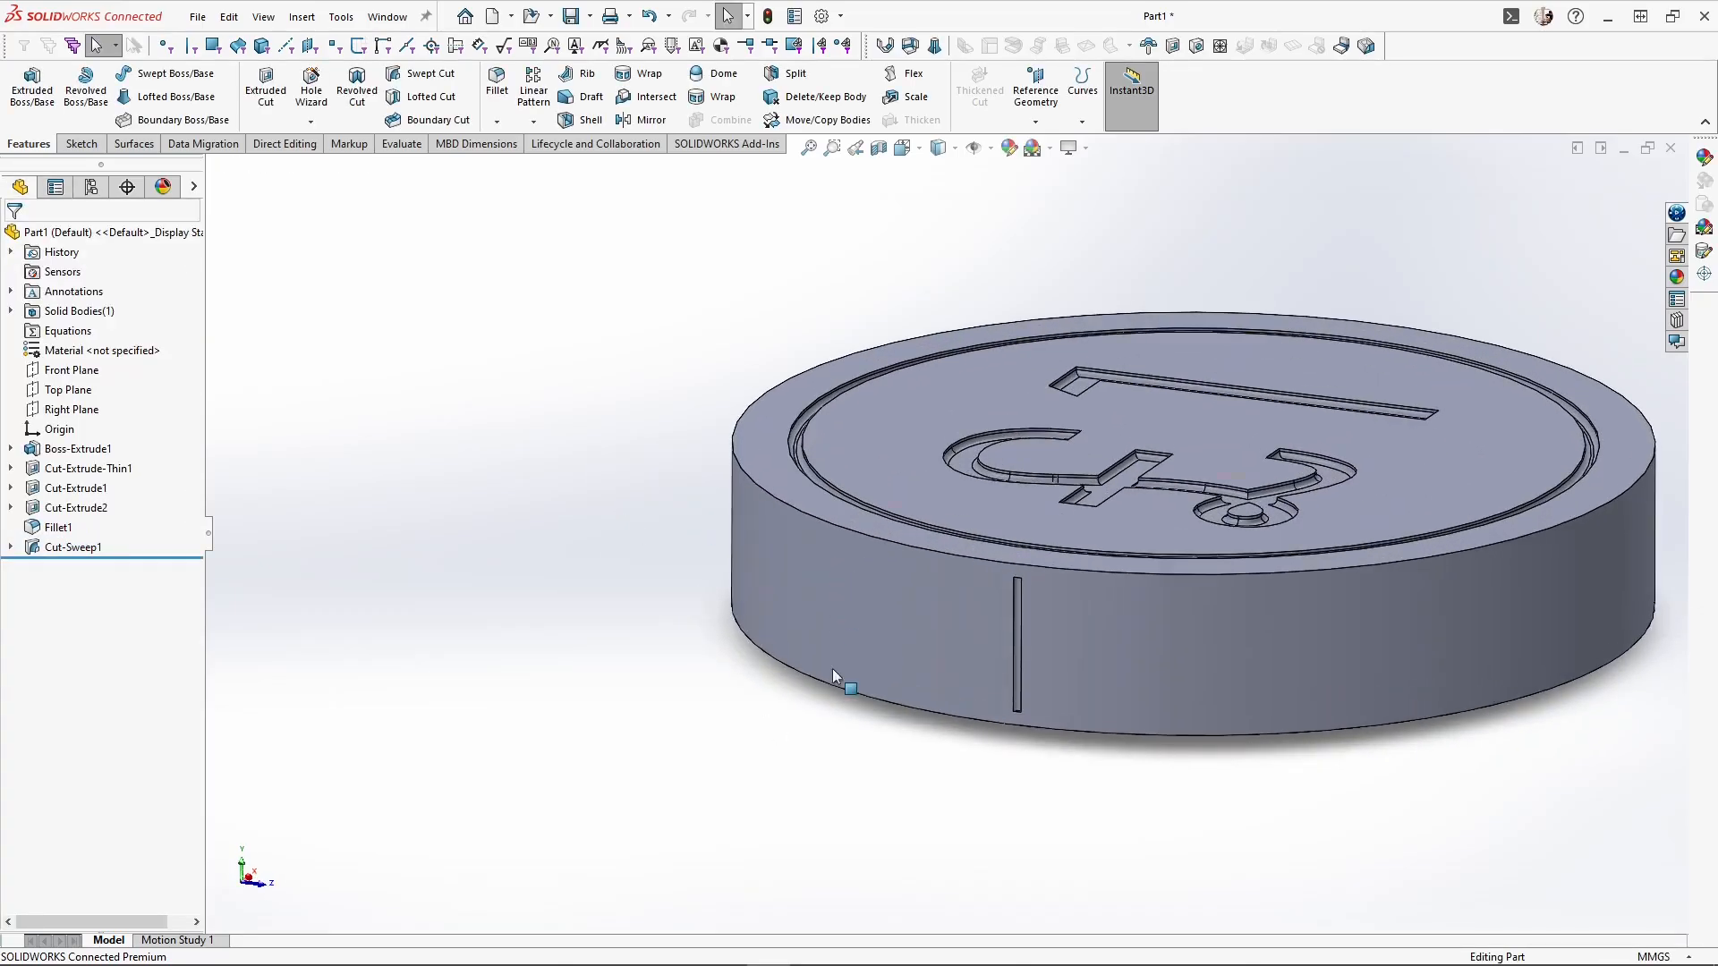
pyautogui.press('f')
pyautogui.click(533, 121)
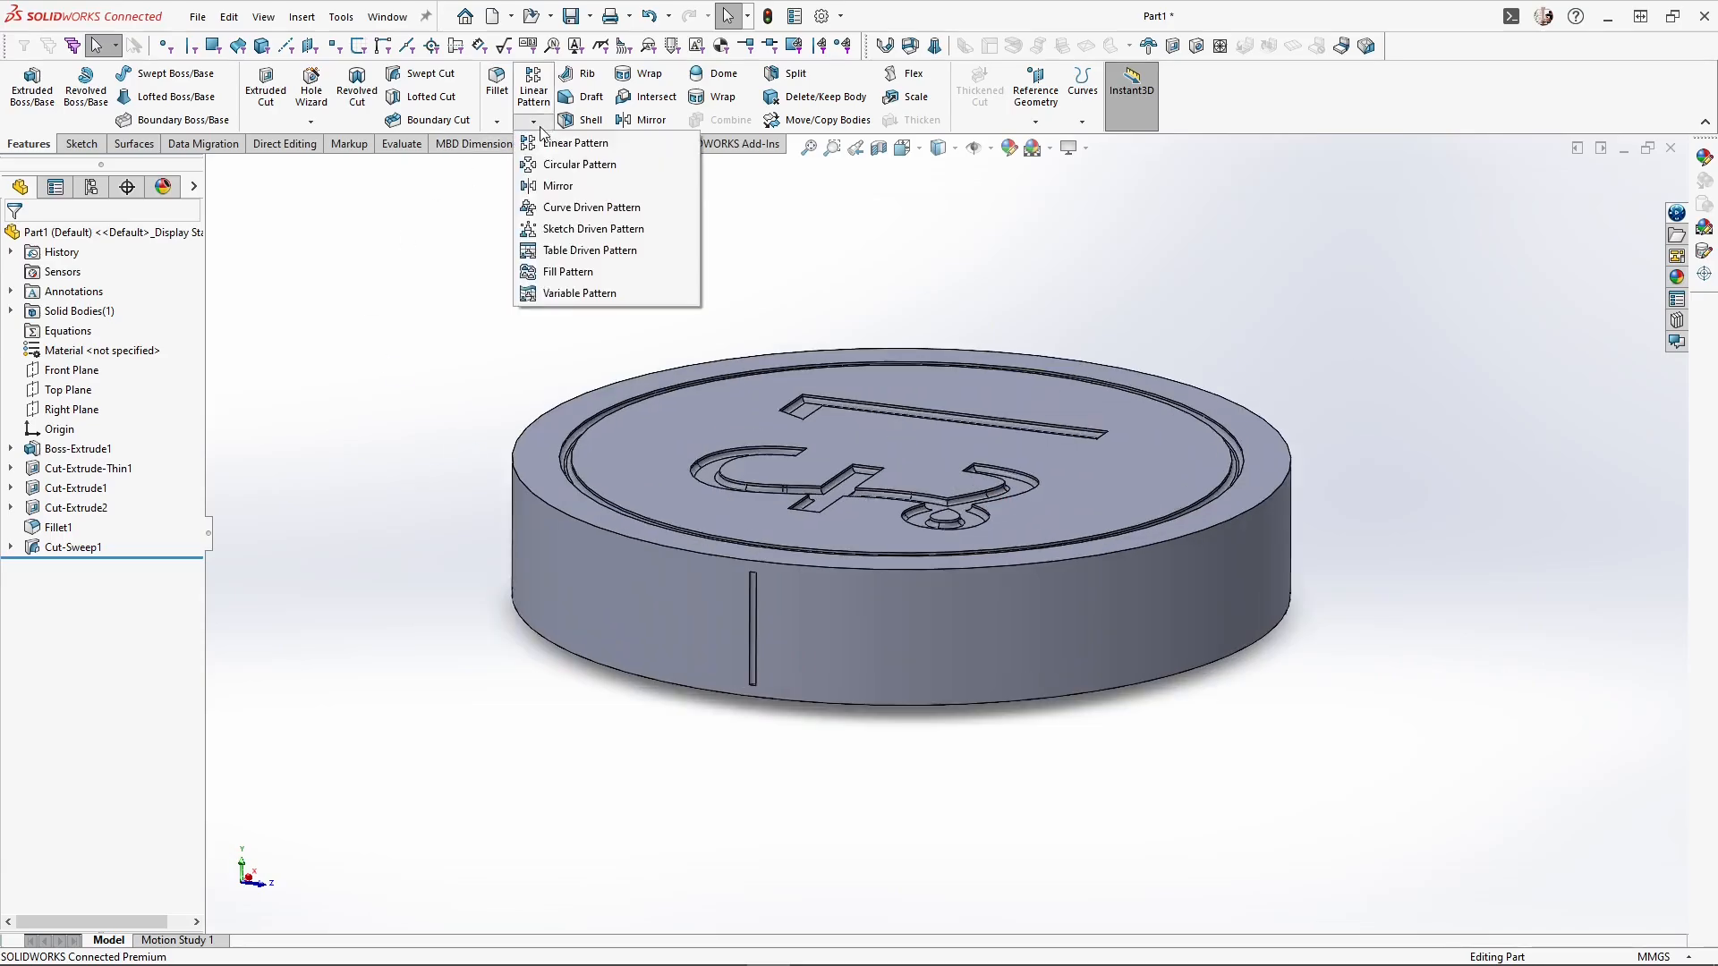
pyautogui.click(573, 165)
pyautogui.click(95, 295)
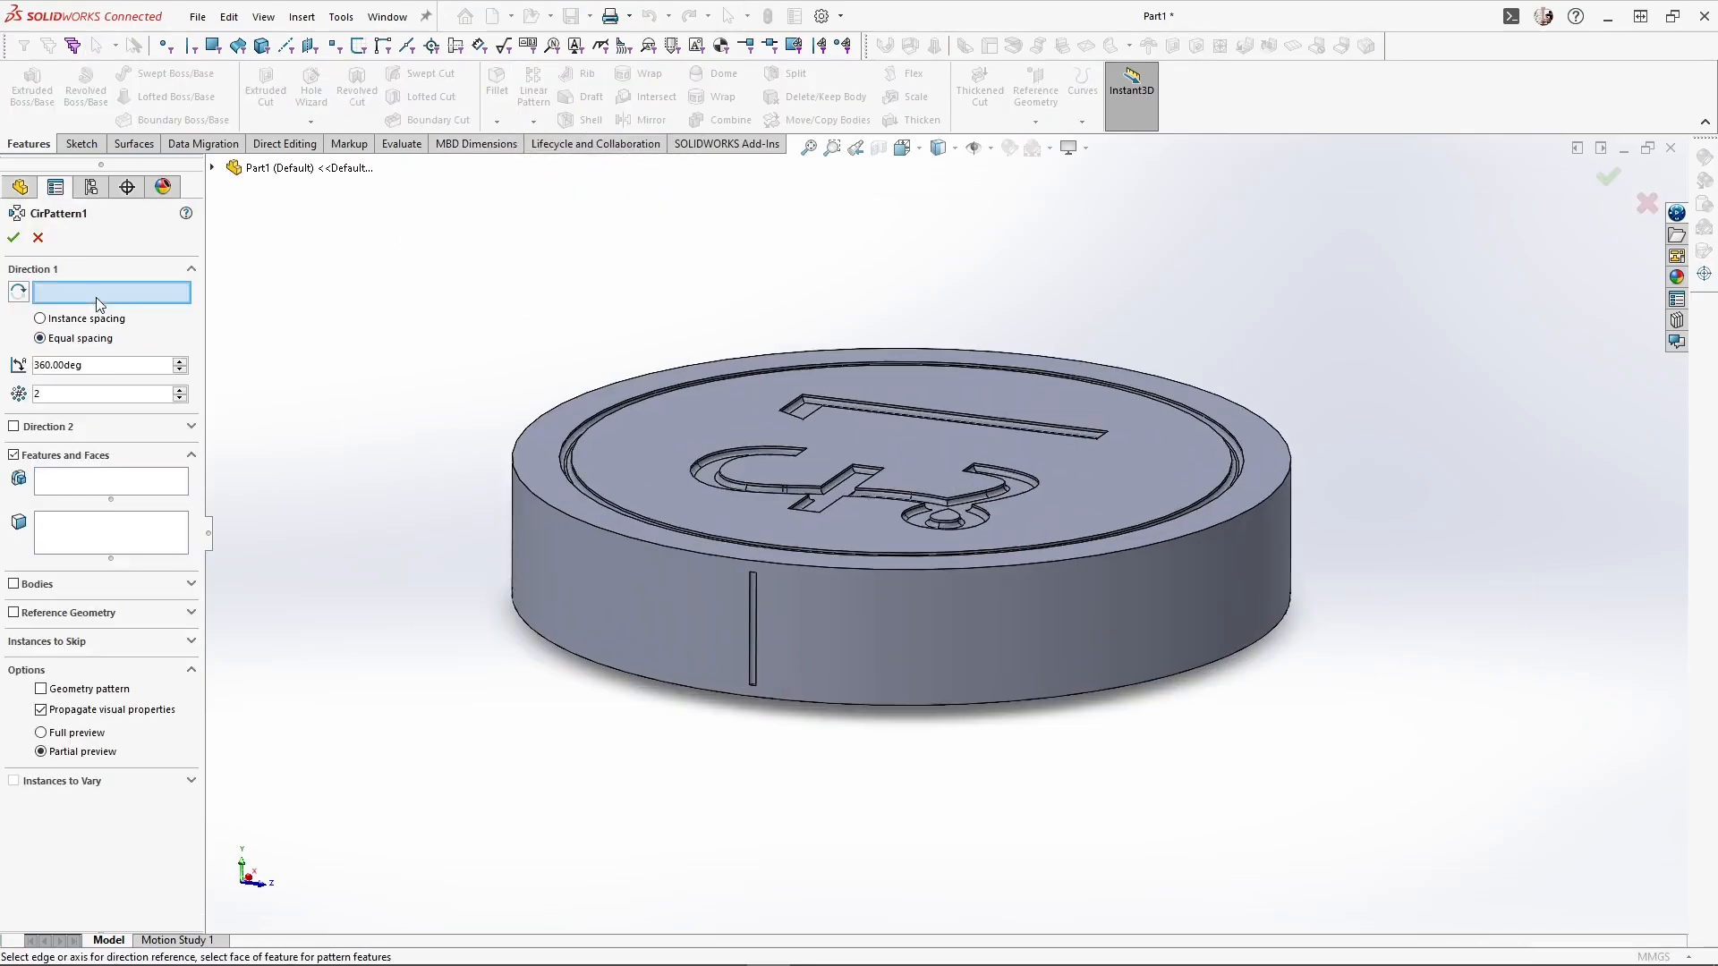
pyautogui.click(641, 540)
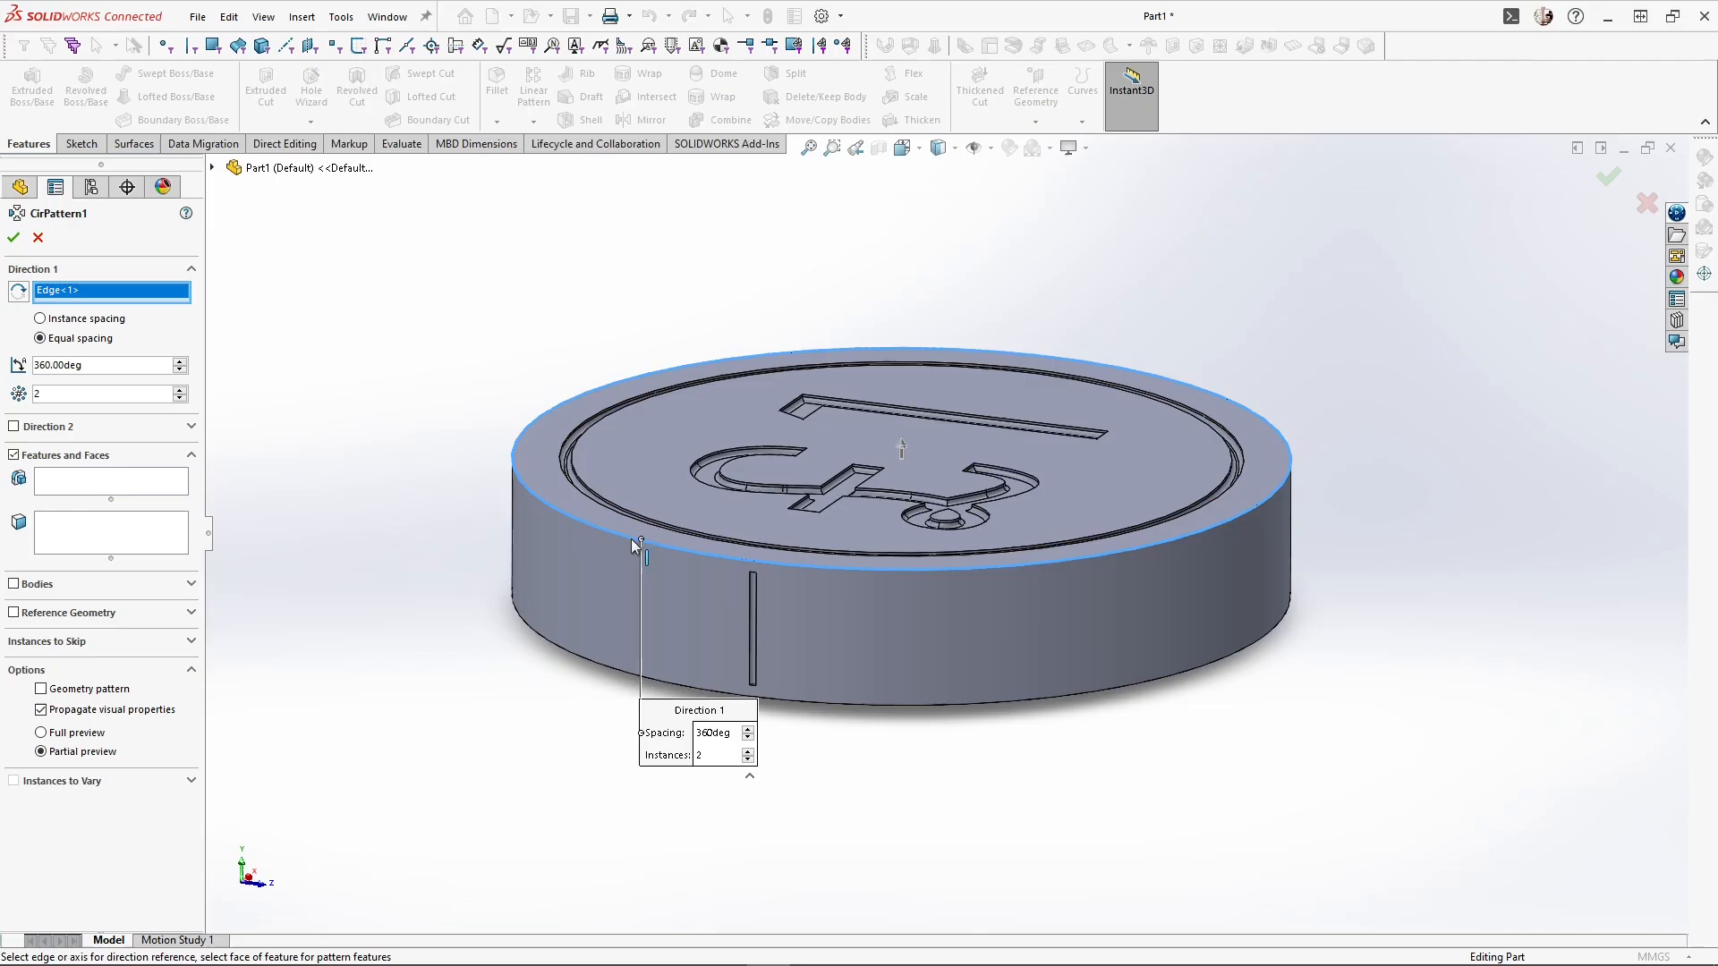
pyautogui.click(131, 490)
pyautogui.scroll(-5, 769, 631)
pyautogui.click(840, 567)
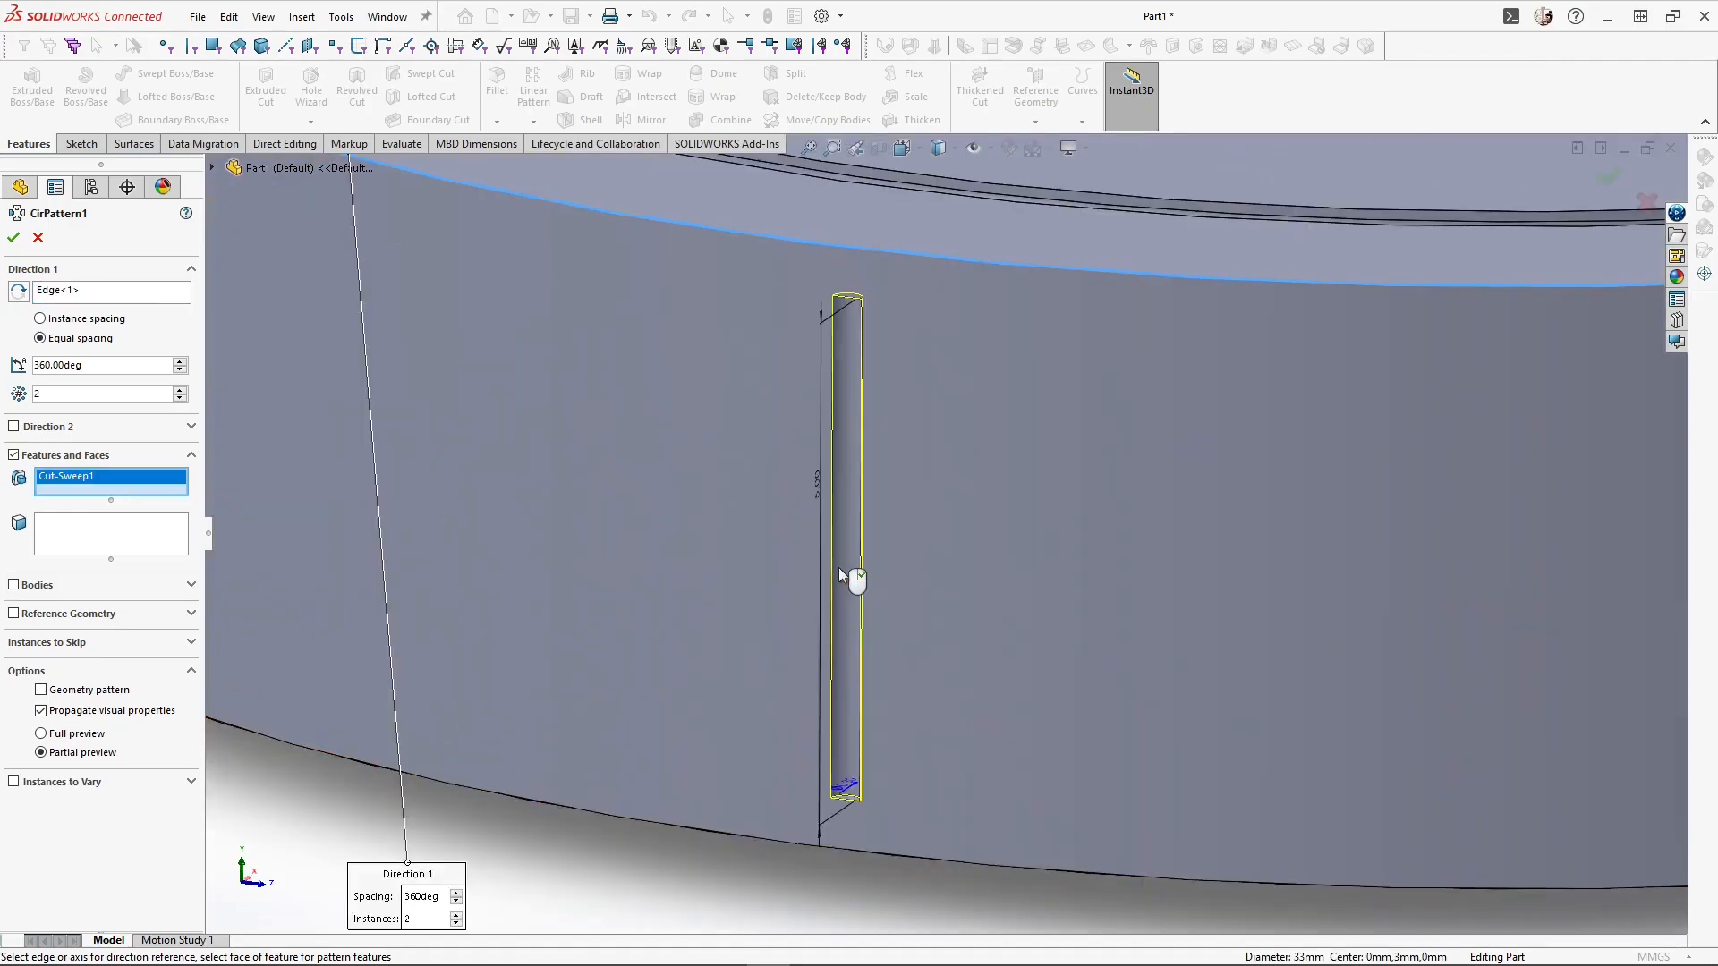
# Set the circular pattern to 100 instances and accept it
pyautogui.scroll(7, 894, 556)
pyautogui.scroll(2, 1345, 522)
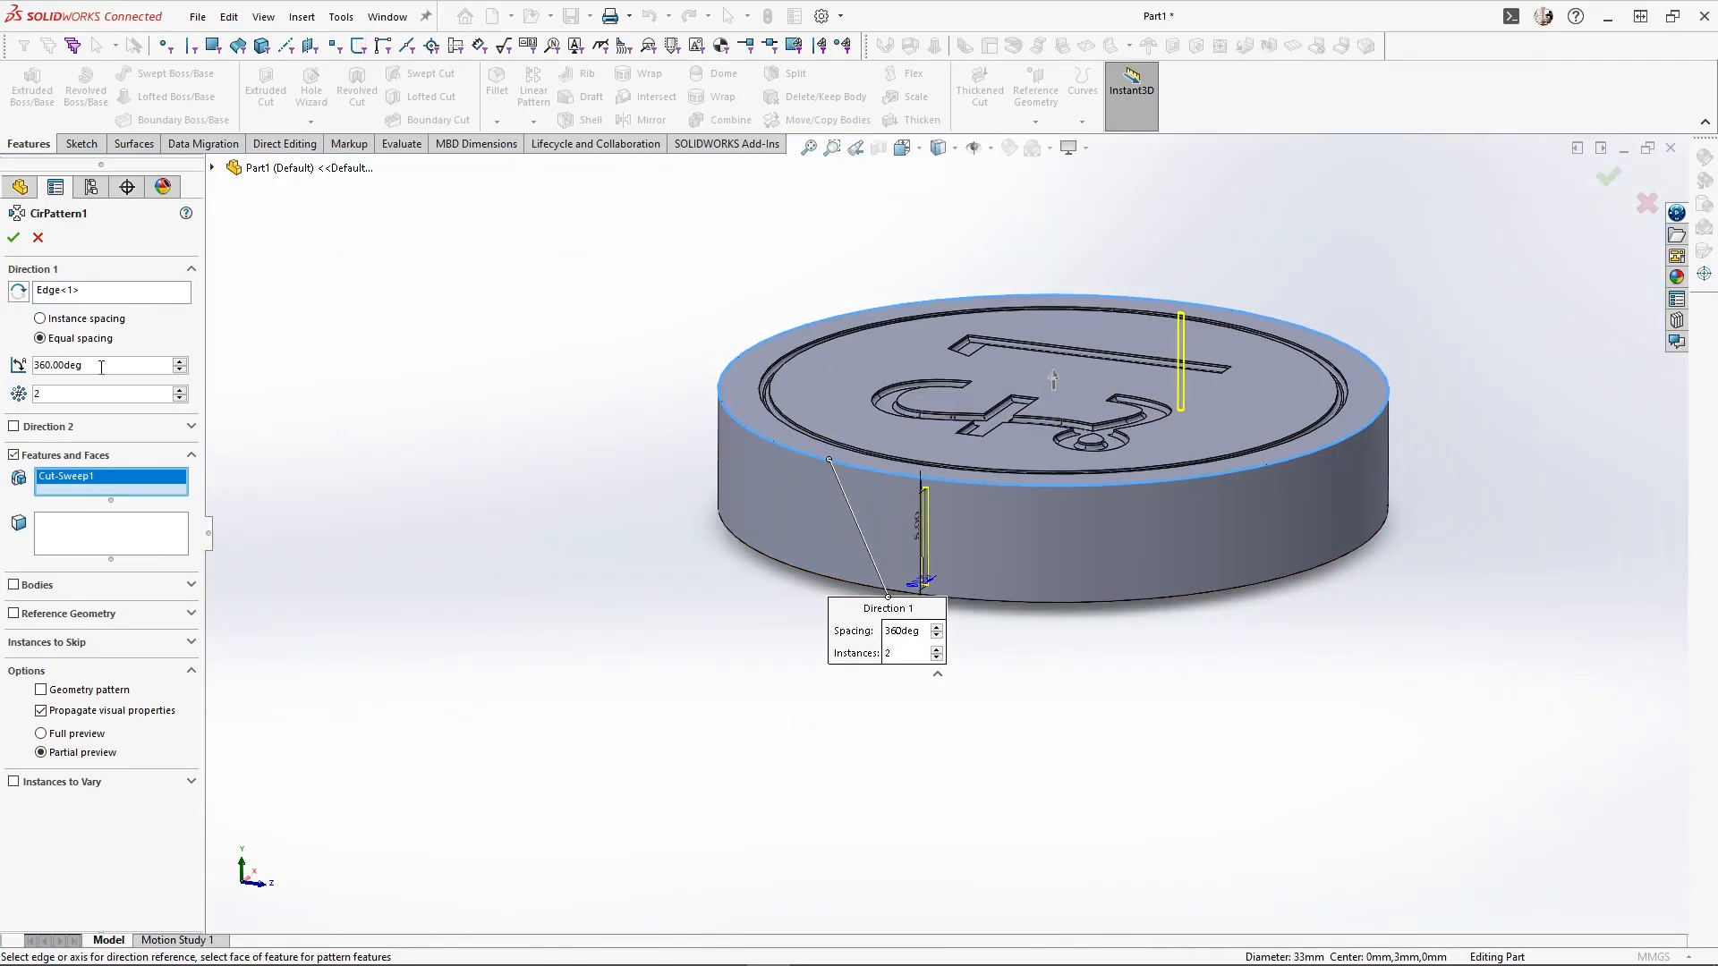
pyautogui.write('100')
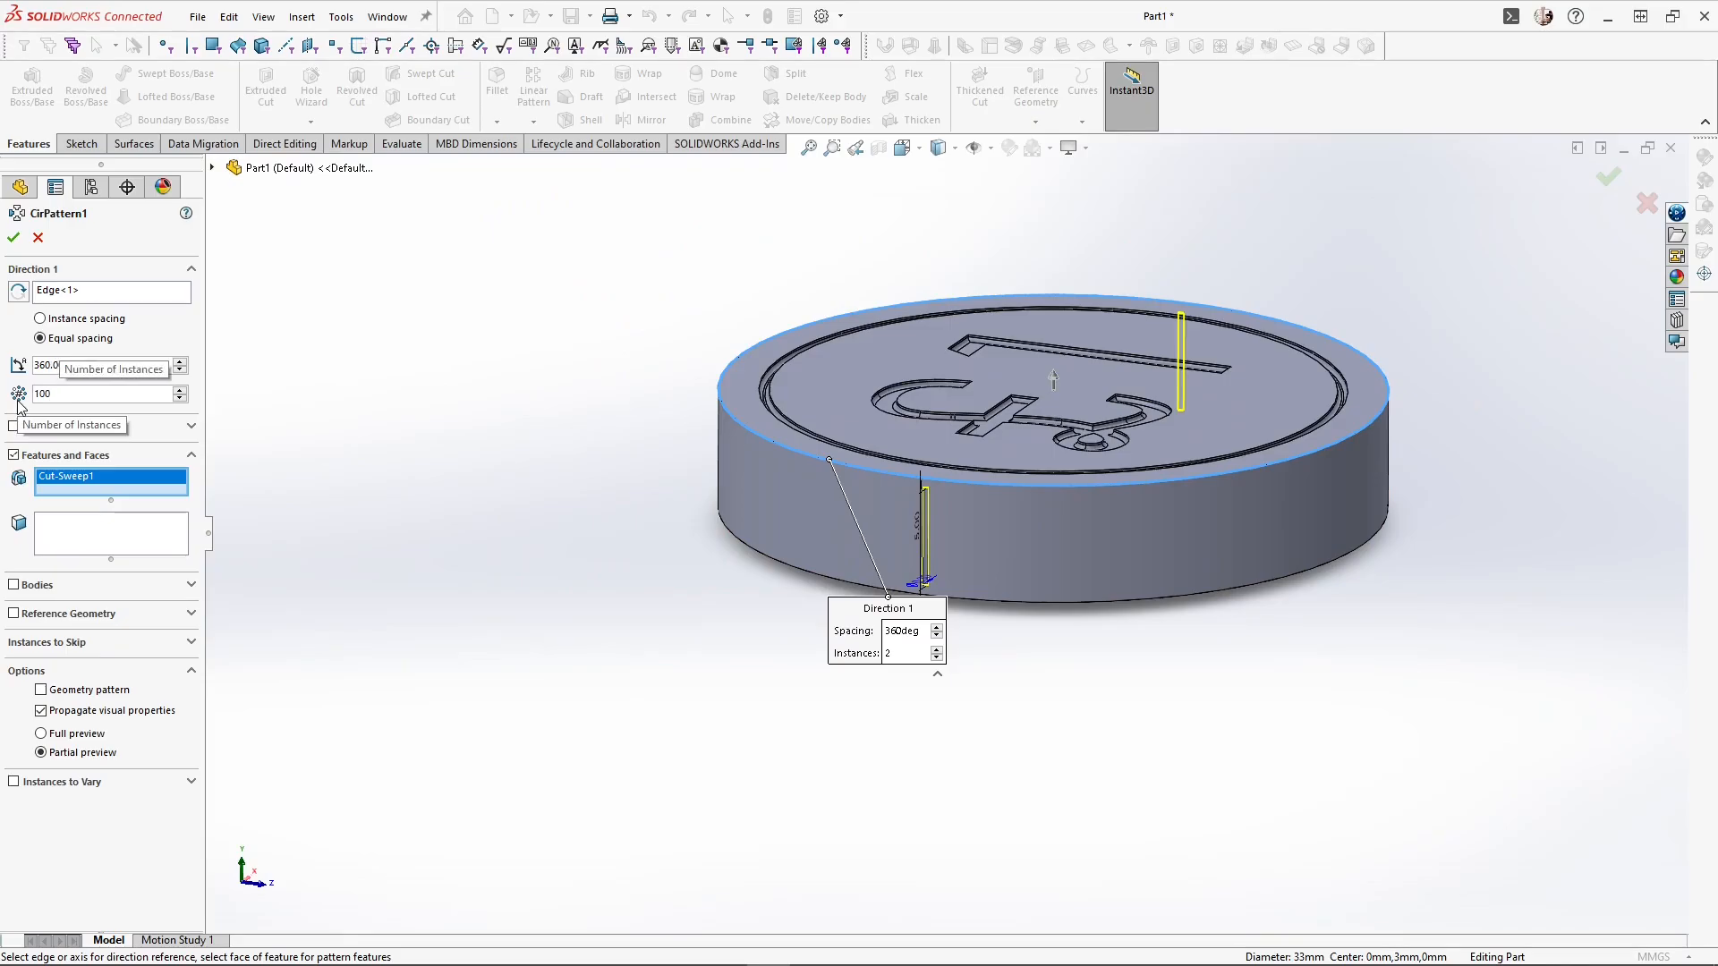
pyautogui.press('Return')
pyautogui.press('Return')
pyautogui.scroll(3, 1329, 422)
pyautogui.scroll(-2, 1330, 422)
pyautogui.moveTo(1324, 421); pyautogui.dragTo(1163, 304, button='middle')
pyautogui.click(1260, 390)
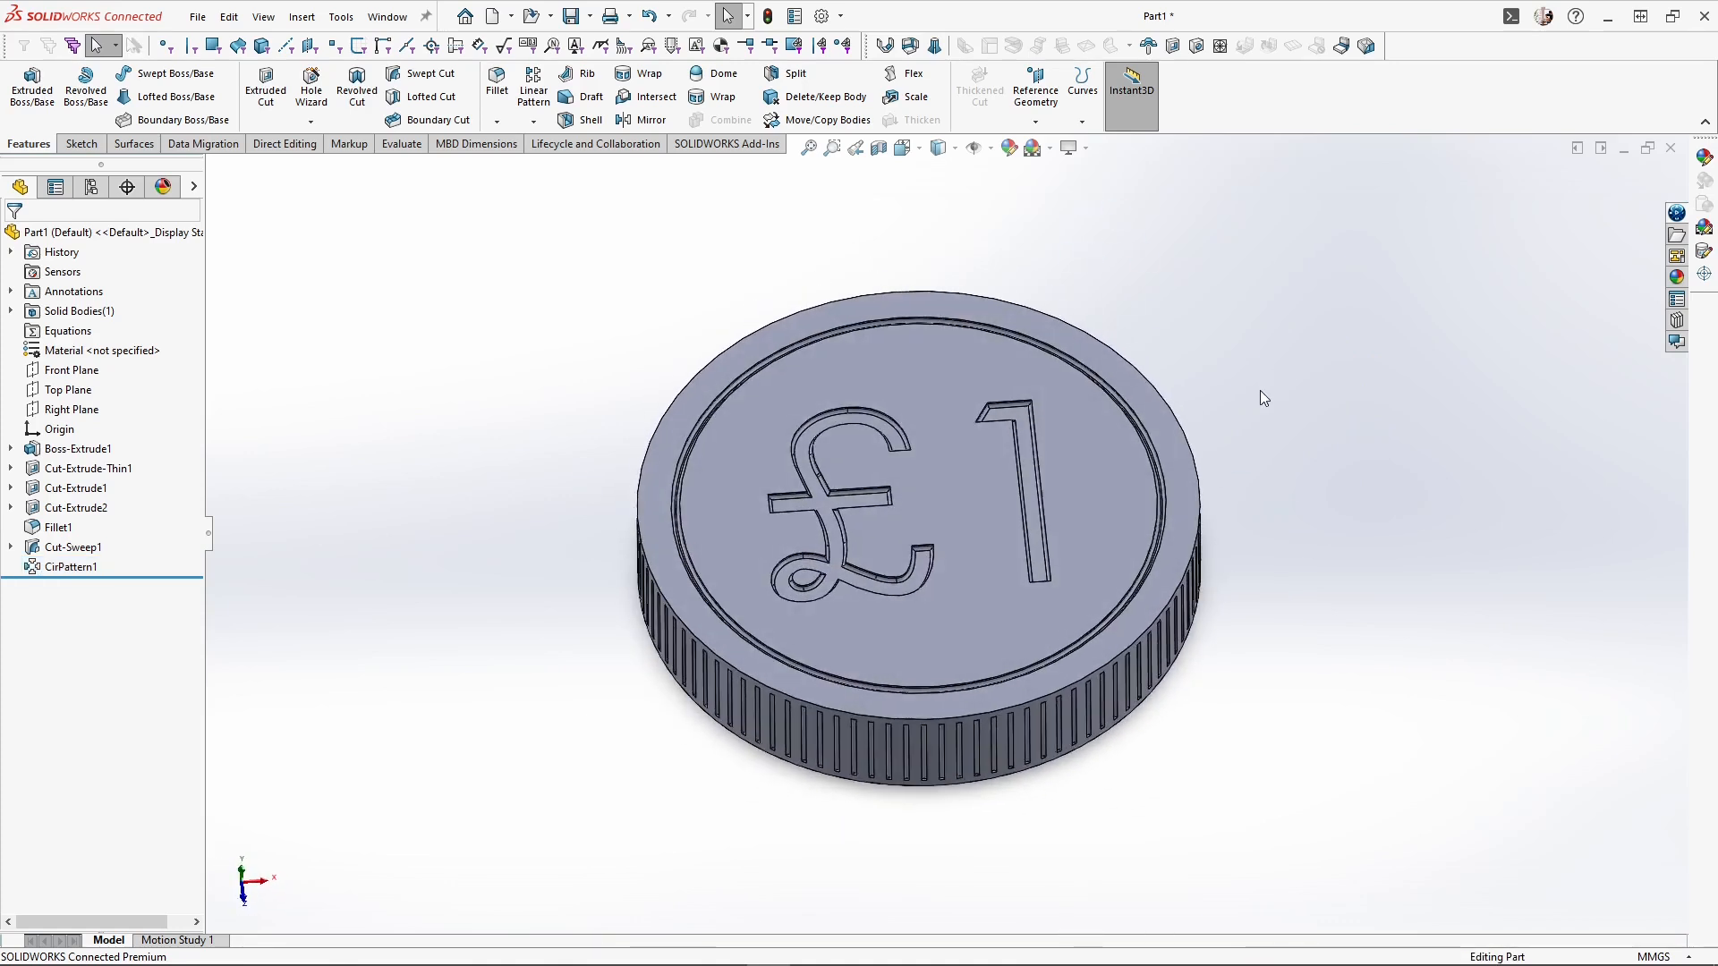
# Save the coin part as 1 Pound
pyautogui.hotkey('ctrl', 's')
pyautogui.write('1 Pound')
pyautogui.press('Return')
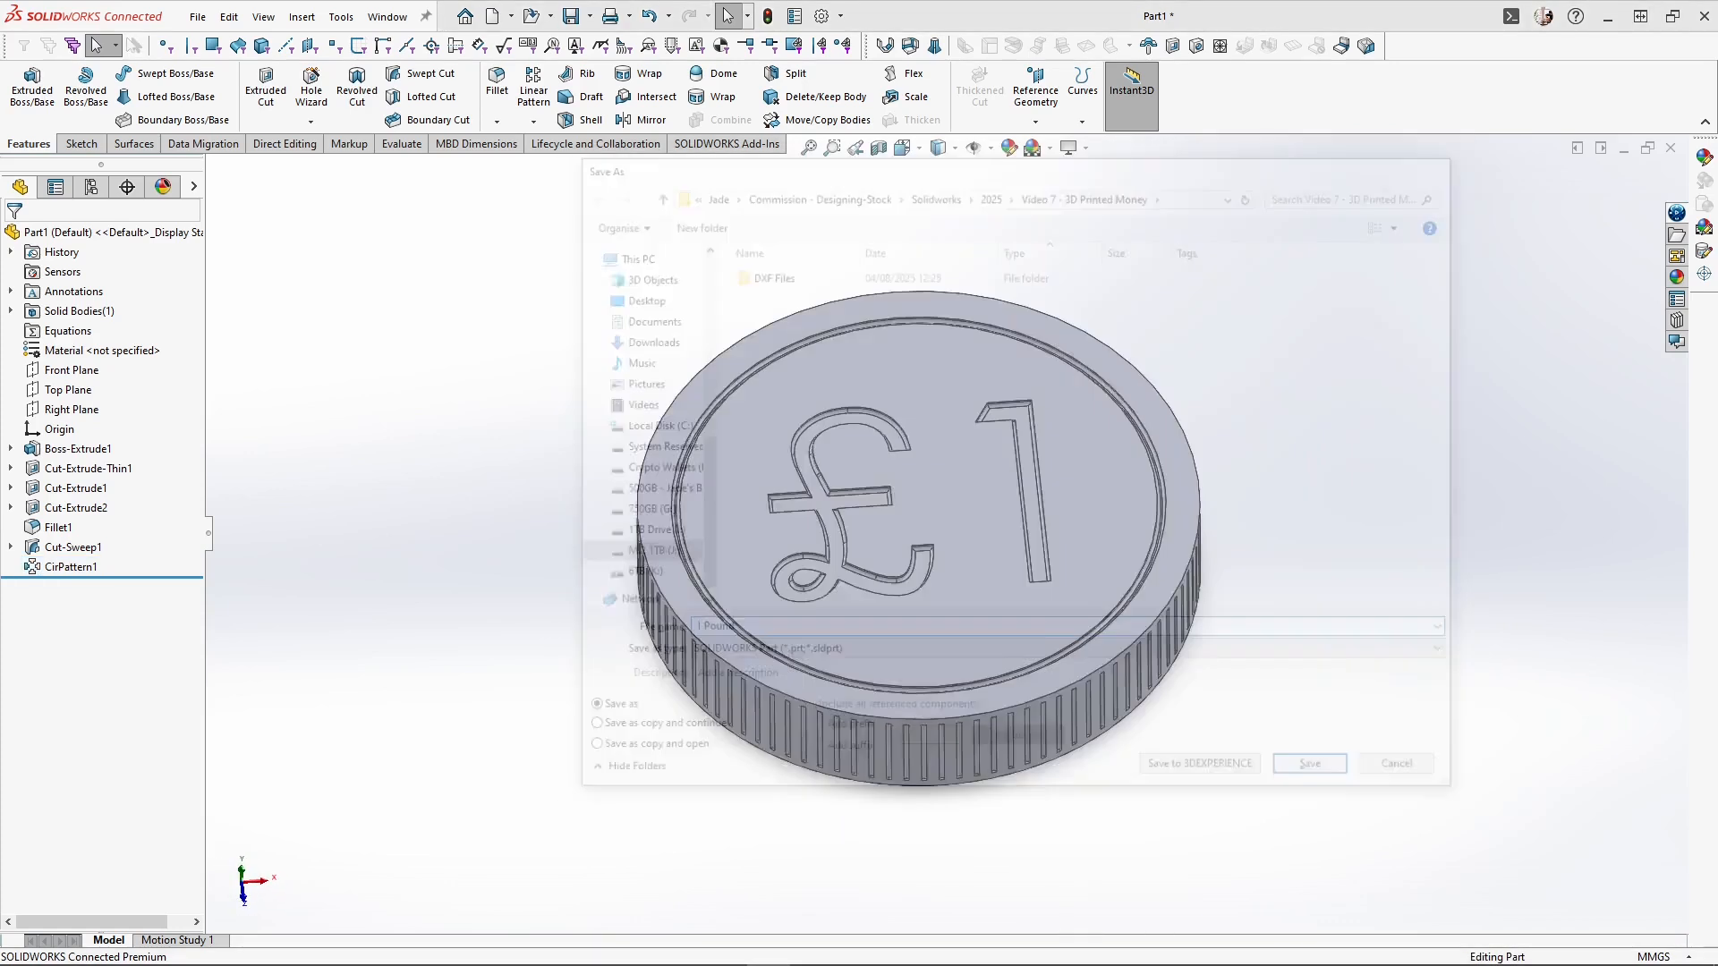
# Export the finished coin as the STL file 1 Pound and accept the export summary
pyautogui.click(197, 16)
pyautogui.click(299, 297)
pyautogui.click(809, 655)
pyautogui.scroll(-2, 756, 617)
pyautogui.click(750, 609)
pyautogui.press('Return')
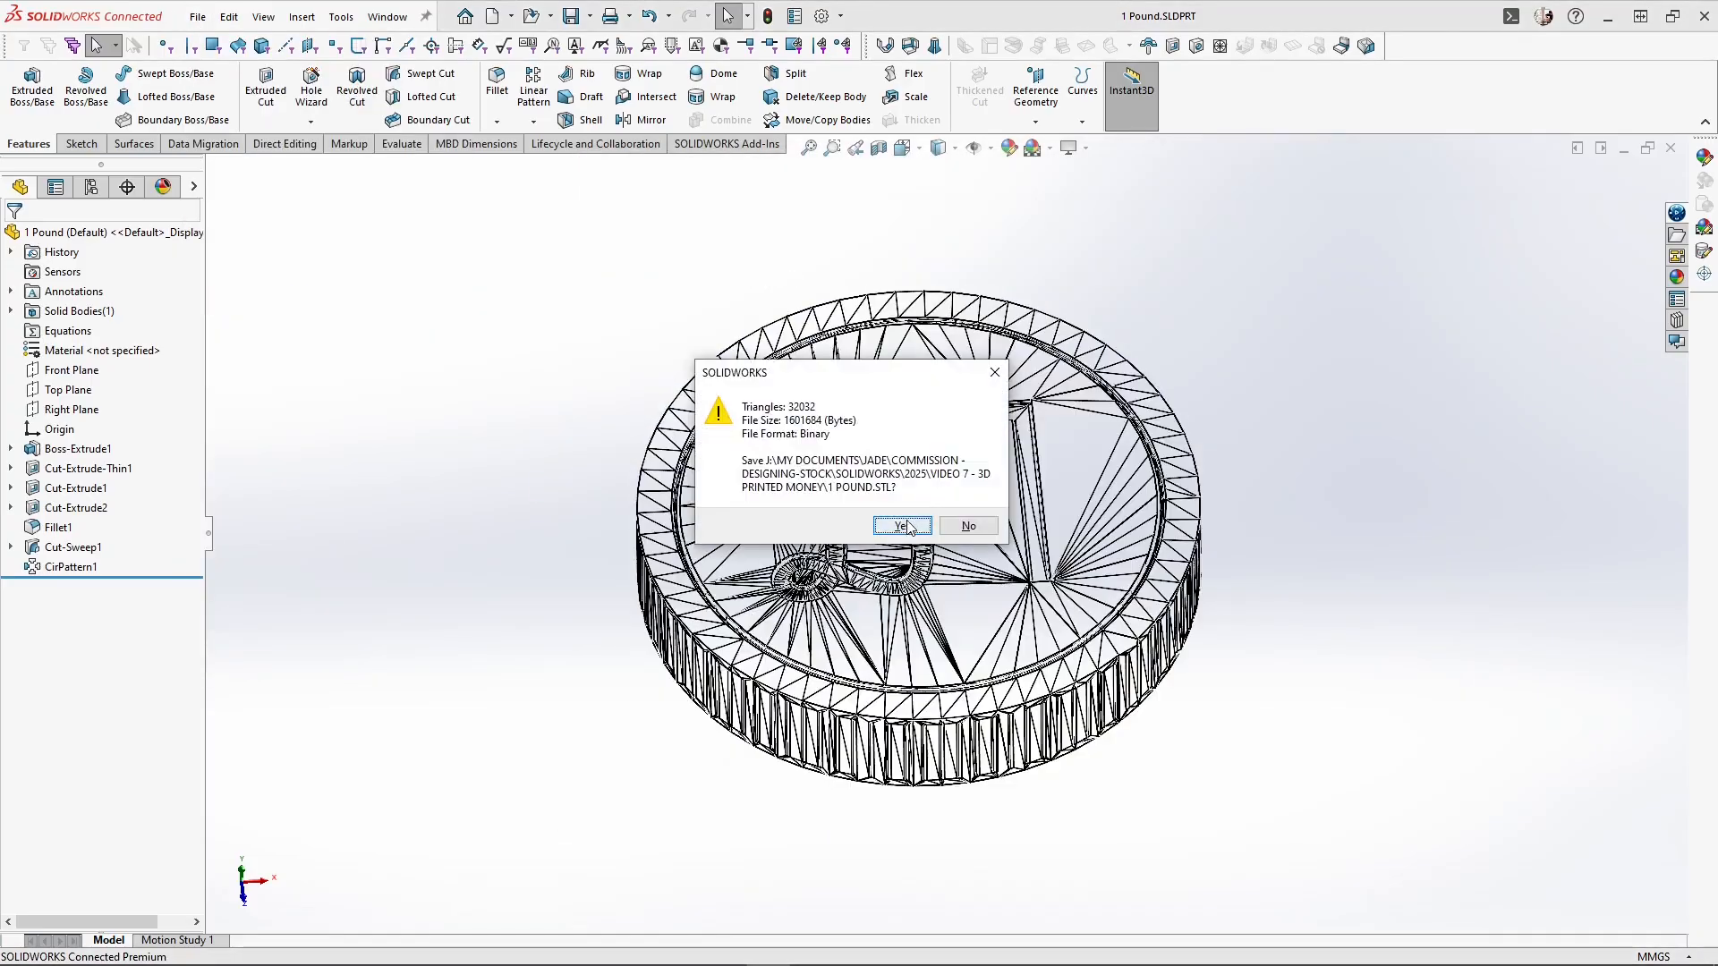
pyautogui.click(906, 528)
pyautogui.moveTo(1291, 760); pyautogui.dragTo(1374, 787, button='middle')
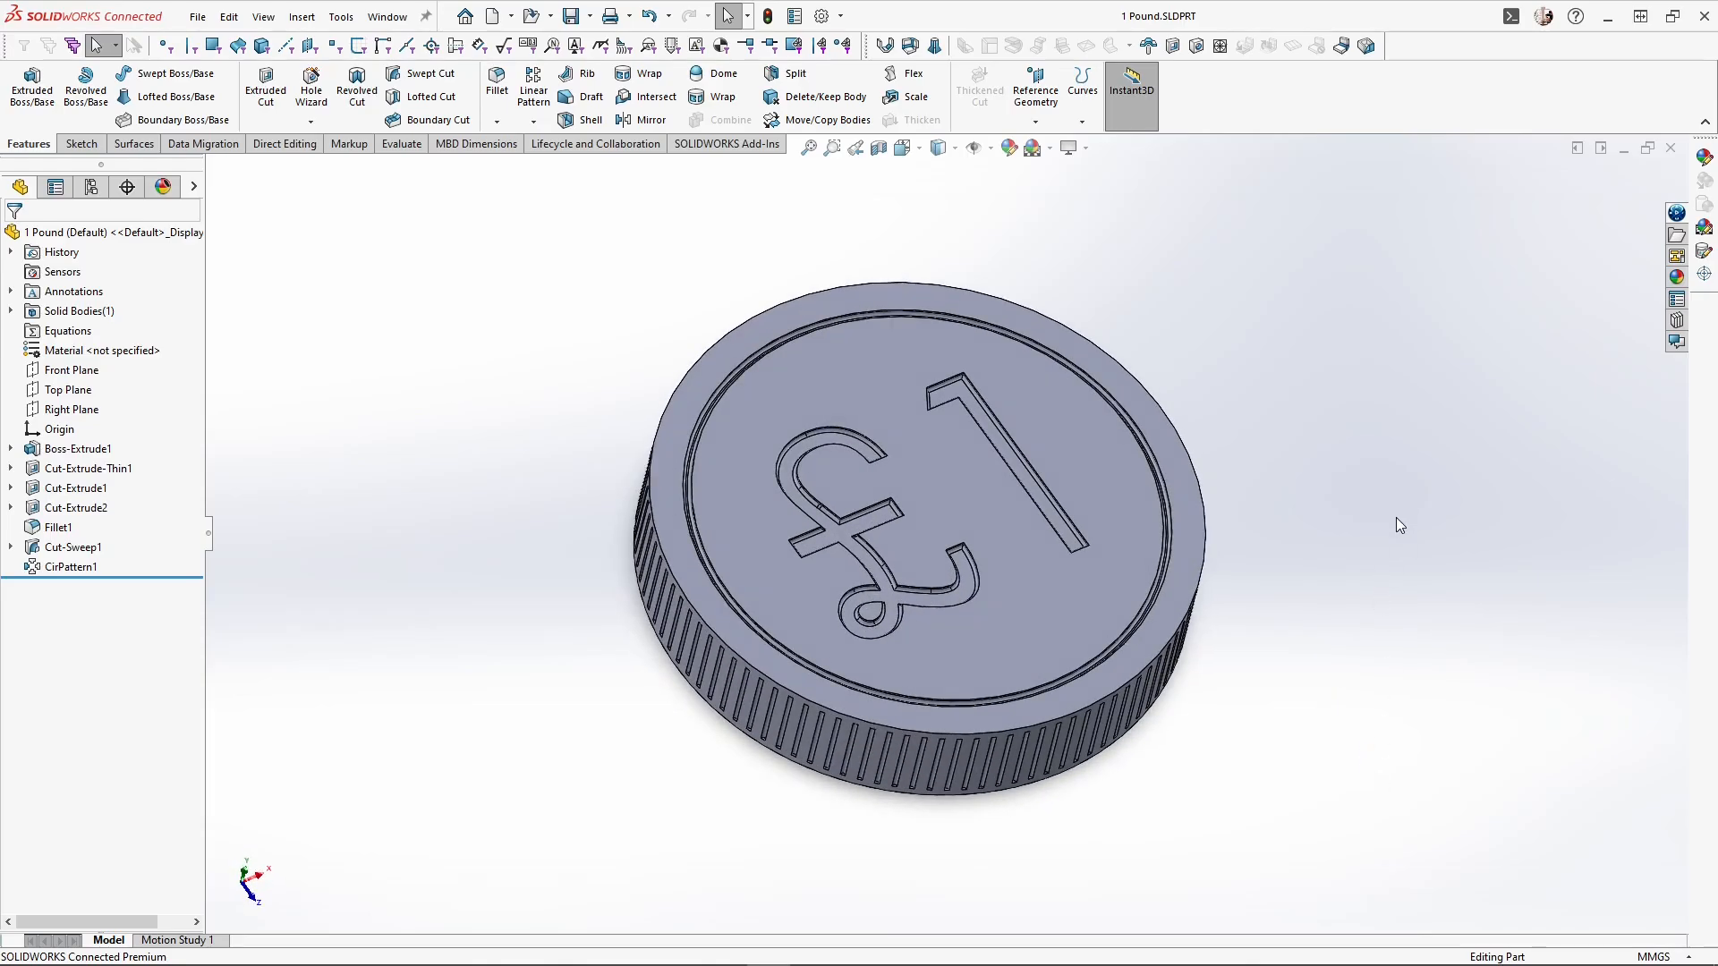
# Create a new part and sketch a seven-sided polygon centred on the origin of the Top Plane, with one vertex straight above it
pyautogui.hotkey('ctrl', 'n')
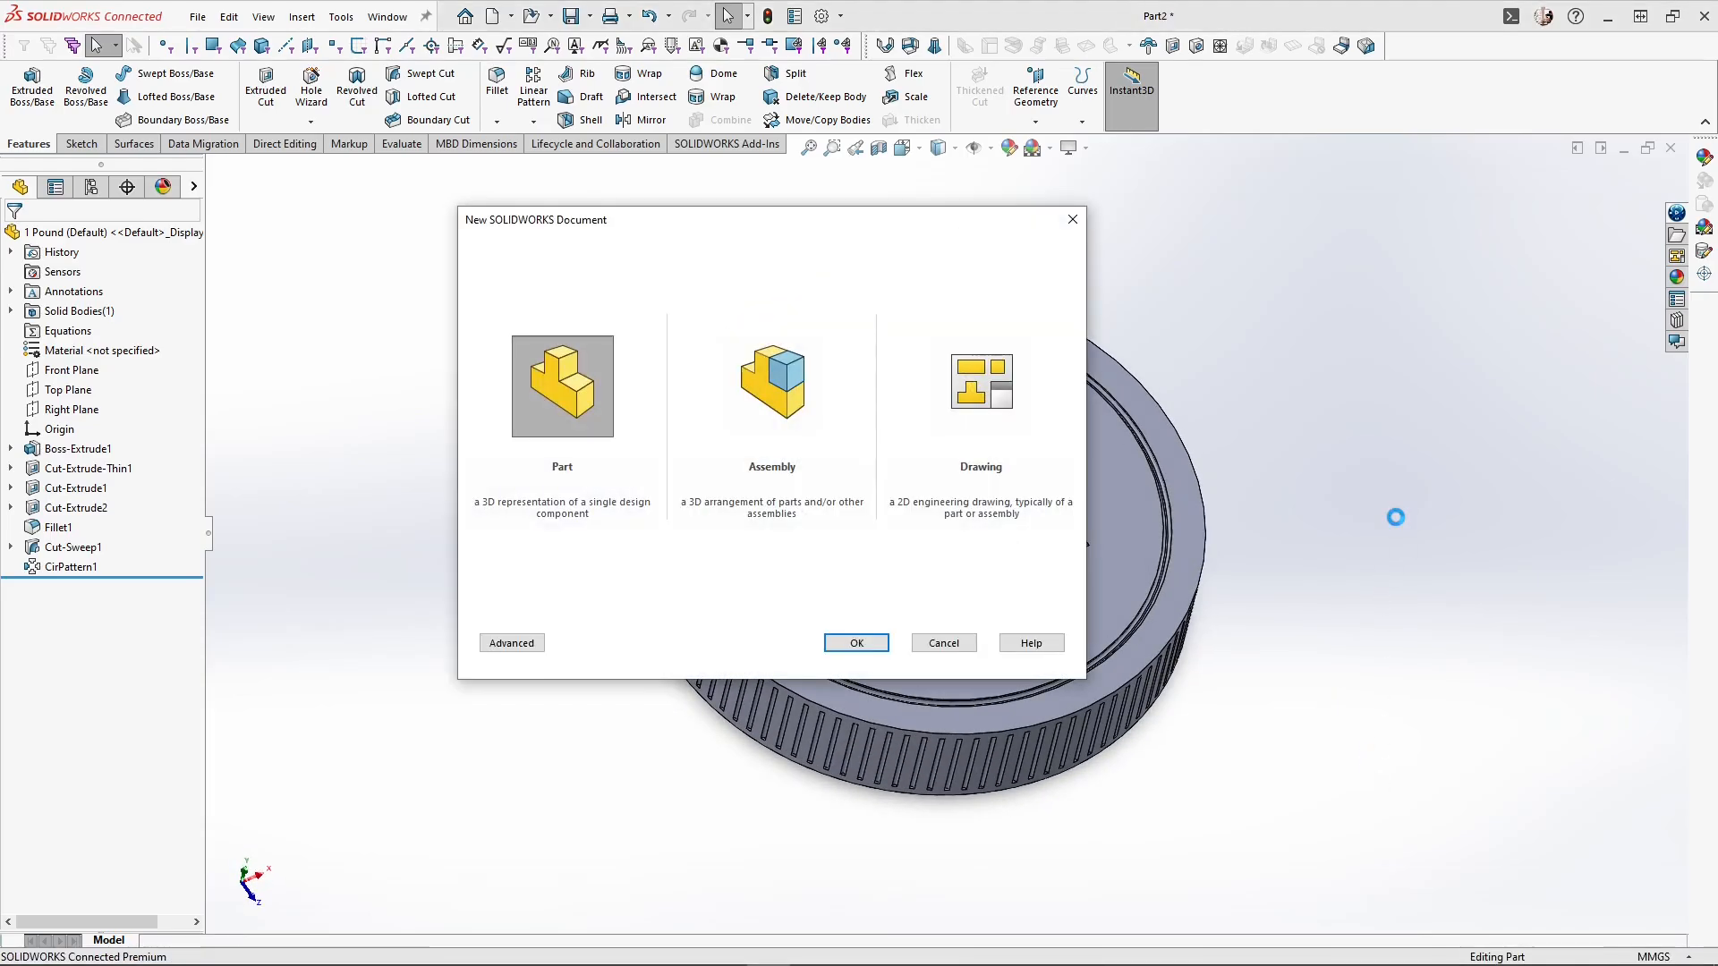
pyautogui.press('Return')
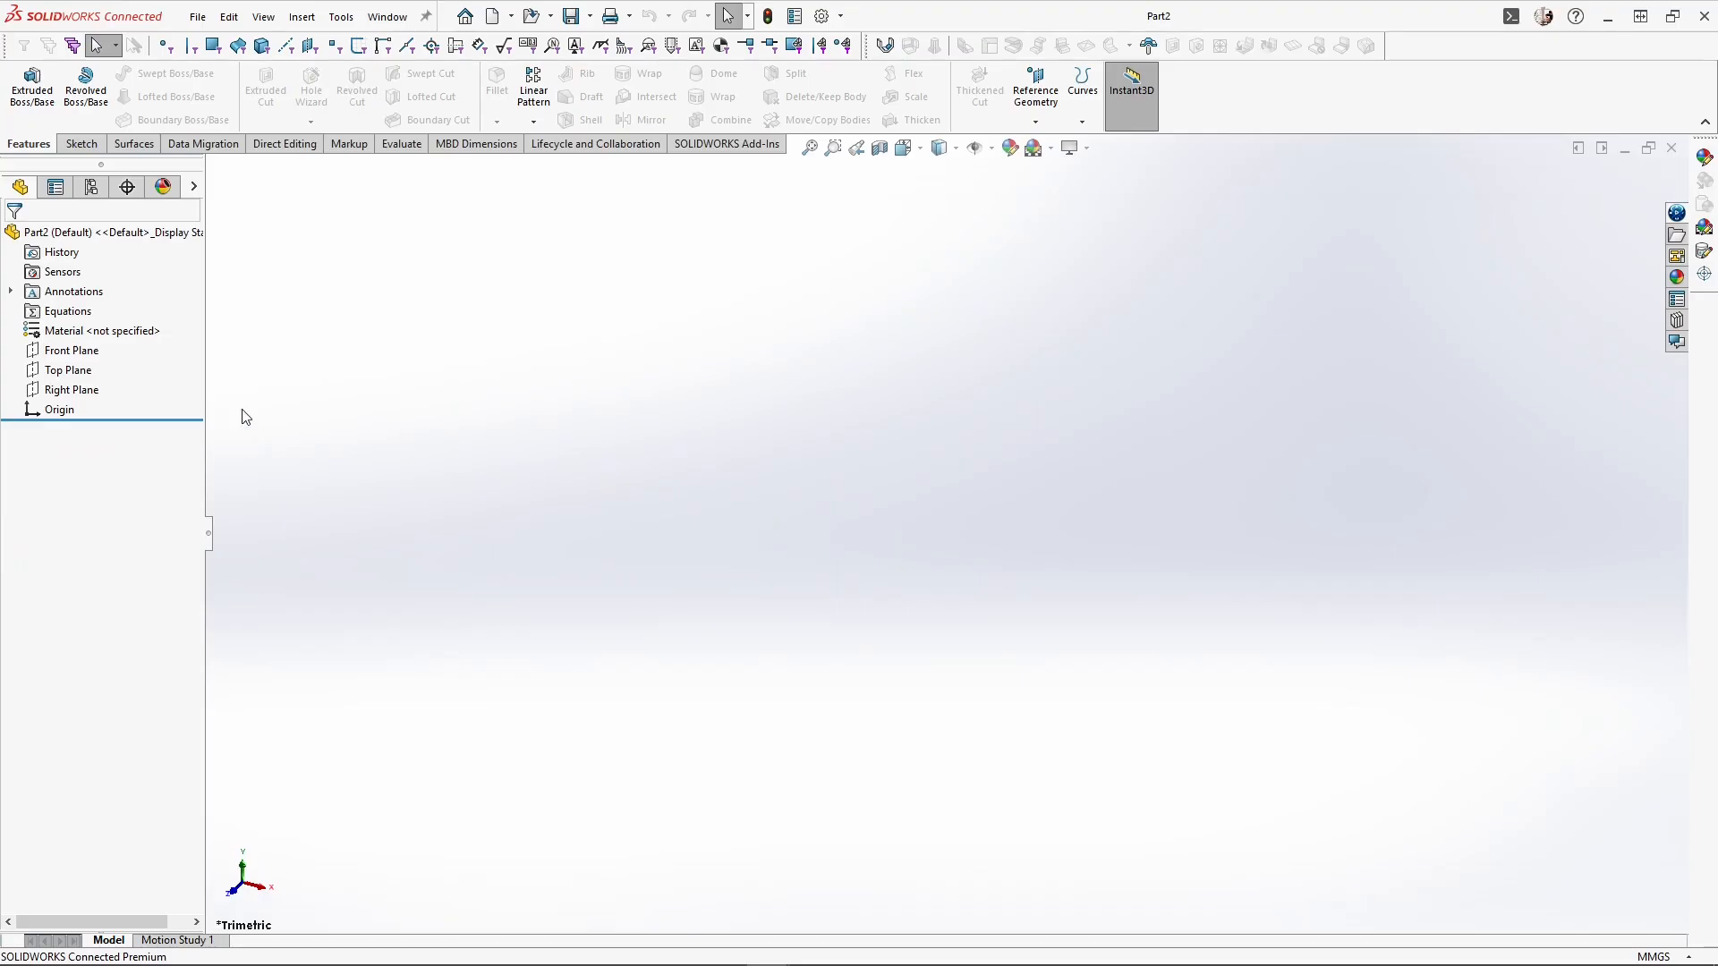
pyautogui.click(68, 369)
pyautogui.click(114, 347)
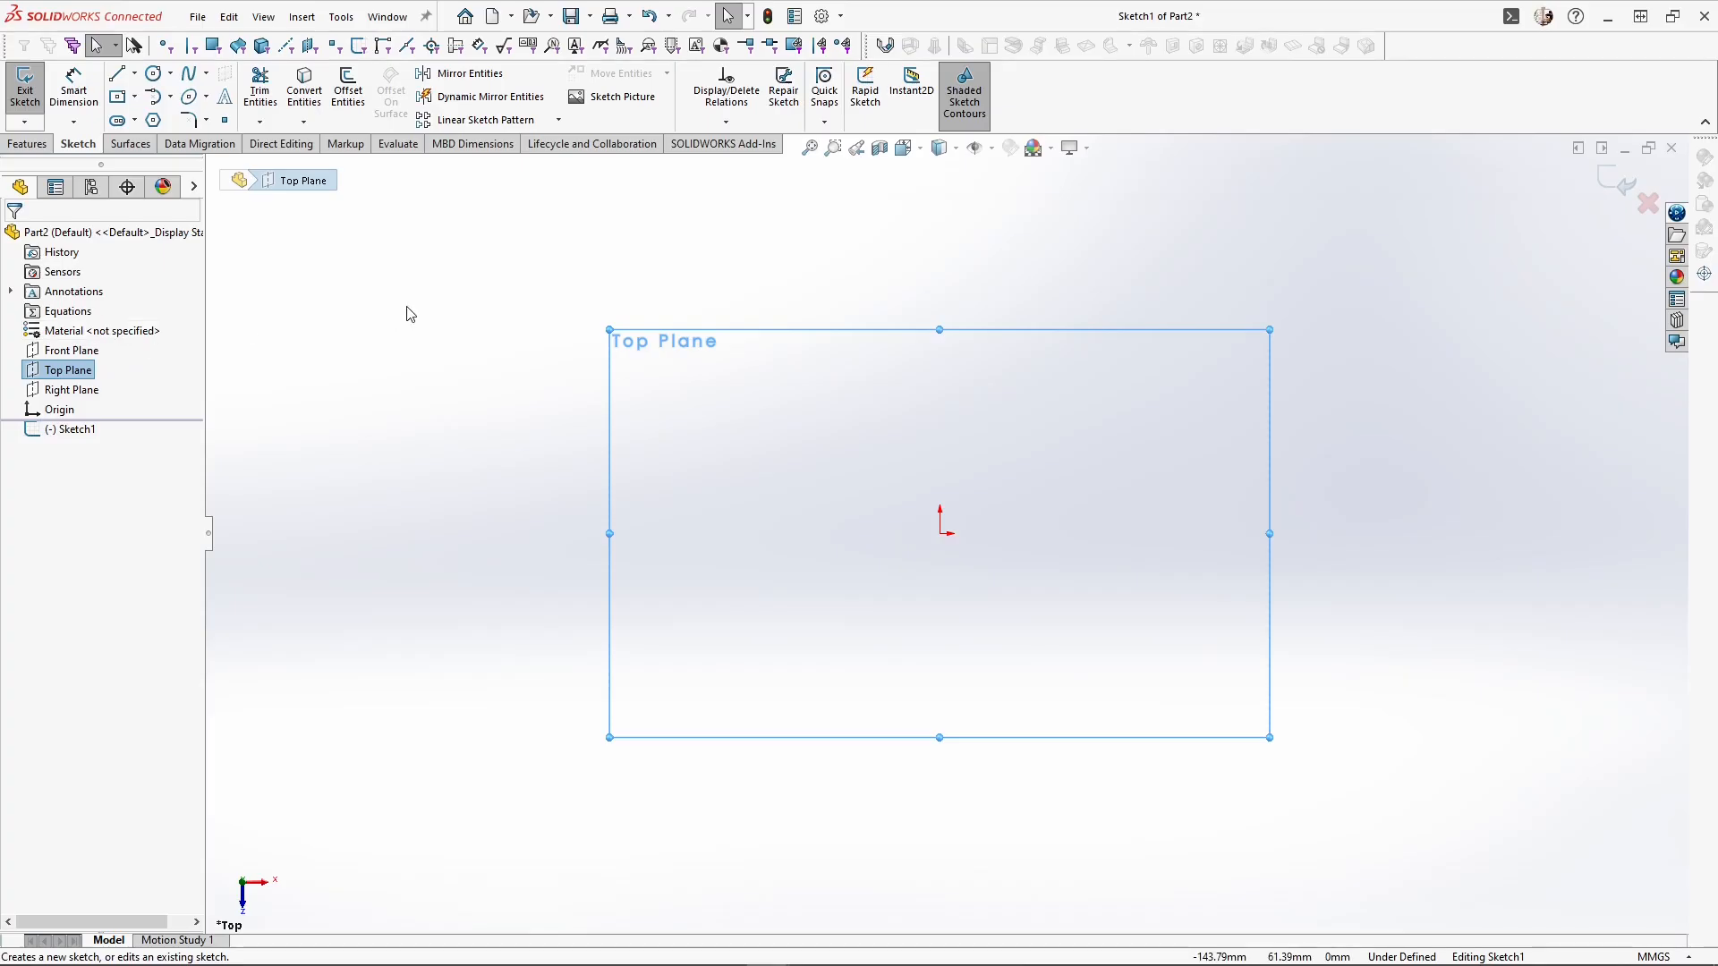
pyautogui.click(153, 119)
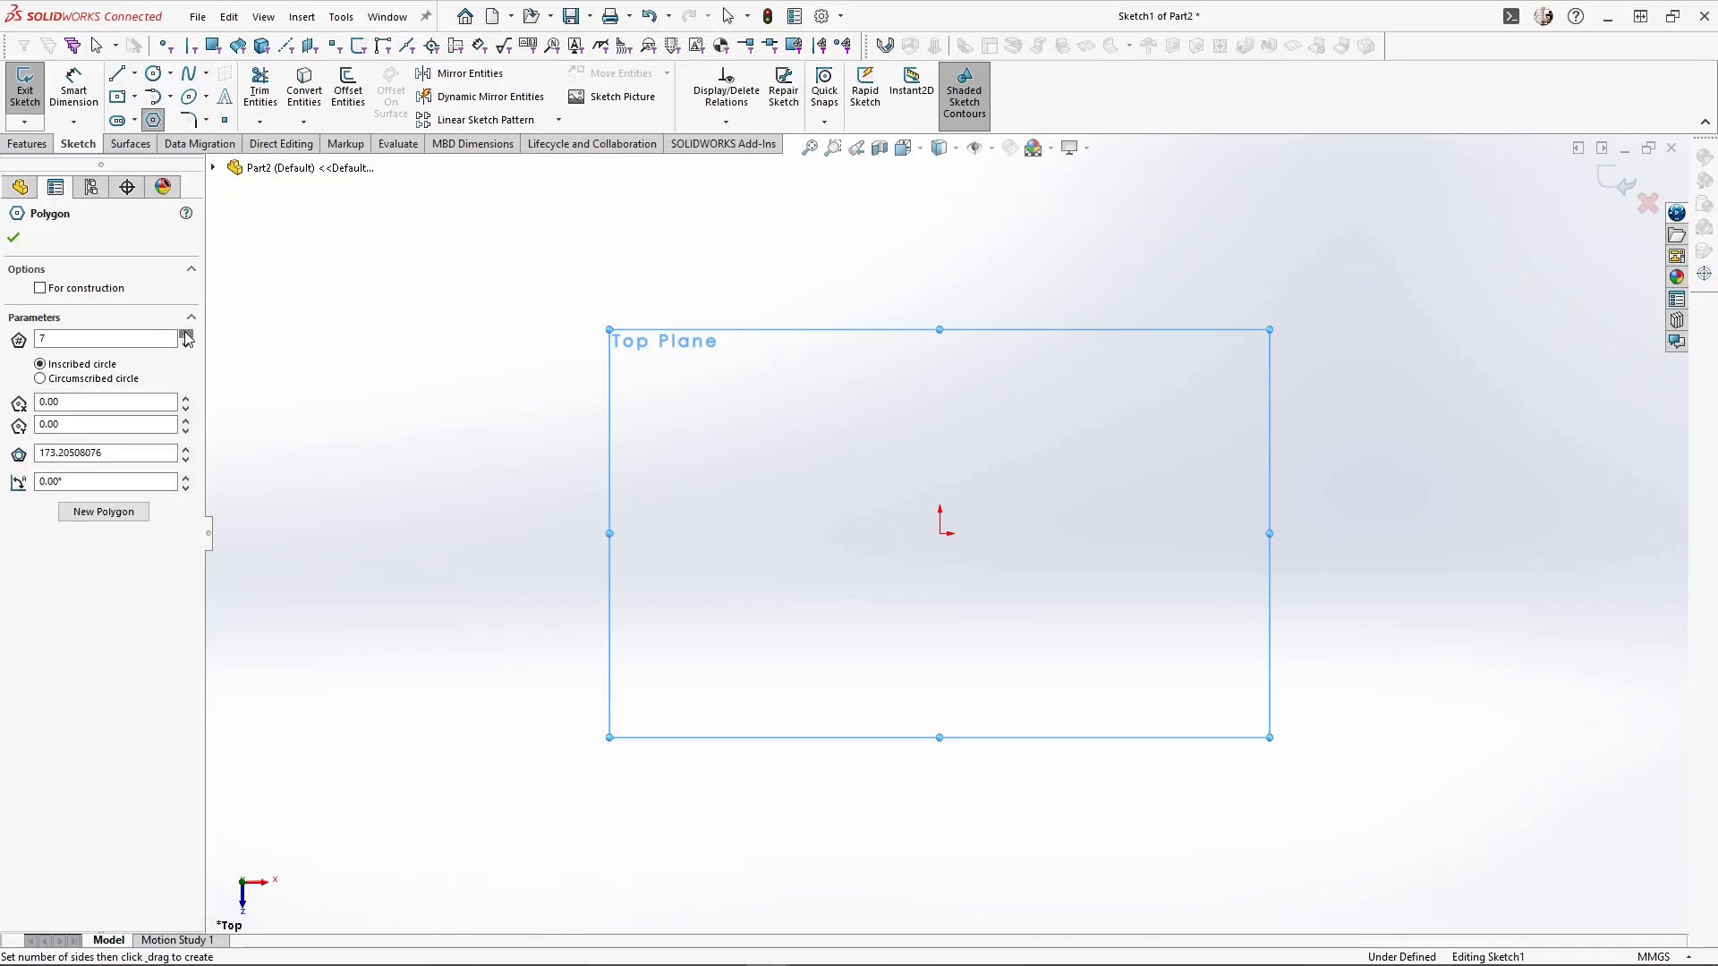
pyautogui.moveTo(939, 533); pyautogui.dragTo(940, 369)
pyautogui.press('Escape')
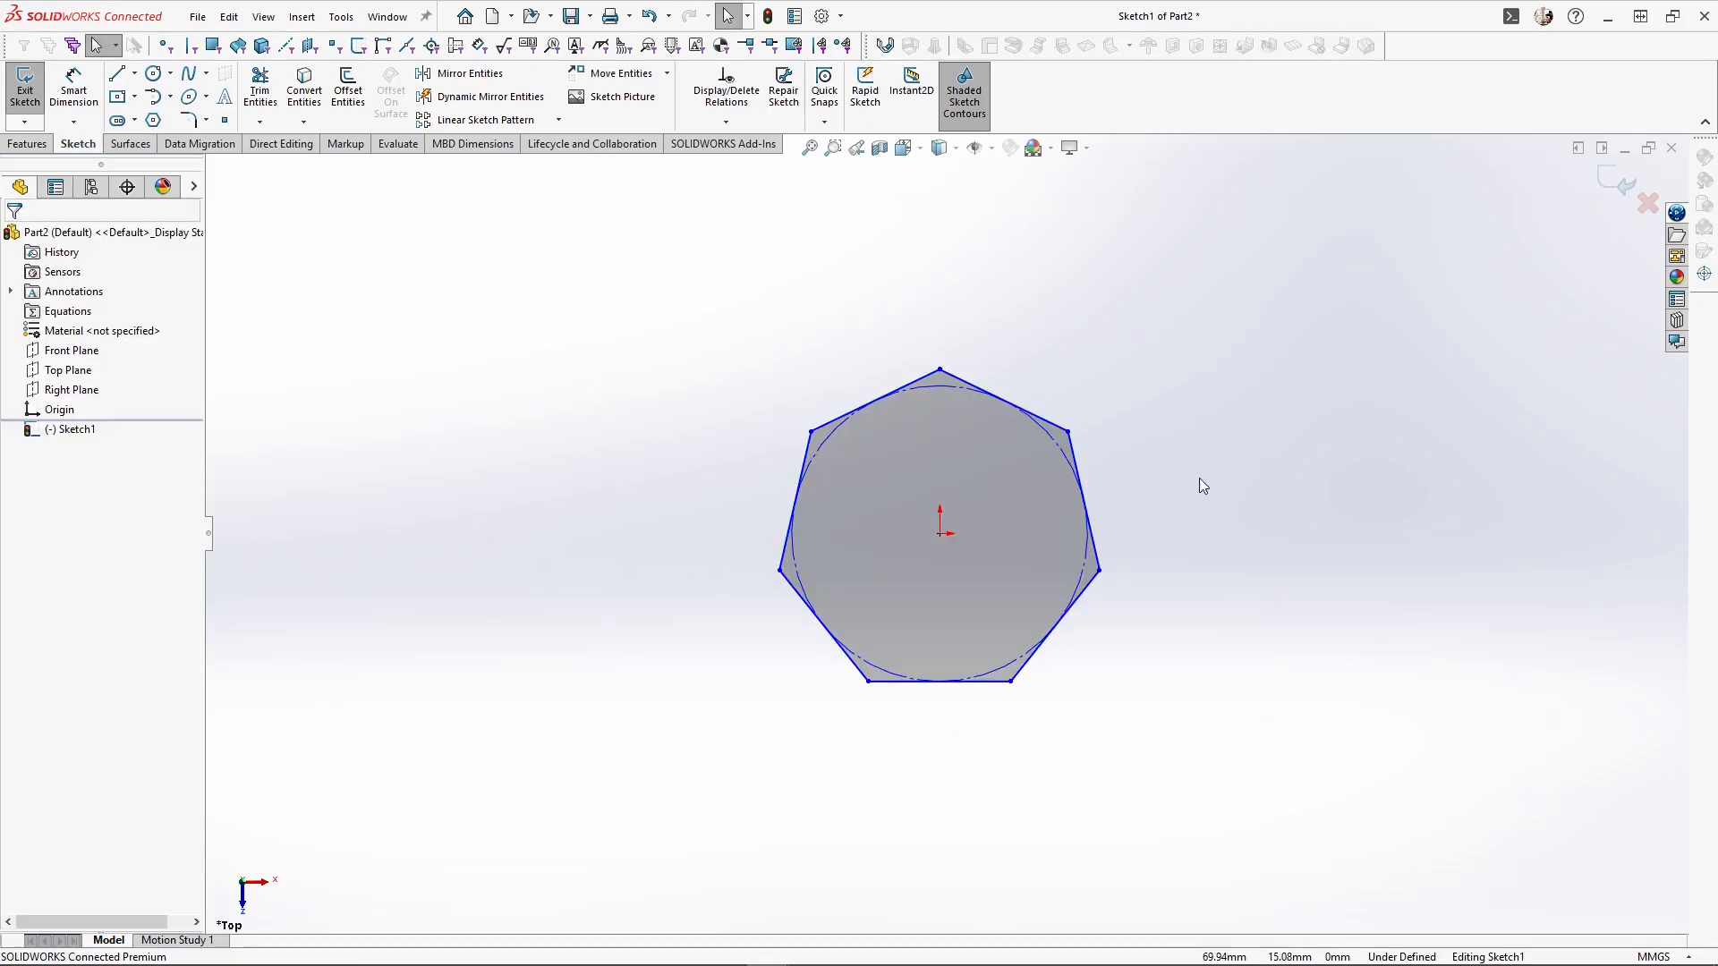
# Dimension the heptagon's height from its upper vertex to its lower side as 39 mm
pyautogui.moveTo(1199, 478); pyautogui.dragTo(1223, 424, button='right')
pyautogui.click(942, 373)
pyautogui.click(1011, 682)
pyautogui.click(1202, 565)
pyautogui.write('39')
pyautogui.press('Return')
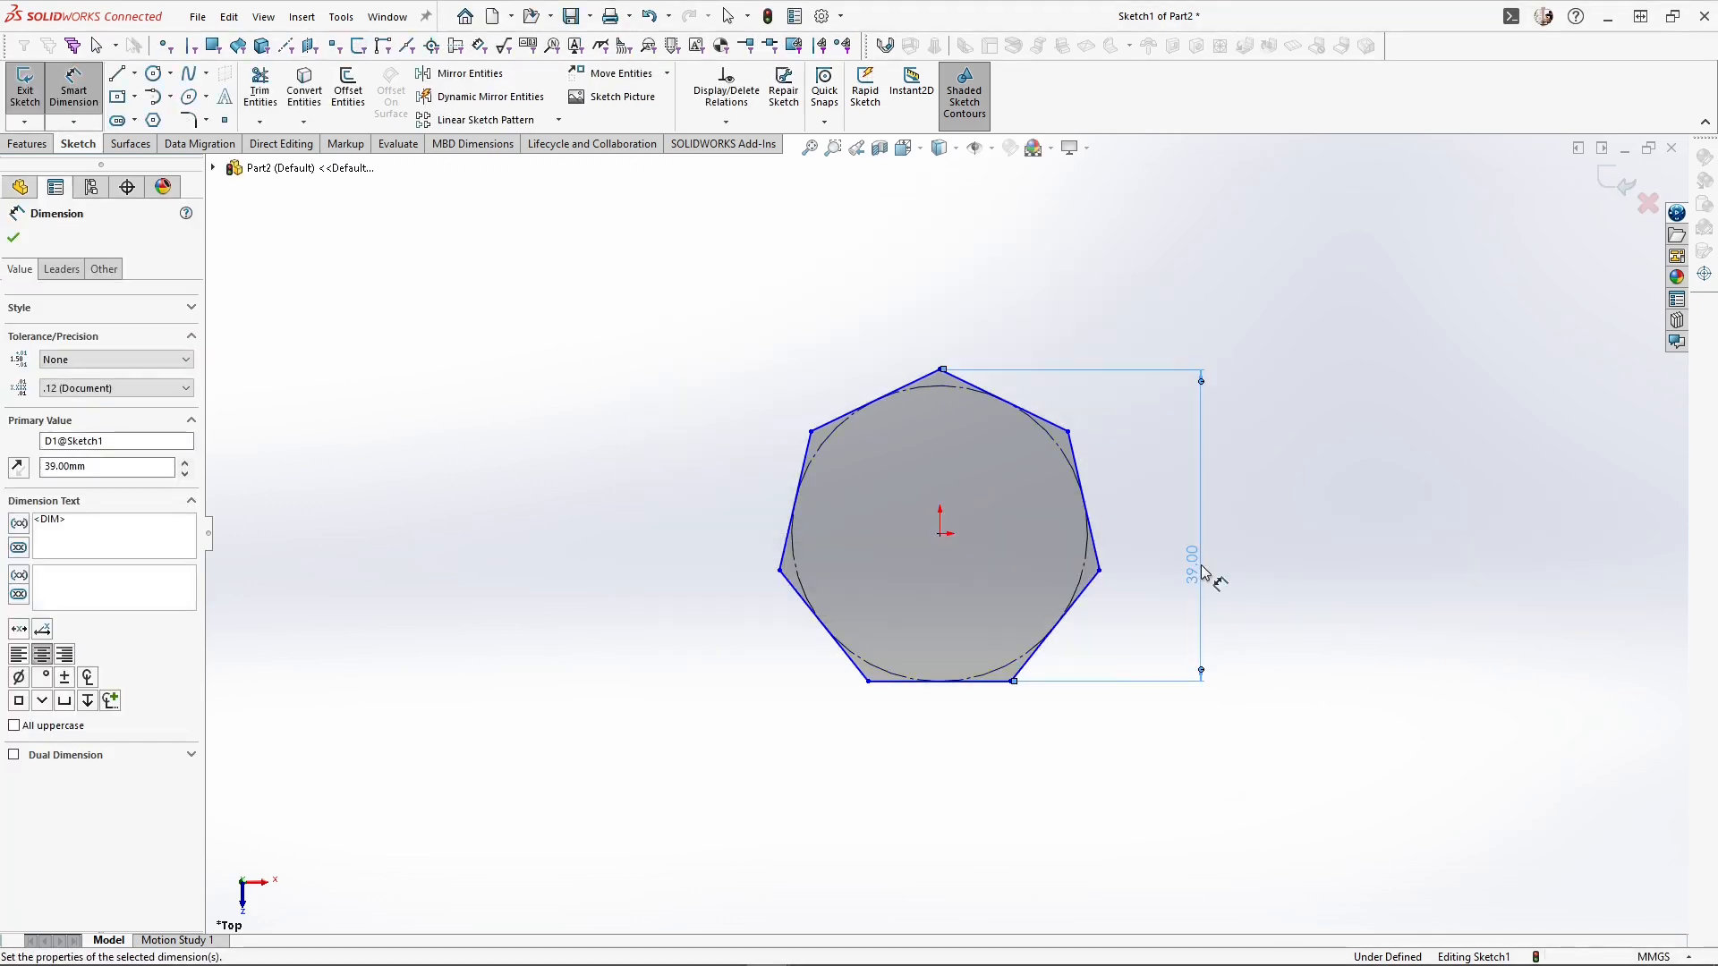
pyautogui.press('Escape')
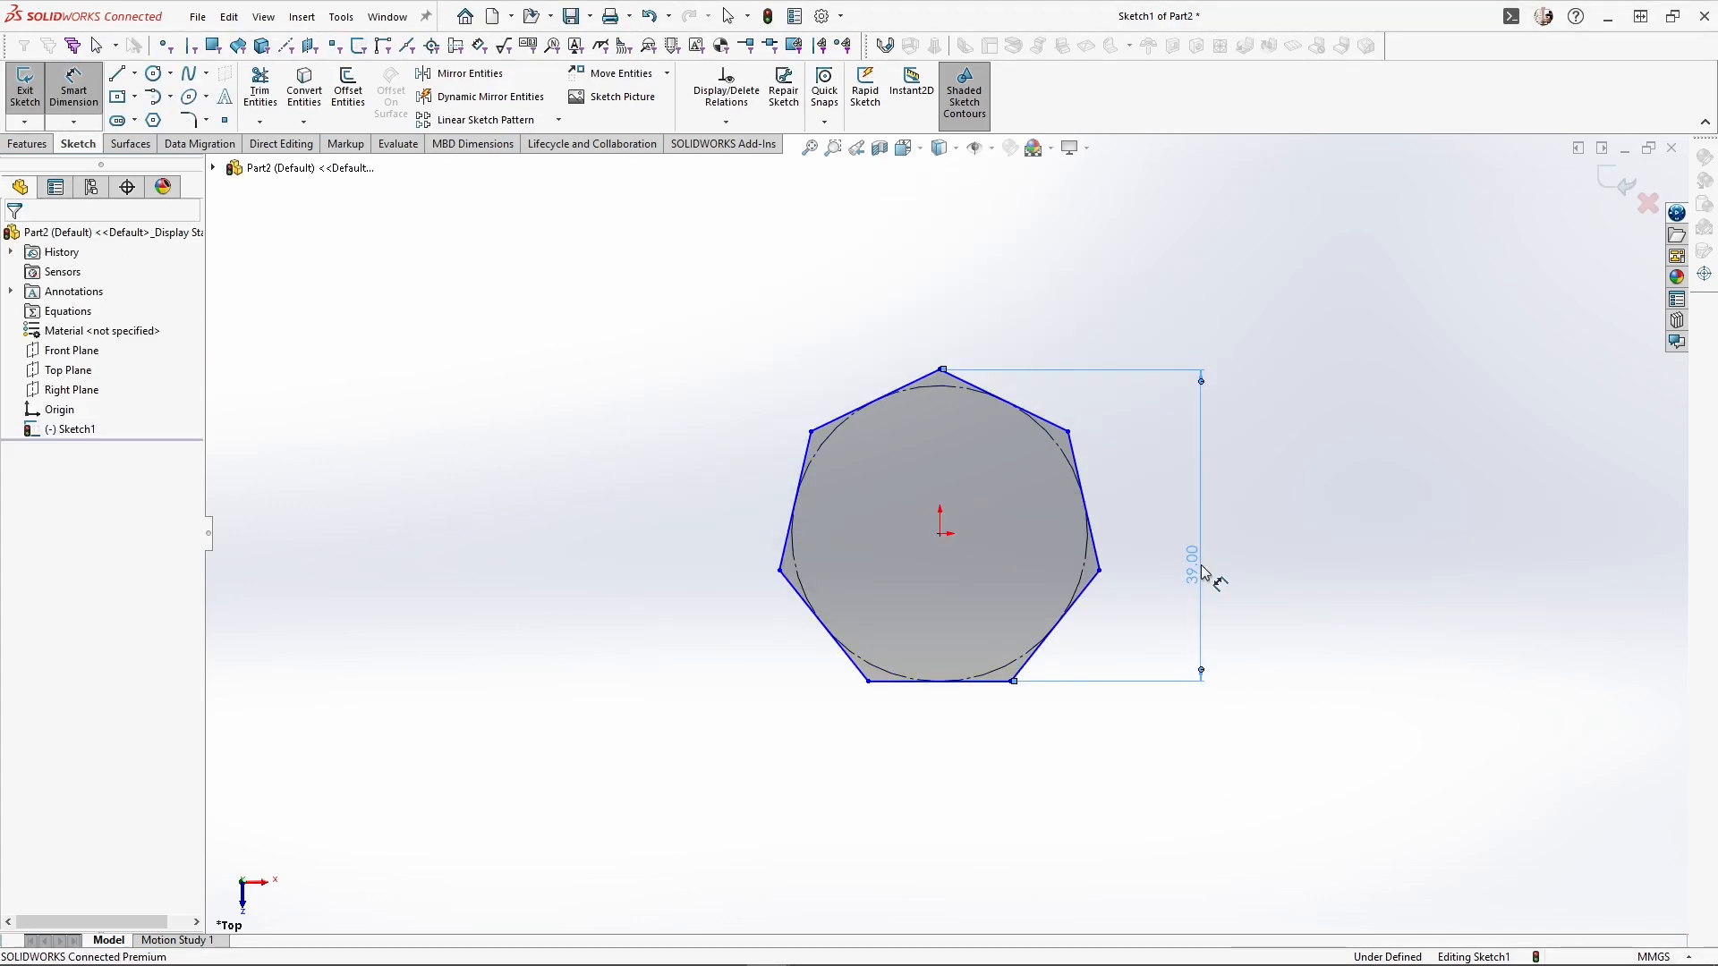
# Add a horizontal relation to the heptagon's lower side
pyautogui.click(1004, 687)
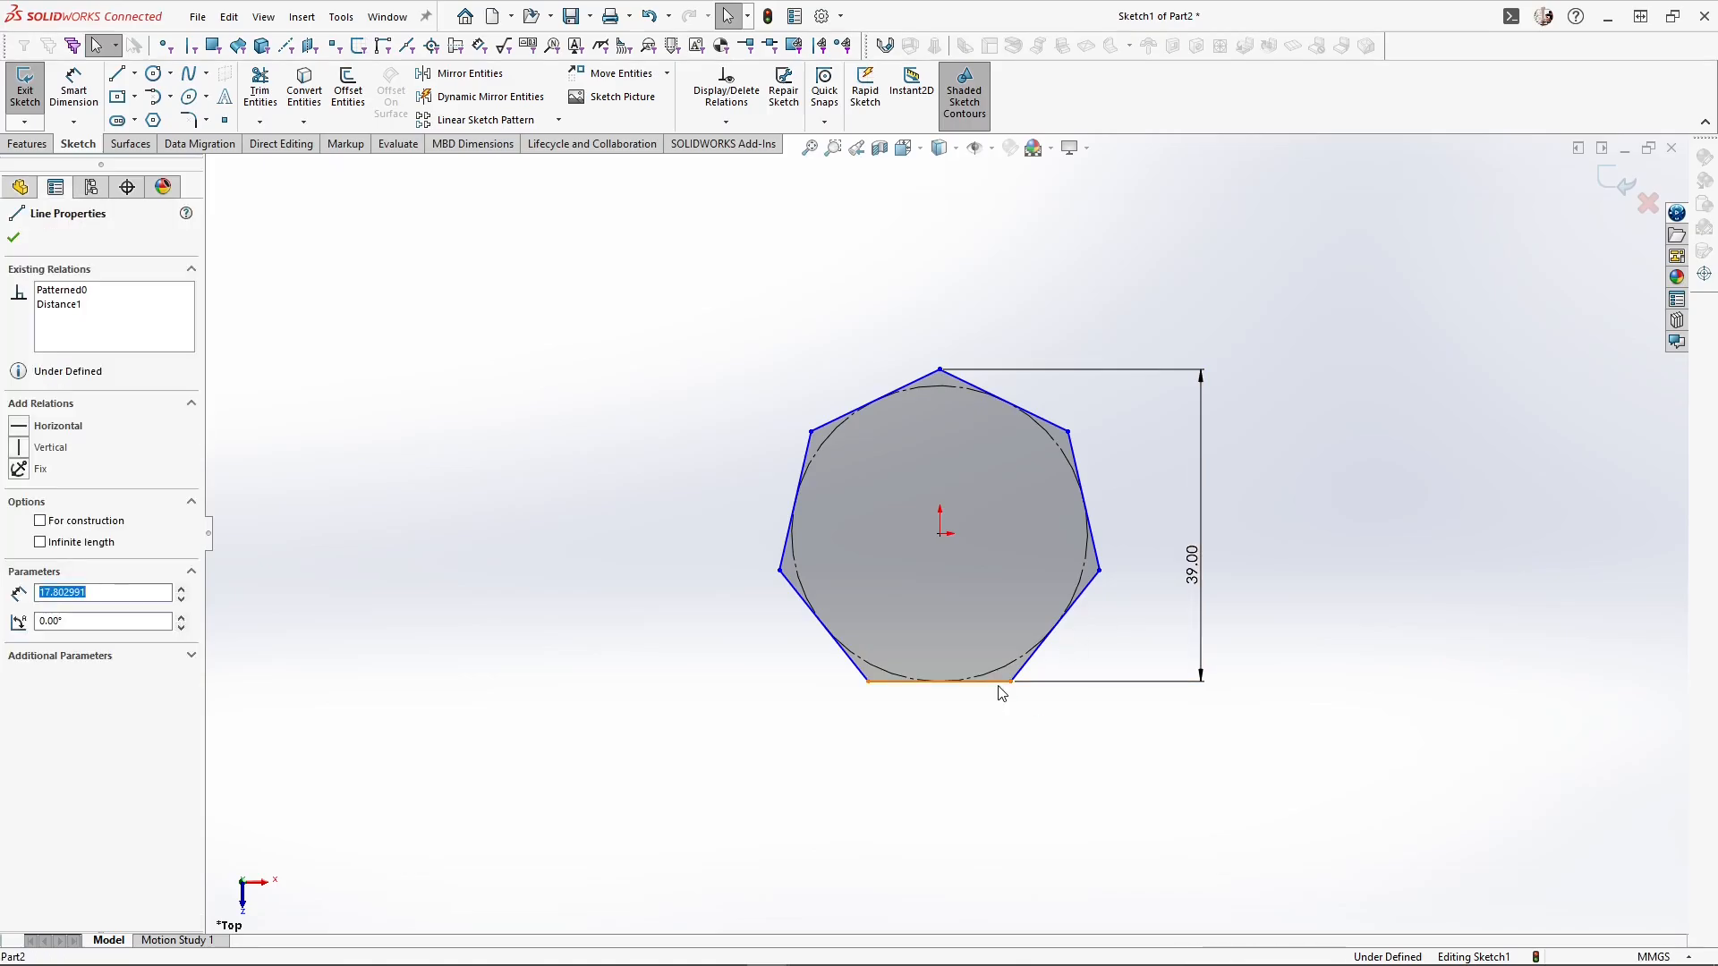
pyautogui.click(1061, 612)
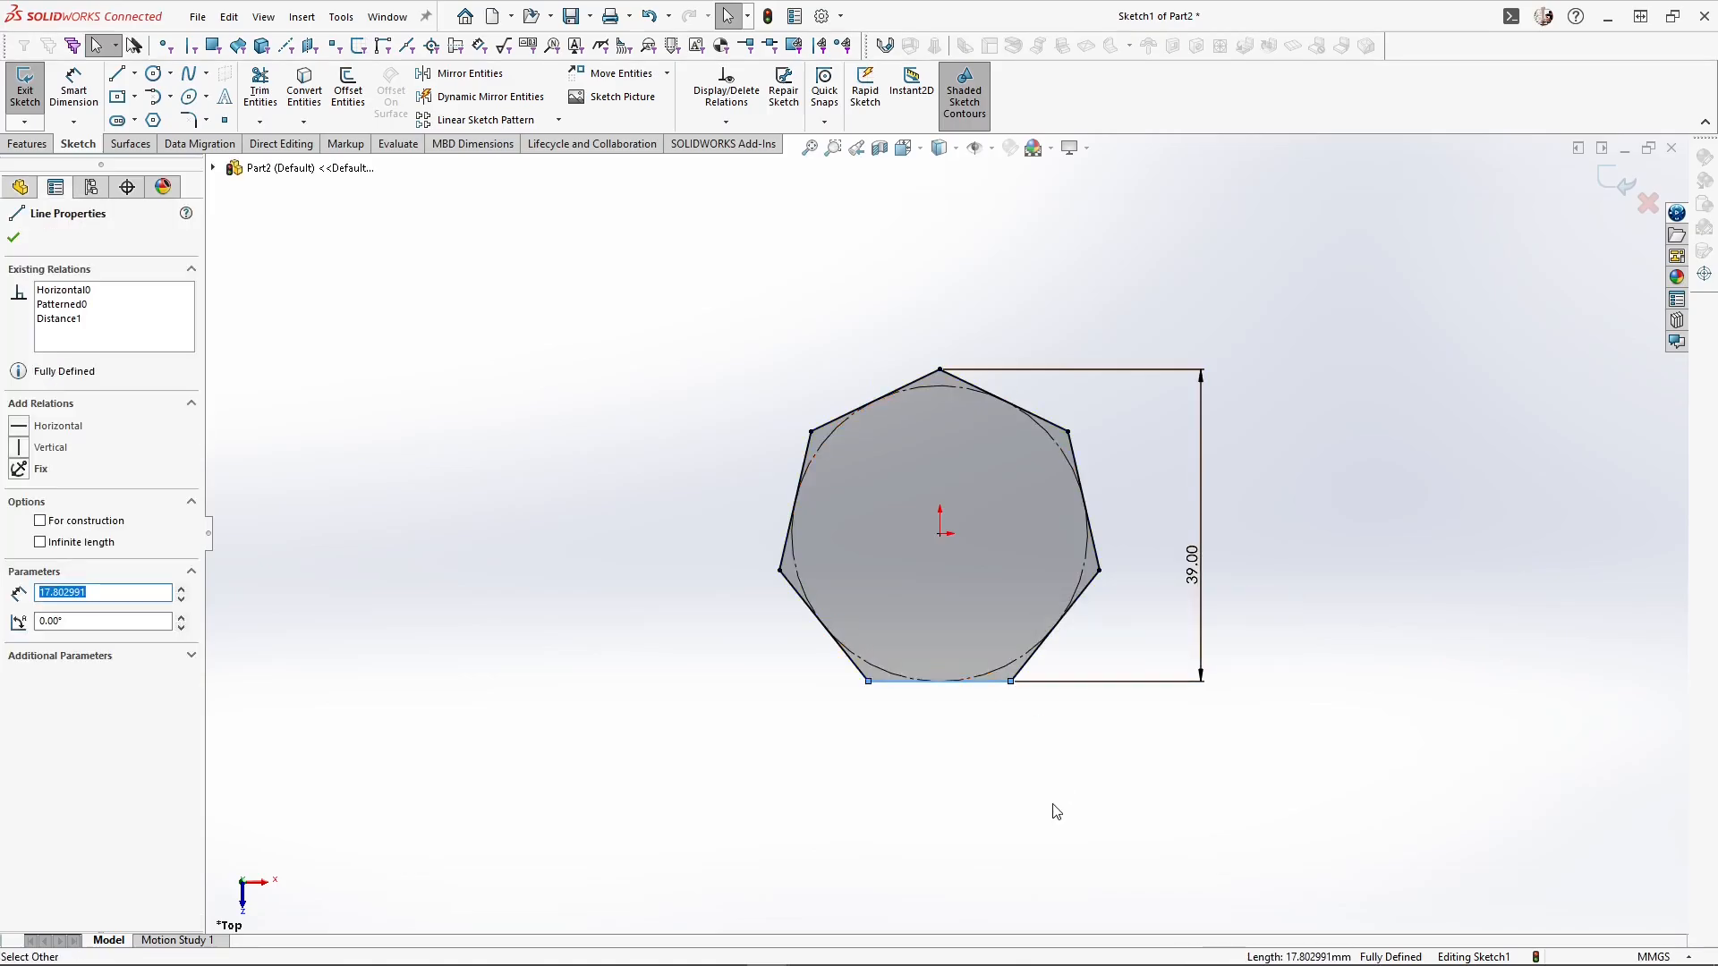
pyautogui.click(1055, 810)
# Extrude the heptagon 6 mm with the Mid Plane end condition
pyautogui.click(27, 144)
pyautogui.click(33, 90)
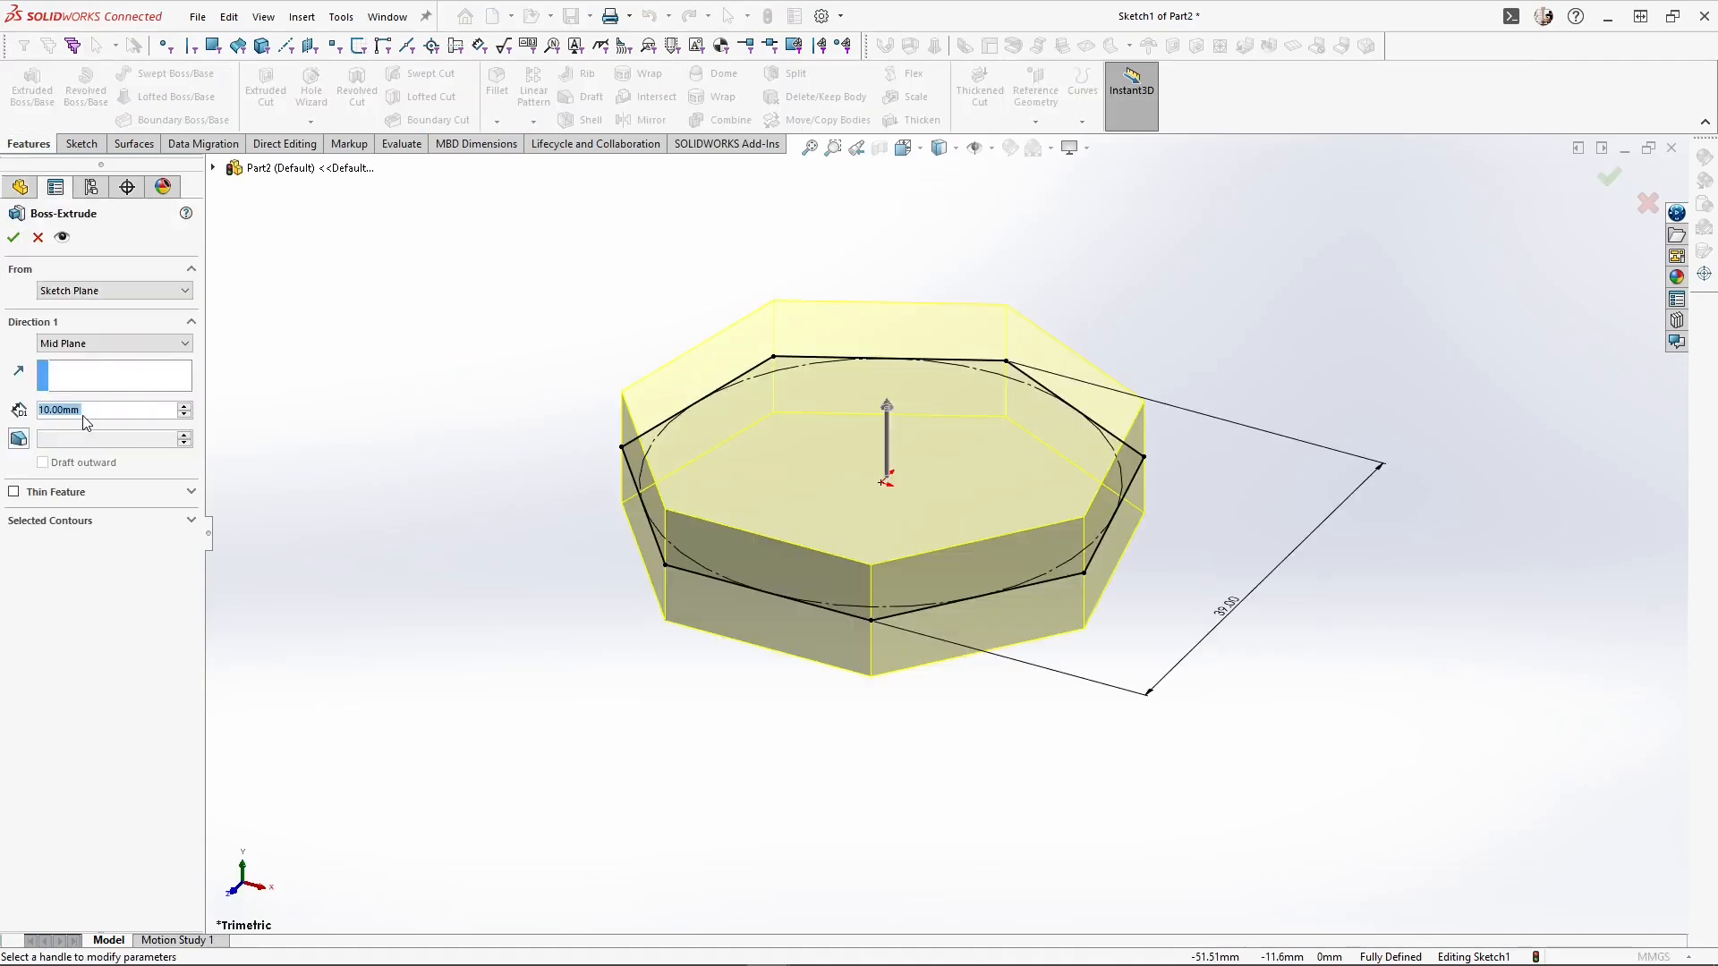
pyautogui.write('6')
pyautogui.press('Return')
pyautogui.press('Return')
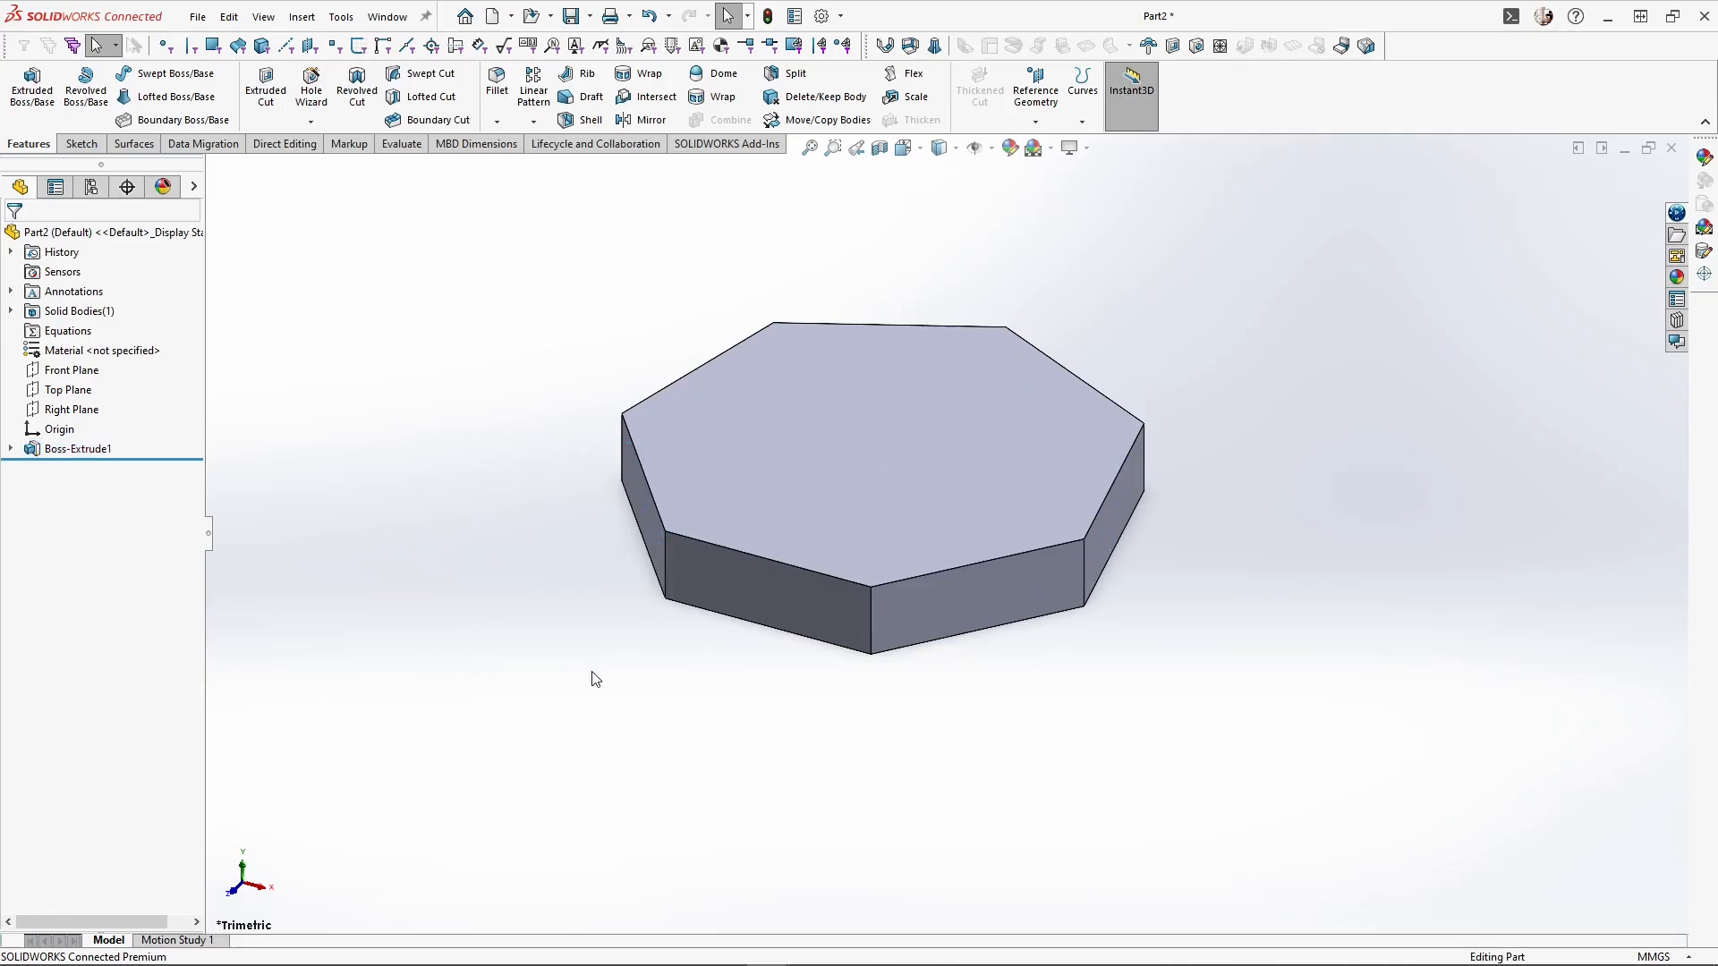
# Sketch on the heptagonal coin's upper face and offset its outline 2.5 mm inward
pyautogui.click(903, 149)
pyautogui.click(929, 197)
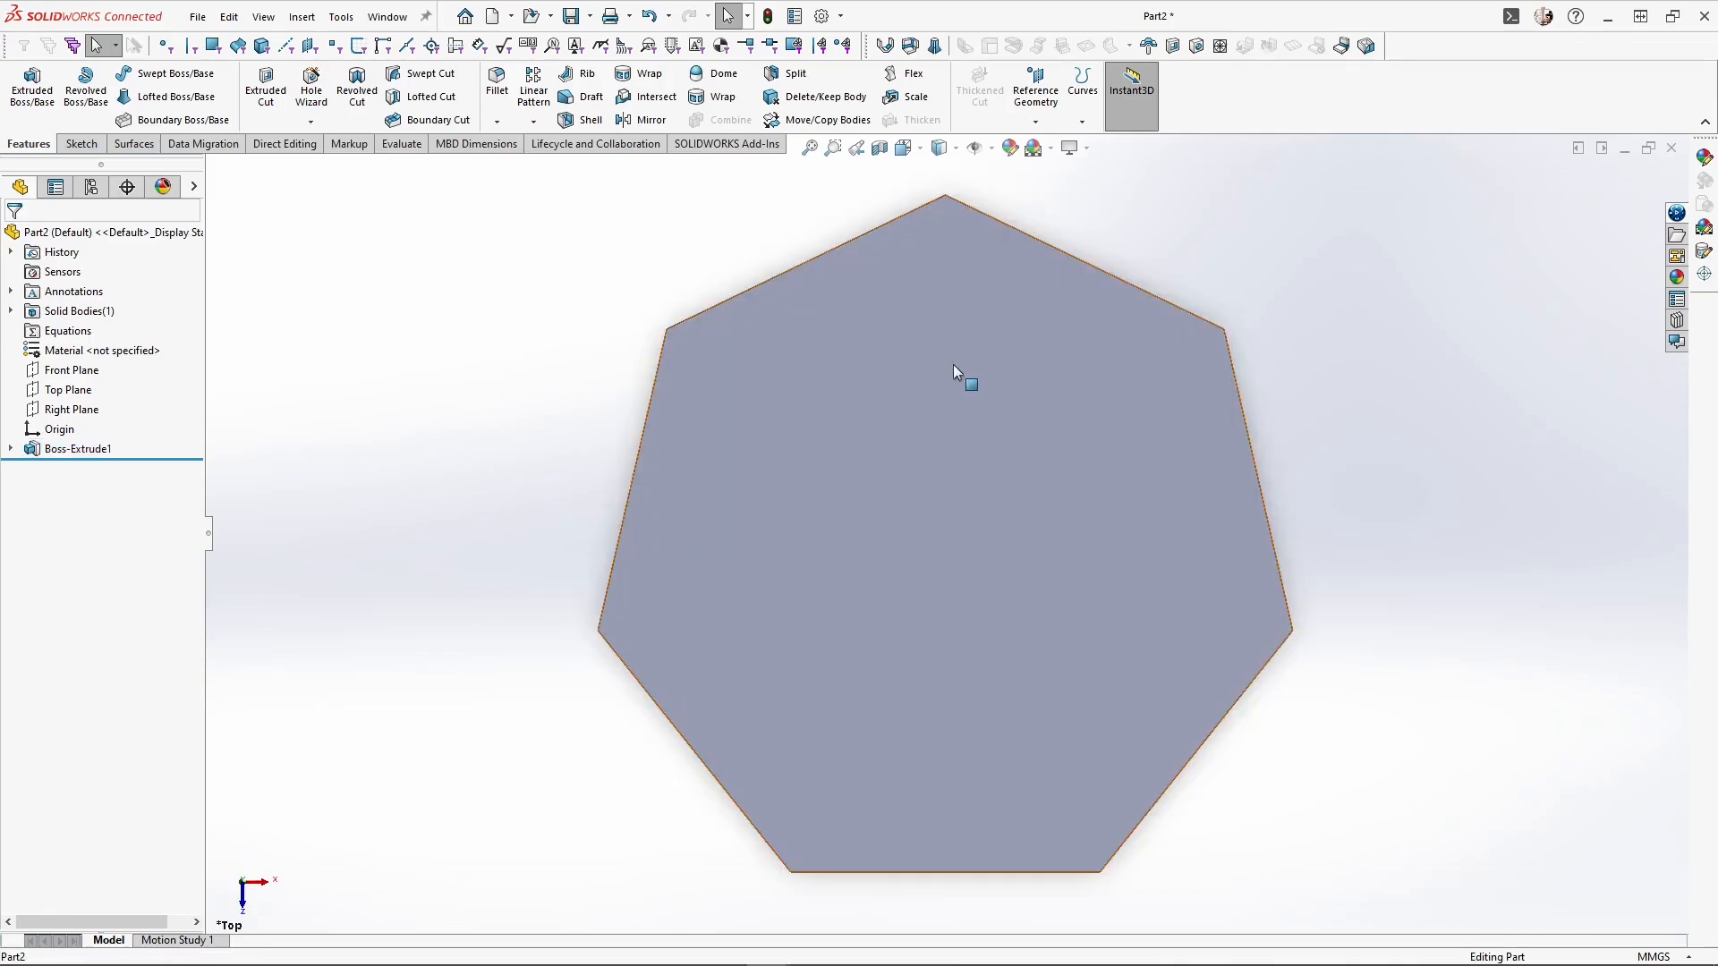
pyautogui.click(953, 364)
pyautogui.click(1036, 315)
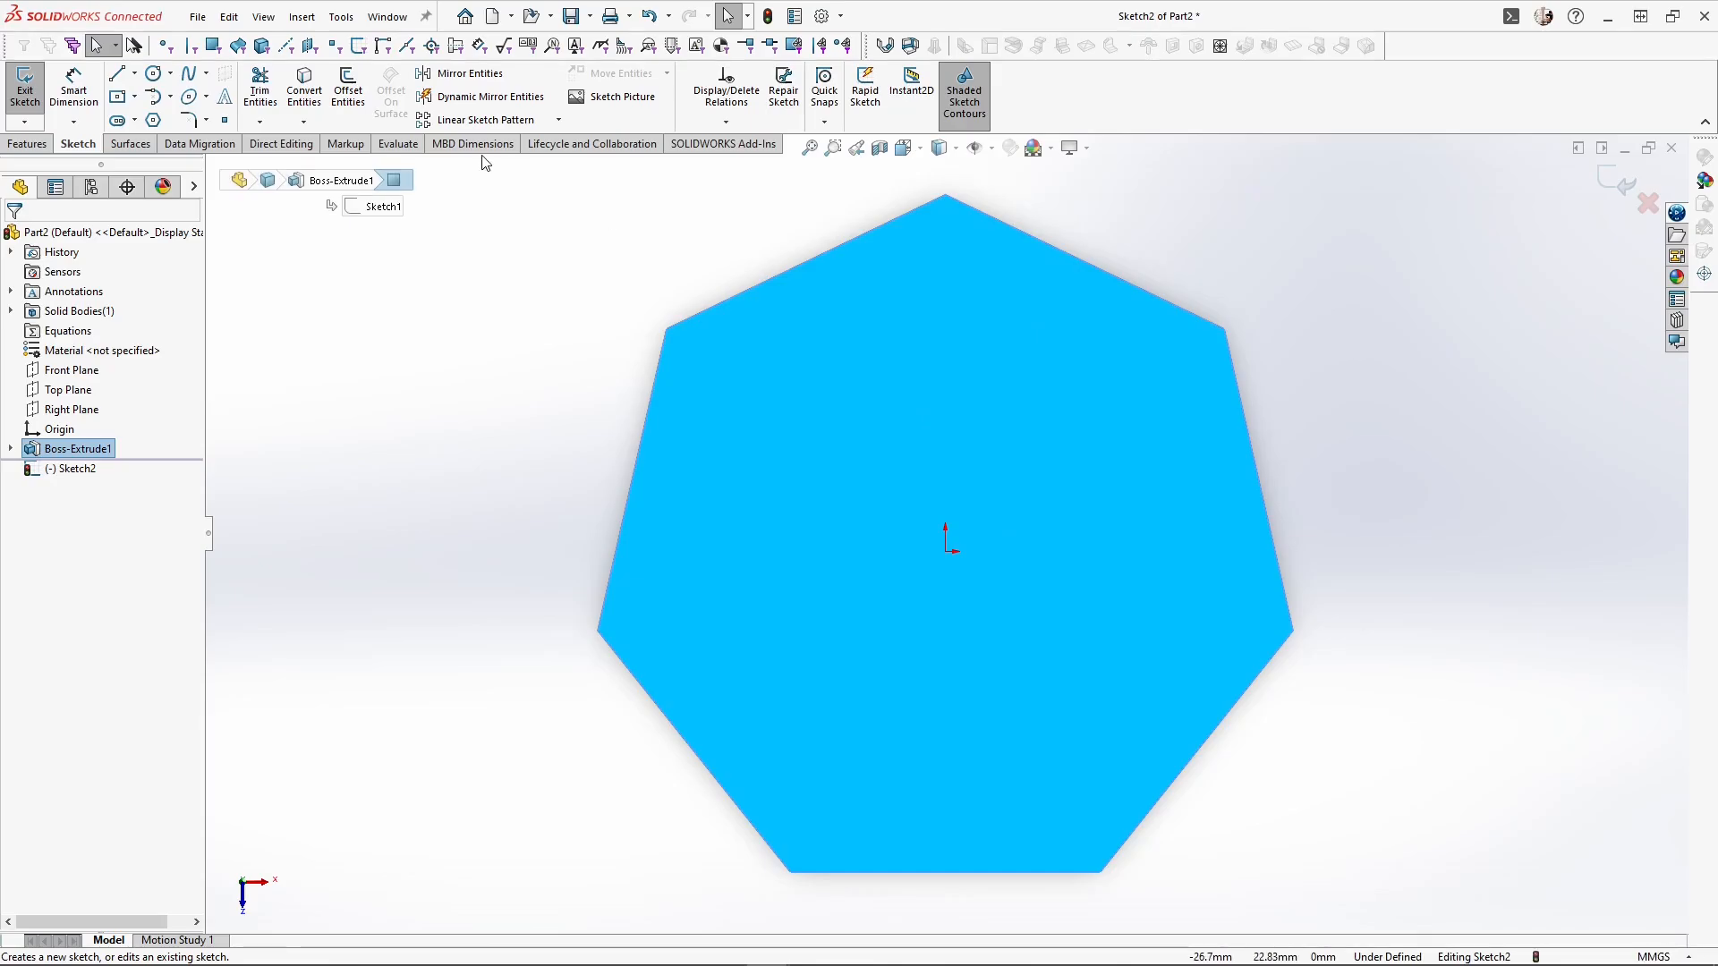
pyautogui.click(348, 89)
pyautogui.click(65, 331)
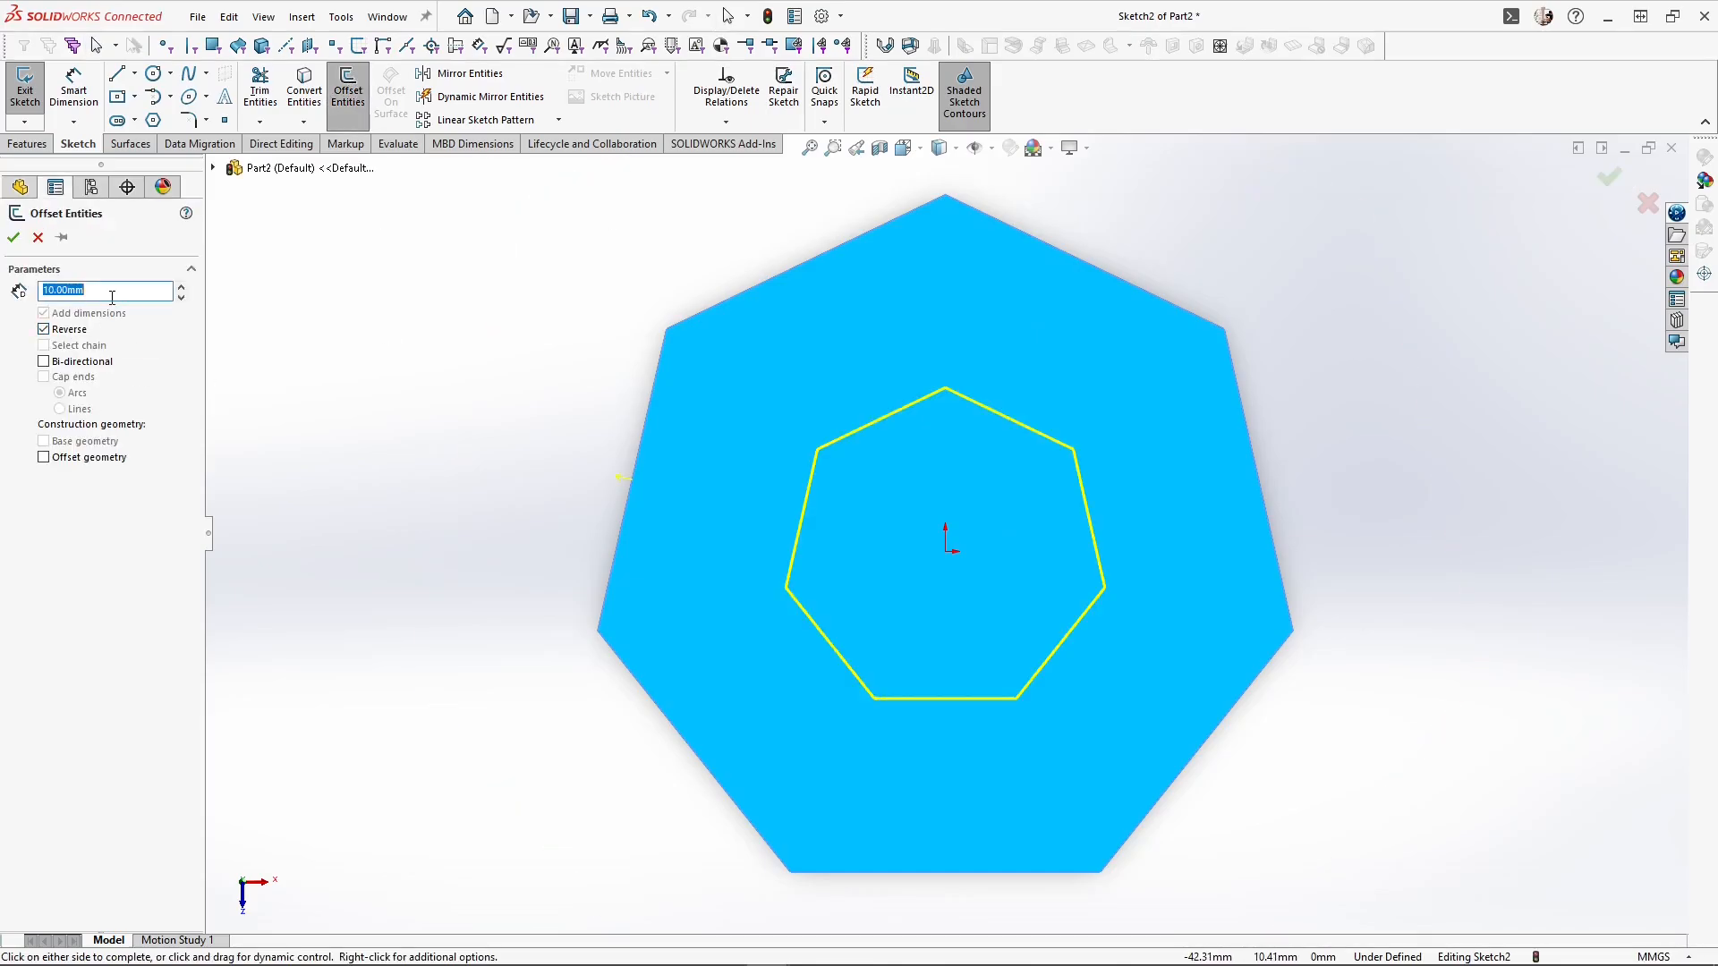
pyautogui.write('2.5')
pyautogui.press('Return')
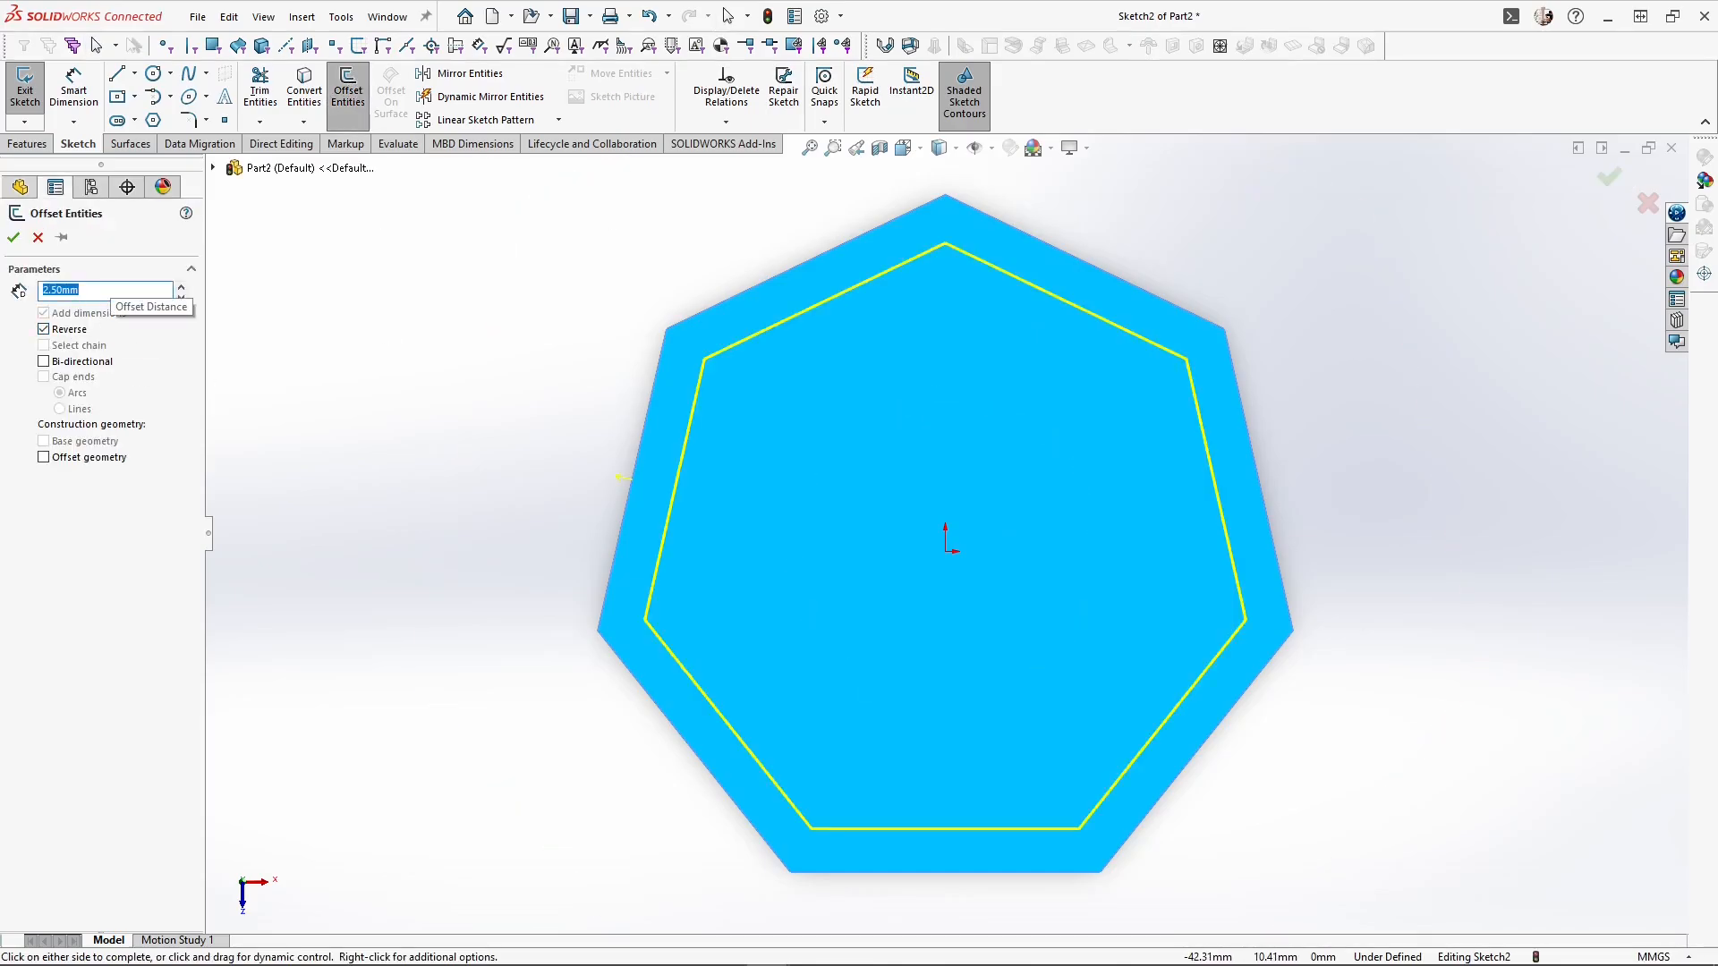
# Cut a groove along the offset heptagon as a thin feature 0.5 mm wide and 0.3 mm deep
pyautogui.click(28, 144)
pyautogui.click(266, 90)
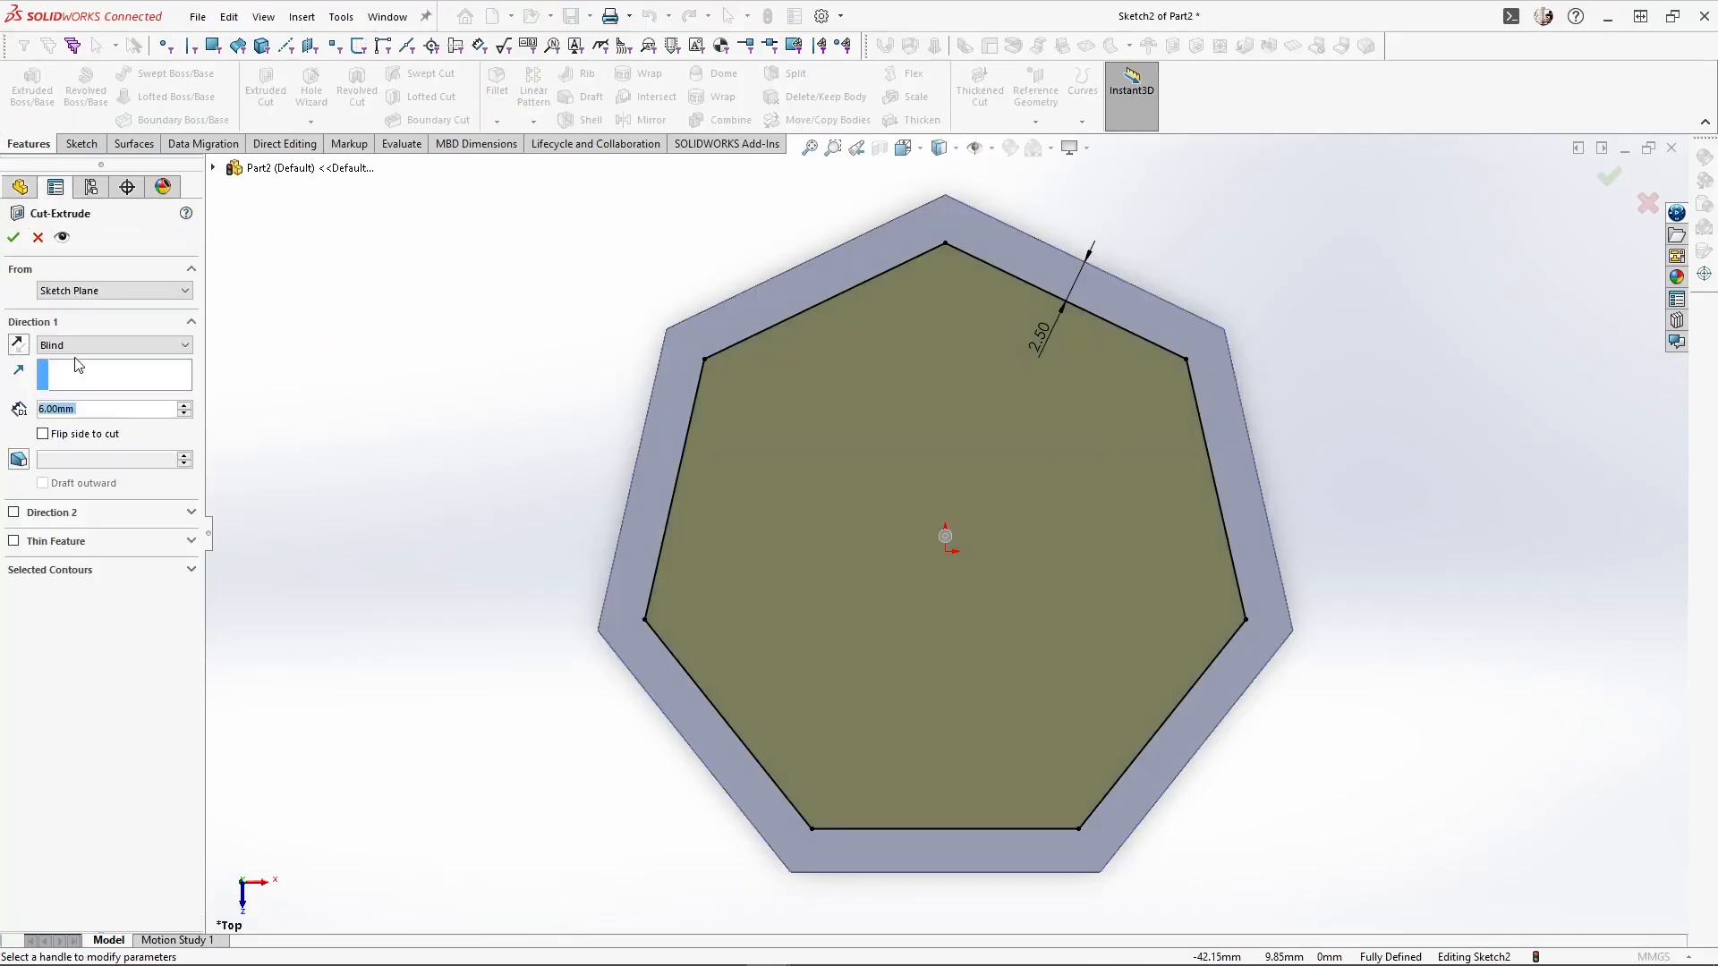
pyautogui.click(49, 542)
pyautogui.write('.5')
pyautogui.press('Return')
pyautogui.write('.3')
pyautogui.press('Return')
pyautogui.moveTo(809, 572); pyautogui.dragTo(1029, 397, button='middle')
pyautogui.press('Return')
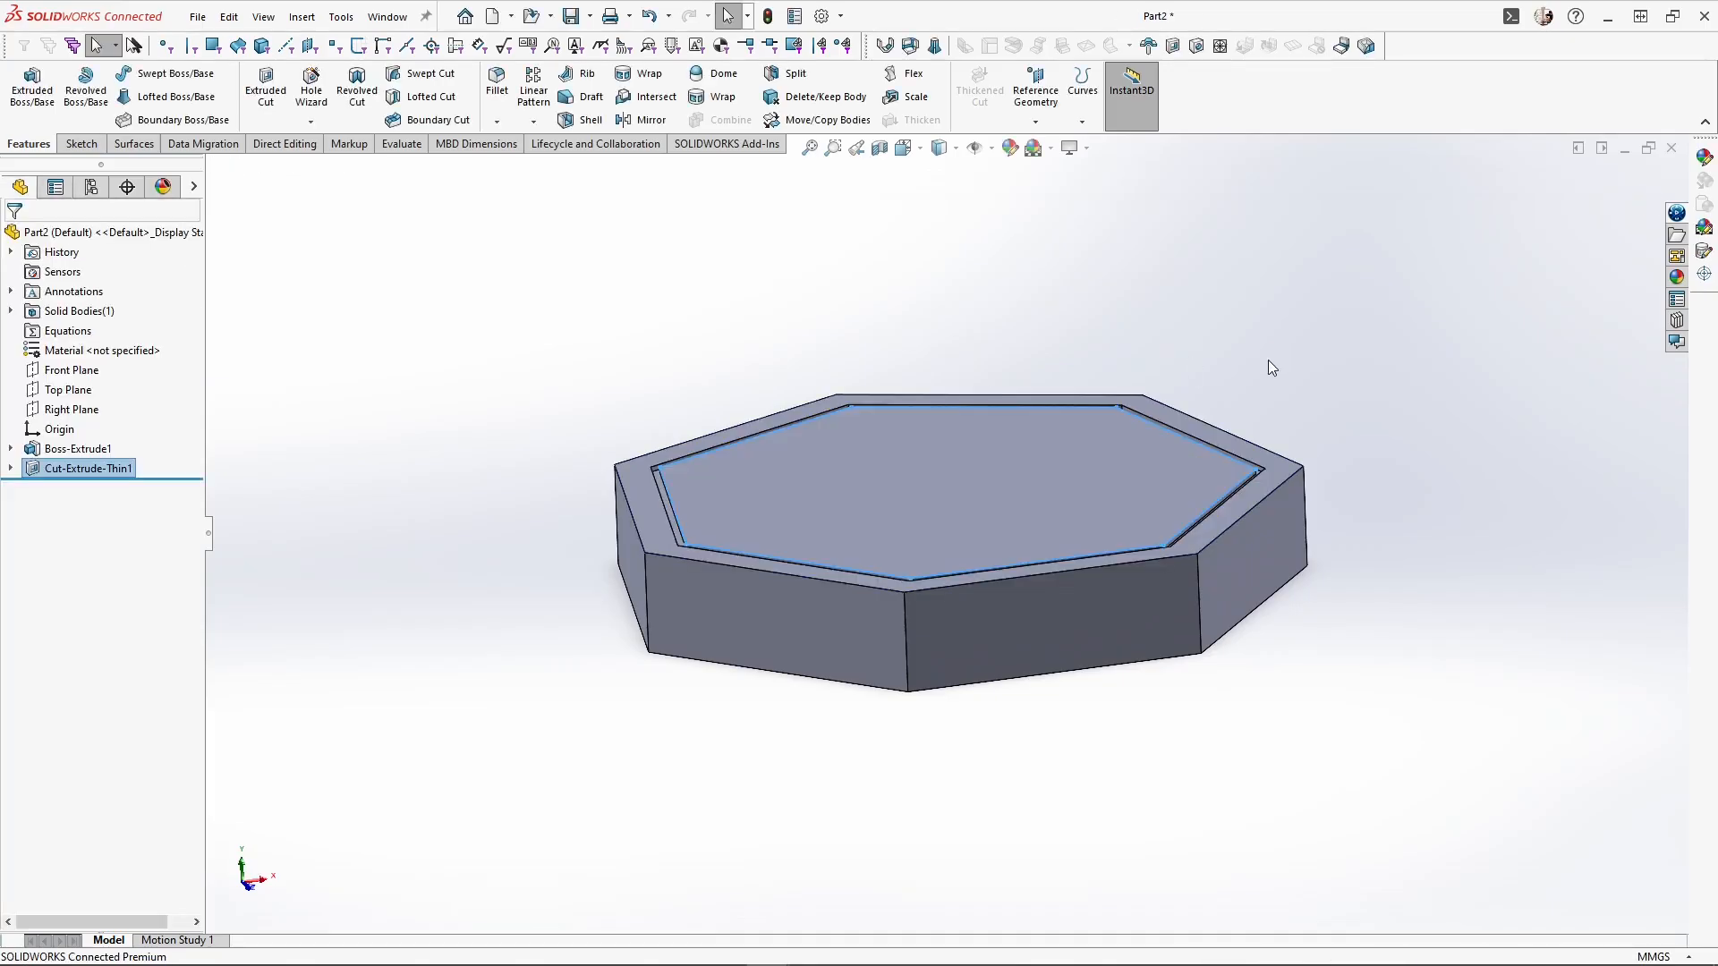
# Open a sketch on the upper face inside the groove and add the sketch text 50
pyautogui.click(904, 148)
pyautogui.click(928, 178)
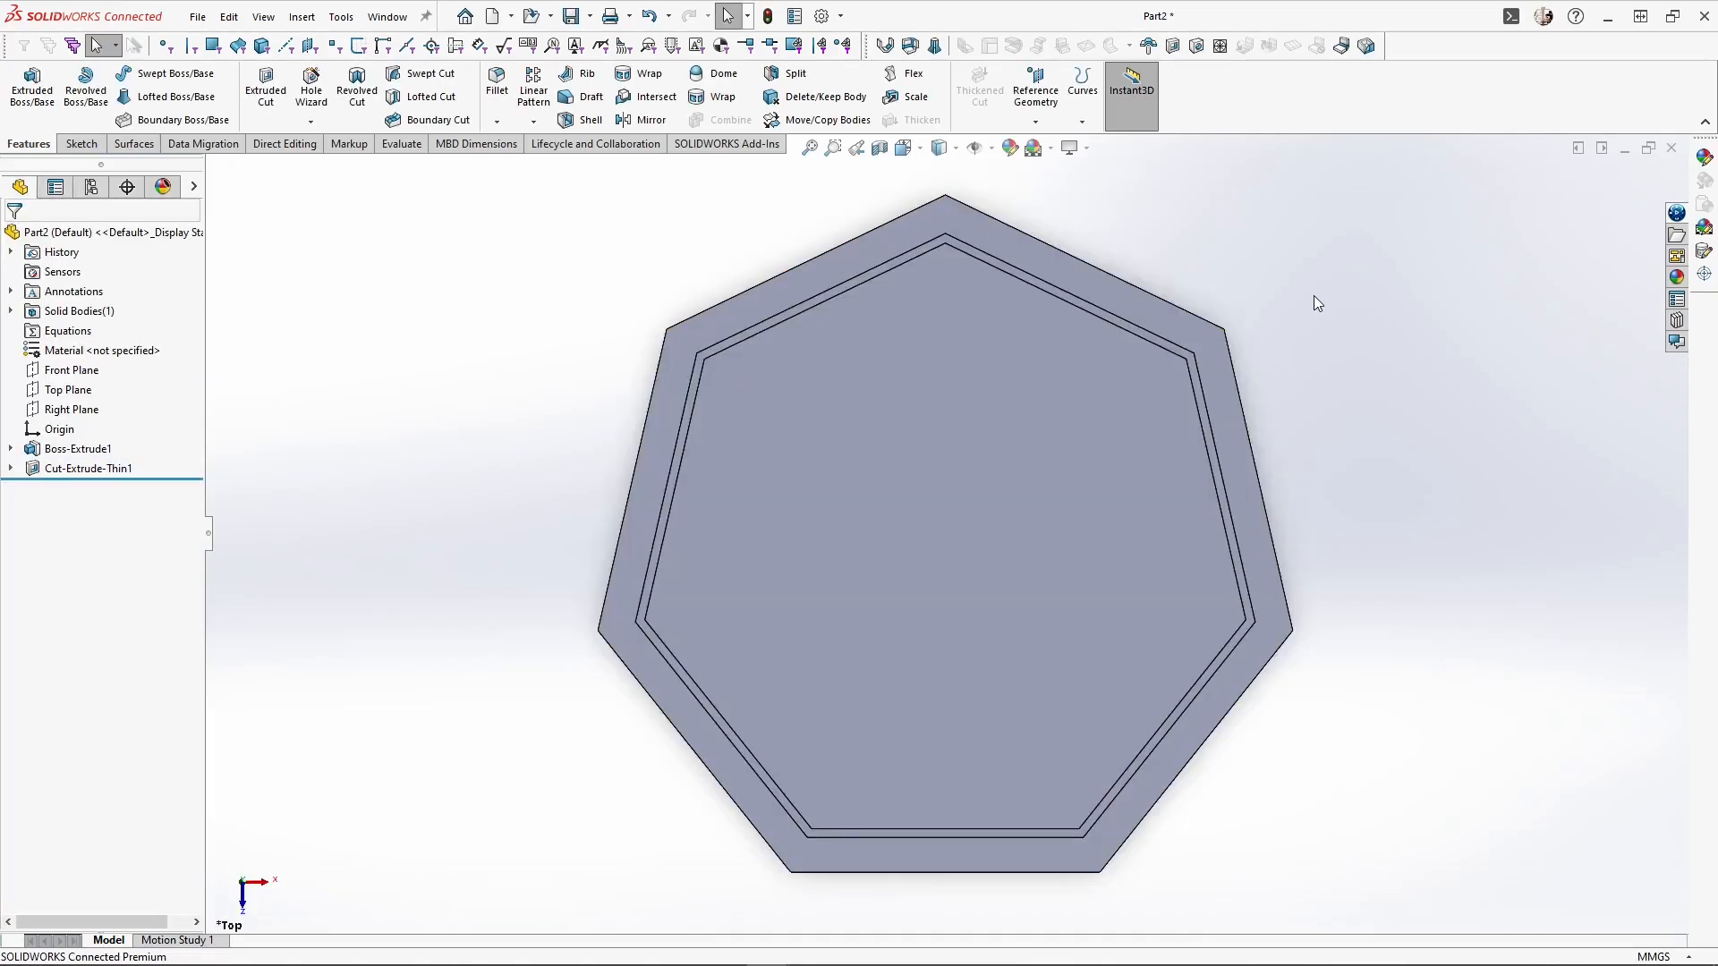
pyautogui.click(993, 572)
pyautogui.click(1078, 540)
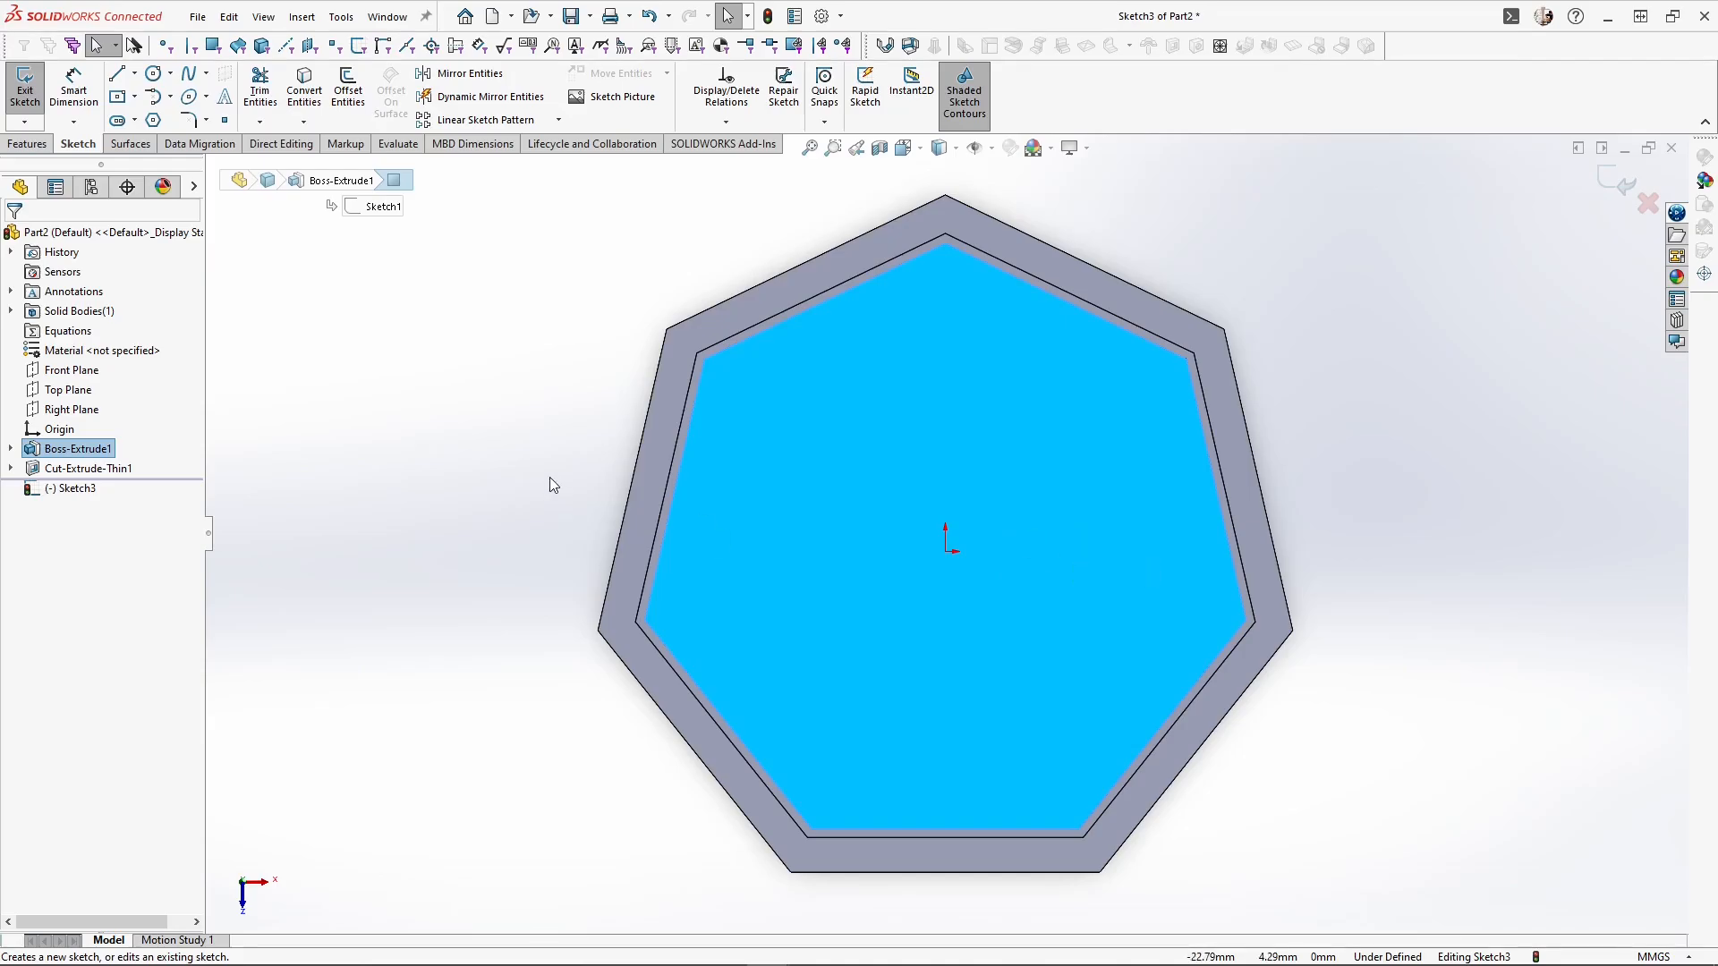
pyautogui.click(227, 99)
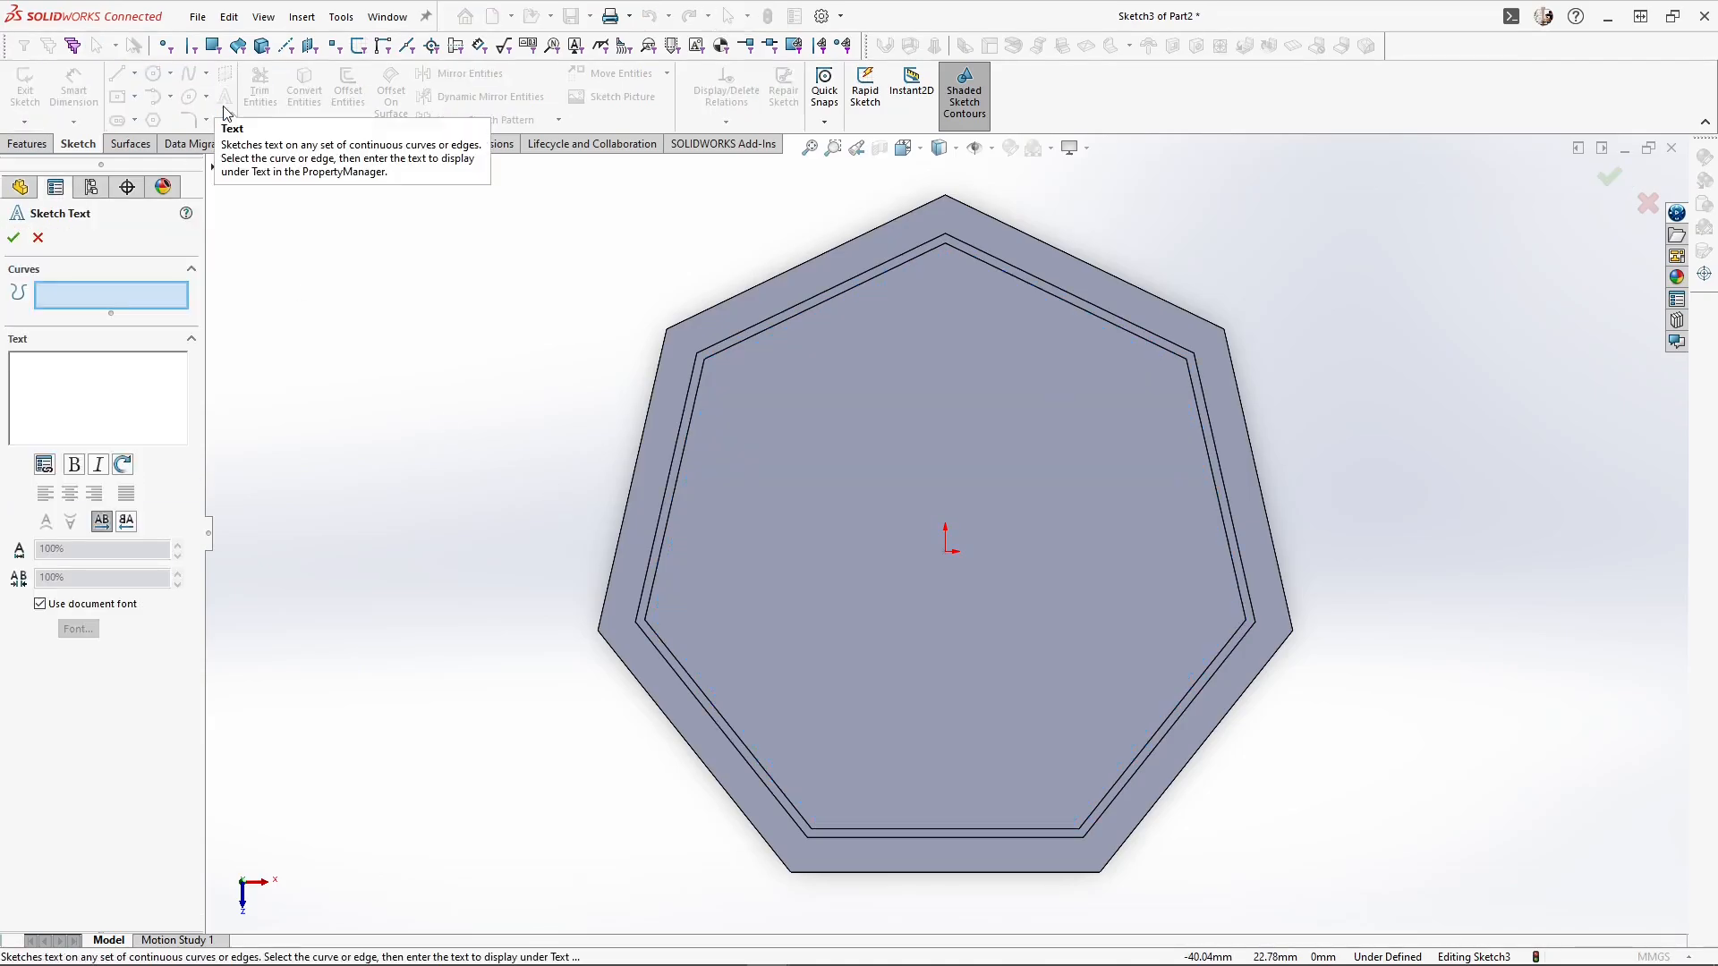
pyautogui.write('50')
# Override the document font for the 50 text with a larger unit-based height in Century Gothic Regular, and accept the text
pyautogui.click(40, 603)
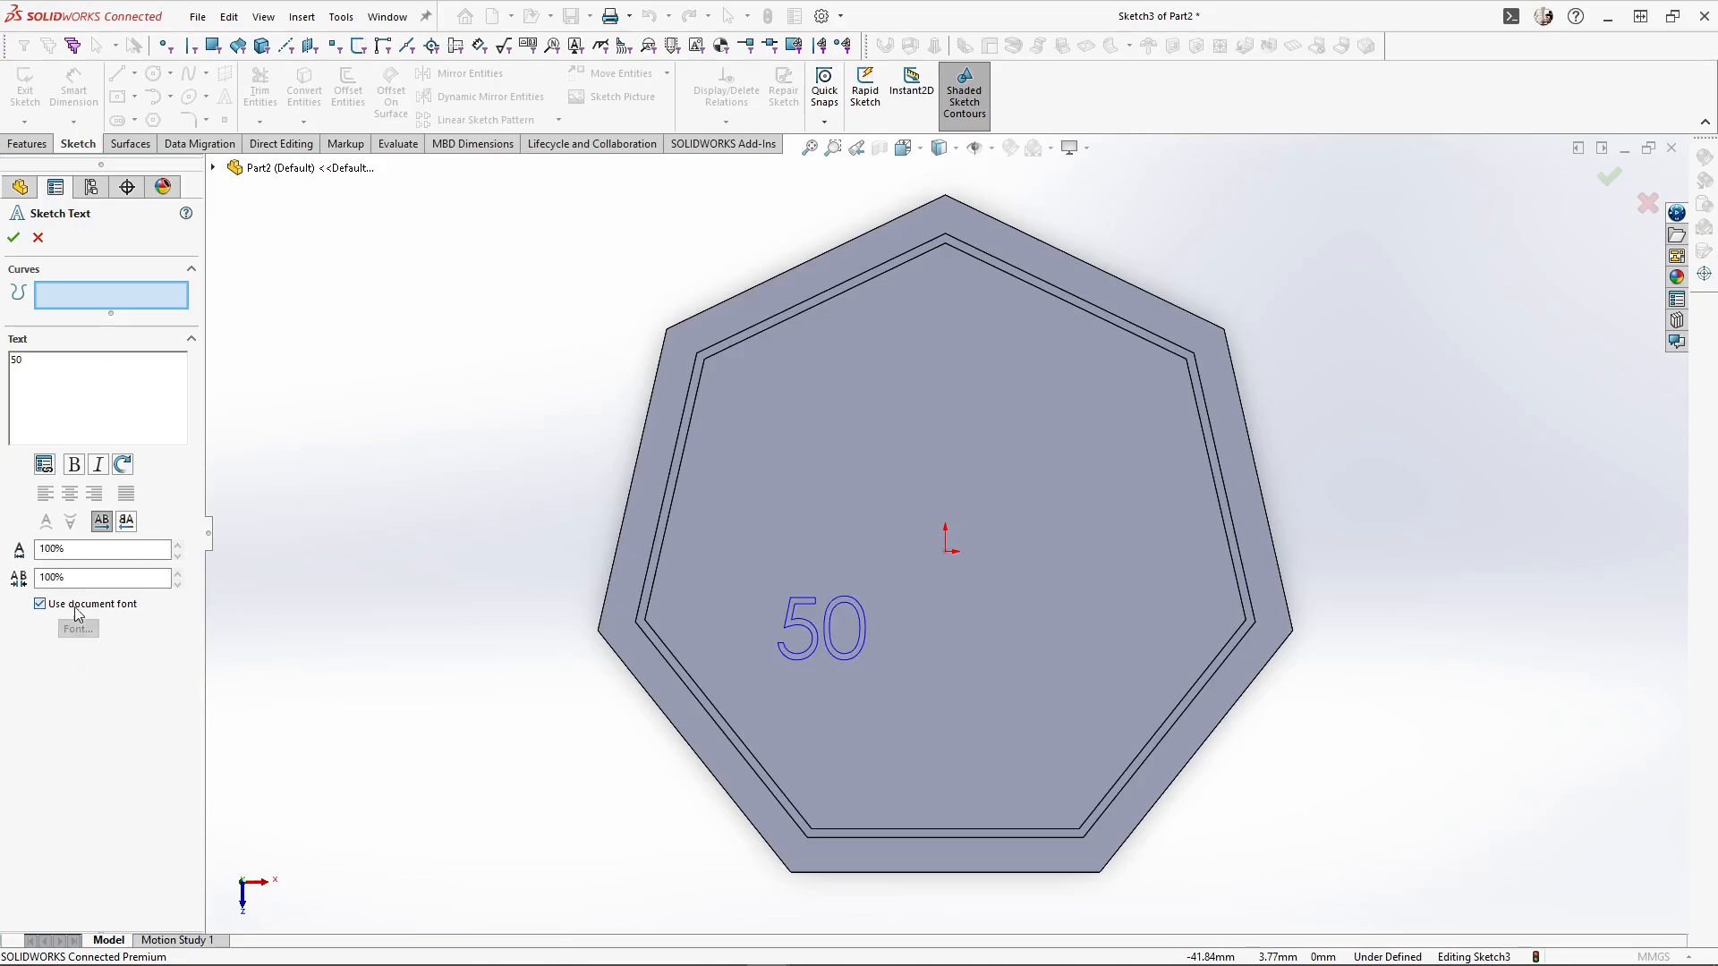
pyautogui.click(78, 629)
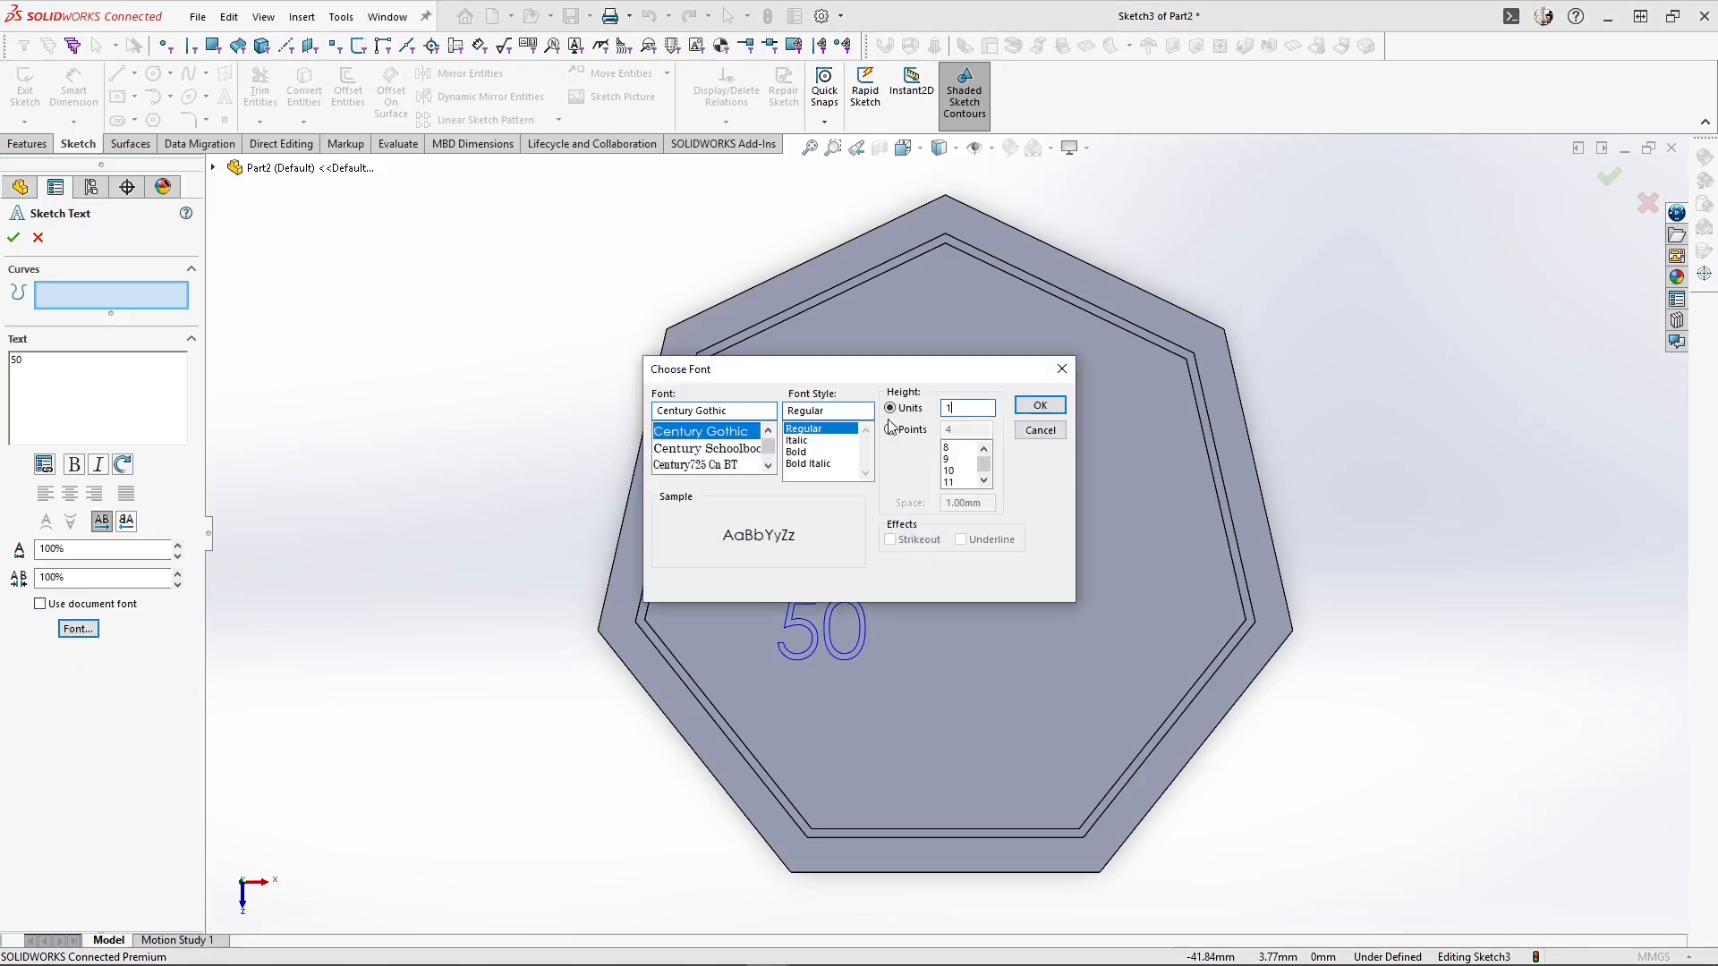
pyautogui.click(1043, 413)
pyautogui.press('Return')
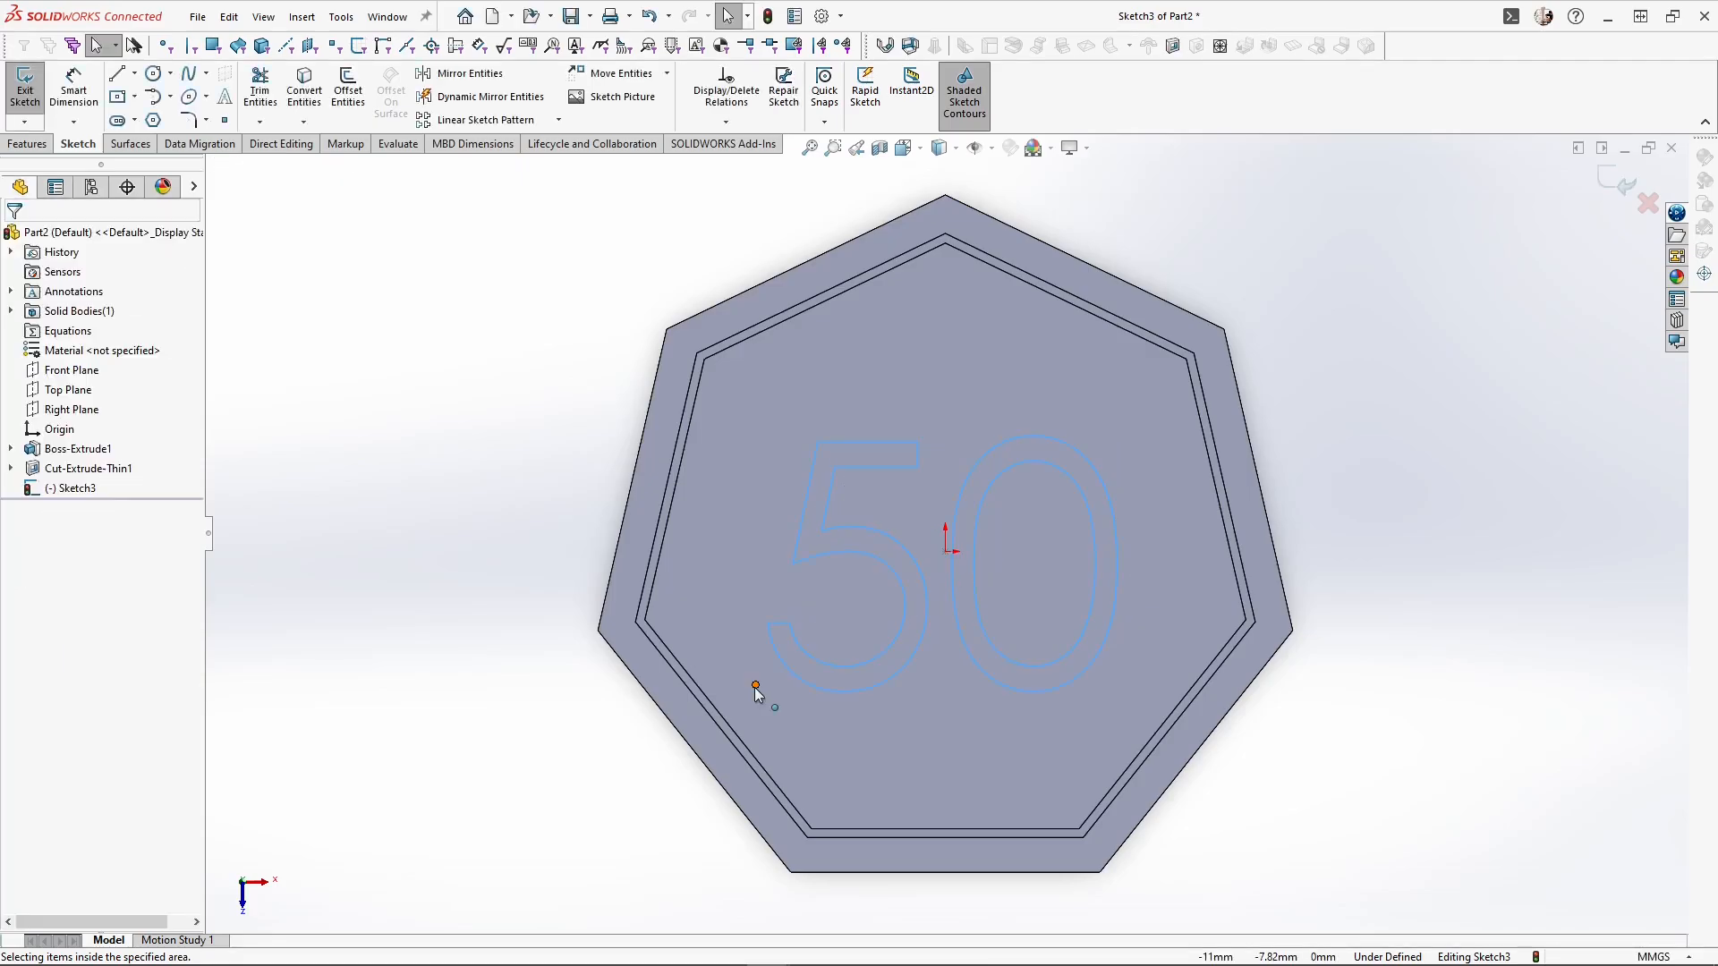
# Move the 50 sketch text up and toward the far side from the origin to leave room for another character
pyautogui.click(615, 72)
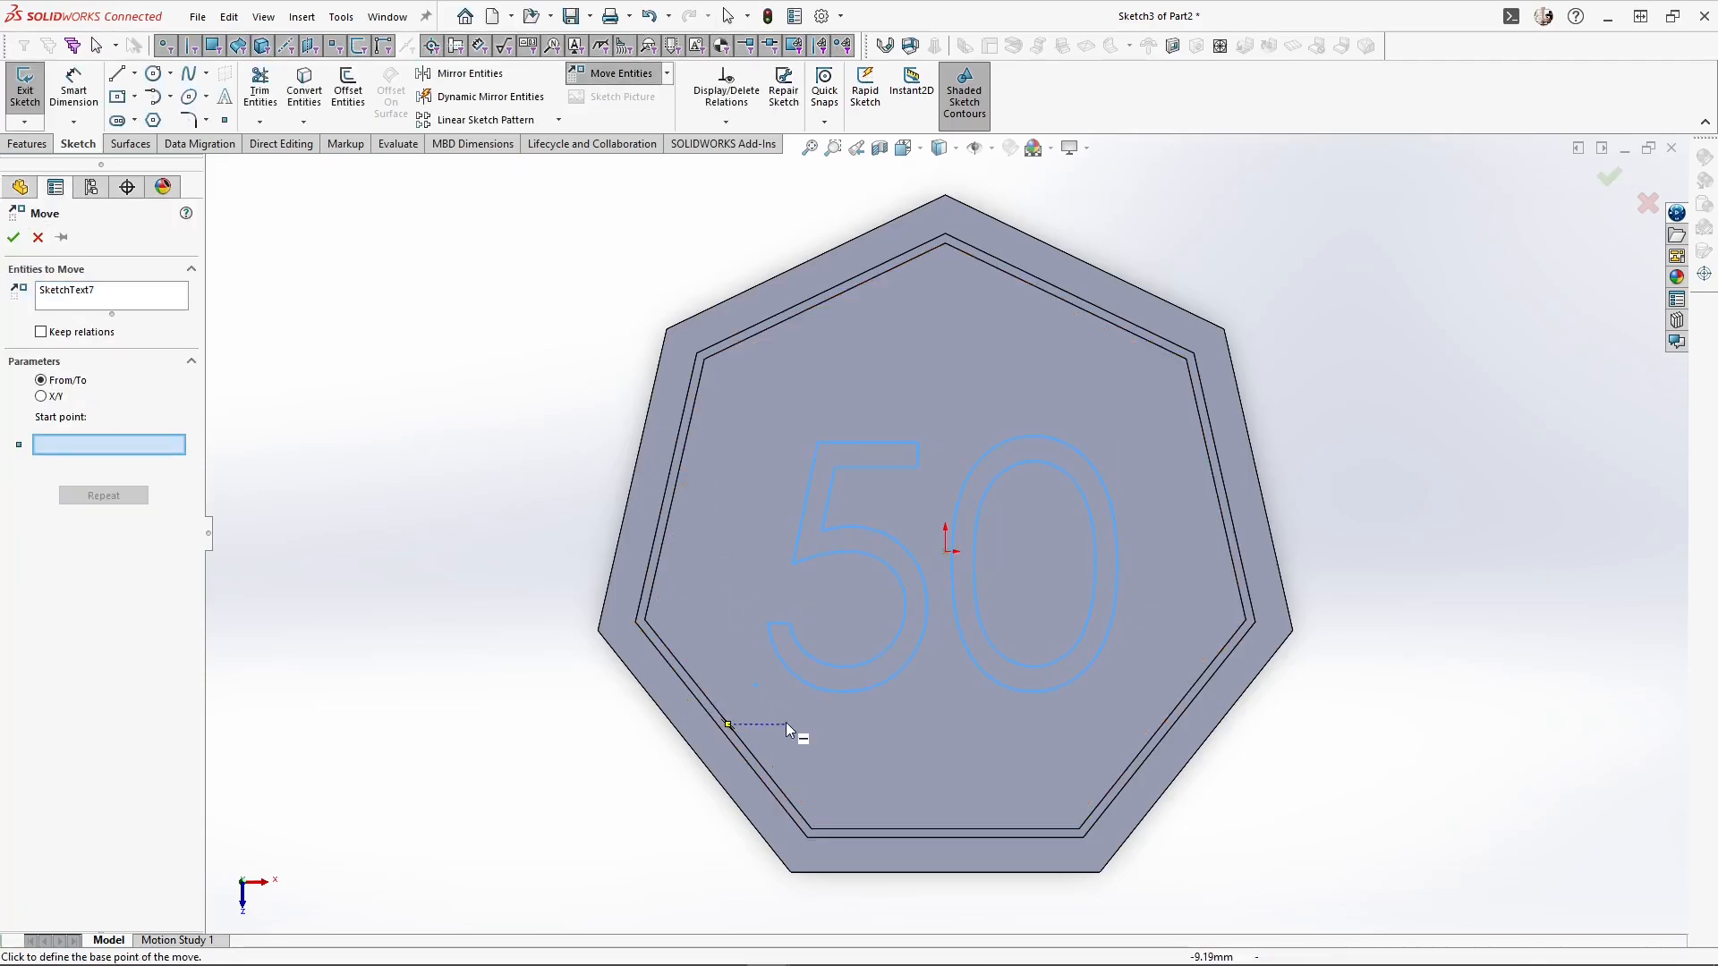
pyautogui.click(756, 685)
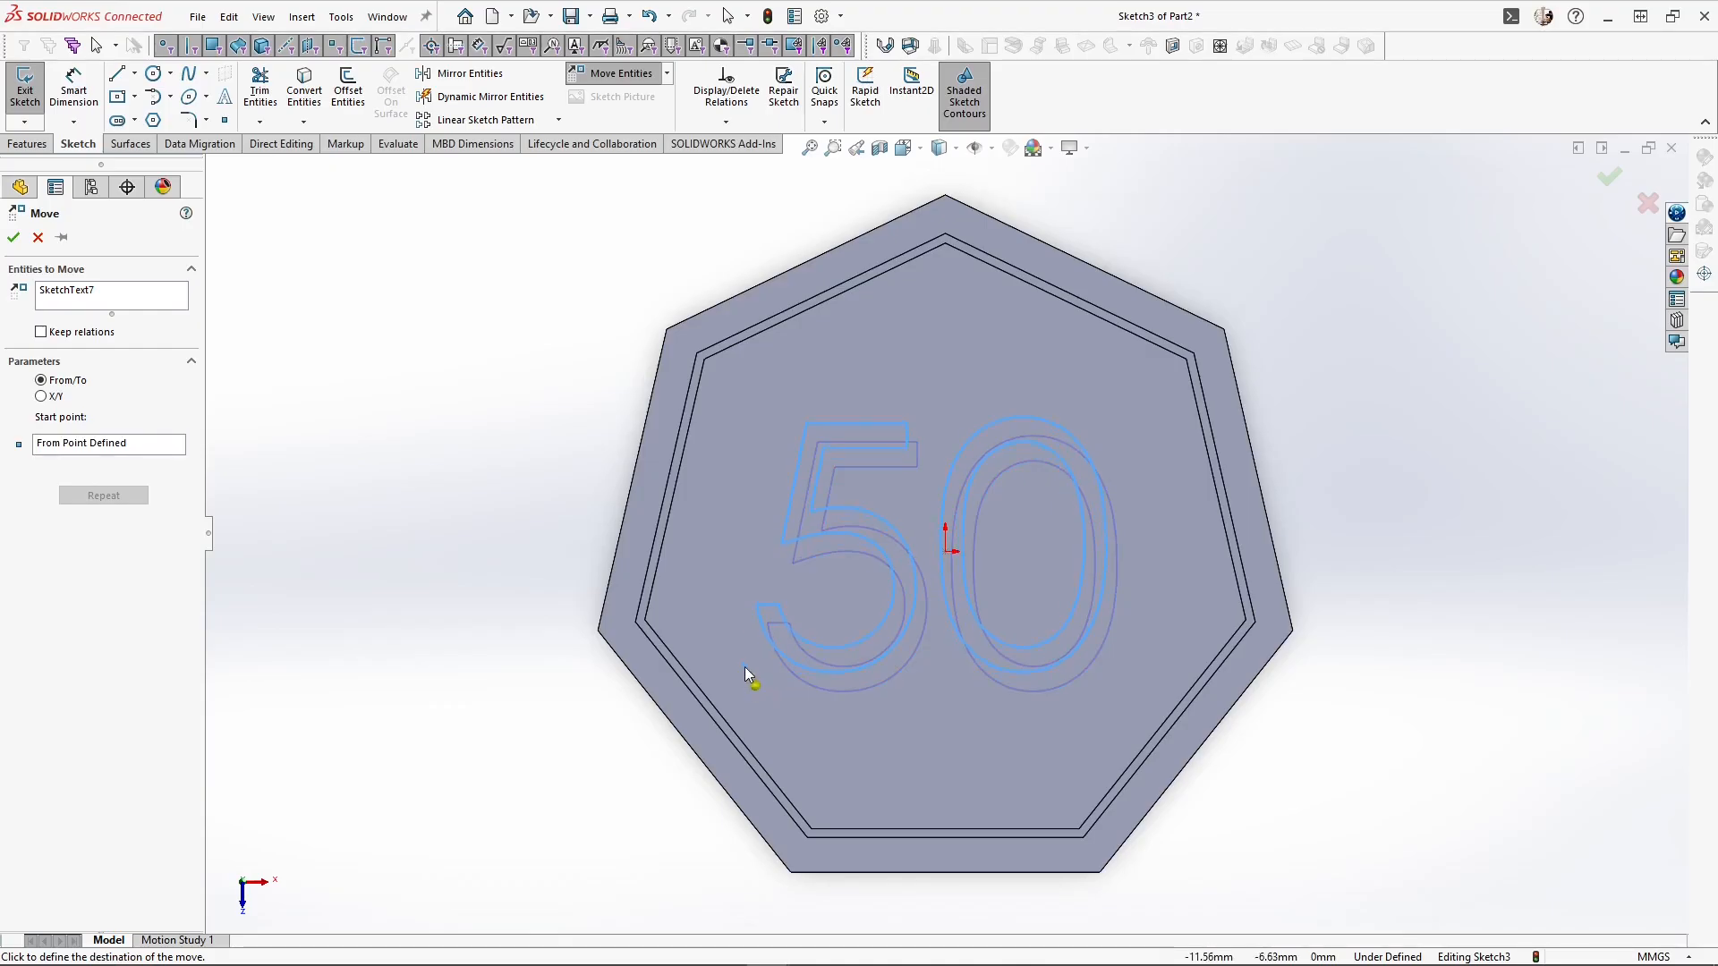
pyautogui.click(742, 670)
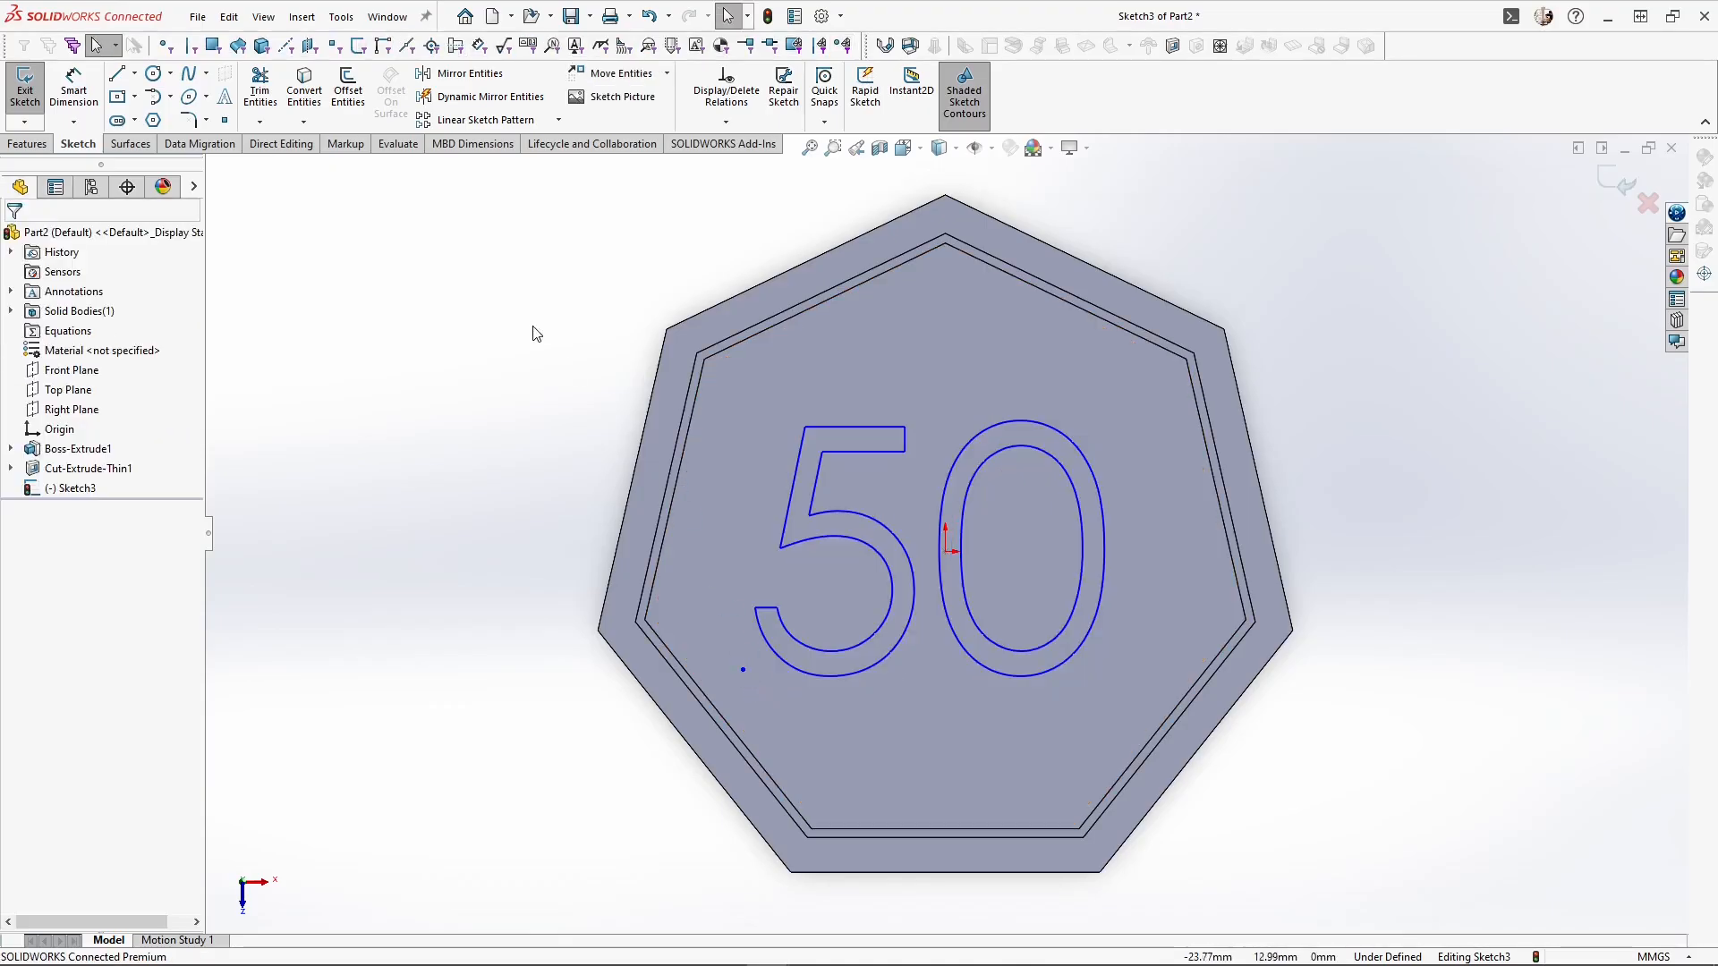
# Add a second sketch text p in Century Gothic Regular, overriding the document font
pyautogui.click(225, 96)
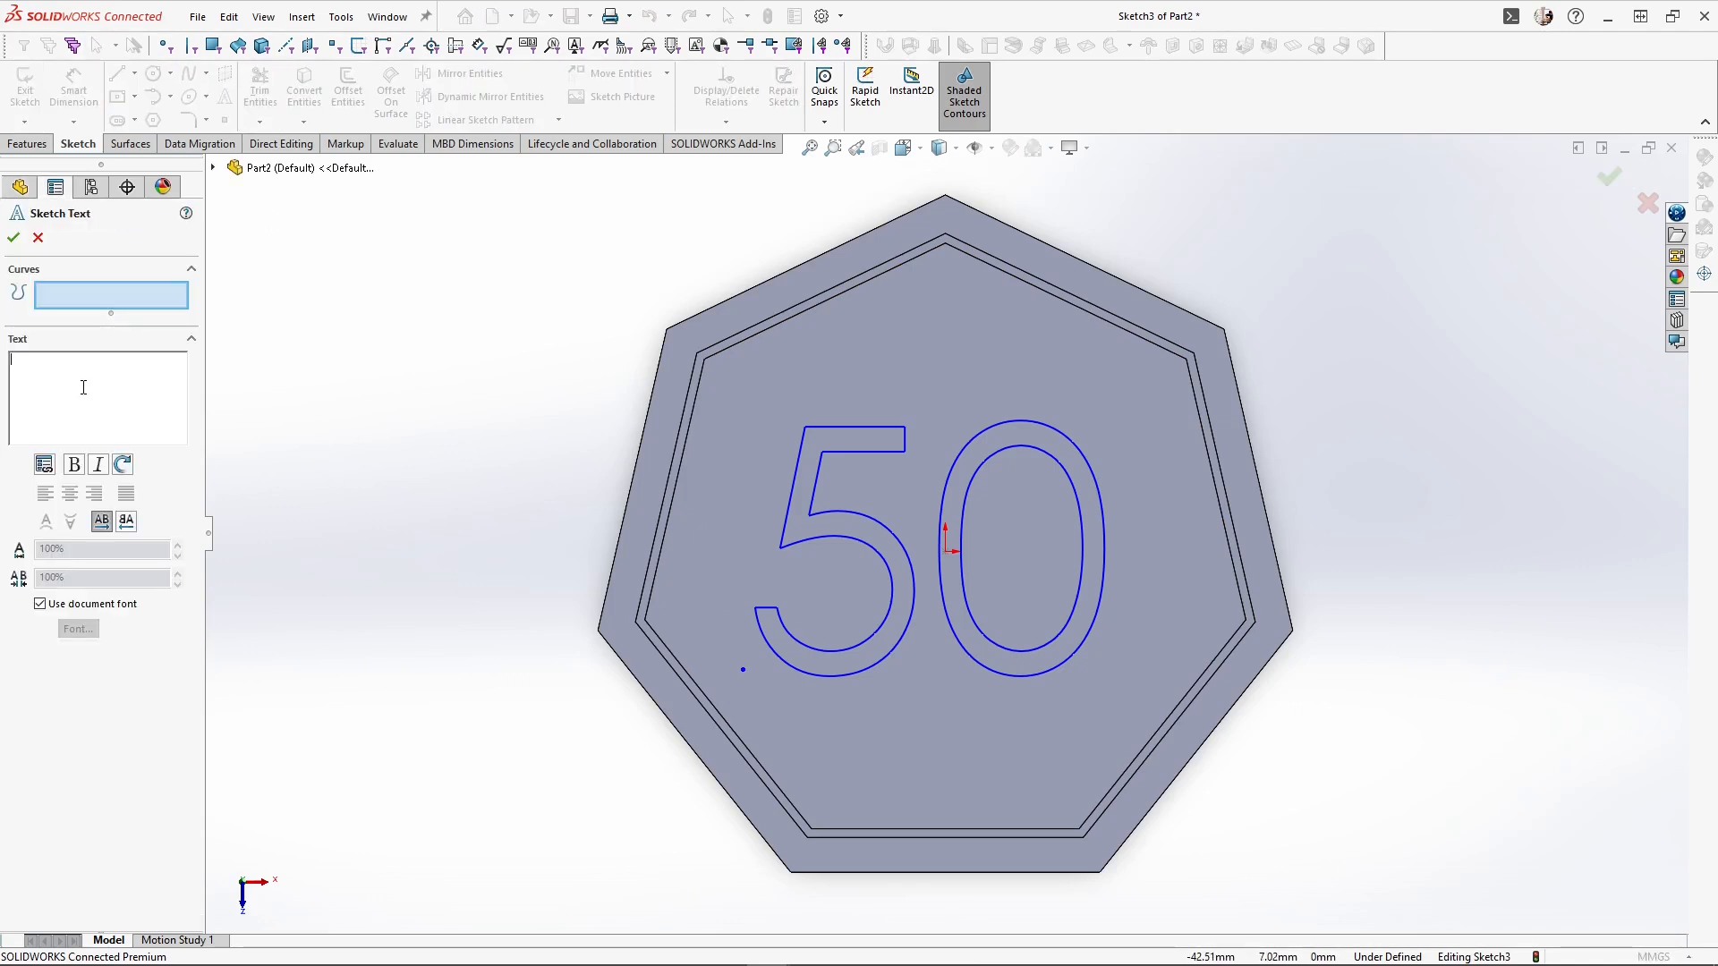
pyautogui.click(93, 602)
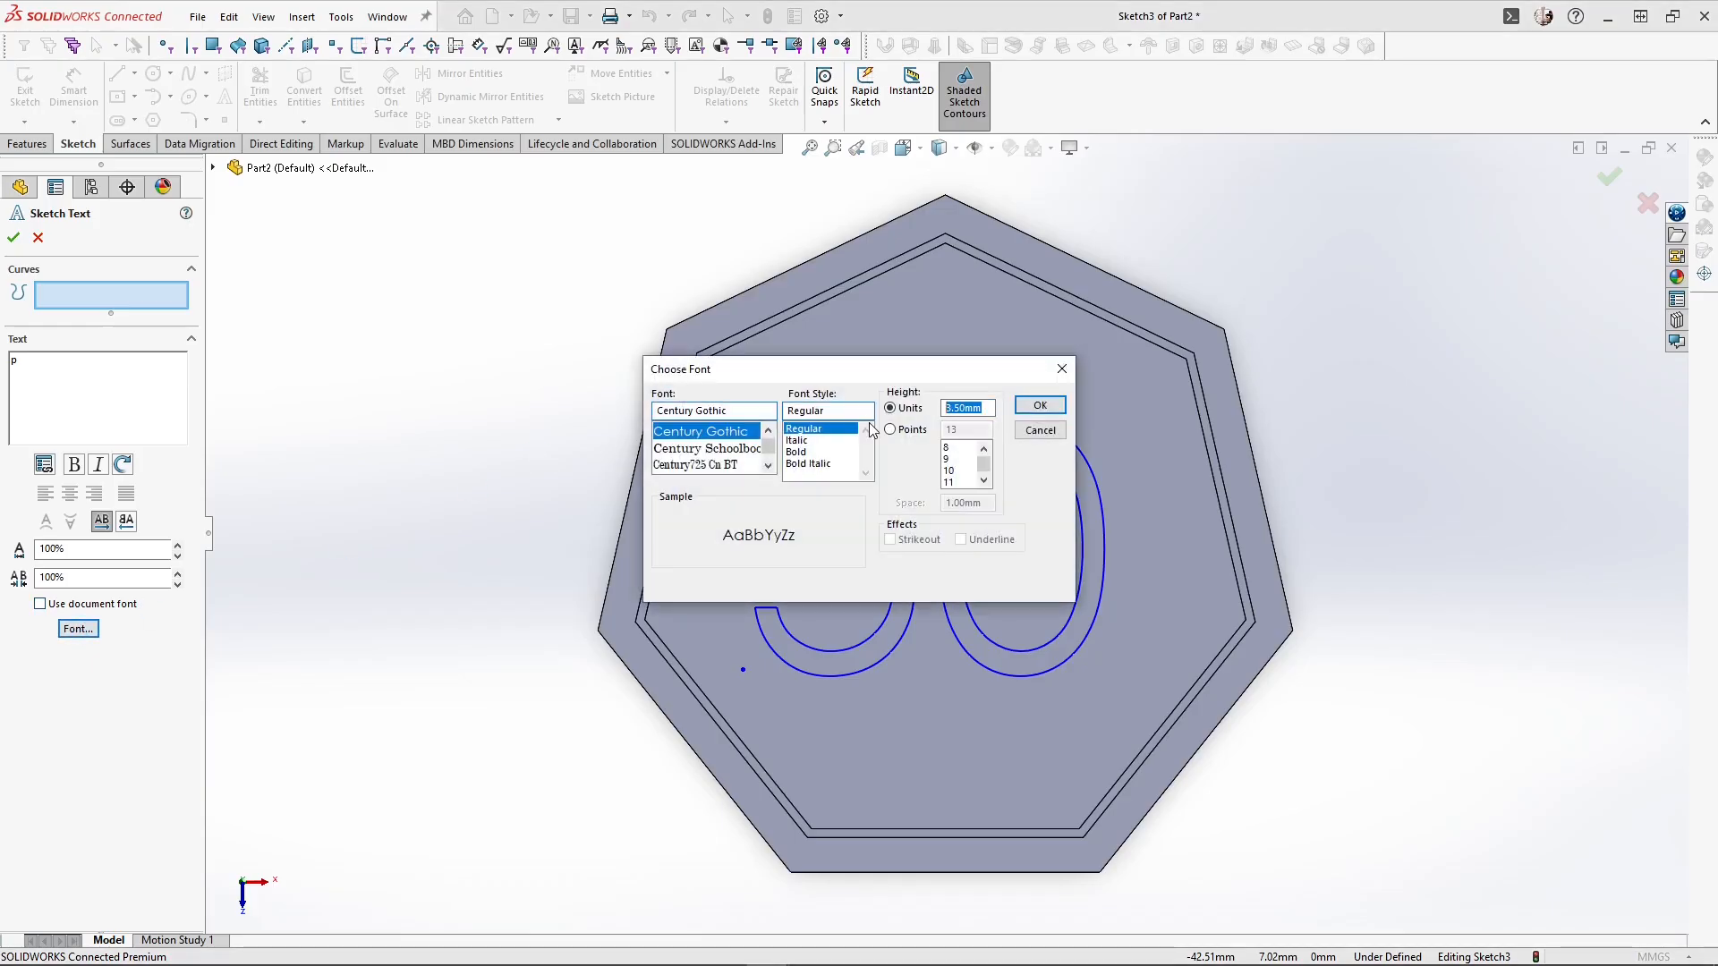
pyautogui.click(1038, 405)
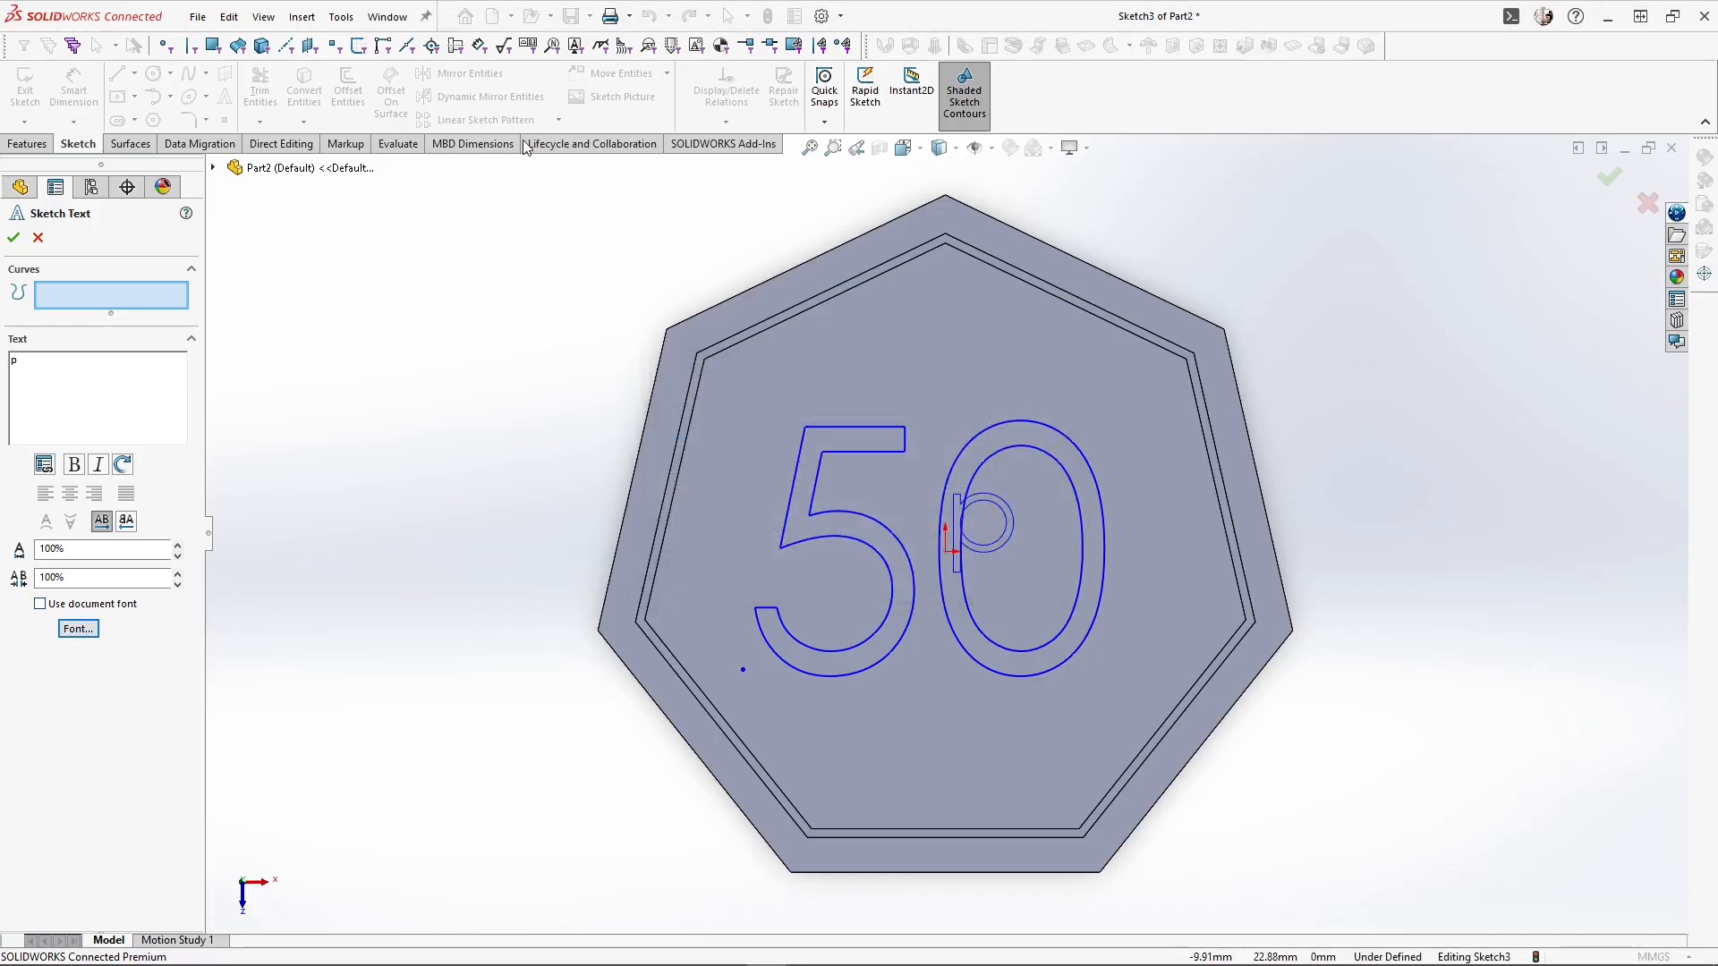
pyautogui.click(13, 237)
# Move the p text from the origin to the lower right of the 50, just inside the groove
pyautogui.click(617, 73)
pyautogui.click(948, 549)
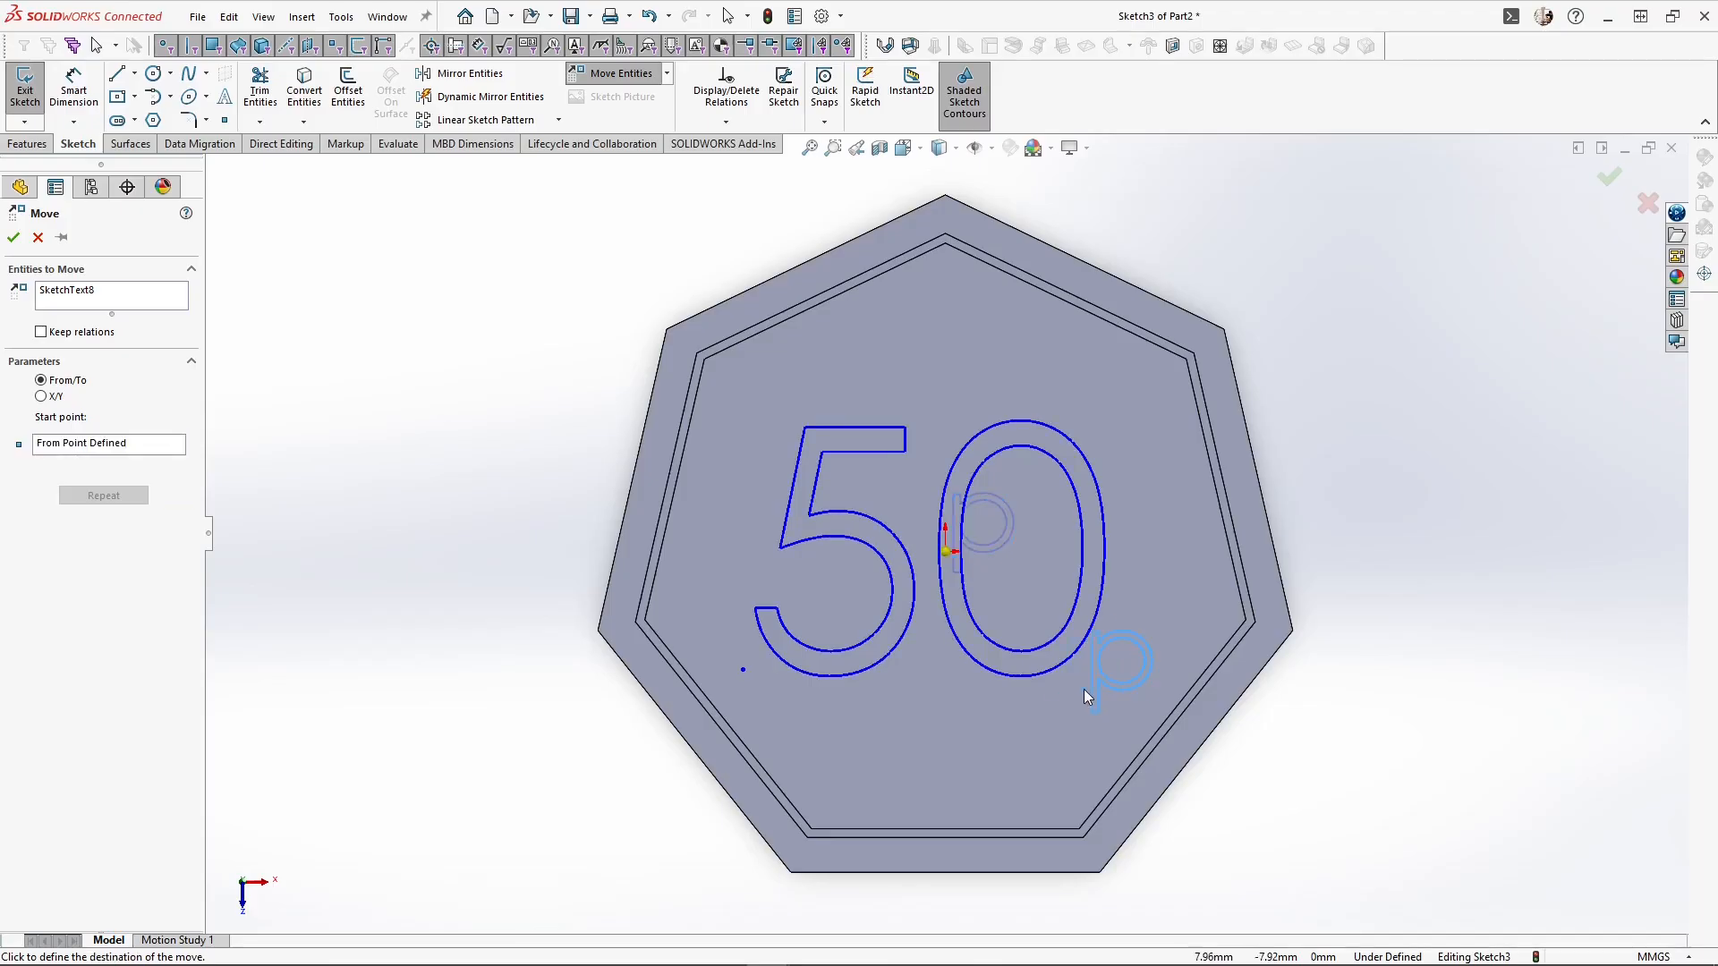
pyautogui.click(1097, 684)
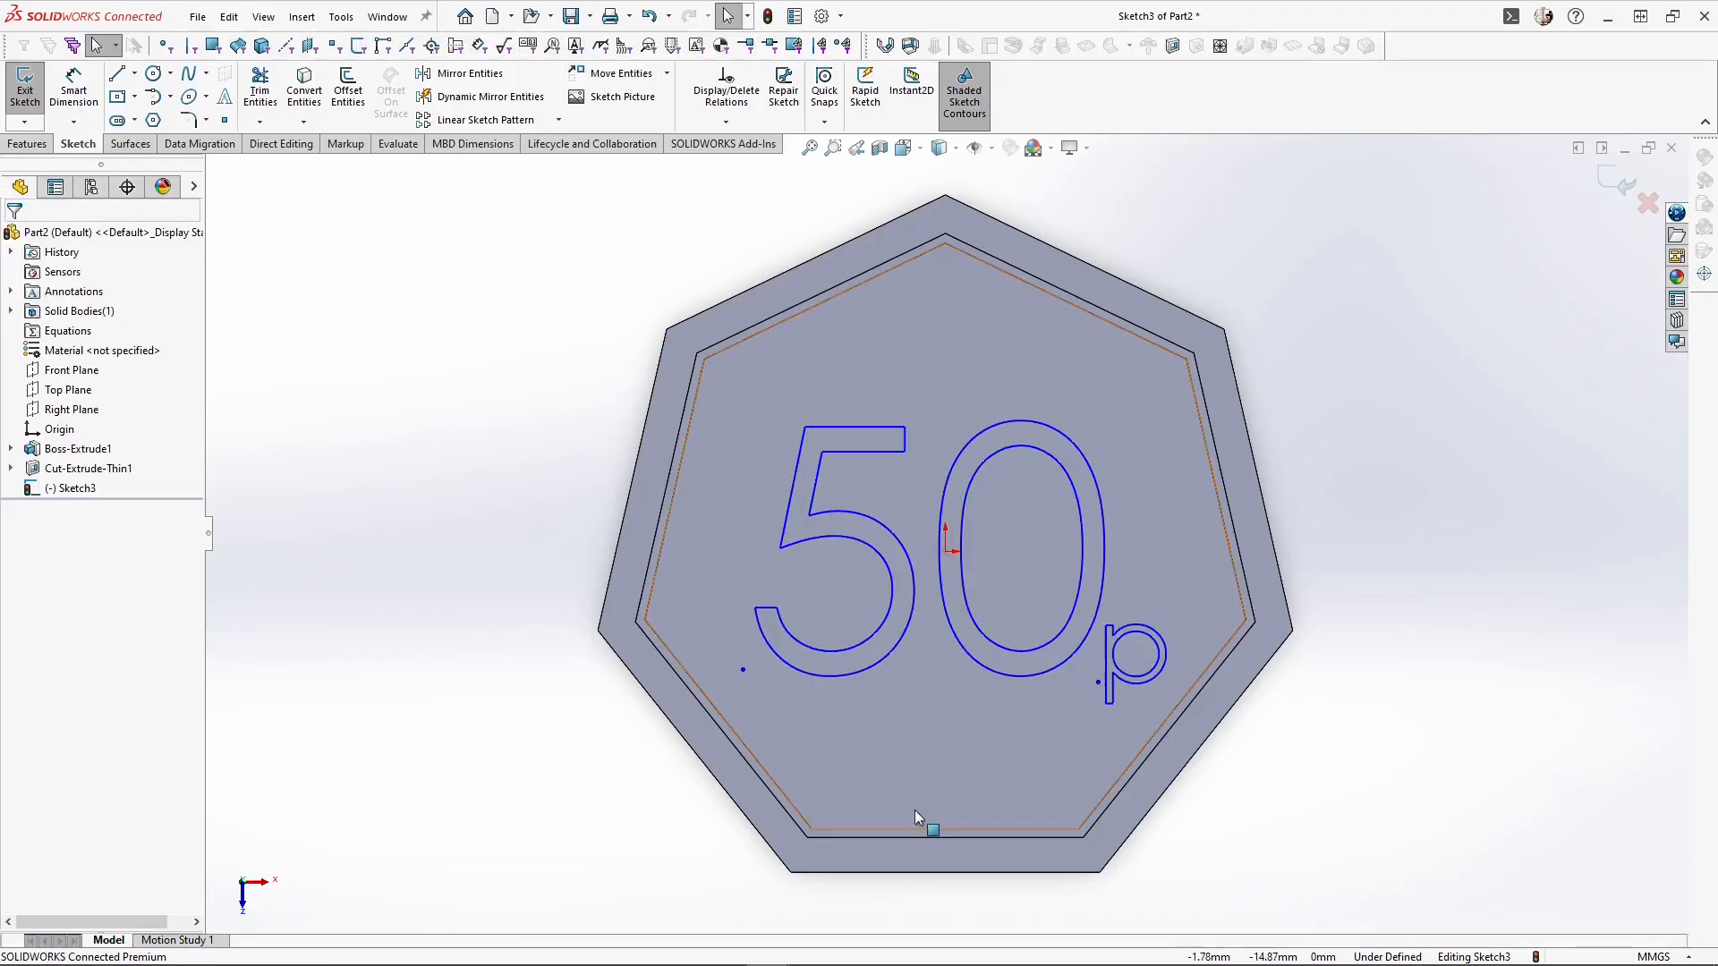
# Cut the 50p lettering 0.30 mm deep into the coin's upper face as a blind cut
pyautogui.click(27, 144)
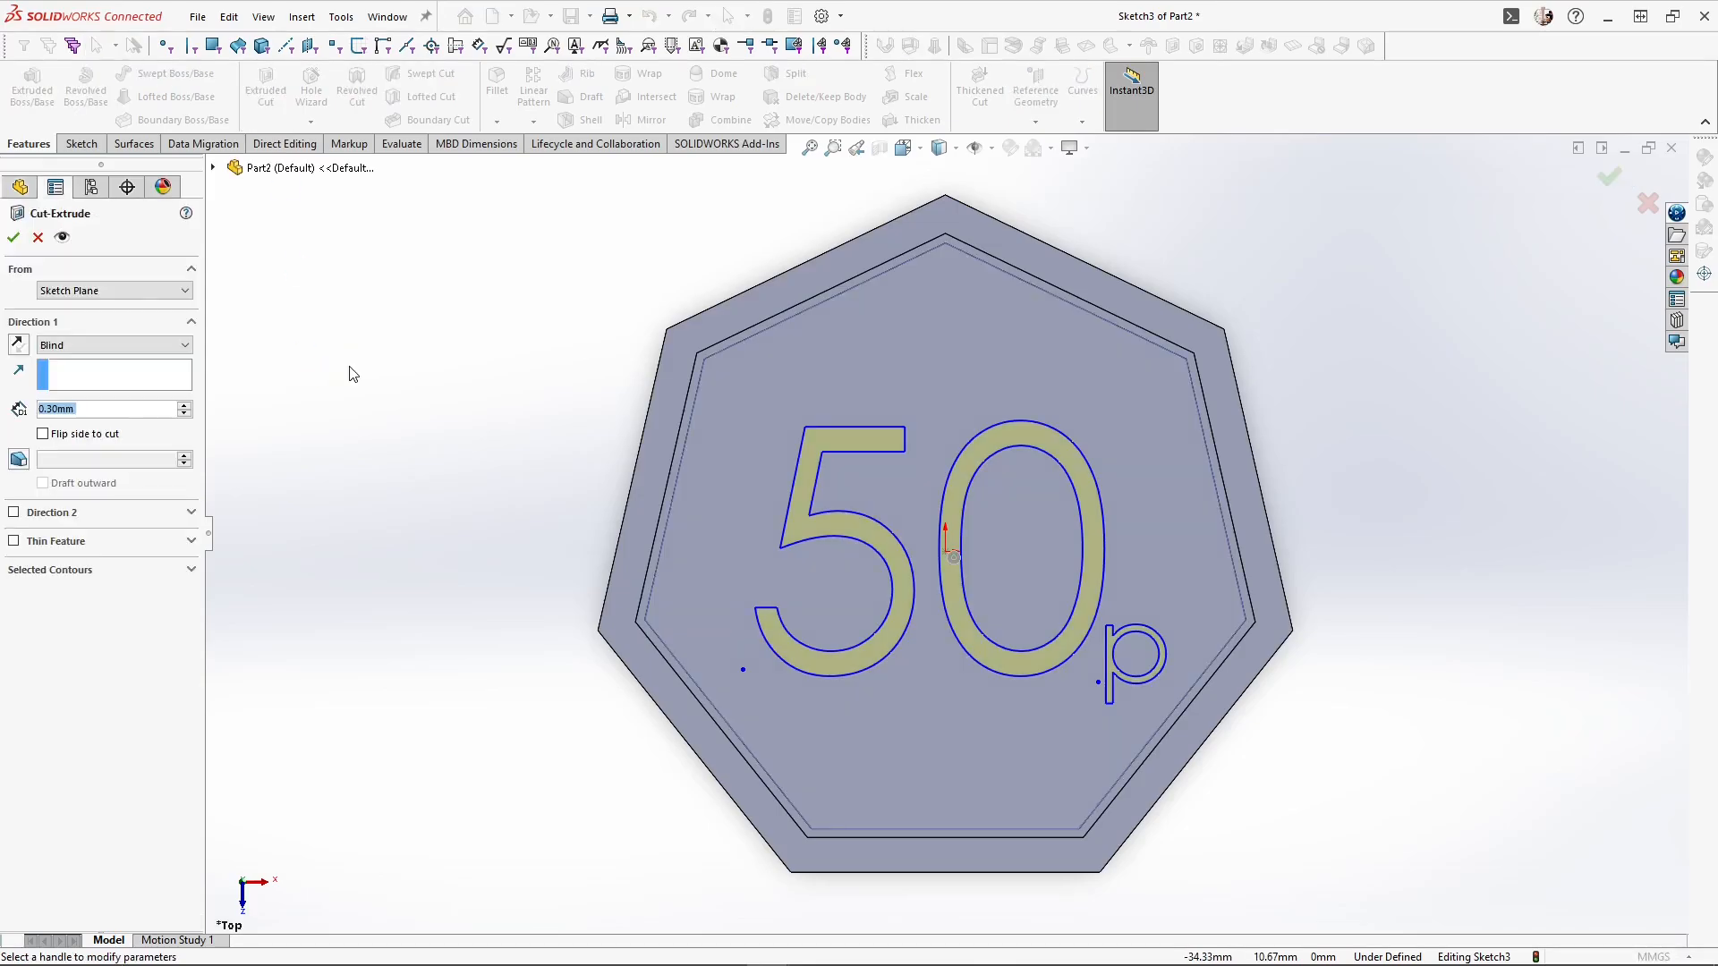
pyautogui.moveTo(629, 716); pyautogui.dragTo(636, 506, button='middle')
pyautogui.press('Return')
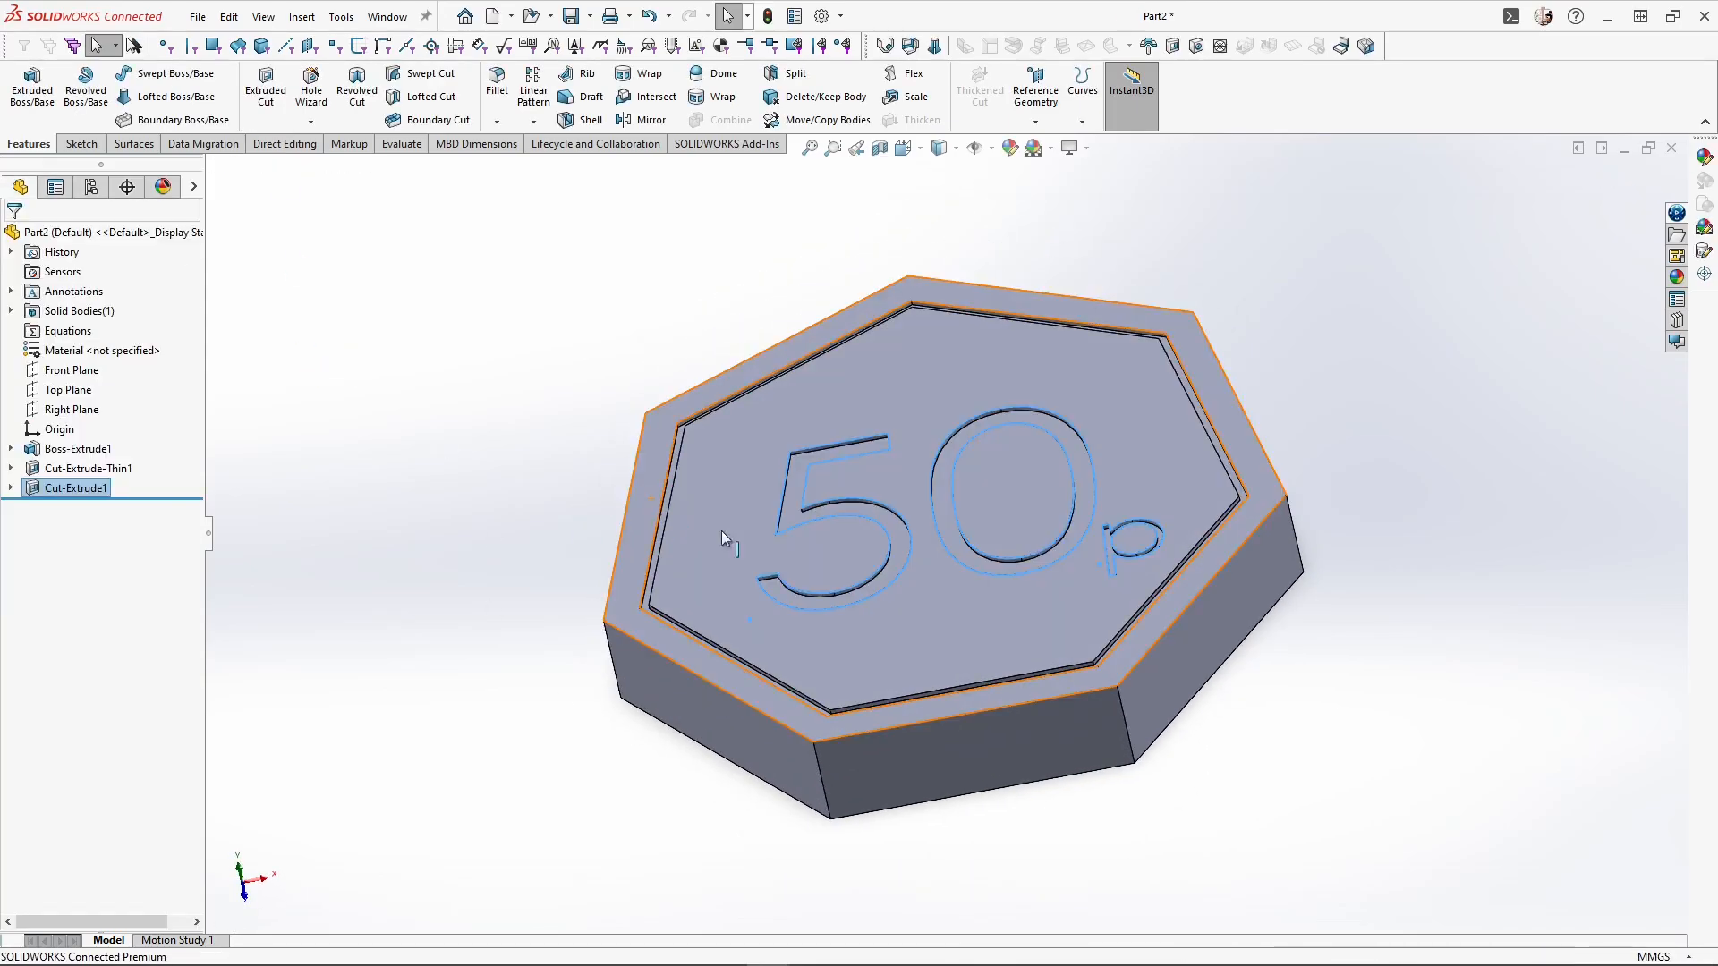
# Import 50p.dxf onto the coin's underside as a 2D sketch in millimetres, with import as reference turned off
pyautogui.moveTo(1291, 442); pyautogui.dragTo(990, 583, button='middle')
pyautogui.click(954, 583)
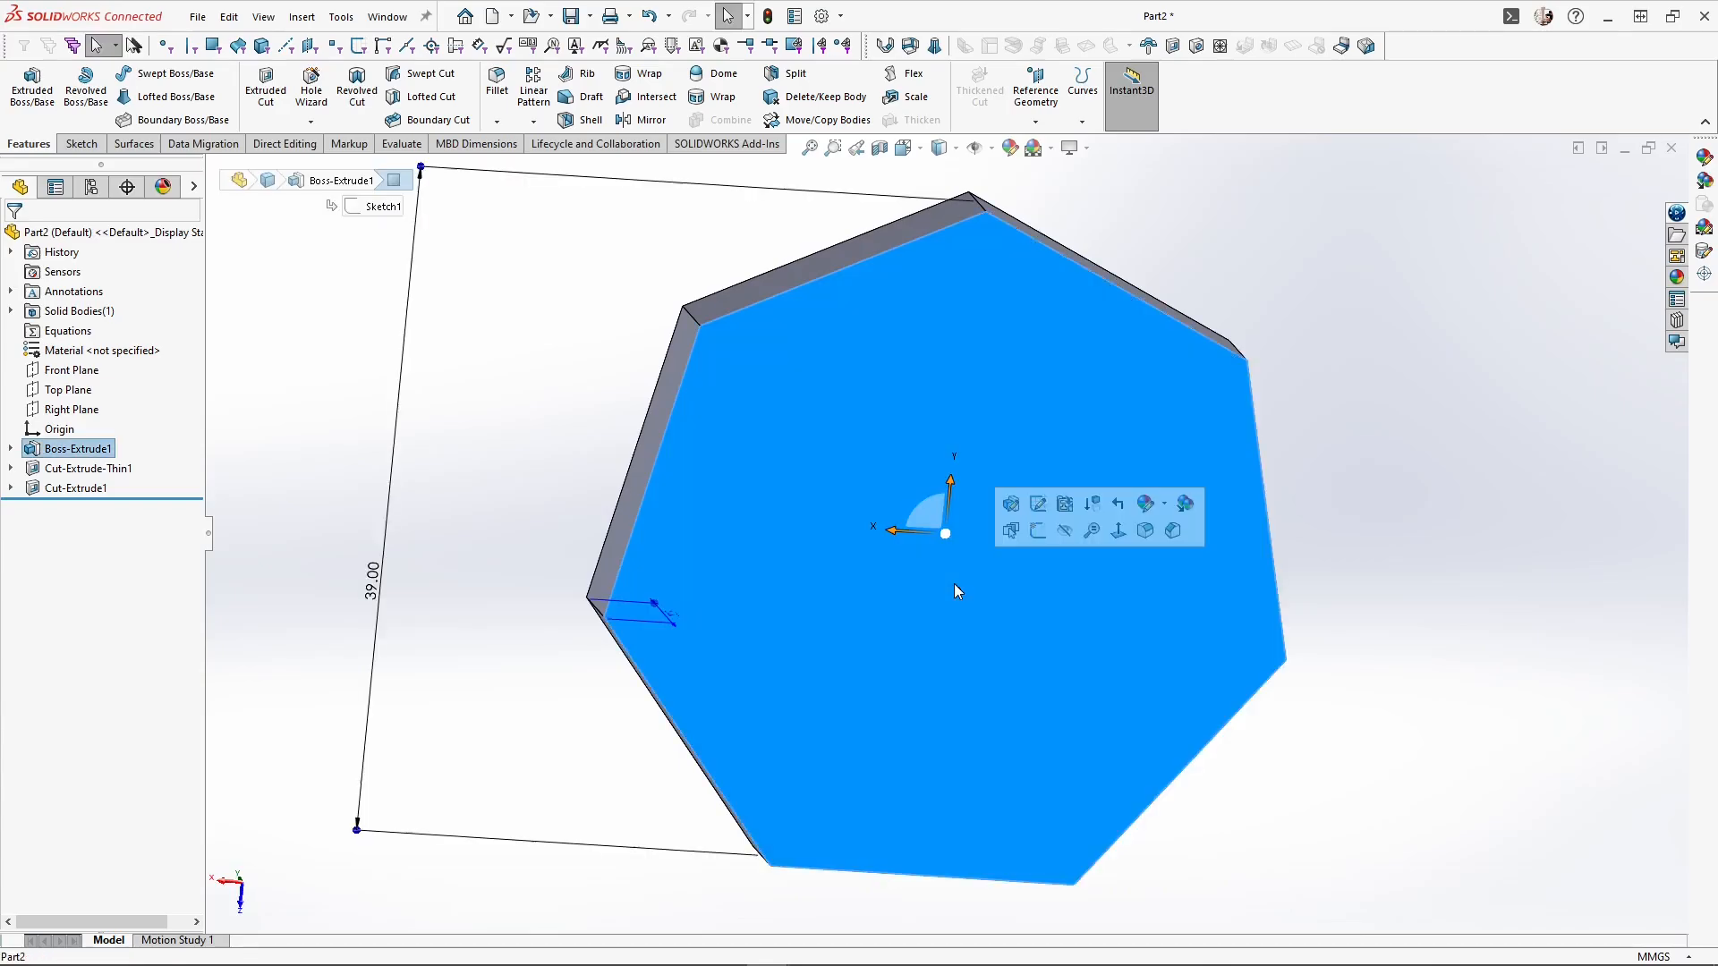
pyautogui.click(301, 17)
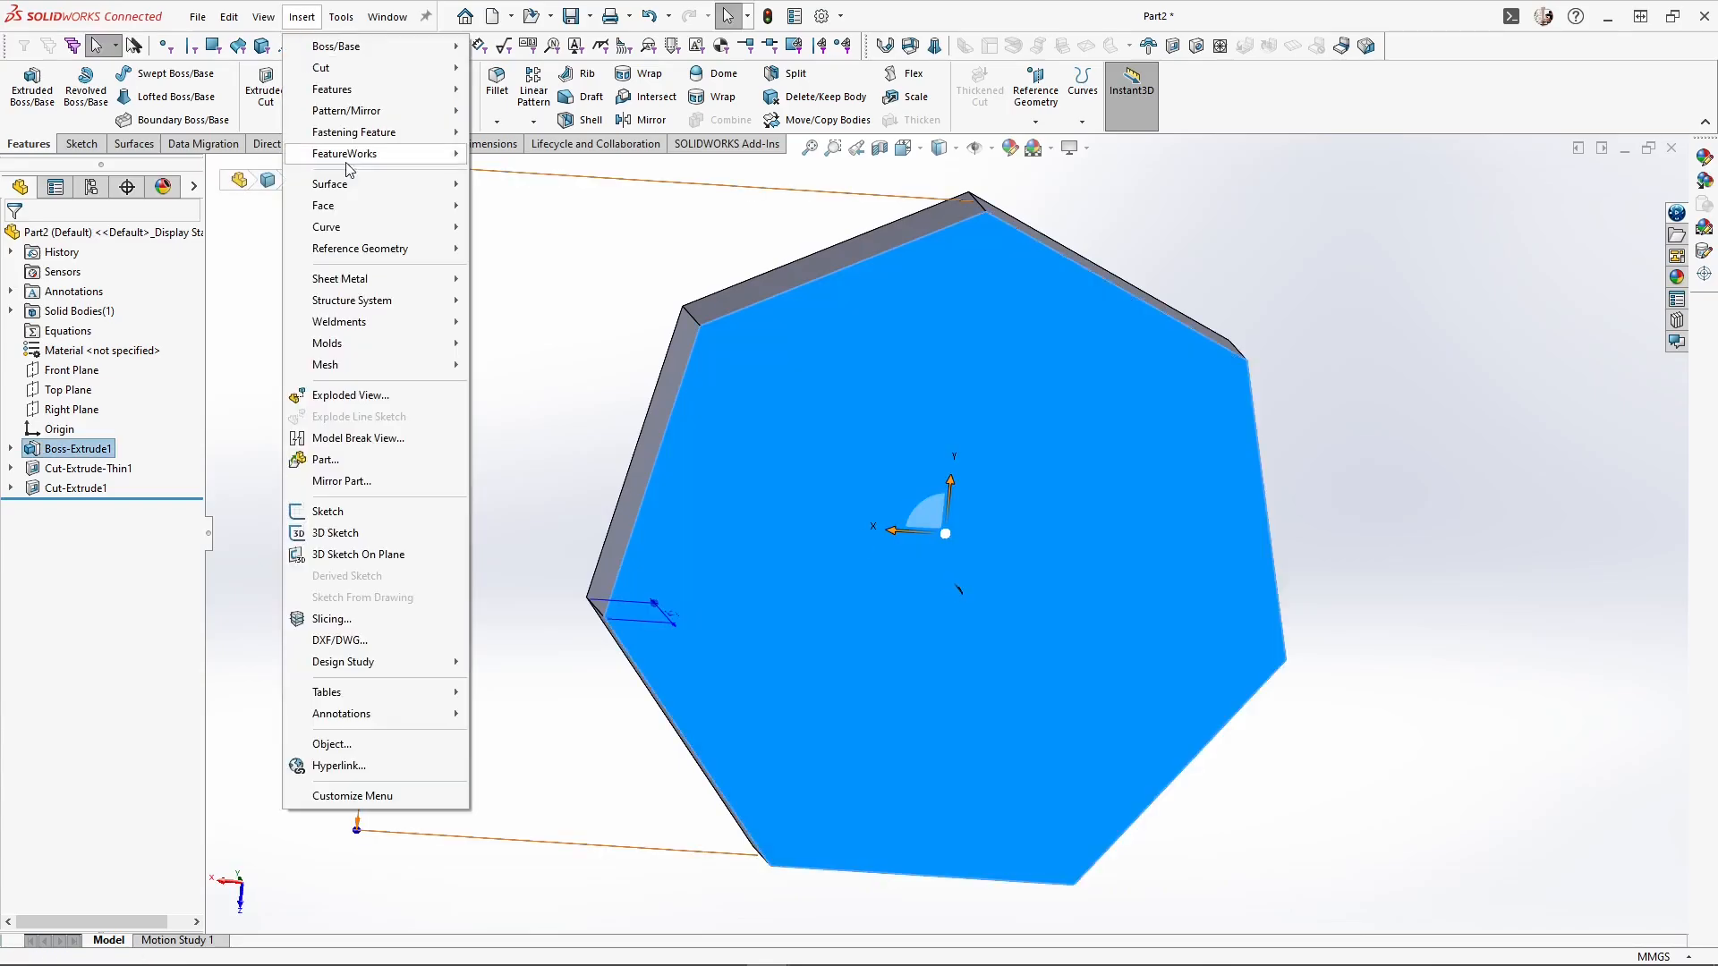
pyautogui.click(344, 640)
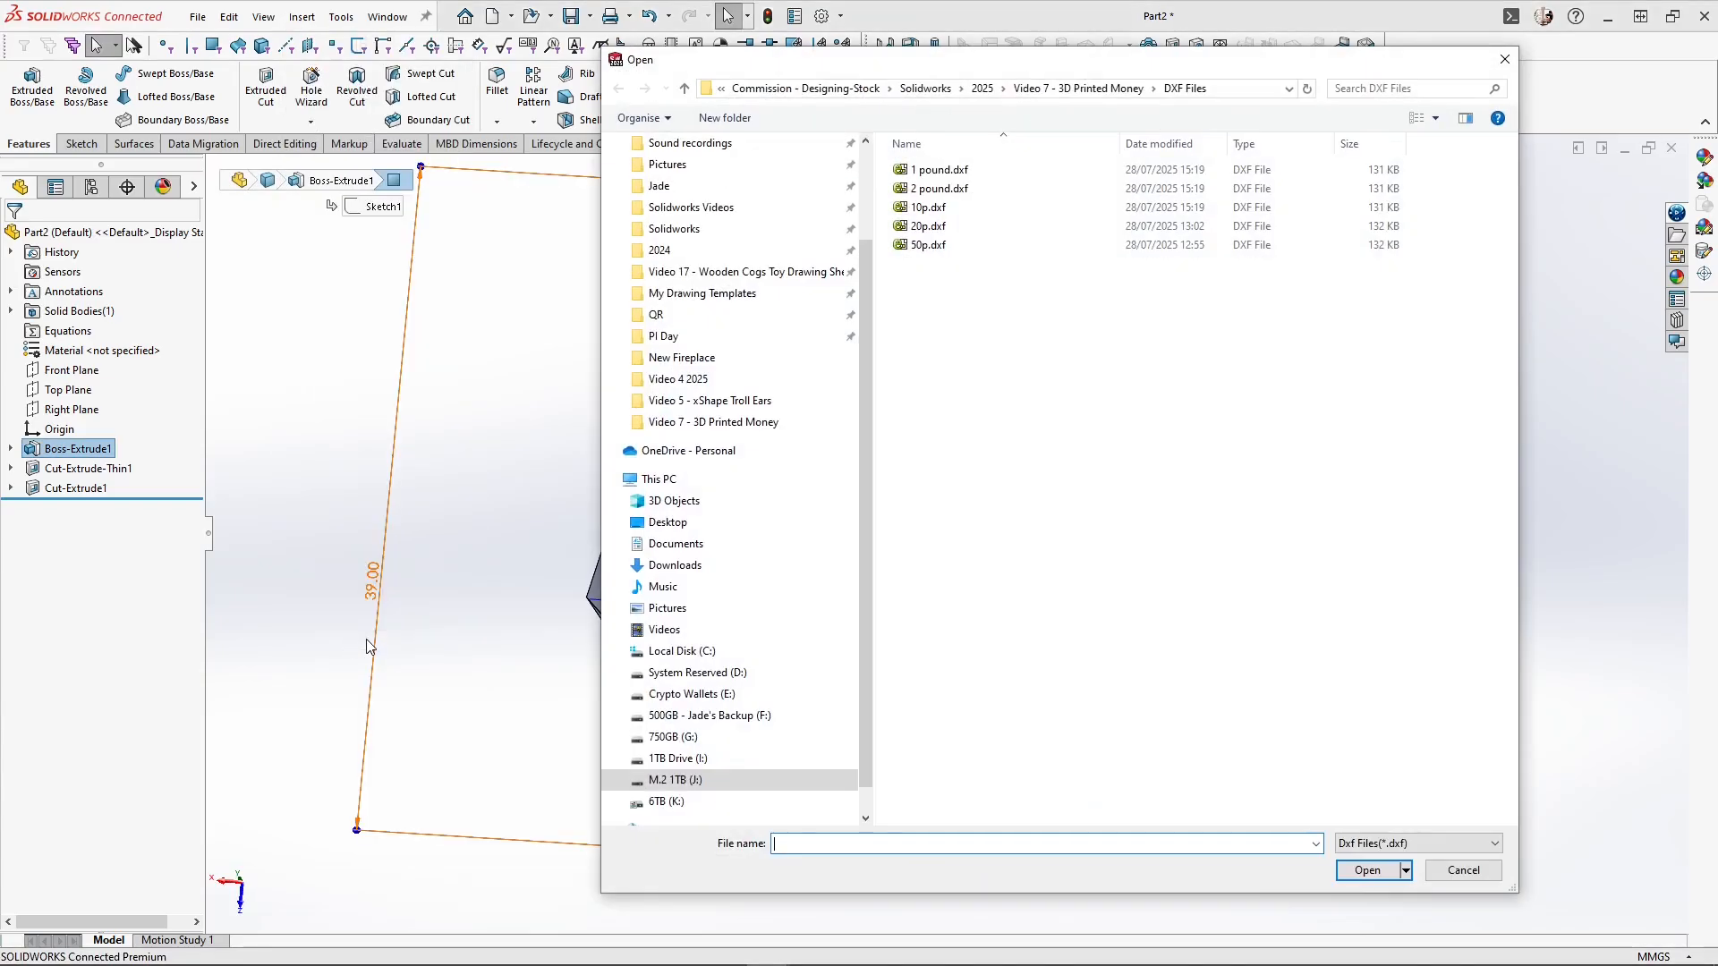
pyautogui.doubleClick(977, 244)
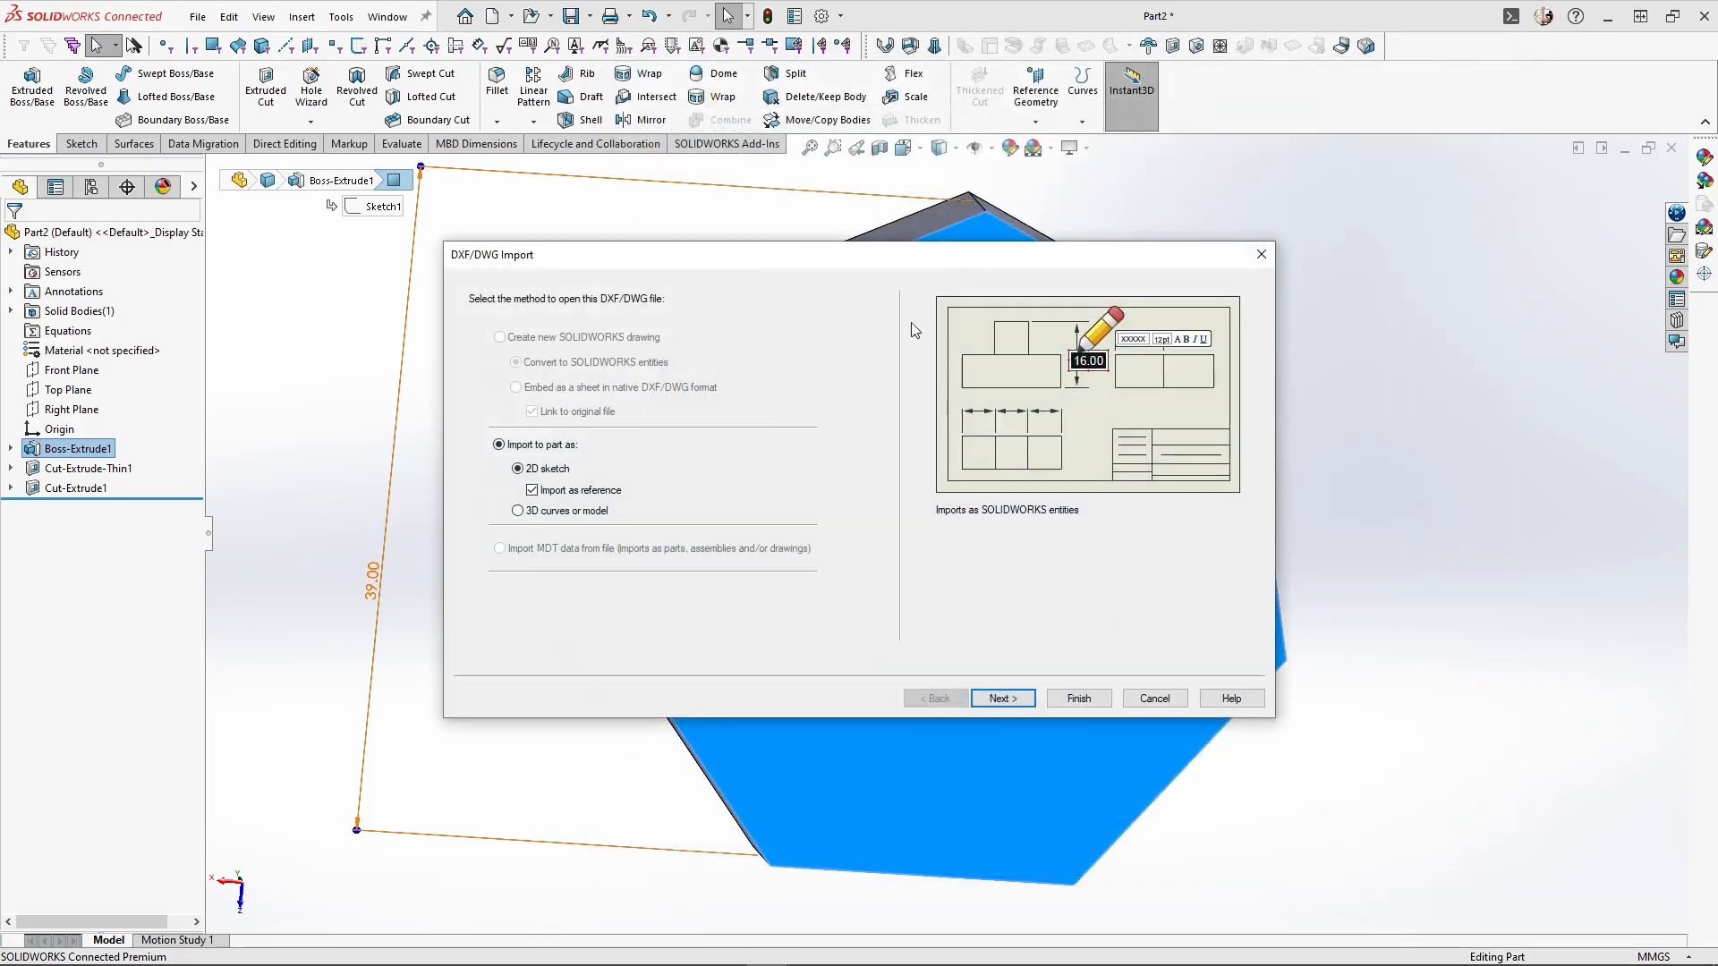
pyautogui.click(609, 492)
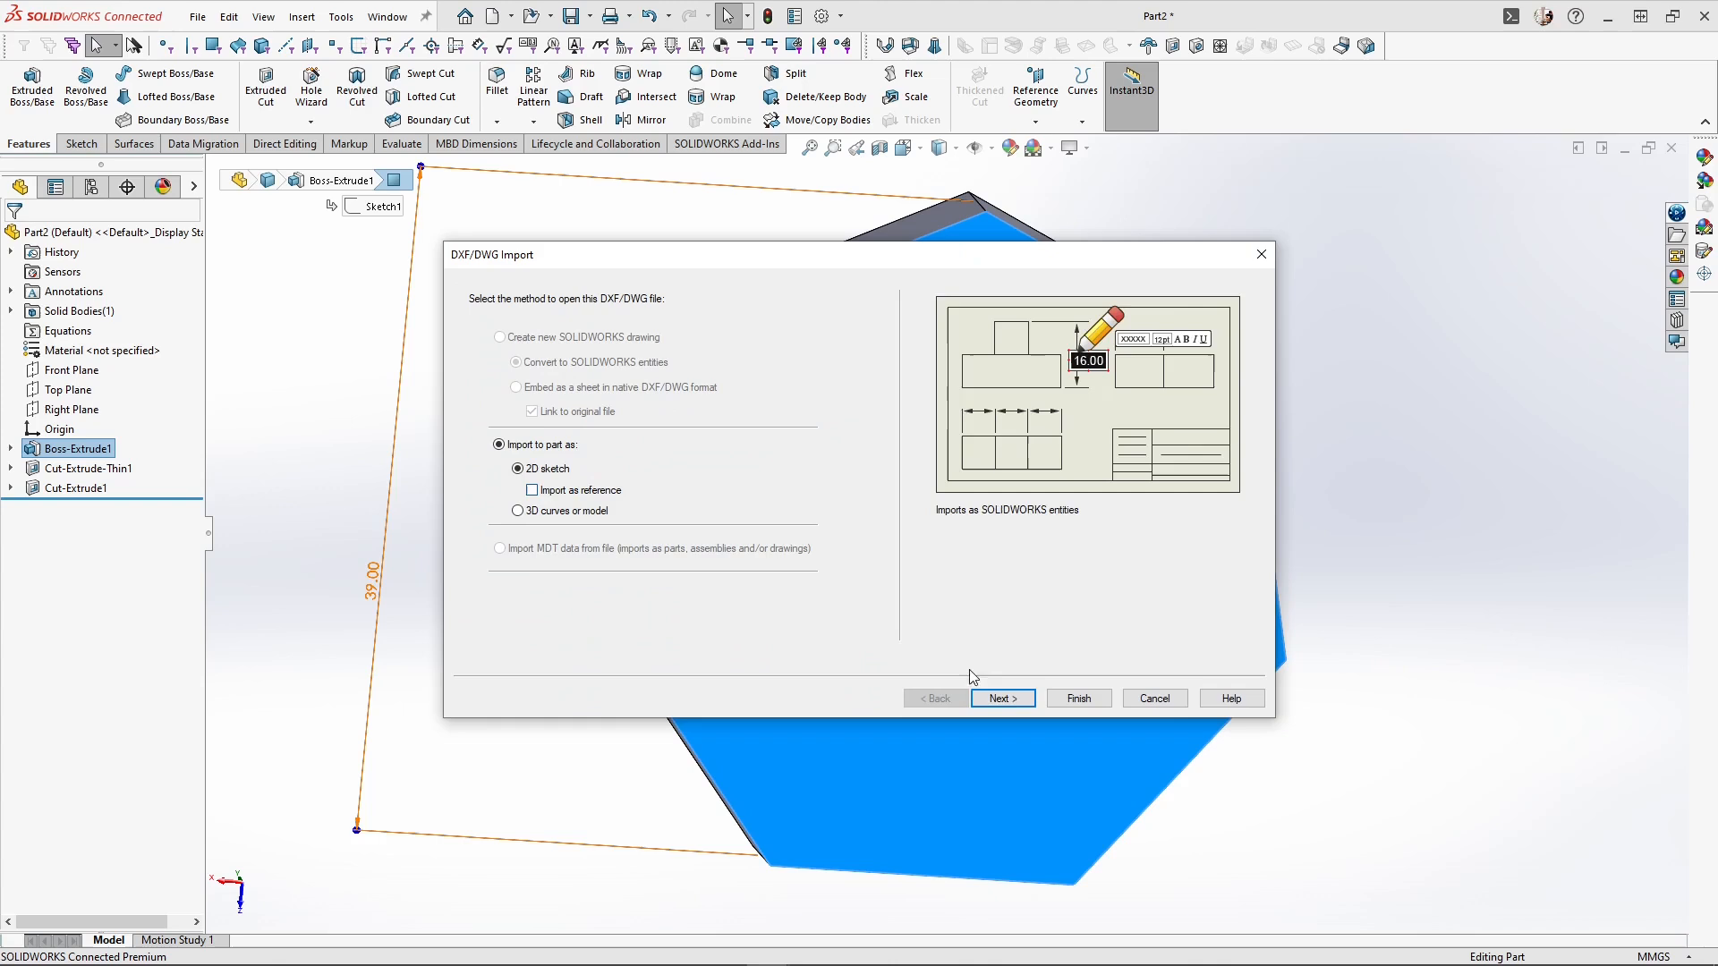
pyautogui.click(1010, 699)
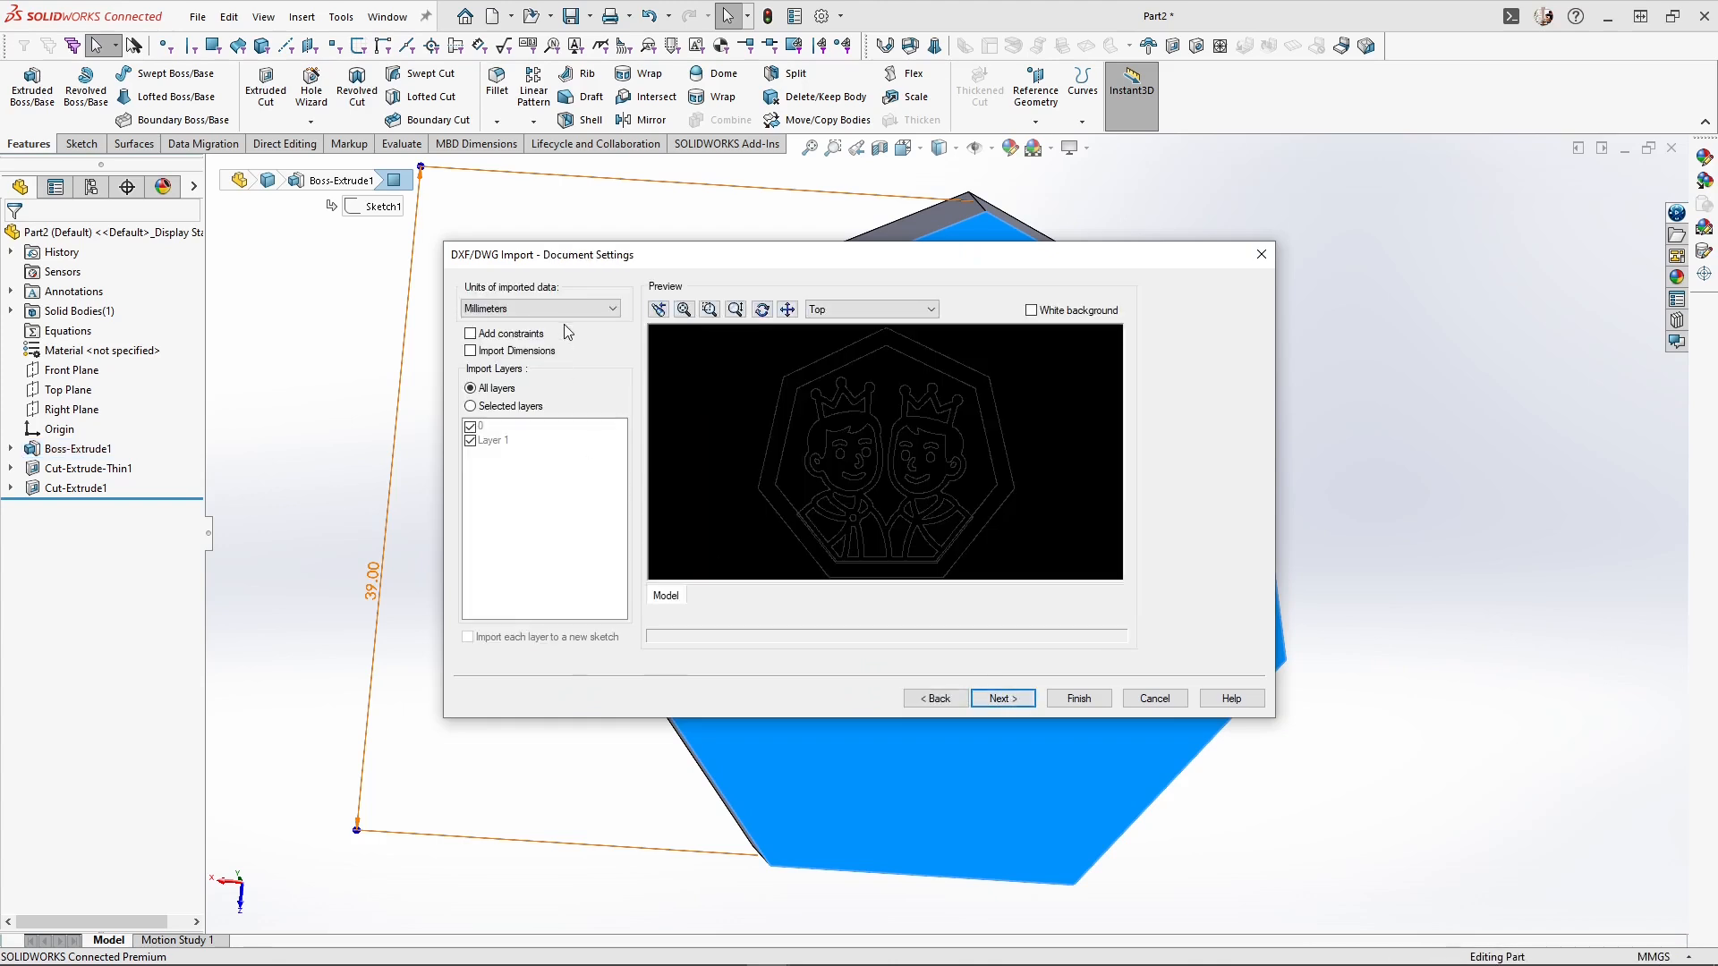
pyautogui.click(1095, 703)
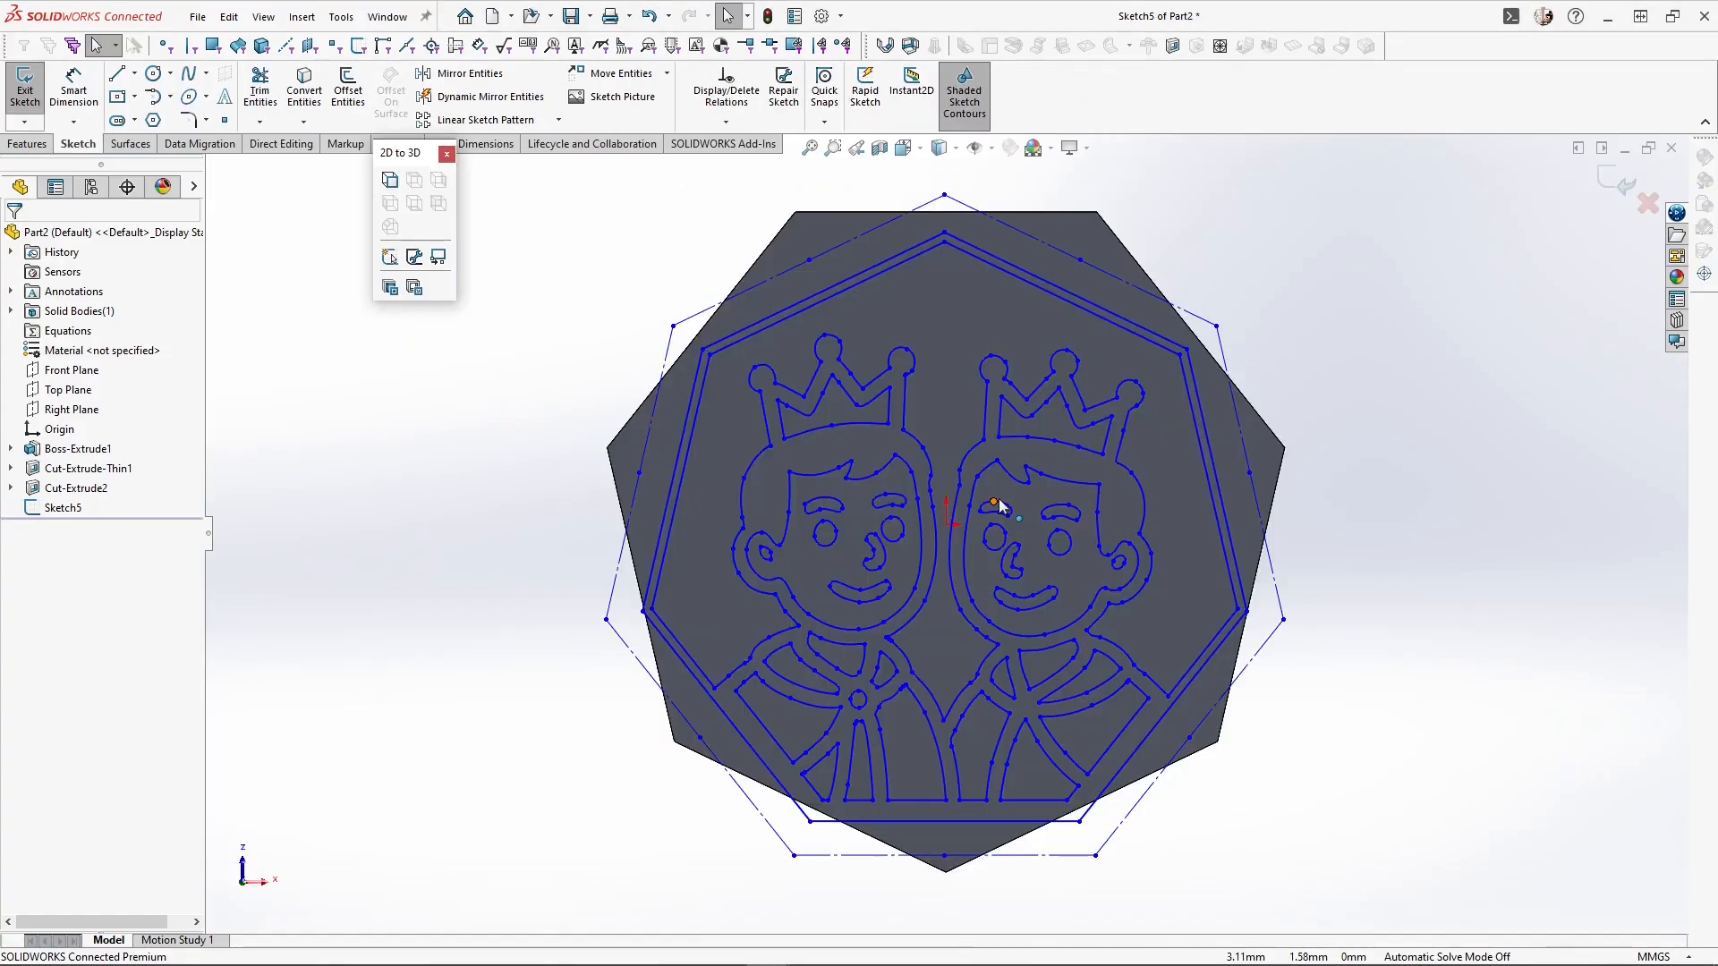
# Rotate all imported sketch entities 180 degrees about the origin
pyautogui.press('z')
pyautogui.moveTo(628, 239)
pyautogui.mouseDown()
pyautogui.moveTo(711, 382)
pyautogui.moveTo(1306, 811)
pyautogui.mouseUp()
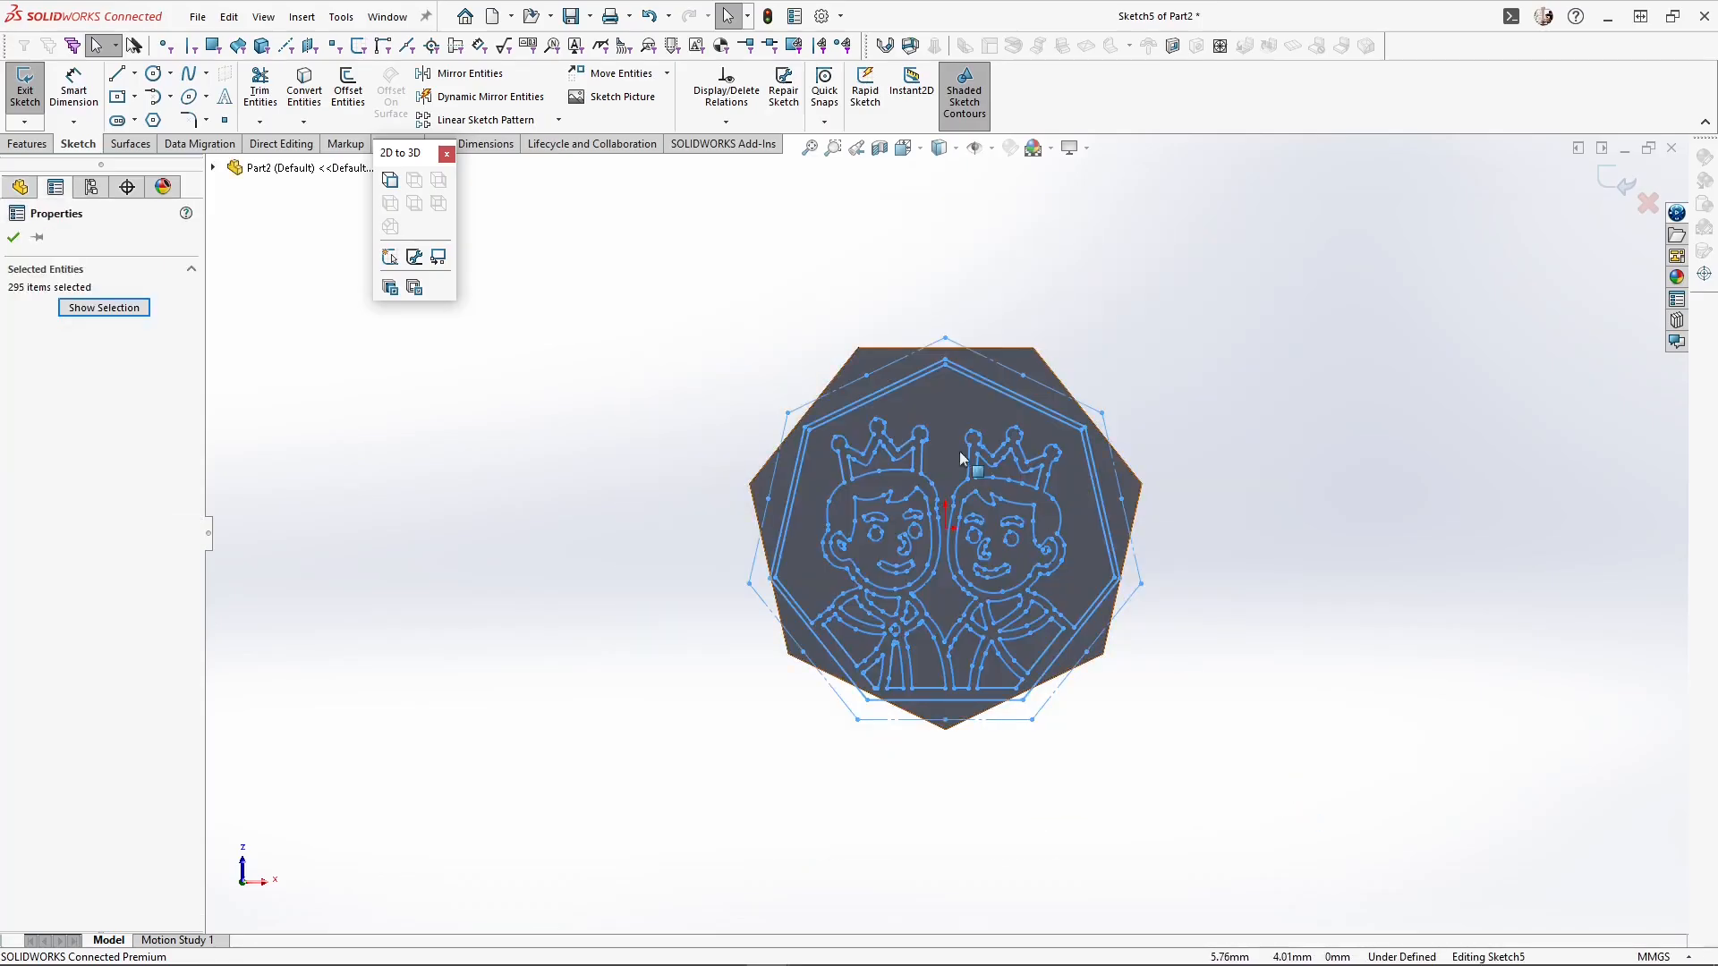
pyautogui.click(667, 74)
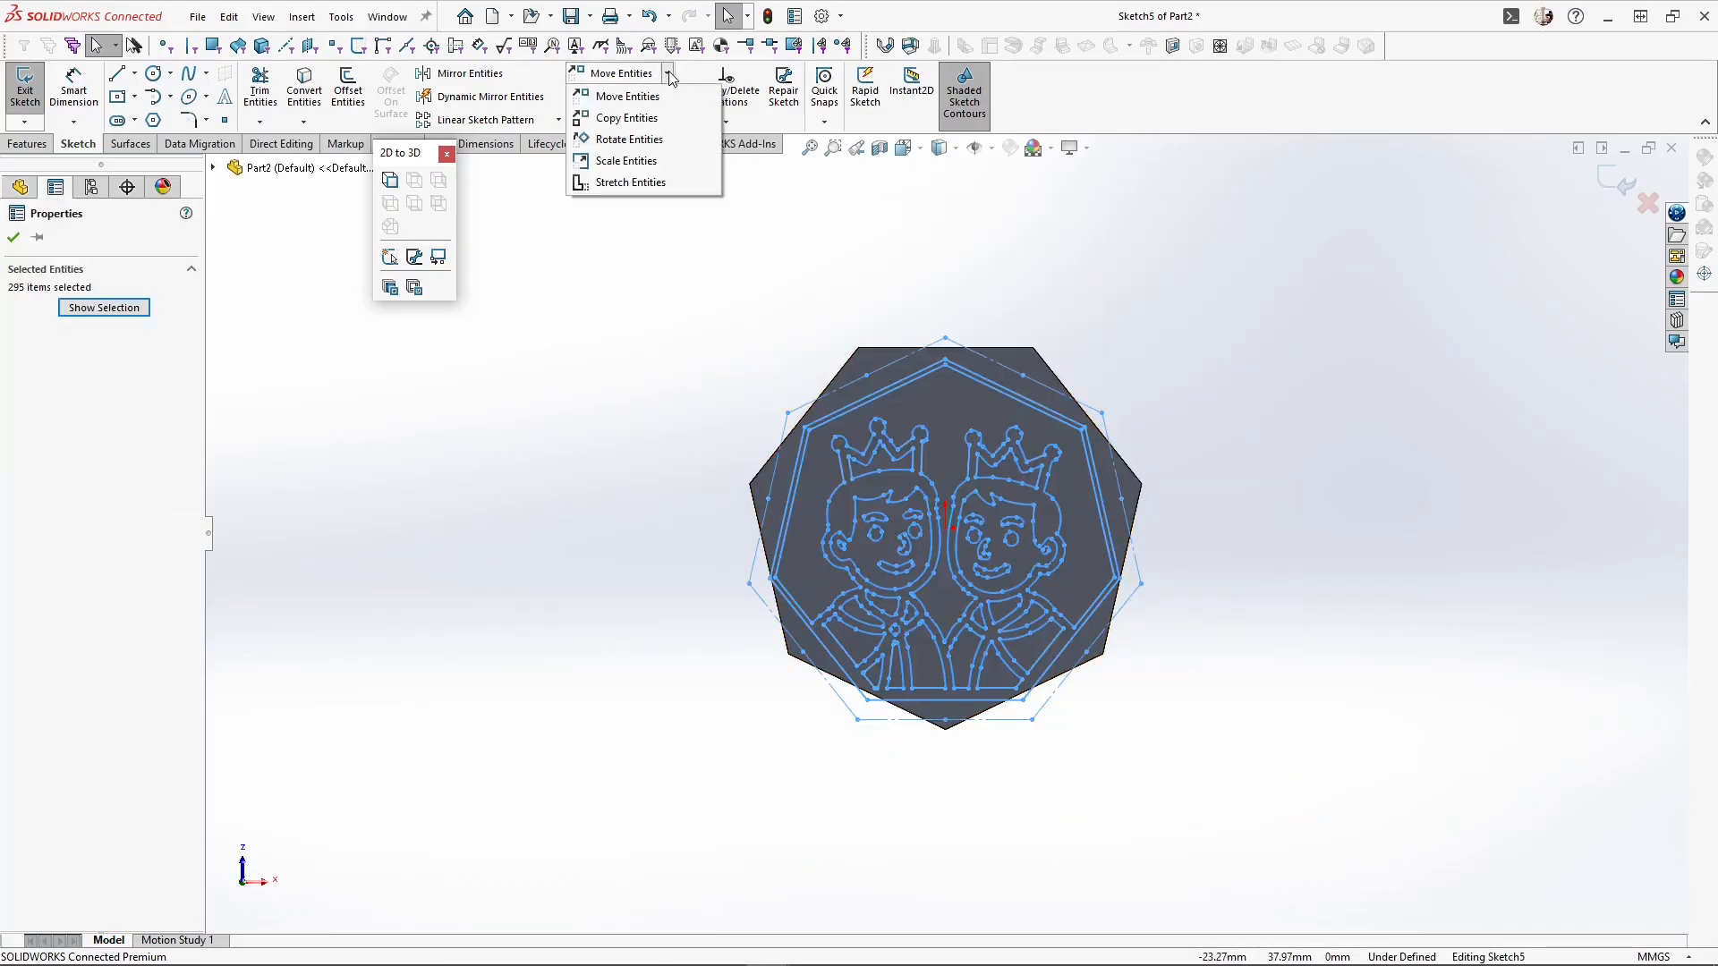
pyautogui.click(655, 139)
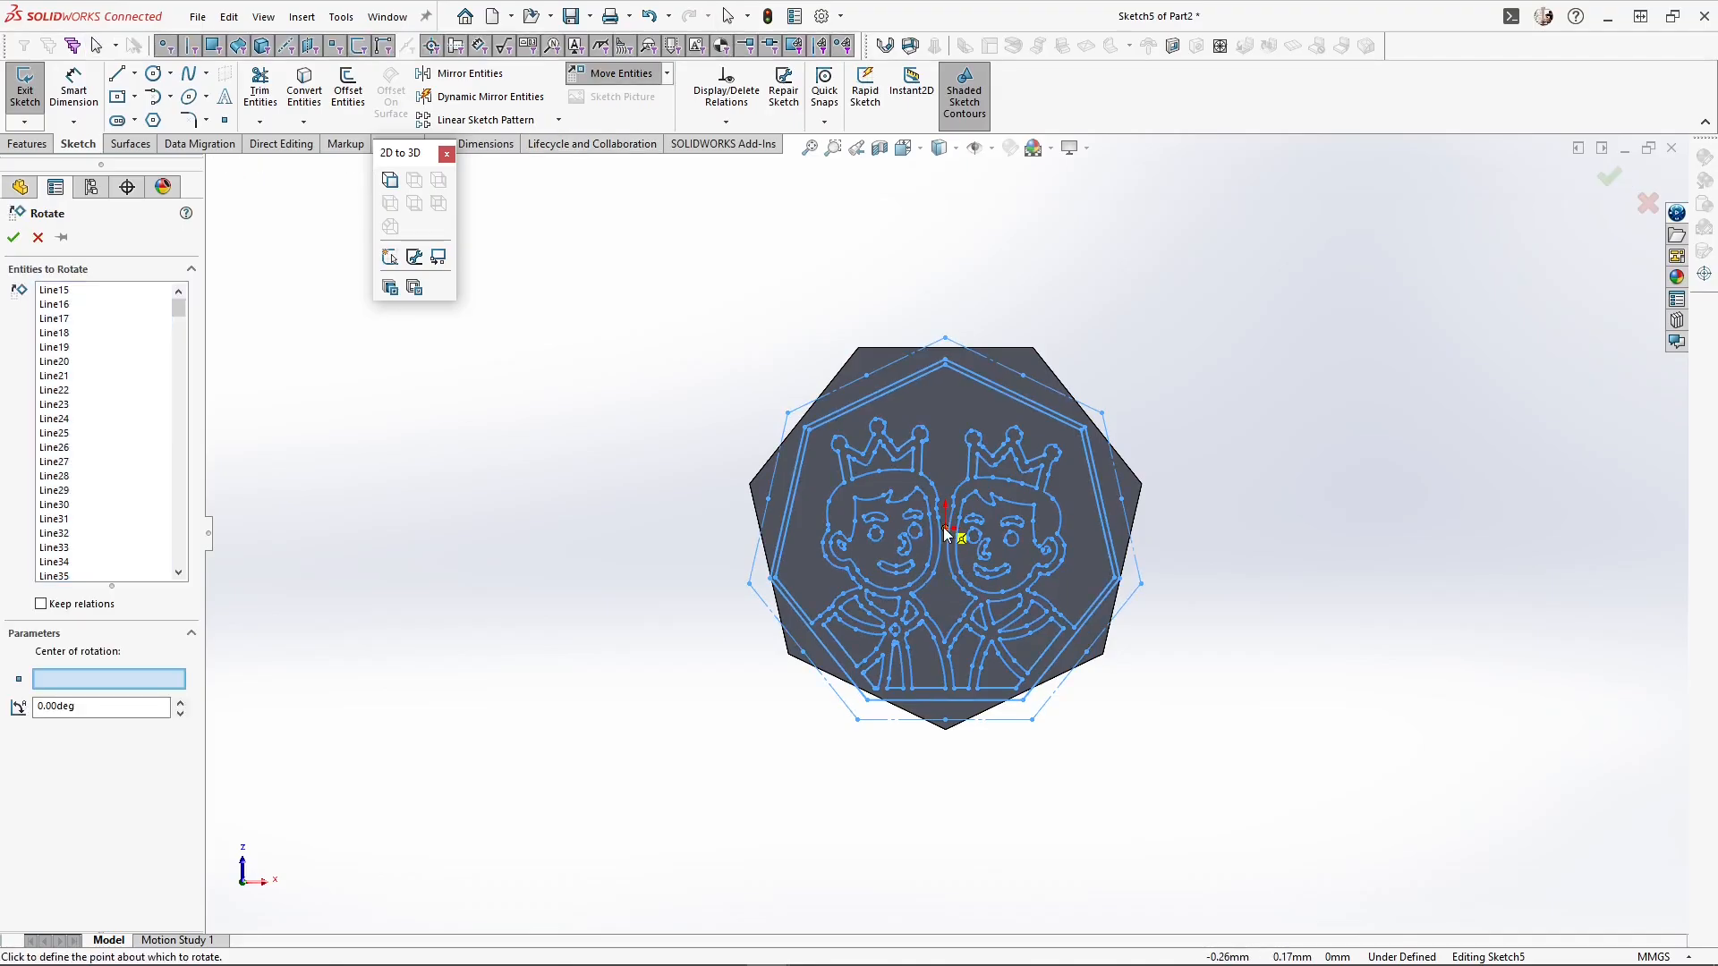
pyautogui.click(947, 530)
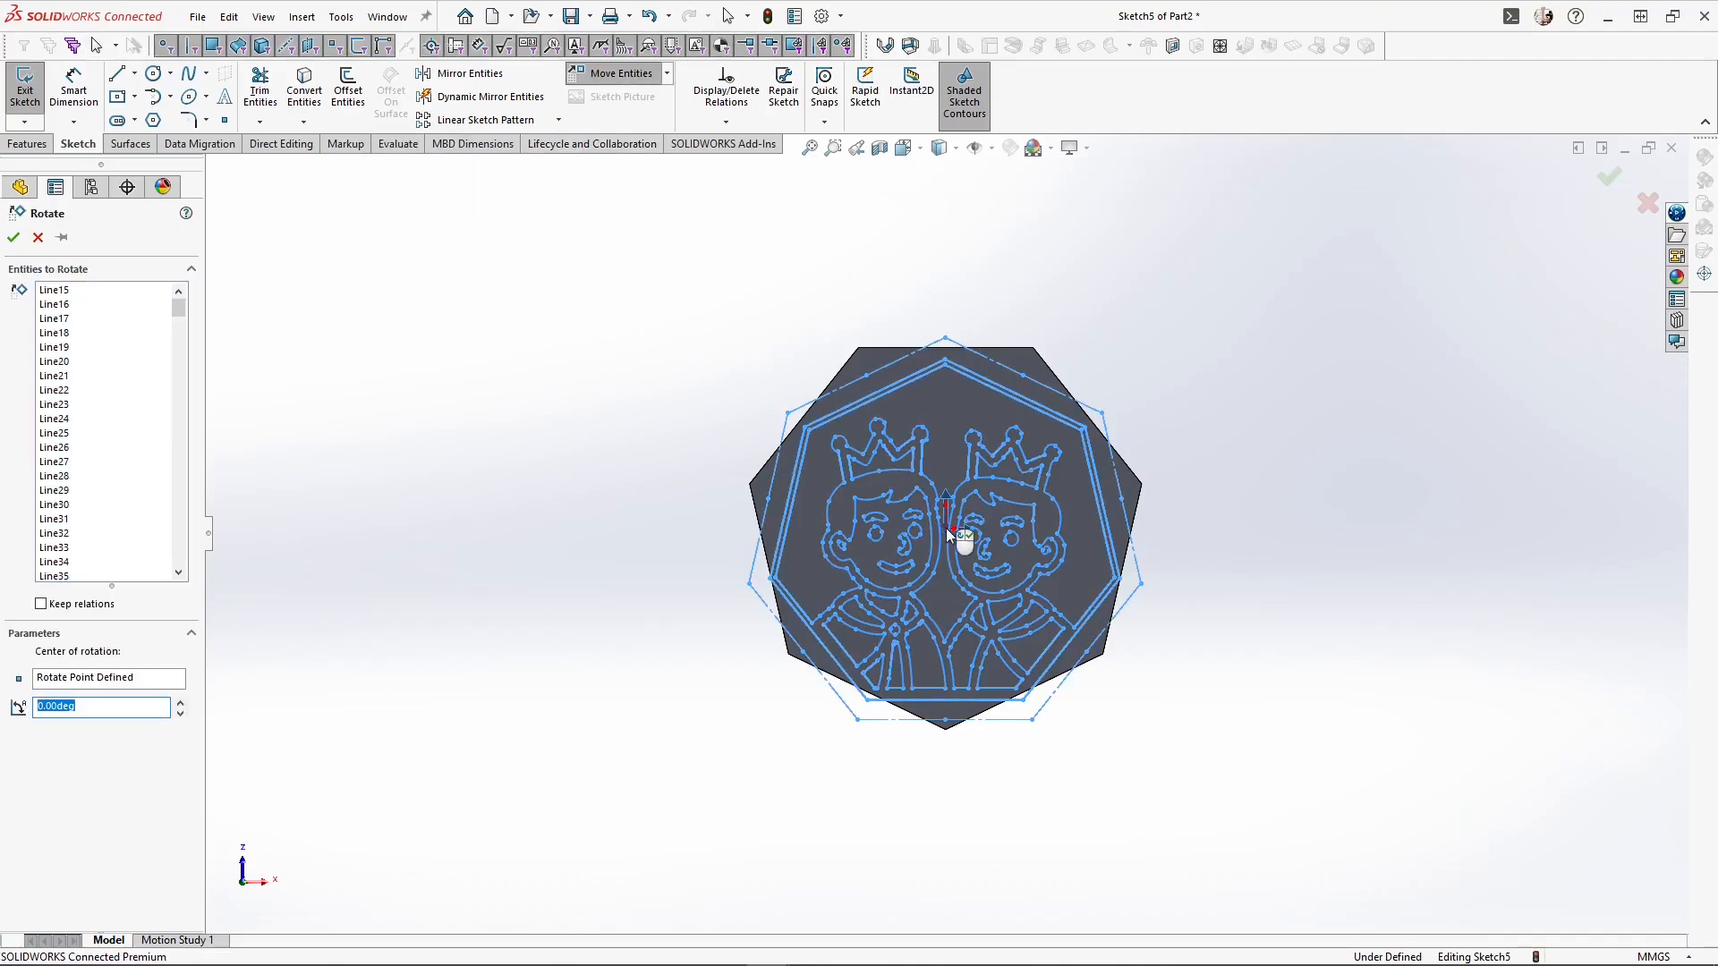
pyautogui.write('180')
pyautogui.press('Return')
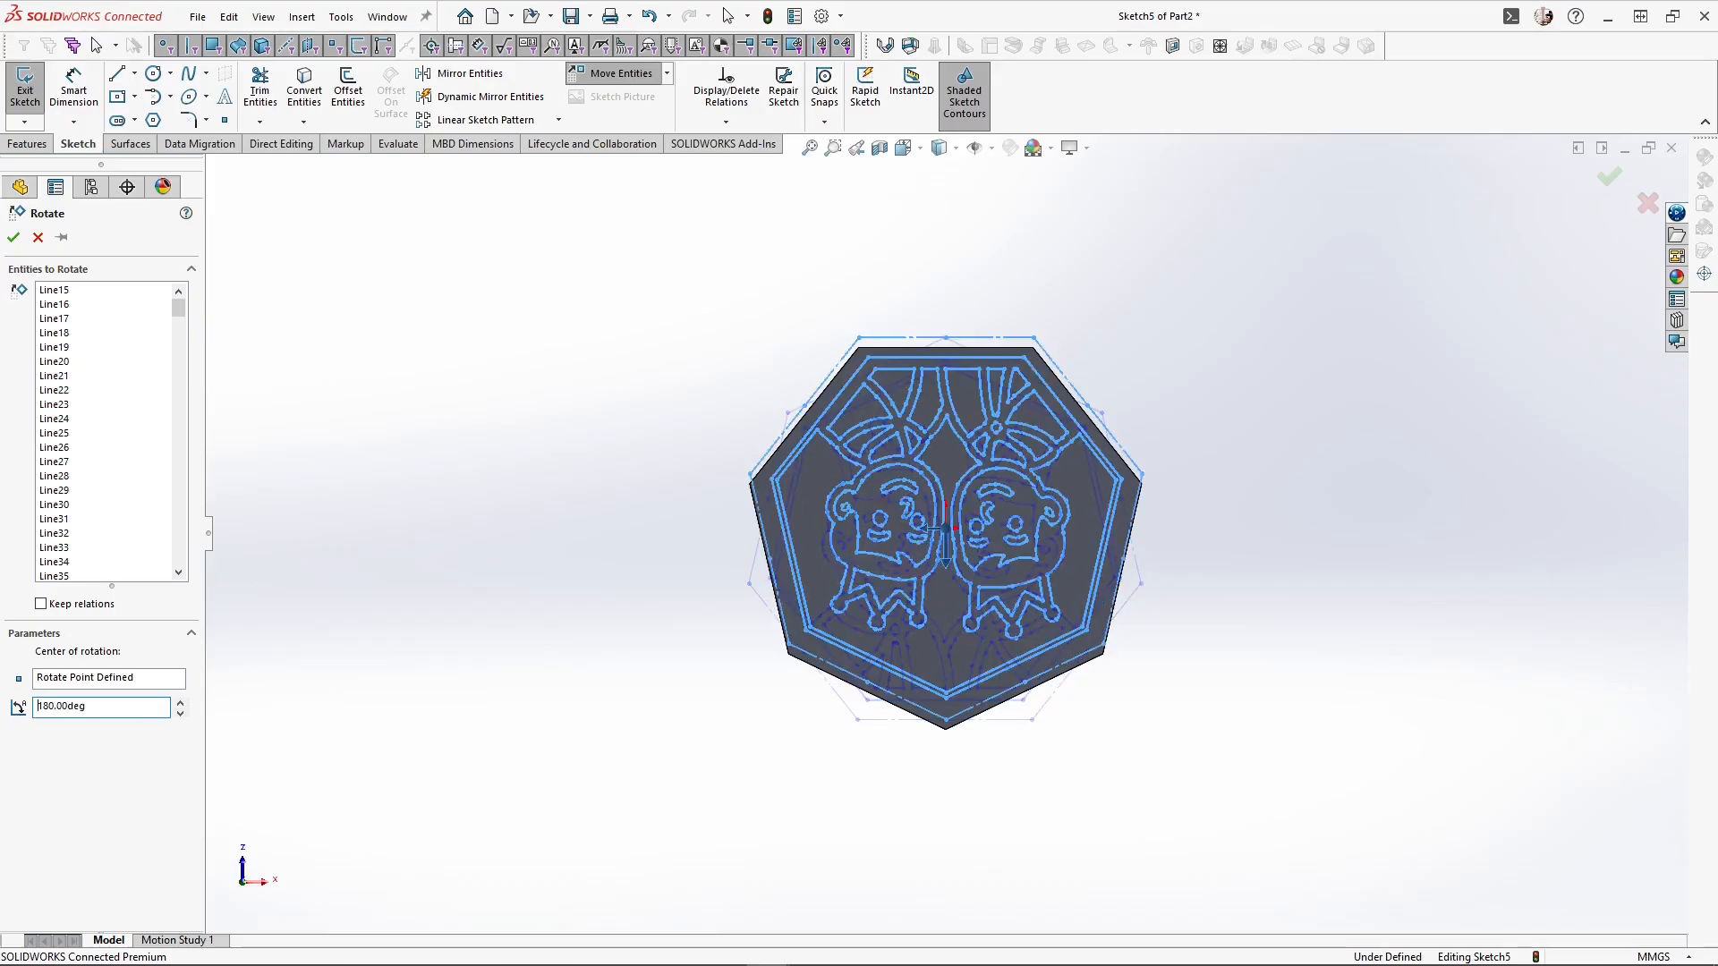
pyautogui.press('Return')
# Move the whole imported sketch so its outer heptagon's pointed vertex lands on the coin's matching vertex
pyautogui.moveTo(595, 234); pyautogui.dragTo(1232, 749)
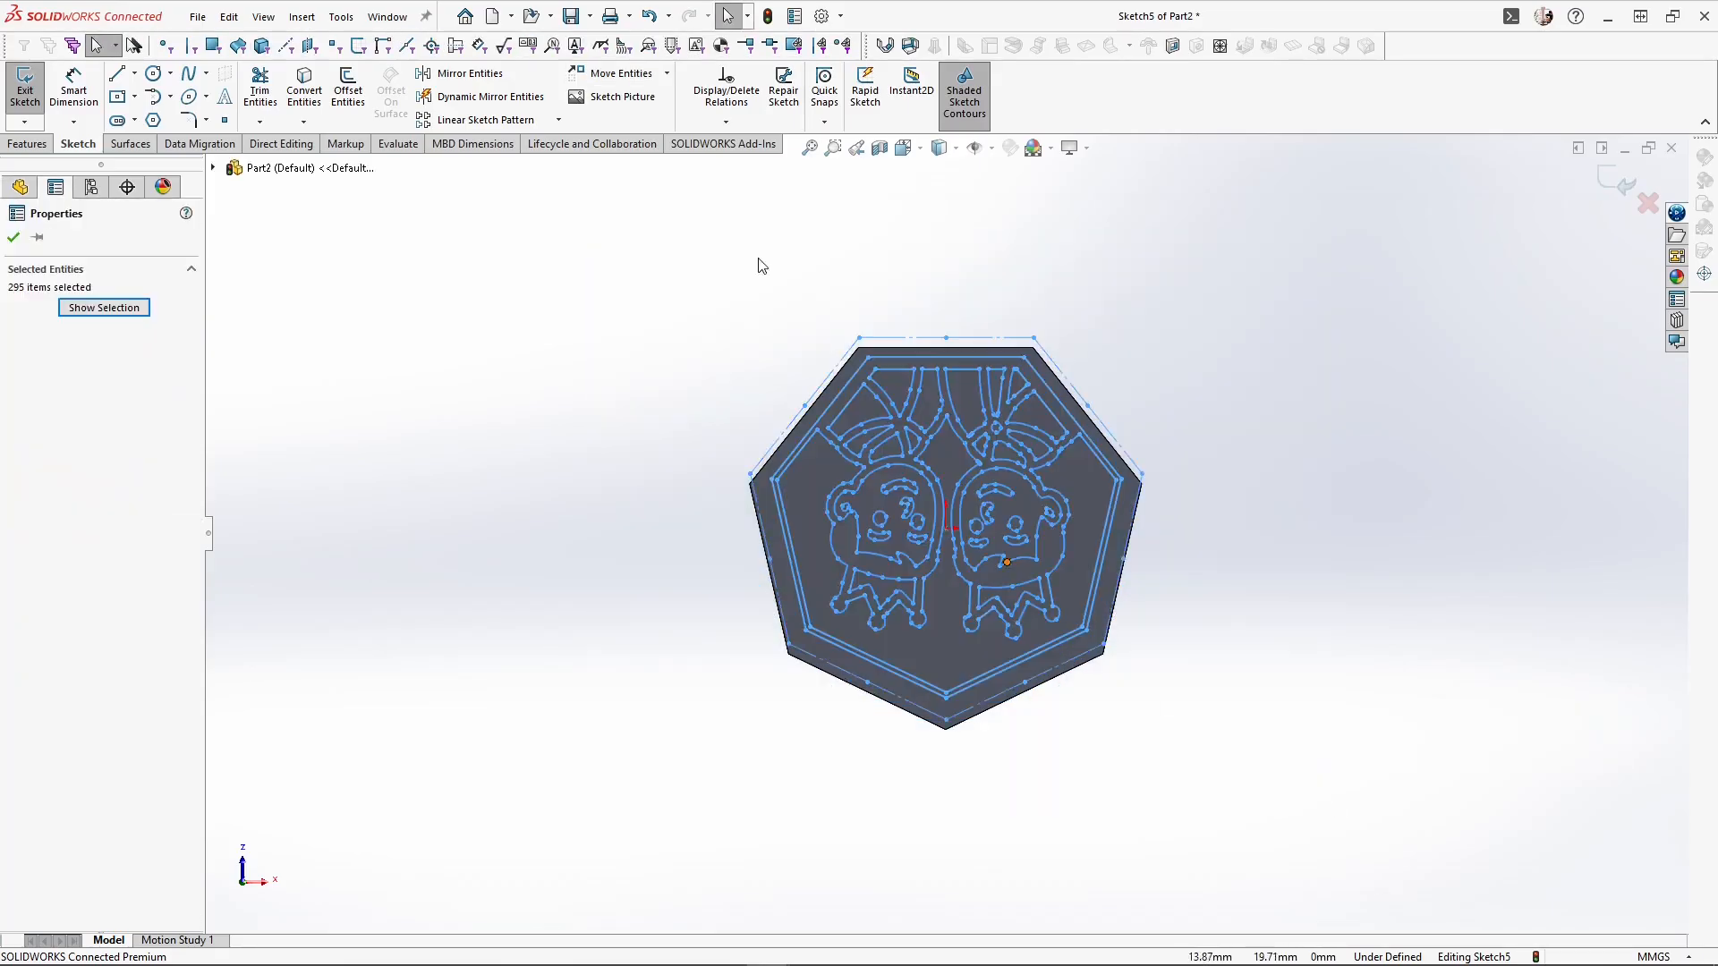
pyautogui.click(624, 70)
pyautogui.scroll(-5, 927, 694)
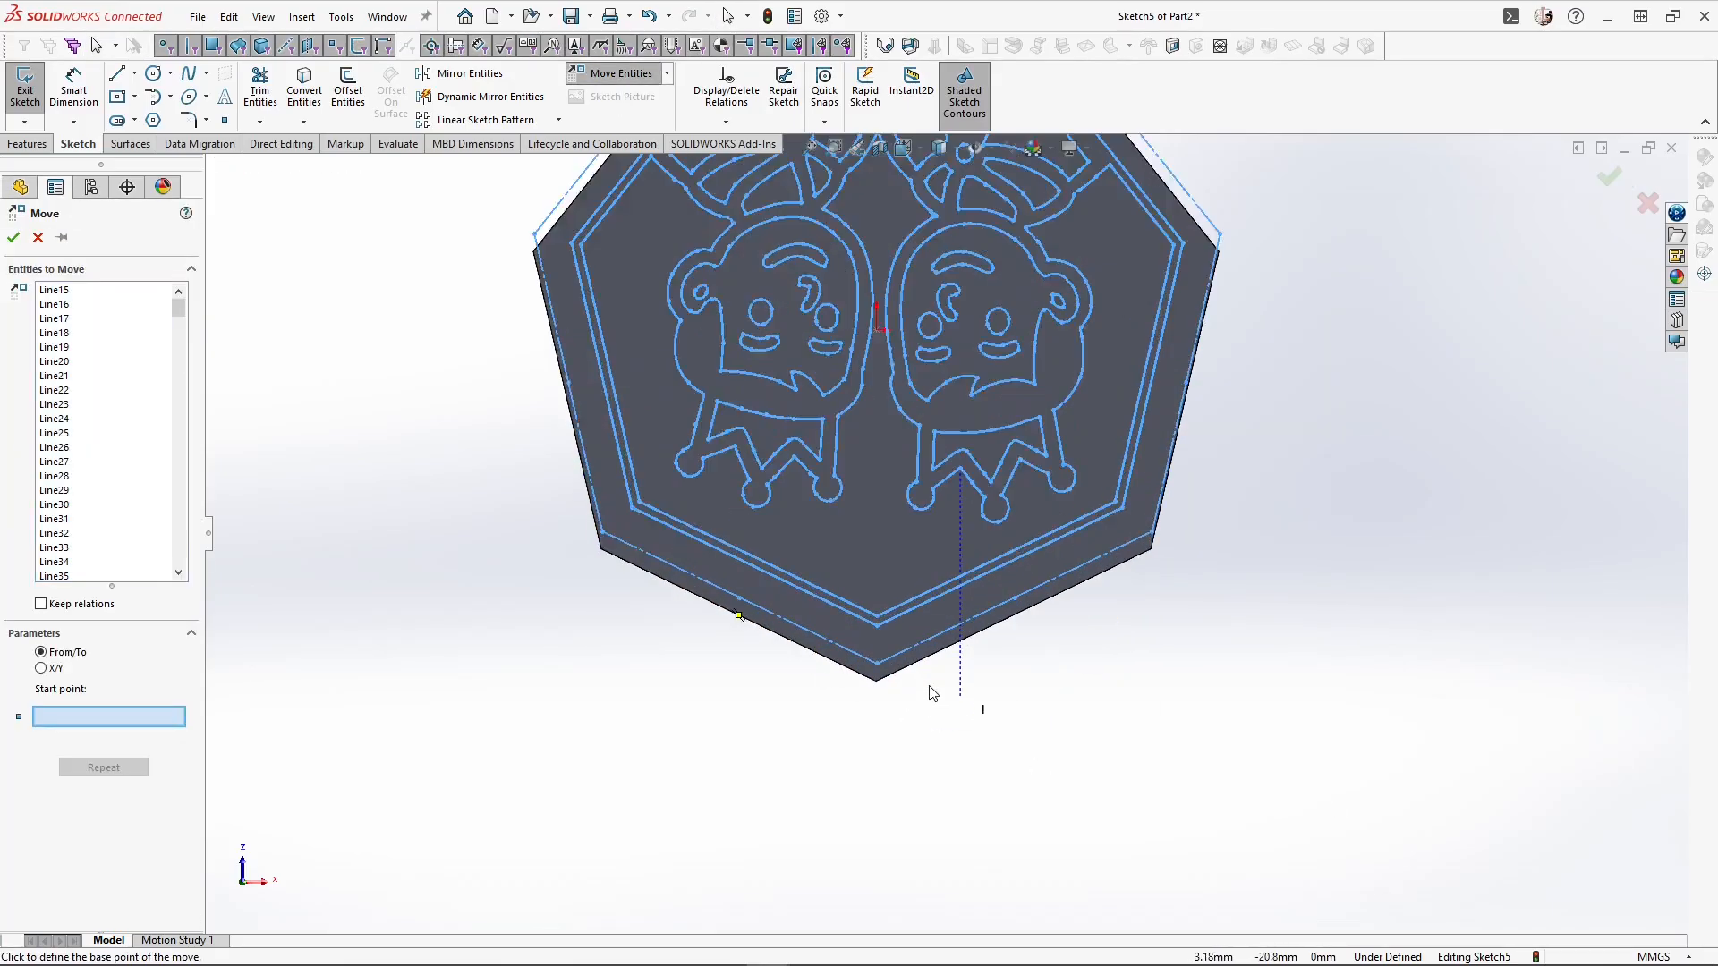
pyautogui.scroll(-2, 873, 617)
pyautogui.click(896, 422)
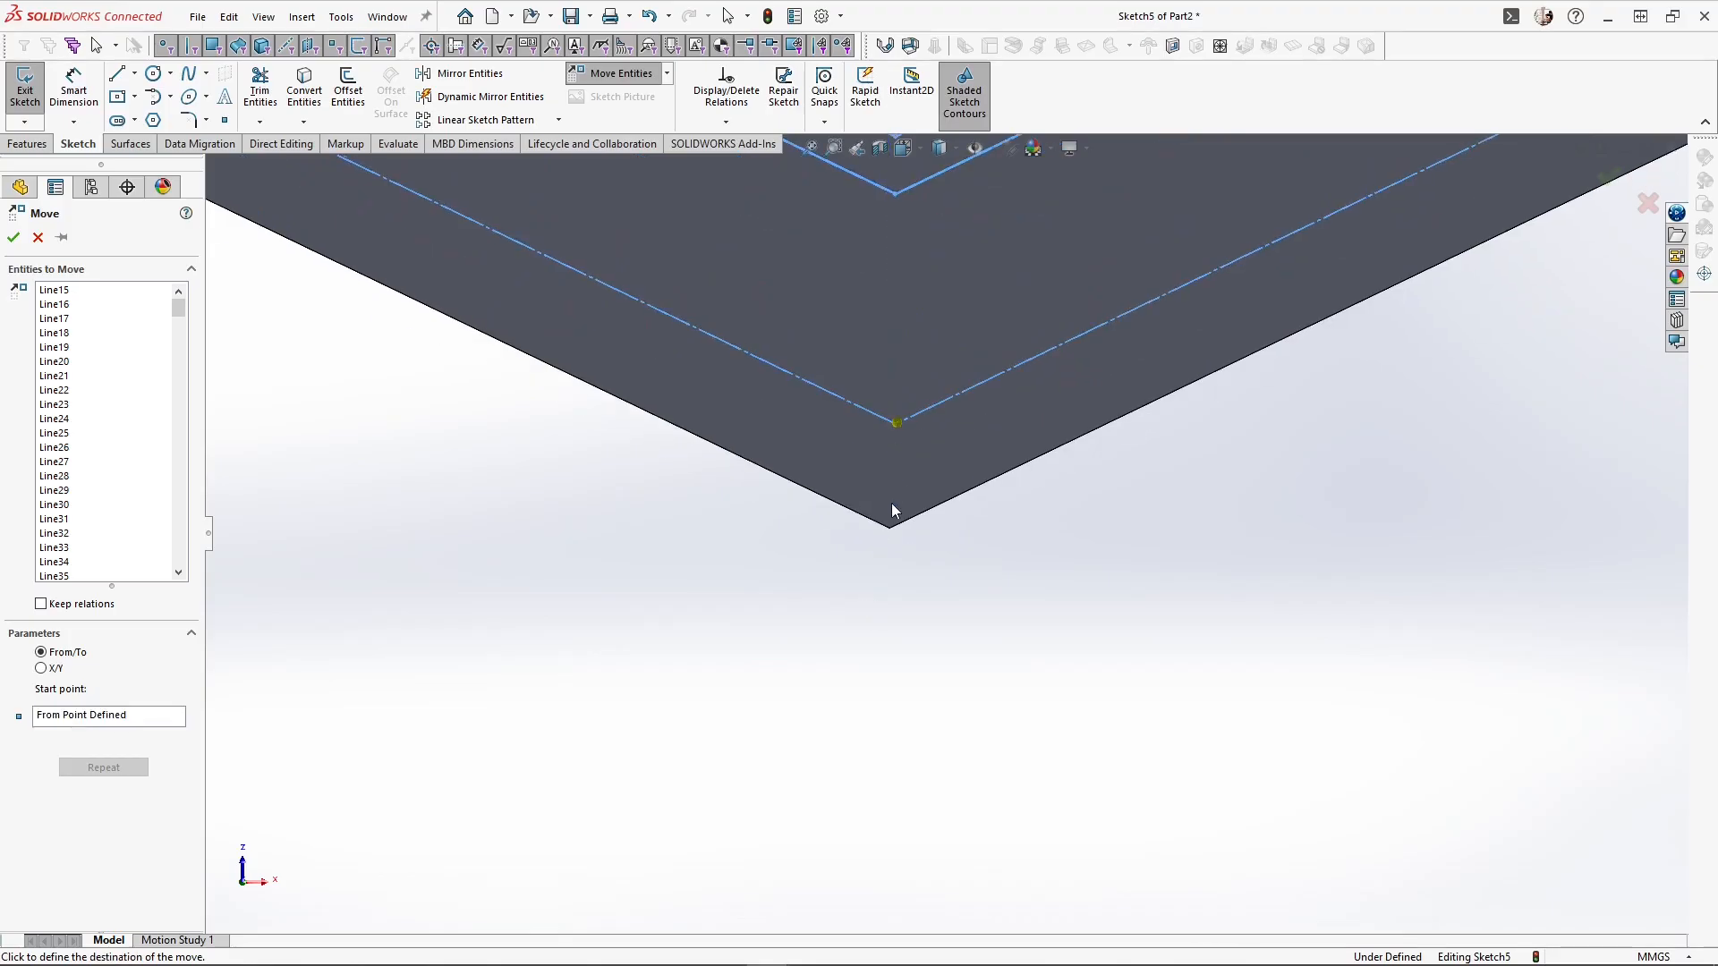
pyautogui.click(890, 527)
pyautogui.scroll(7, 964, 369)
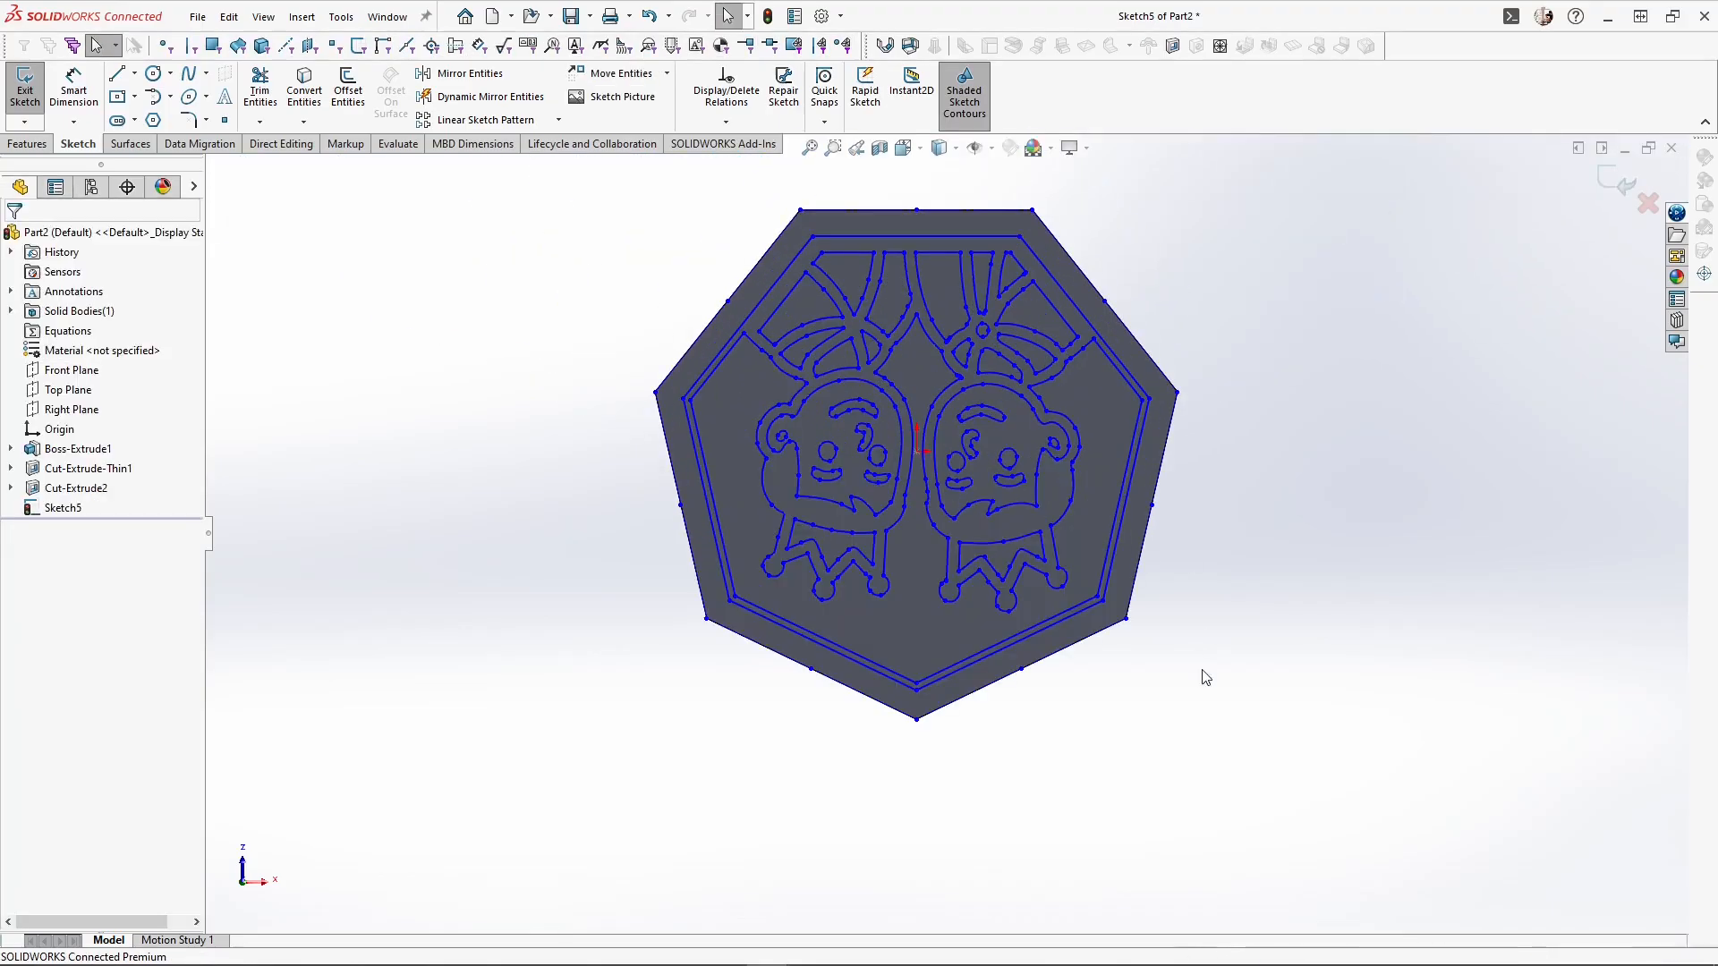
# Start a 0.30 mm blind extruded cut from the imported sketch, choosing the joined border and portrait outline region
pyautogui.click(27, 144)
pyautogui.click(266, 90)
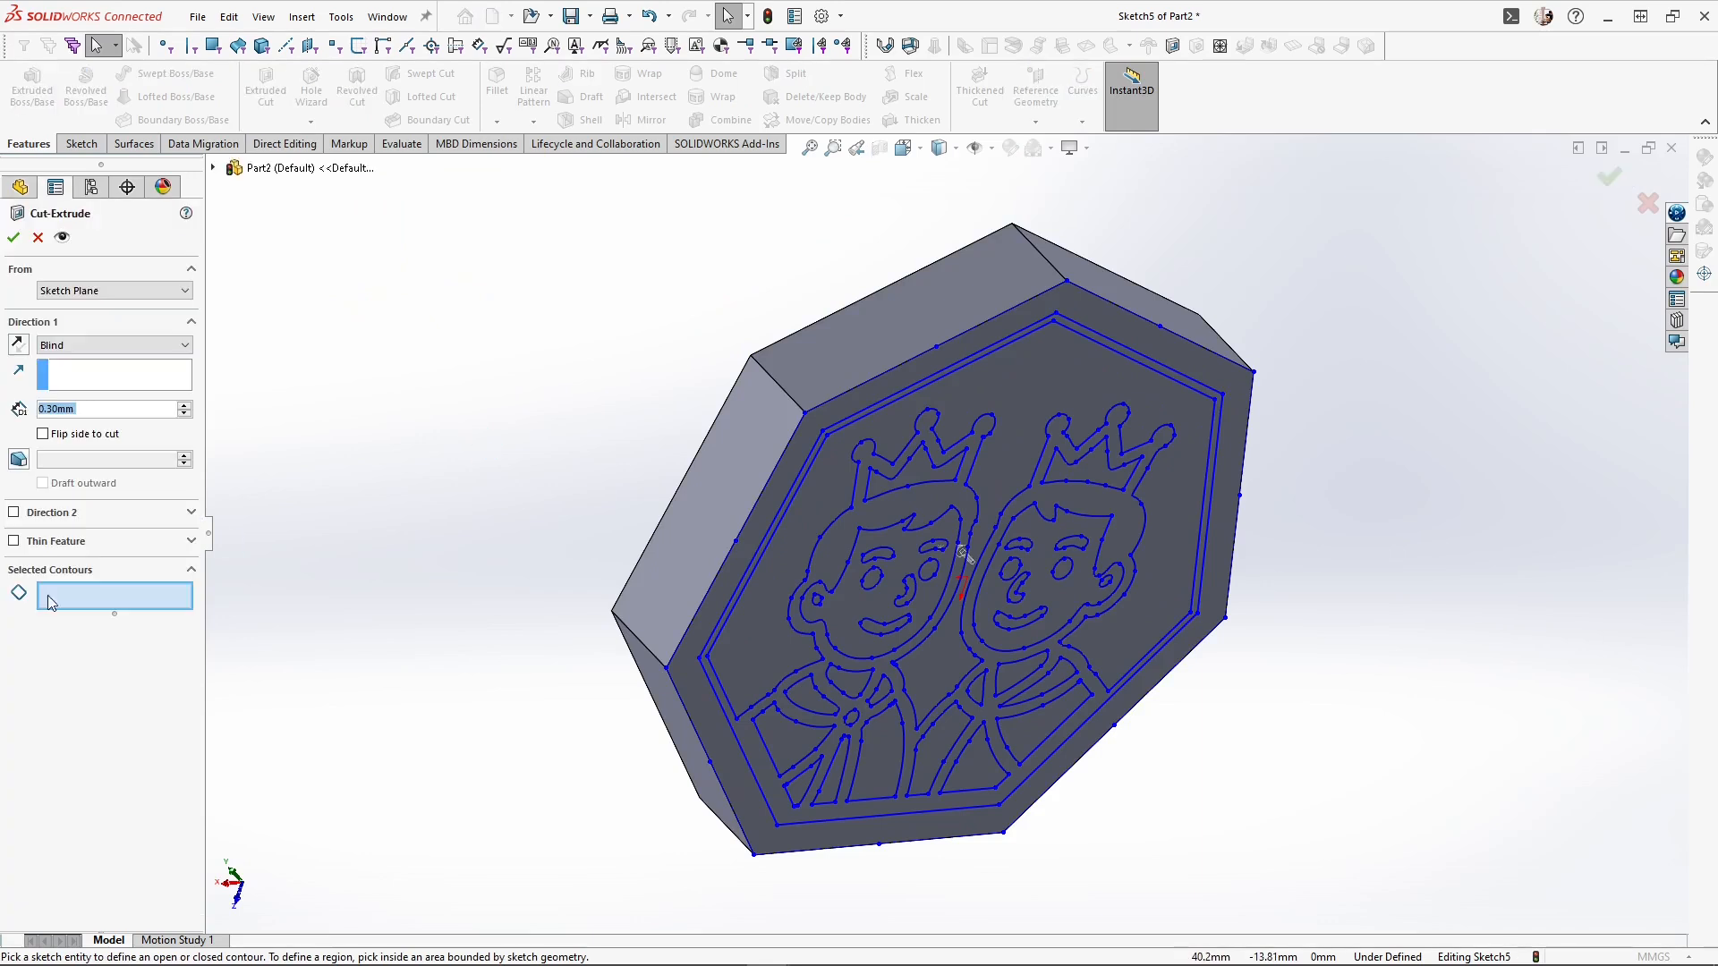
pyautogui.scroll(-5, 698, 733)
pyautogui.click(845, 725)
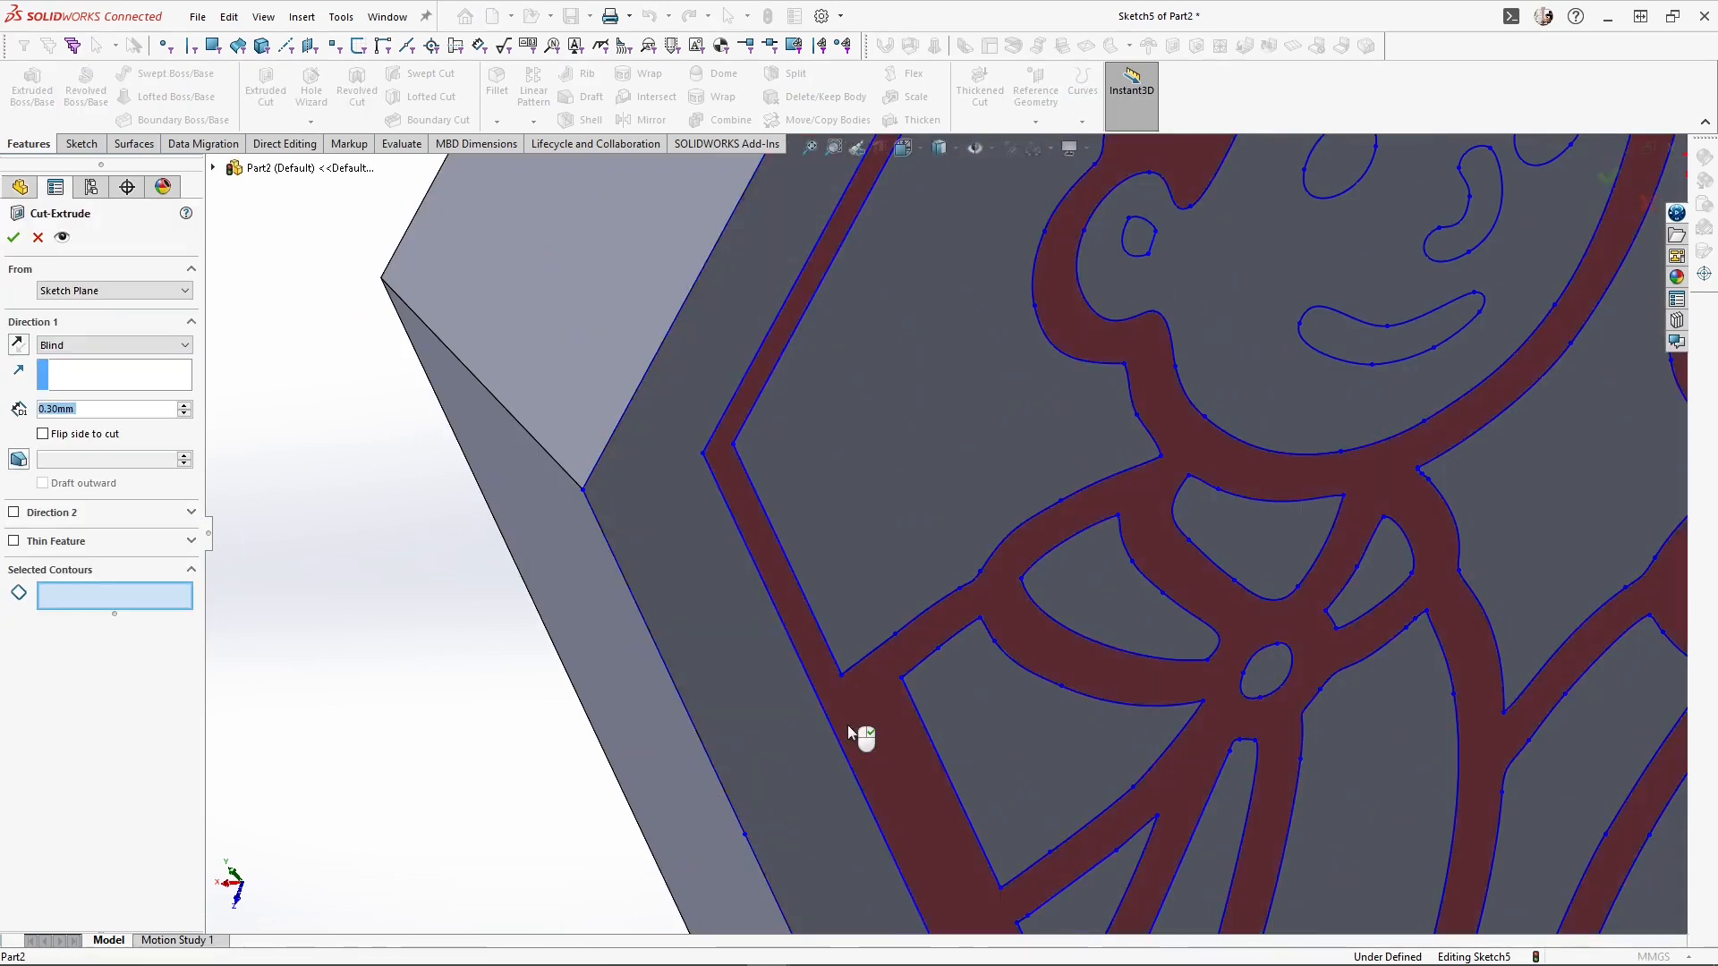
pyautogui.scroll(5, 1367, 355)
# Add the left portrait's eyebrows, eyes, nose, mouth and inner ear to the cut's contours
pyautogui.scroll(-5, 1367, 355)
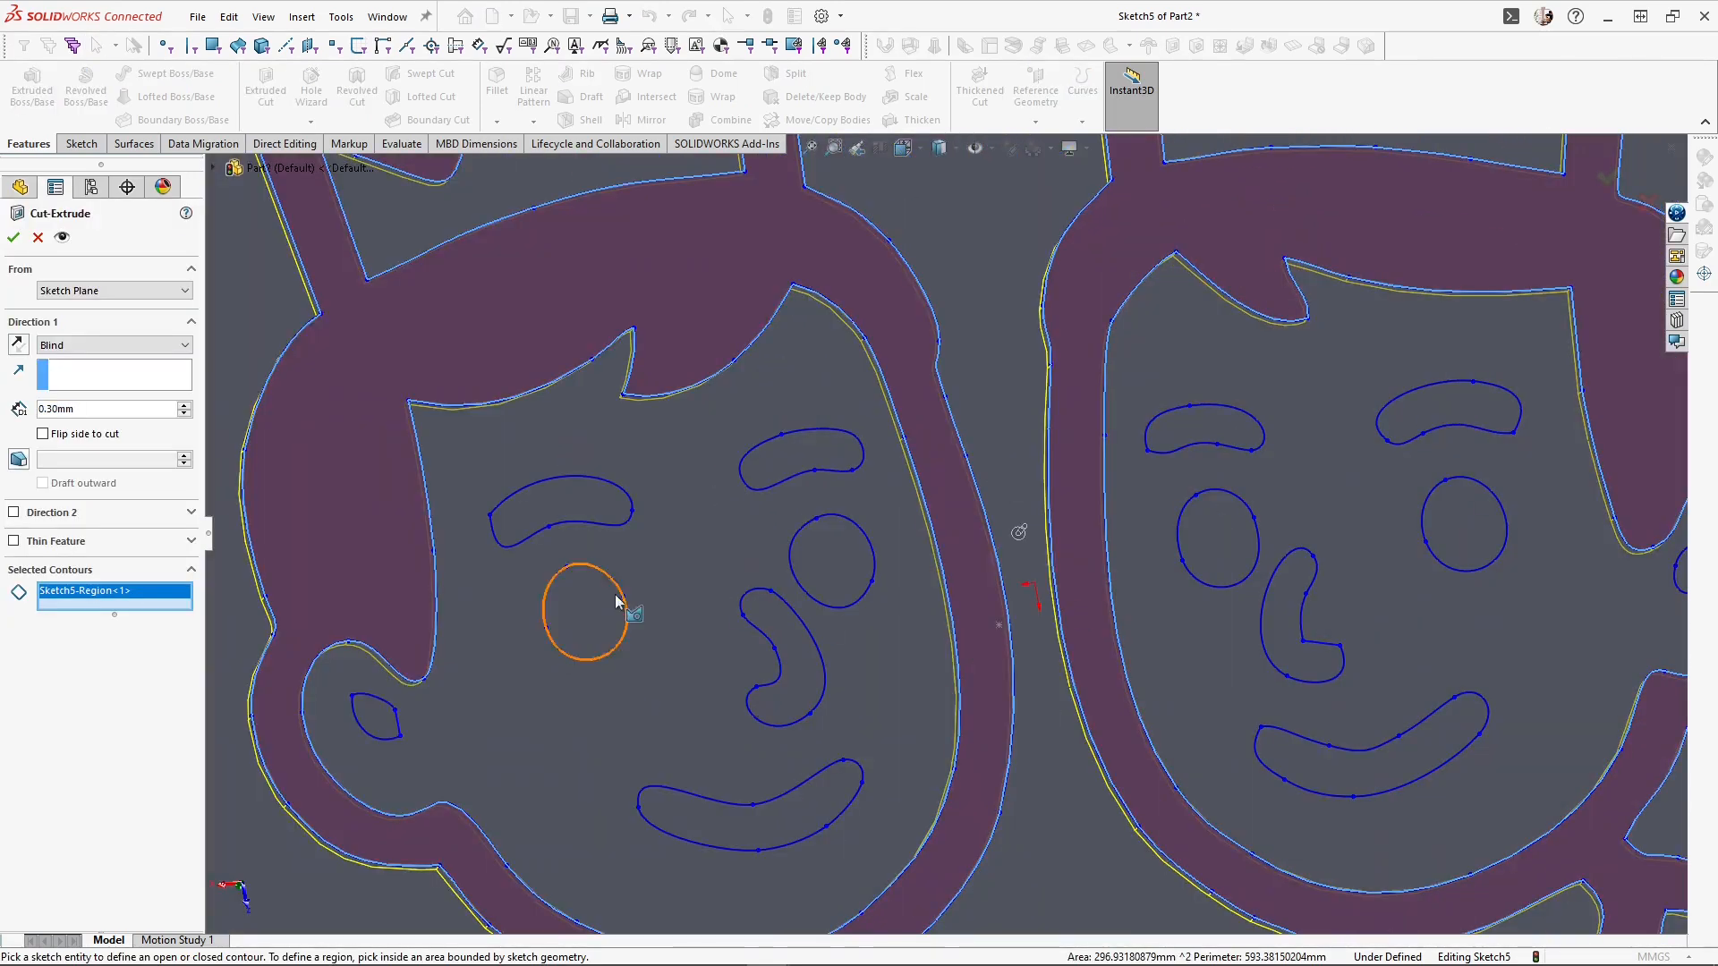
pyautogui.click(595, 607)
pyautogui.click(577, 506)
pyautogui.click(801, 460)
pyautogui.click(827, 559)
pyautogui.click(794, 685)
pyautogui.click(764, 829)
pyautogui.click(374, 715)
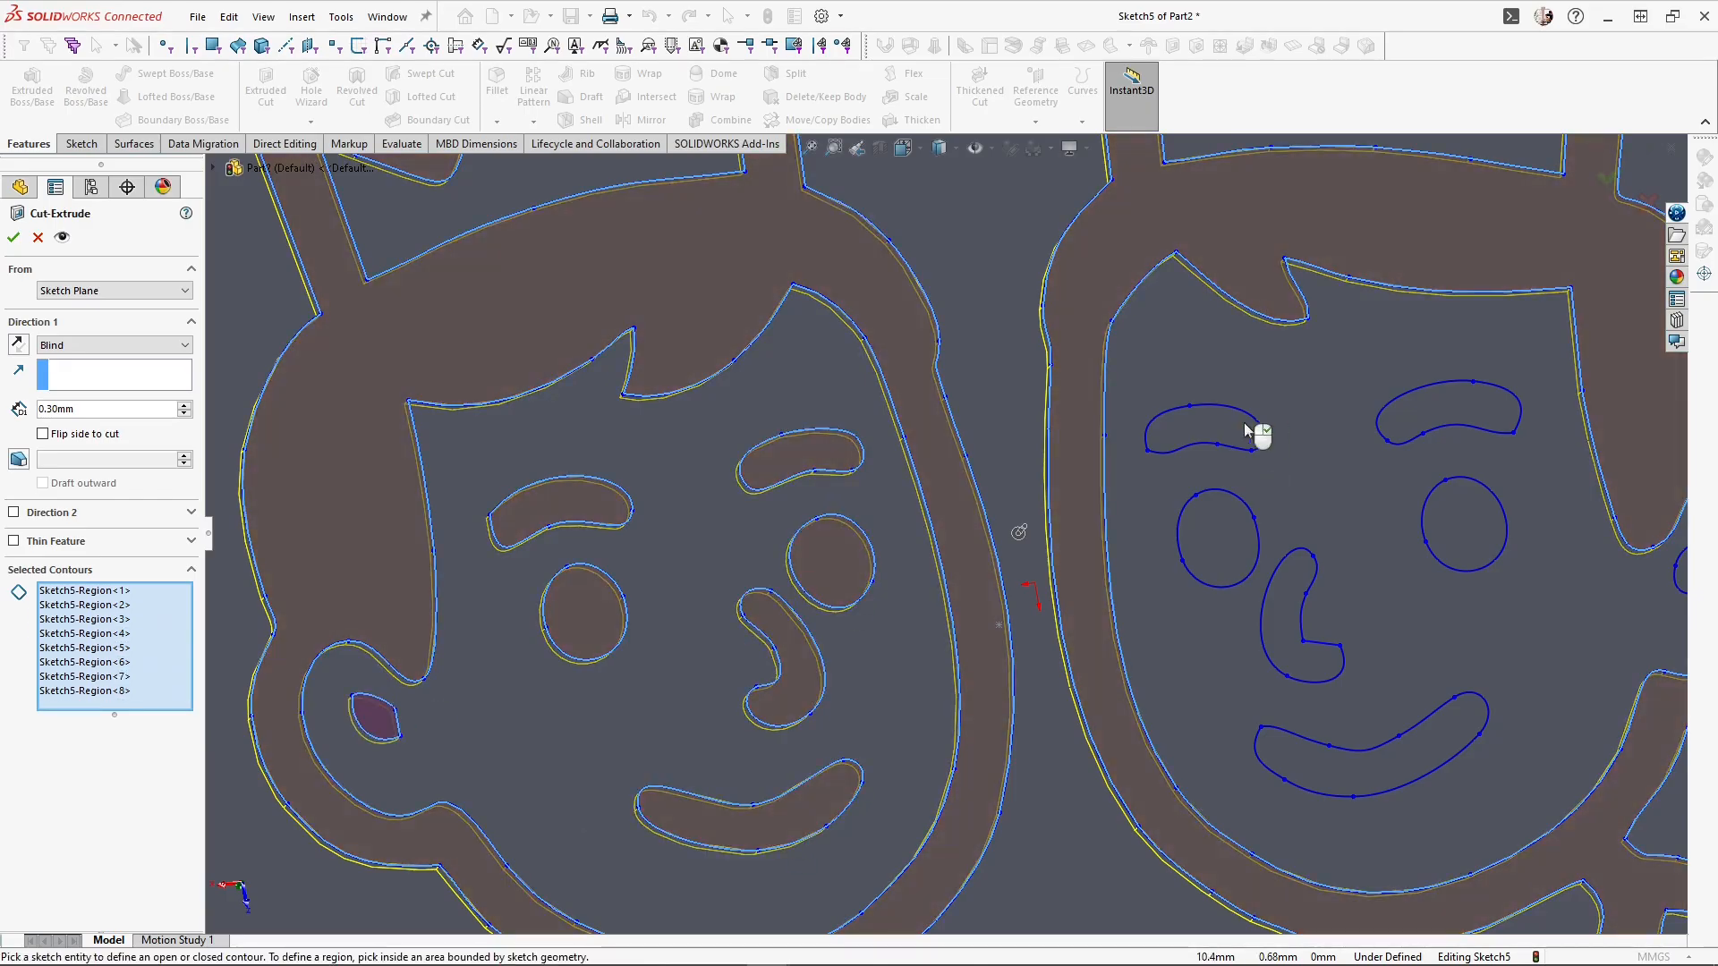
# Add the right portrait's eyebrows, eyes, nose, mouth and inner ear to the contours and accept the 0.30 mm cut
pyautogui.click(1244, 426)
pyautogui.click(1449, 413)
pyautogui.click(1213, 539)
pyautogui.click(1211, 537)
pyautogui.click(1283, 620)
pyautogui.click(1335, 759)
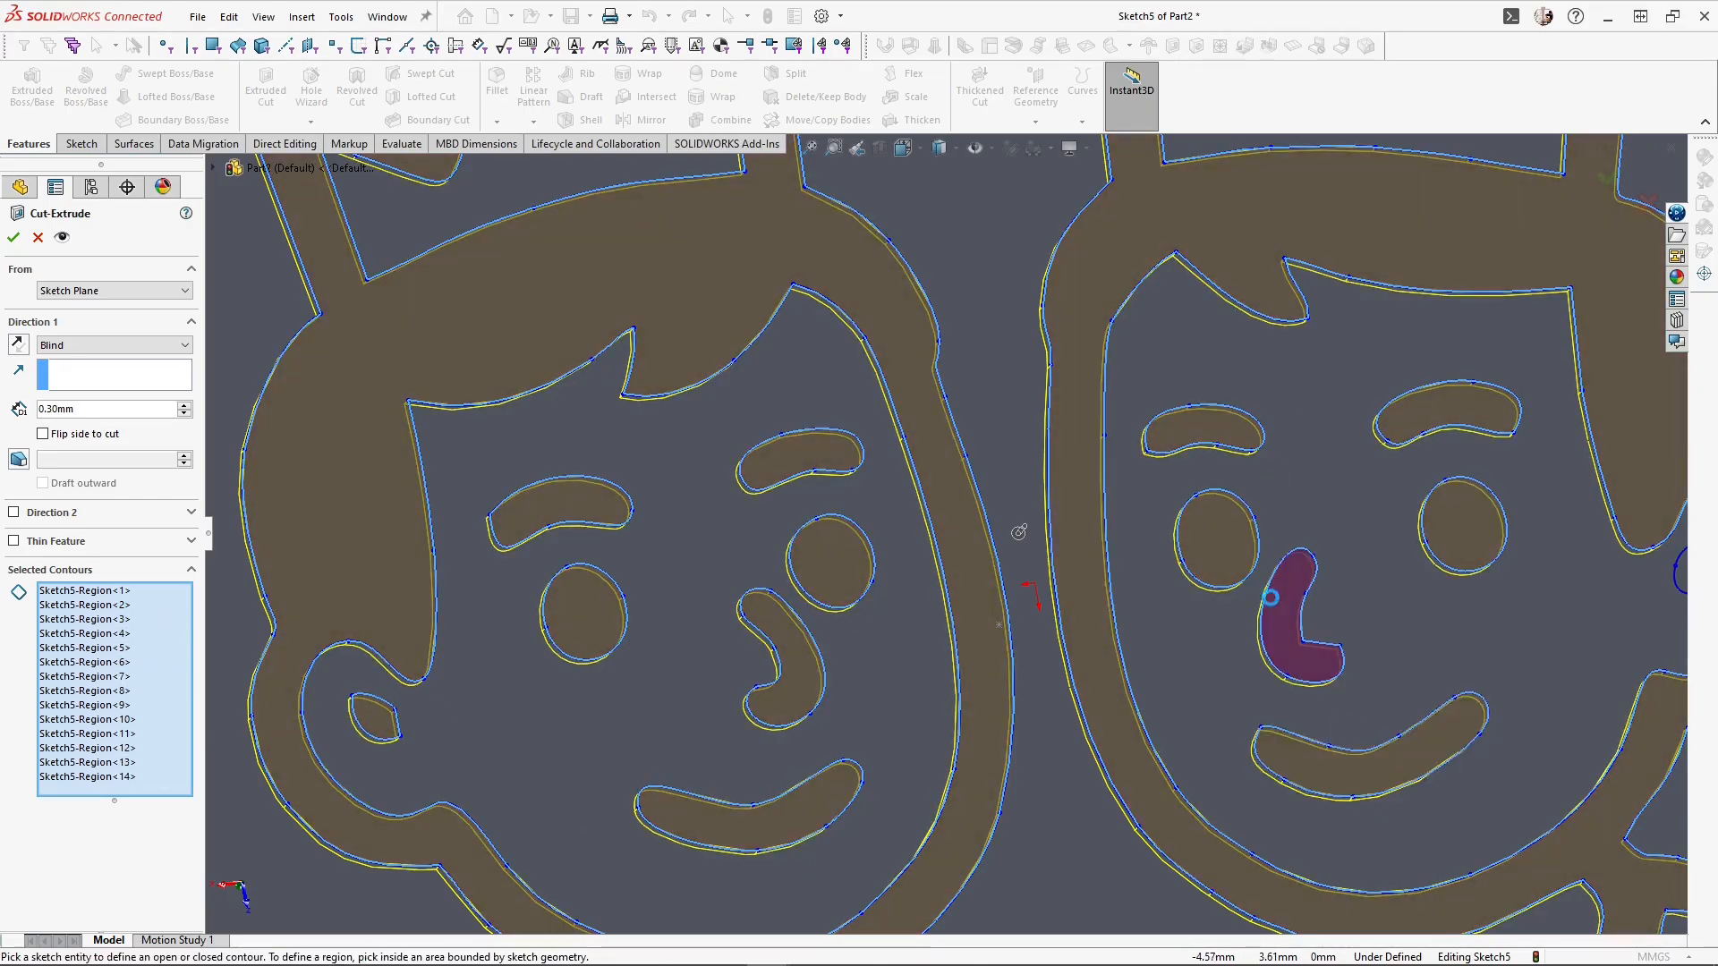
pyautogui.scroll(5, 1269, 594)
pyautogui.click(1236, 548)
pyautogui.press('Return')
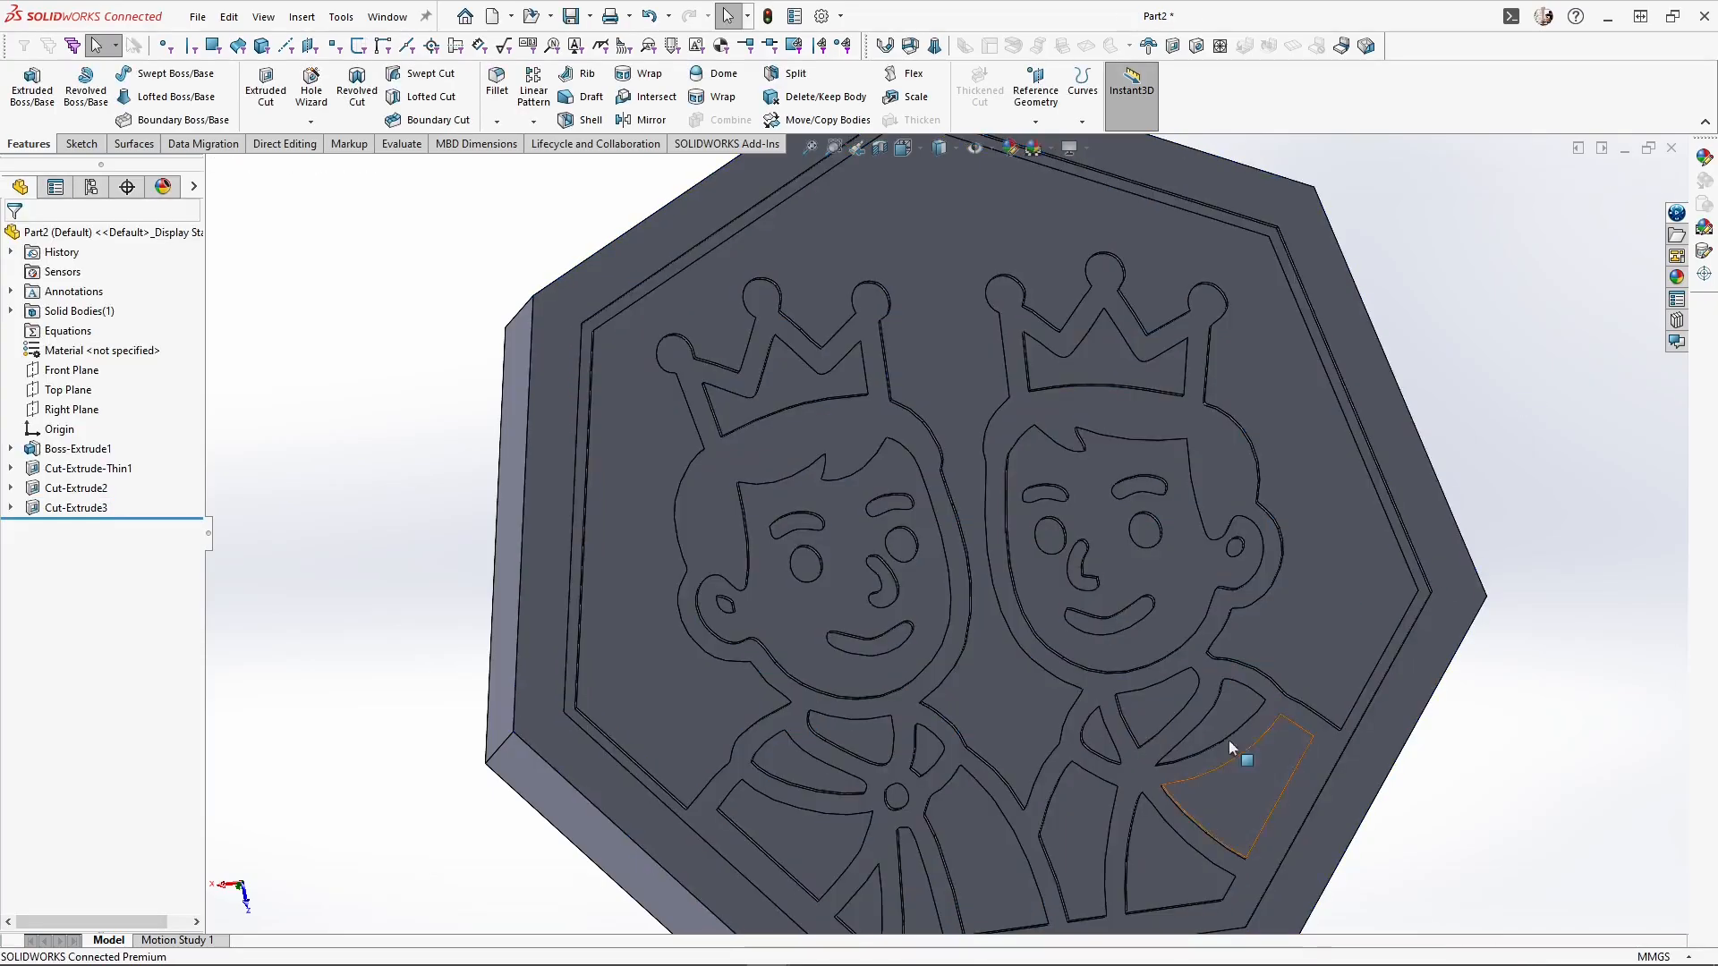
# Start a symmetric 0.20 mm fillet on the portrait side and select the border groove's outer edges around the heptagon
pyautogui.moveTo(690, 739); pyautogui.dragTo(627, 685, button='middle')
pyautogui.scroll(-6, 625, 685)
pyautogui.click(668, 664)
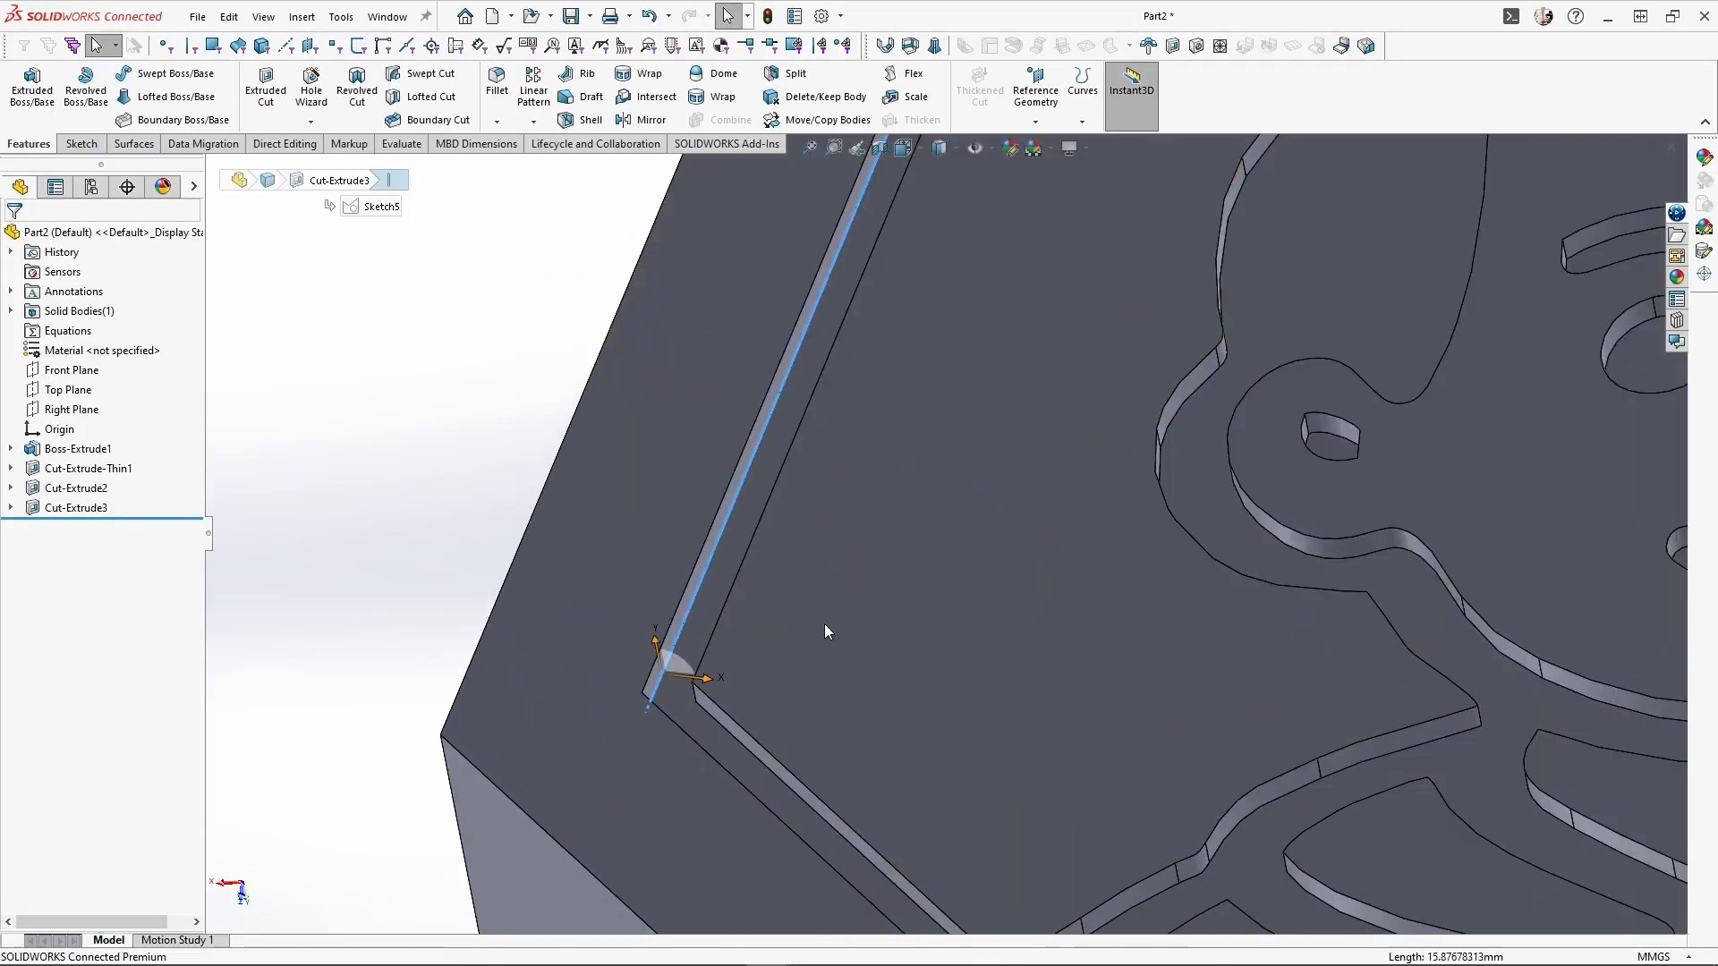
pyautogui.press('f')
pyautogui.scroll(6, 866, 501)
pyautogui.scroll(-4, 1007, 317)
pyautogui.click(1016, 355)
pyautogui.scroll(4, 1007, 375)
pyautogui.moveTo(903, 537); pyautogui.dragTo(994, 503, button='middle')
pyautogui.scroll(-2, 1342, 385)
pyautogui.click(1252, 401)
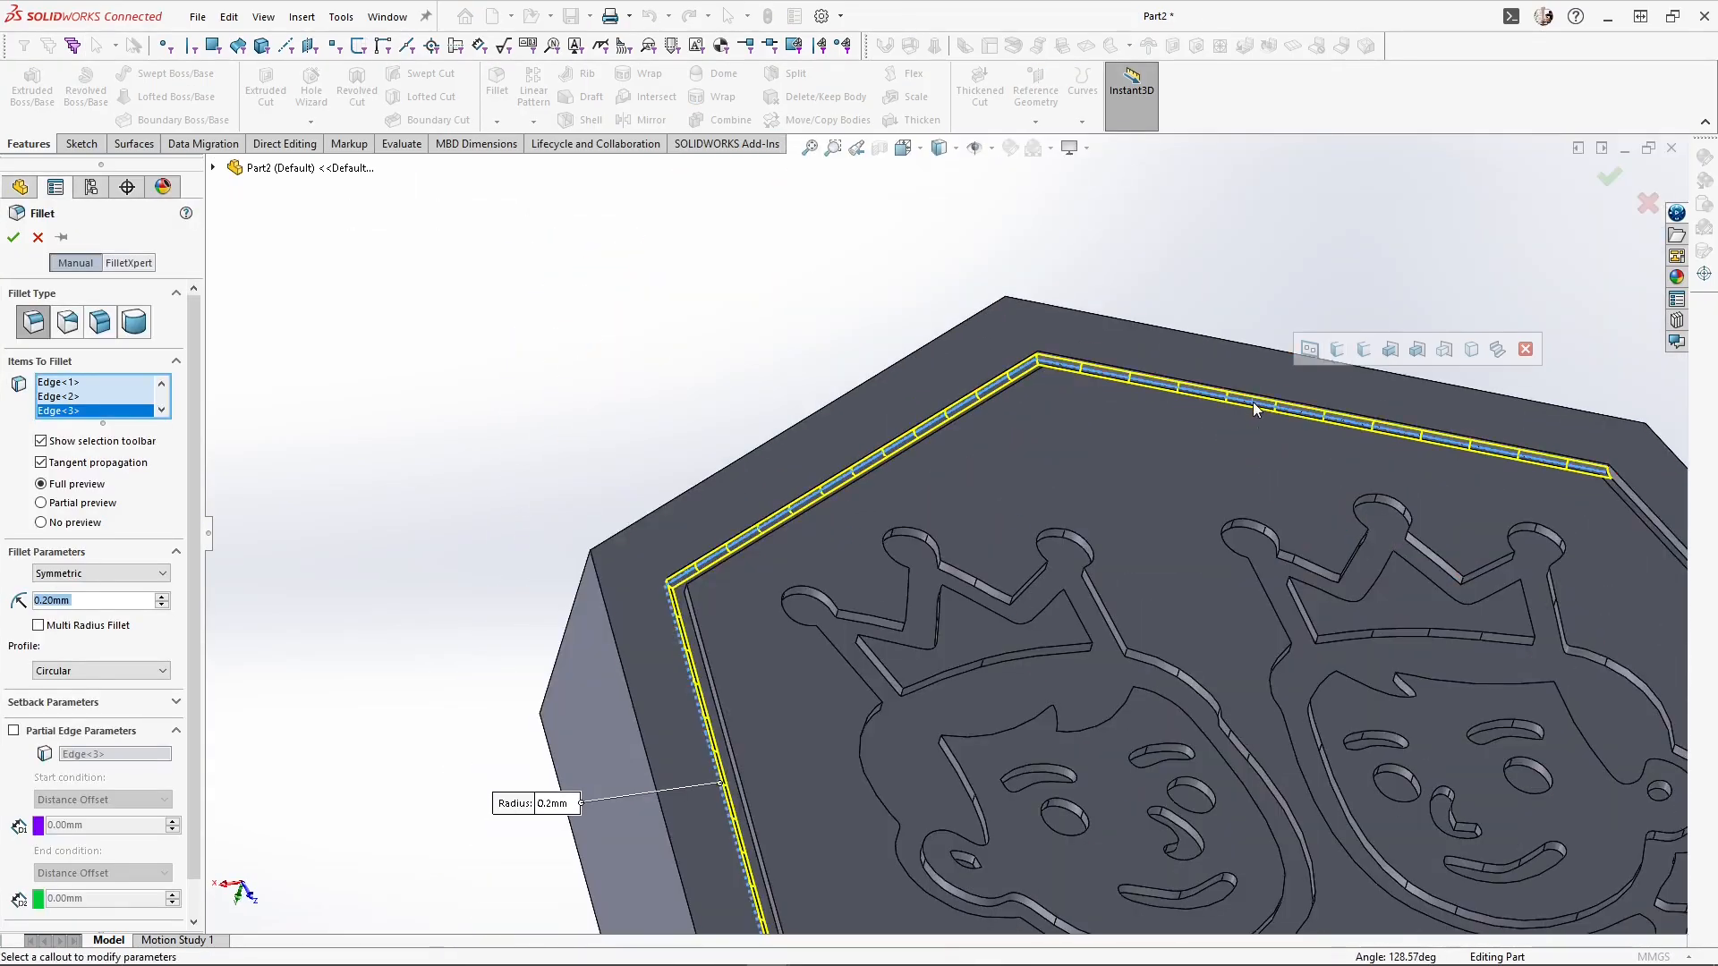
pyautogui.click(1307, 350)
# Add the border groove's remaining outer edges and its first inner edges on the portrait side to the fillet
pyautogui.scroll(2, 1305, 429)
pyautogui.moveTo(1342, 626); pyautogui.dragTo(1256, 682, button='middle')
pyautogui.click(1238, 597)
pyautogui.moveTo(1315, 591); pyautogui.dragTo(1238, 609, button='middle')
pyautogui.scroll(-5, 1154, 617)
pyautogui.click(1129, 572)
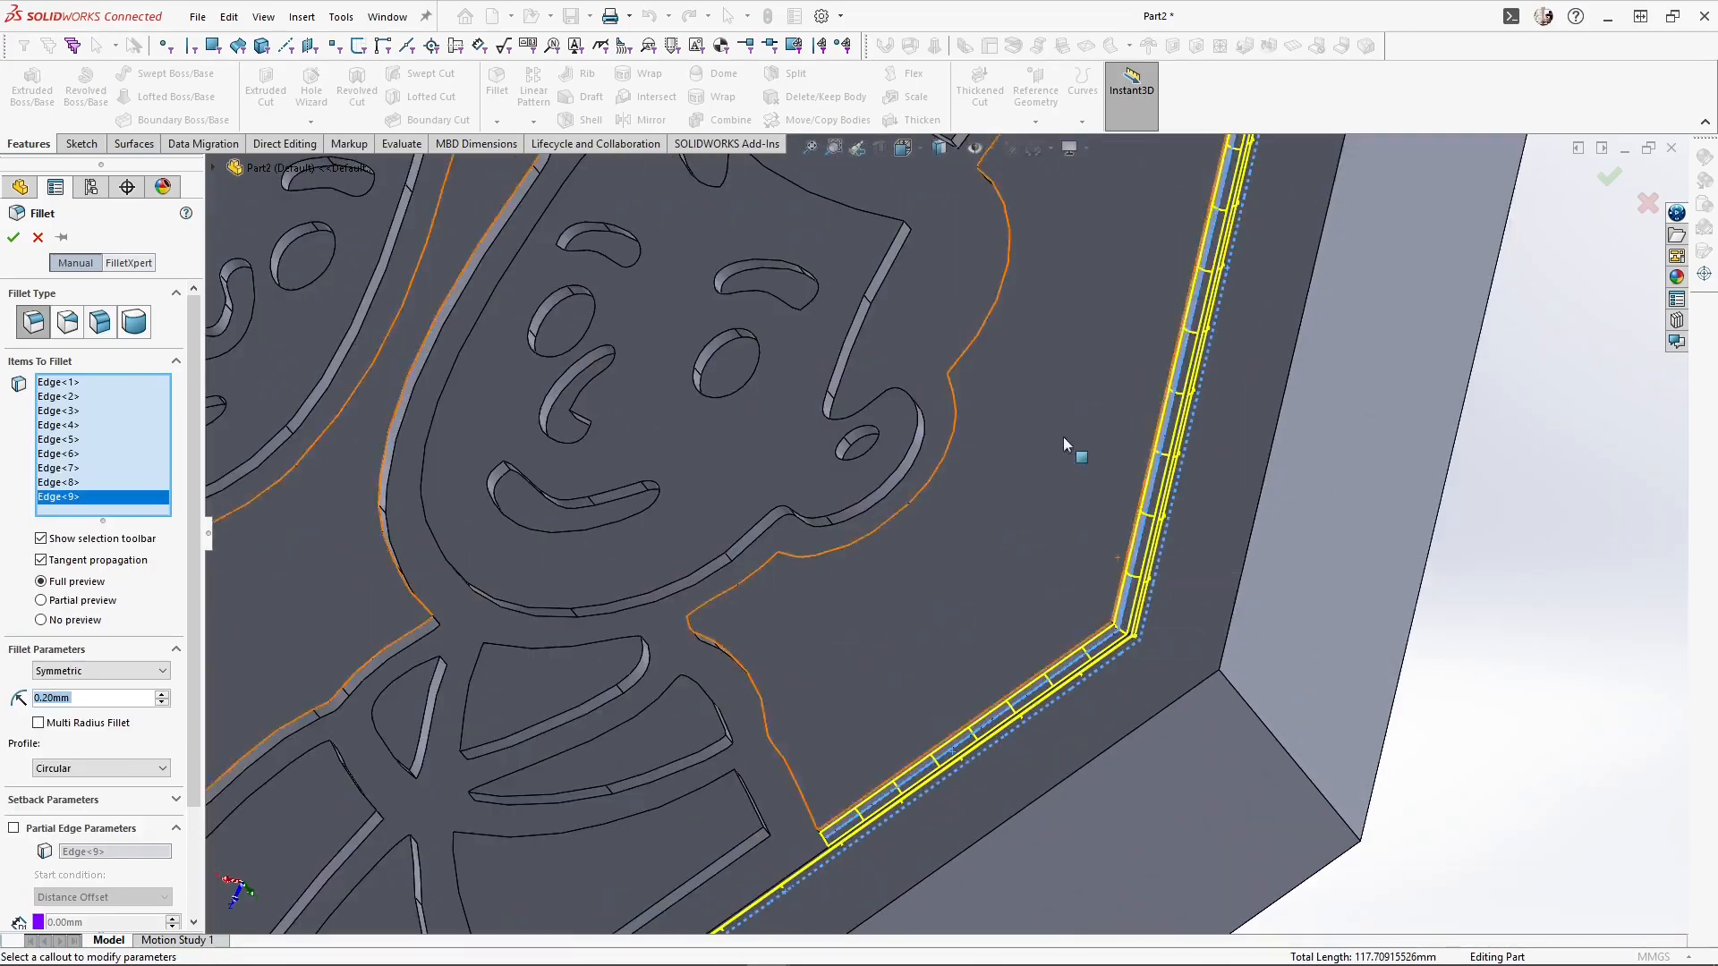
# Add the border groove's remaining inner edges around the portraits to the fillet selection
pyautogui.click(1074, 429)
pyautogui.scroll(6, 1027, 508)
pyautogui.scroll(-6, 787, 430)
pyautogui.click(810, 445)
pyautogui.scroll(5, 887, 334)
pyautogui.scroll(-5, 707, 357)
pyautogui.click(684, 544)
pyautogui.scroll(5, 697, 527)
pyautogui.scroll(-5, 751, 358)
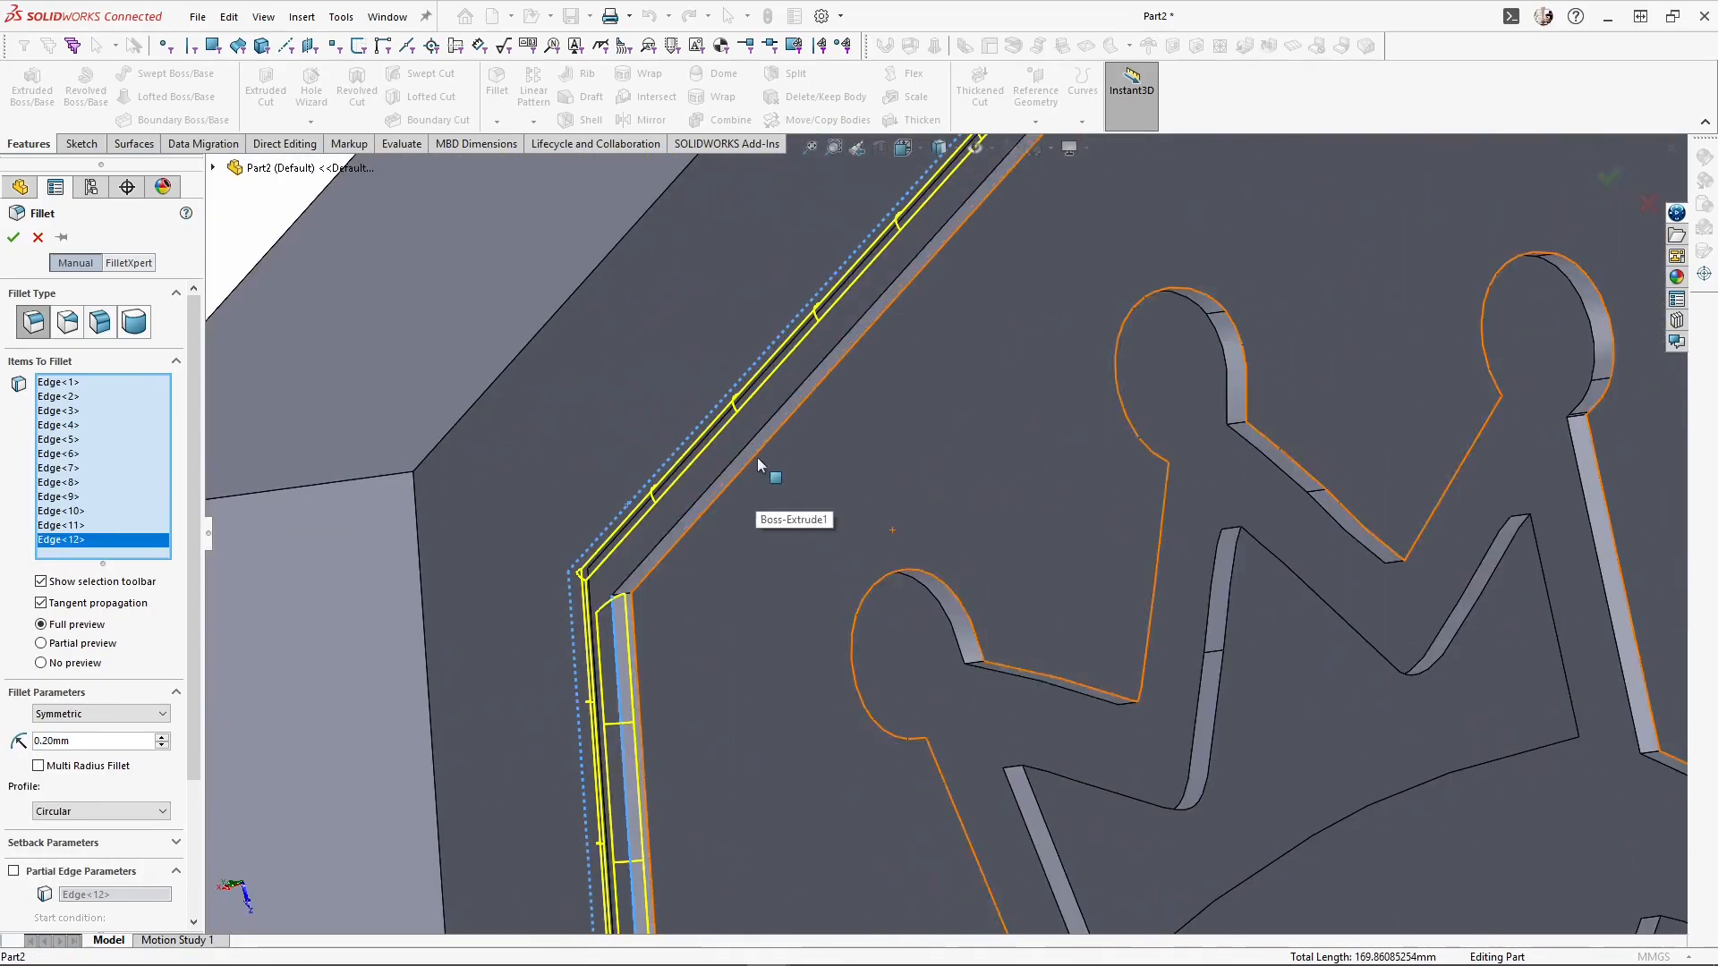
pyautogui.click(757, 458)
# Add the floor faces of the 50p side's border groove, 5, 0 and p, and accept the 0.20 mm fillet
pyautogui.scroll(5, 1018, 481)
pyautogui.moveTo(1018, 482); pyautogui.dragTo(1245, 553, button='middle')
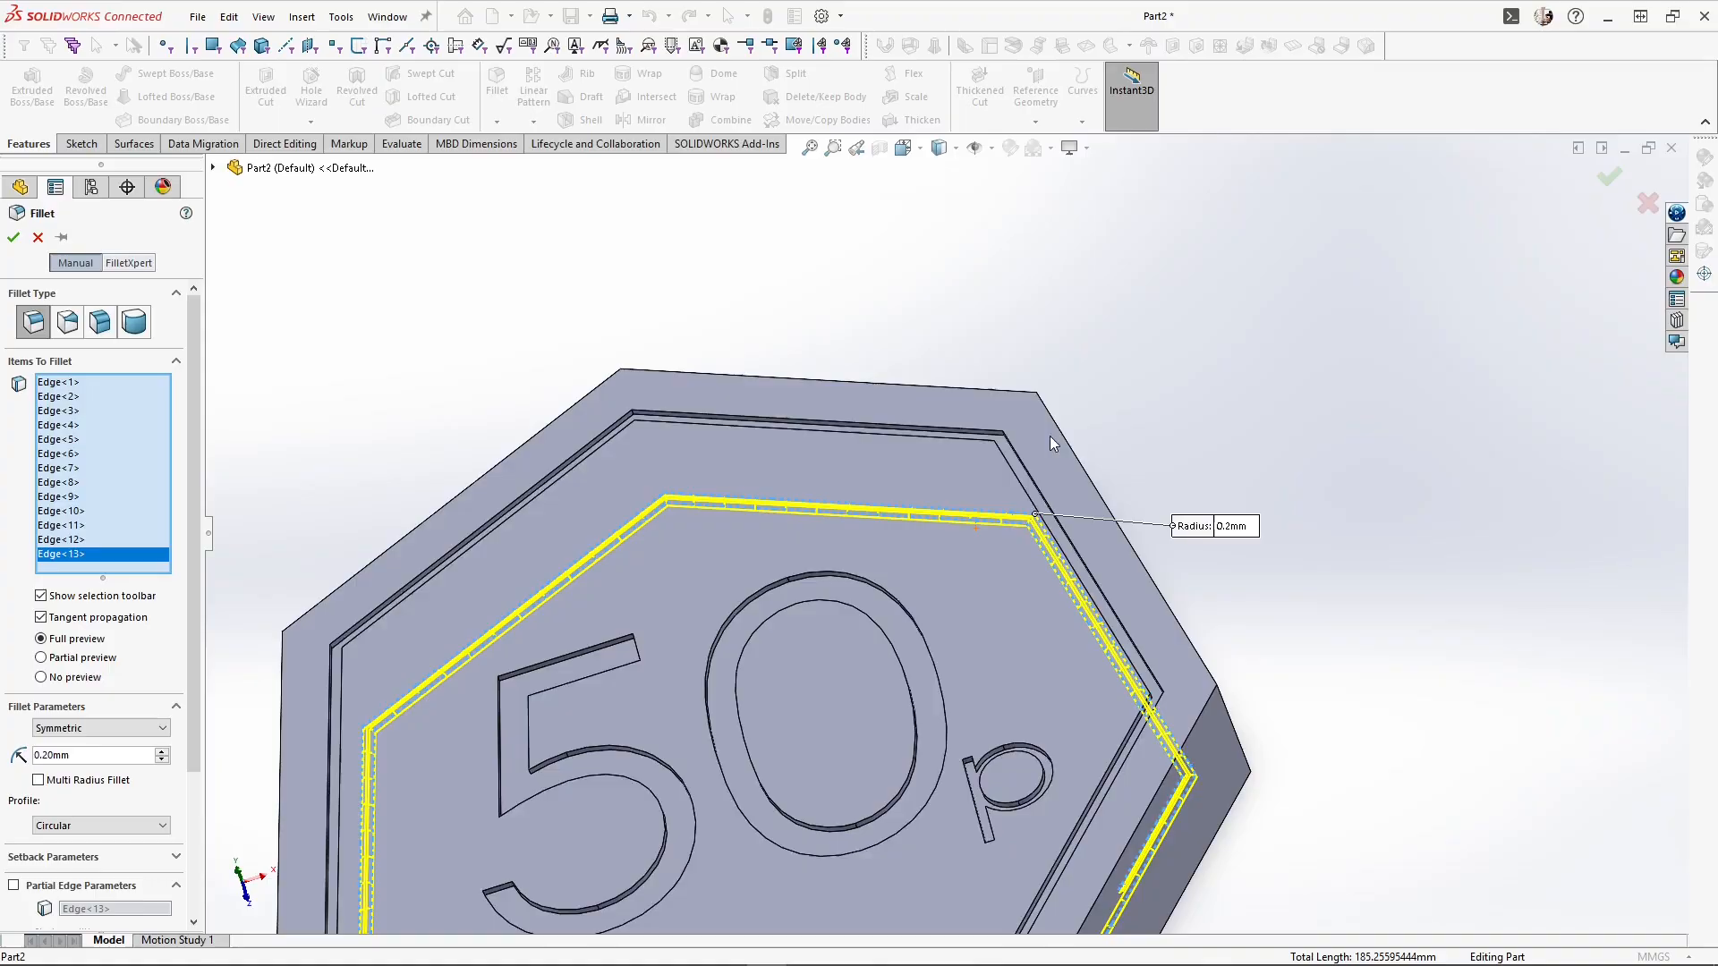
pyautogui.click(1020, 473)
pyautogui.click(603, 769)
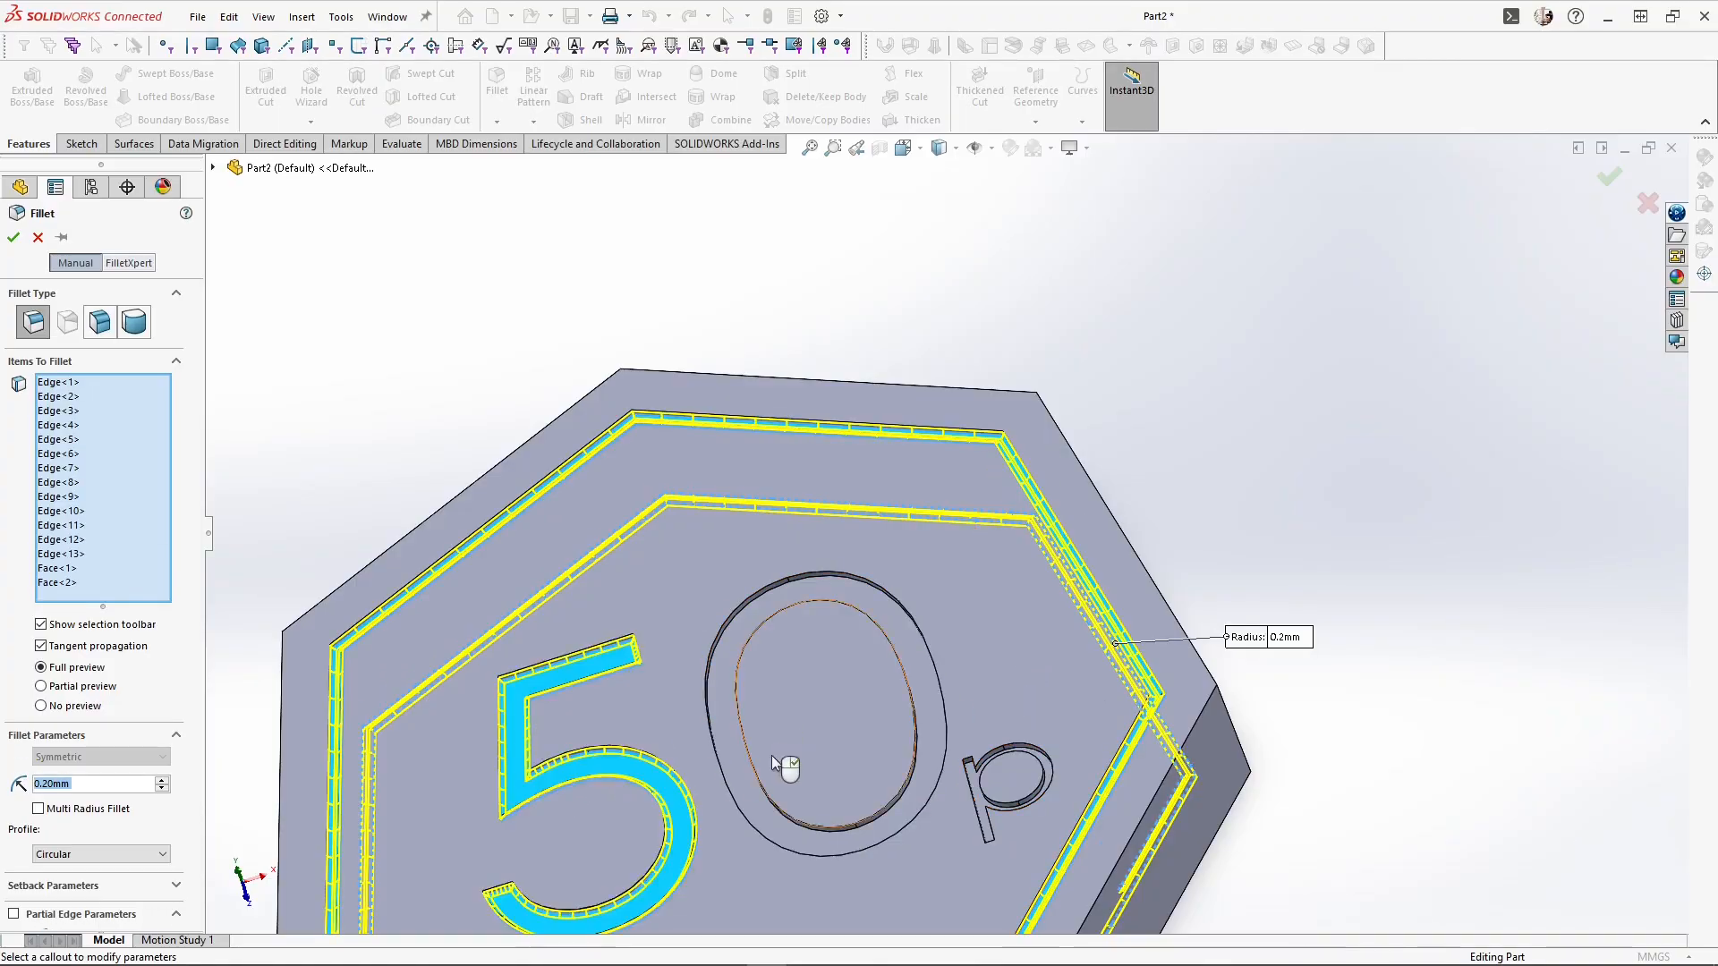
pyautogui.click(735, 758)
pyautogui.scroll(-5, 1011, 799)
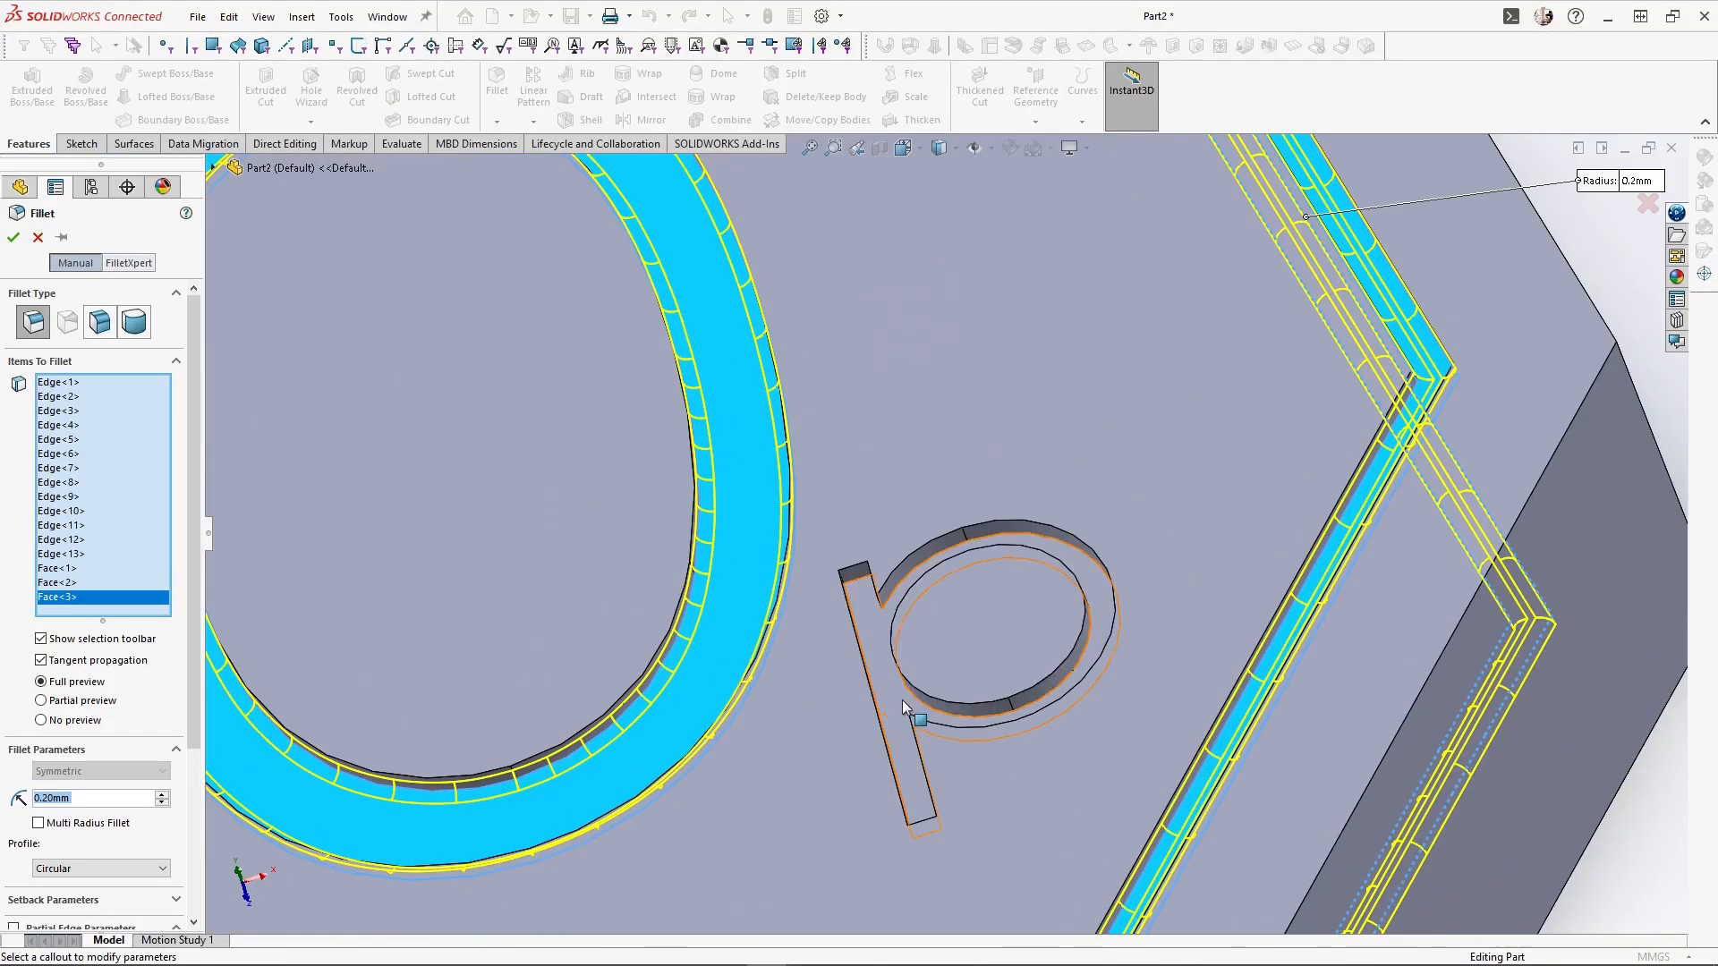
pyautogui.click(877, 763)
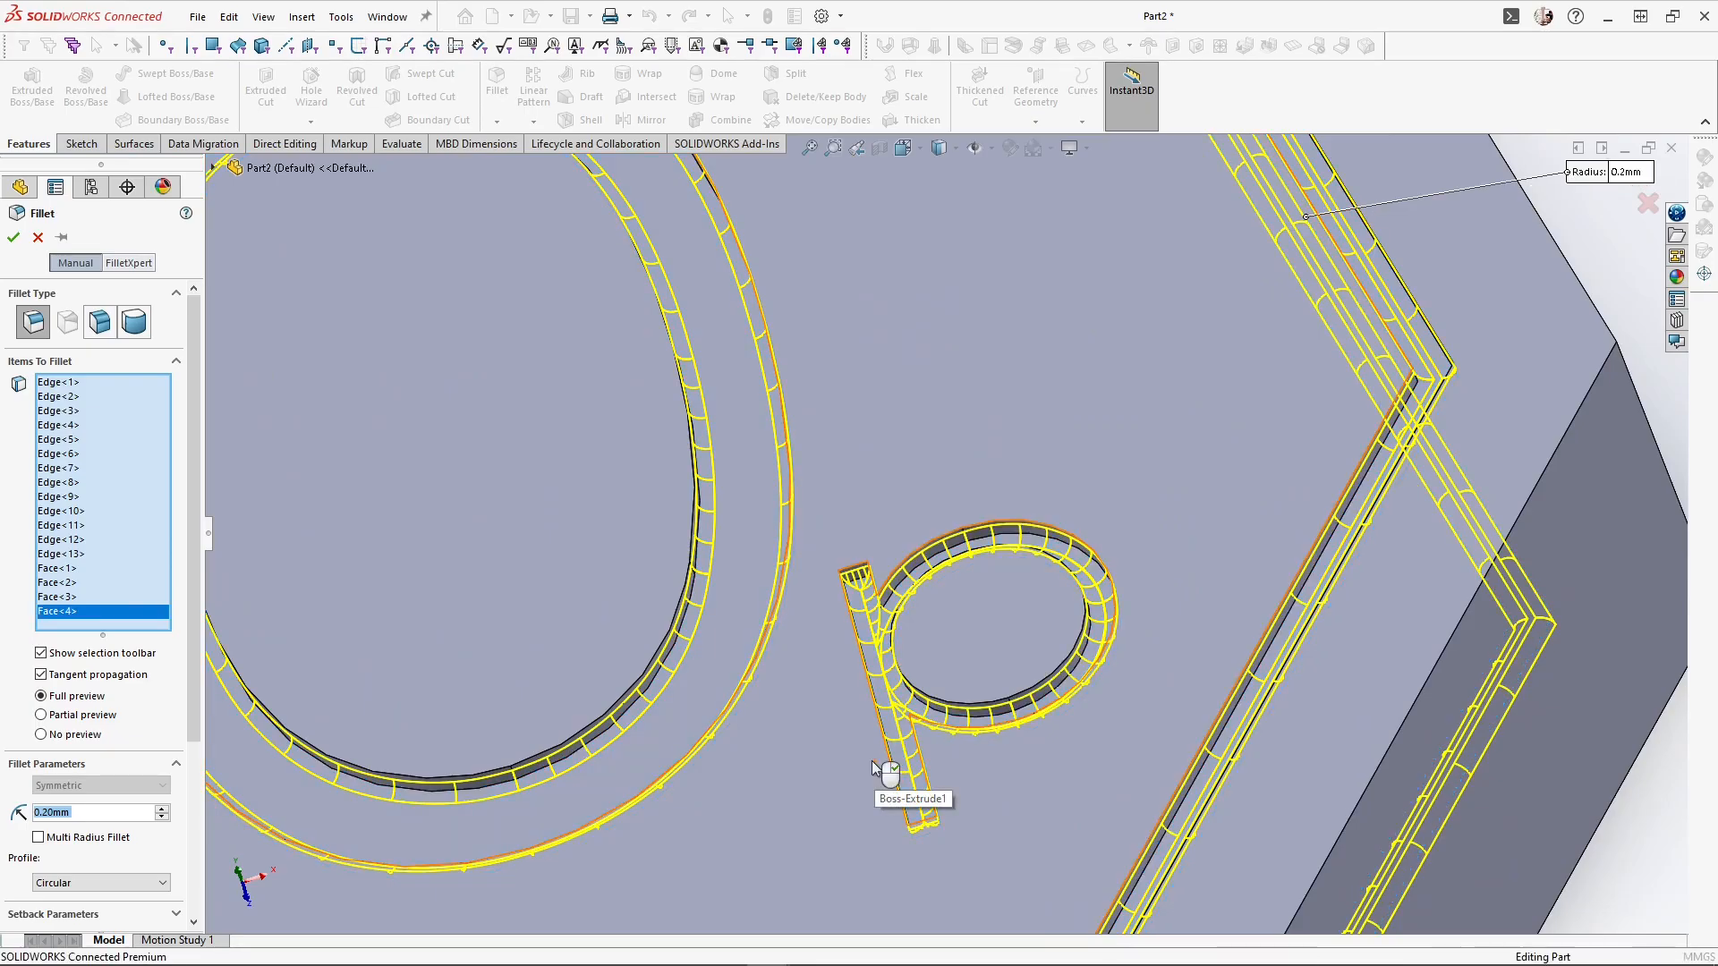
pyautogui.rightClick(875, 762)
pyautogui.scroll(8, 888, 517)
pyautogui.moveTo(887, 530); pyautogui.dragTo(953, 495, button='middle')
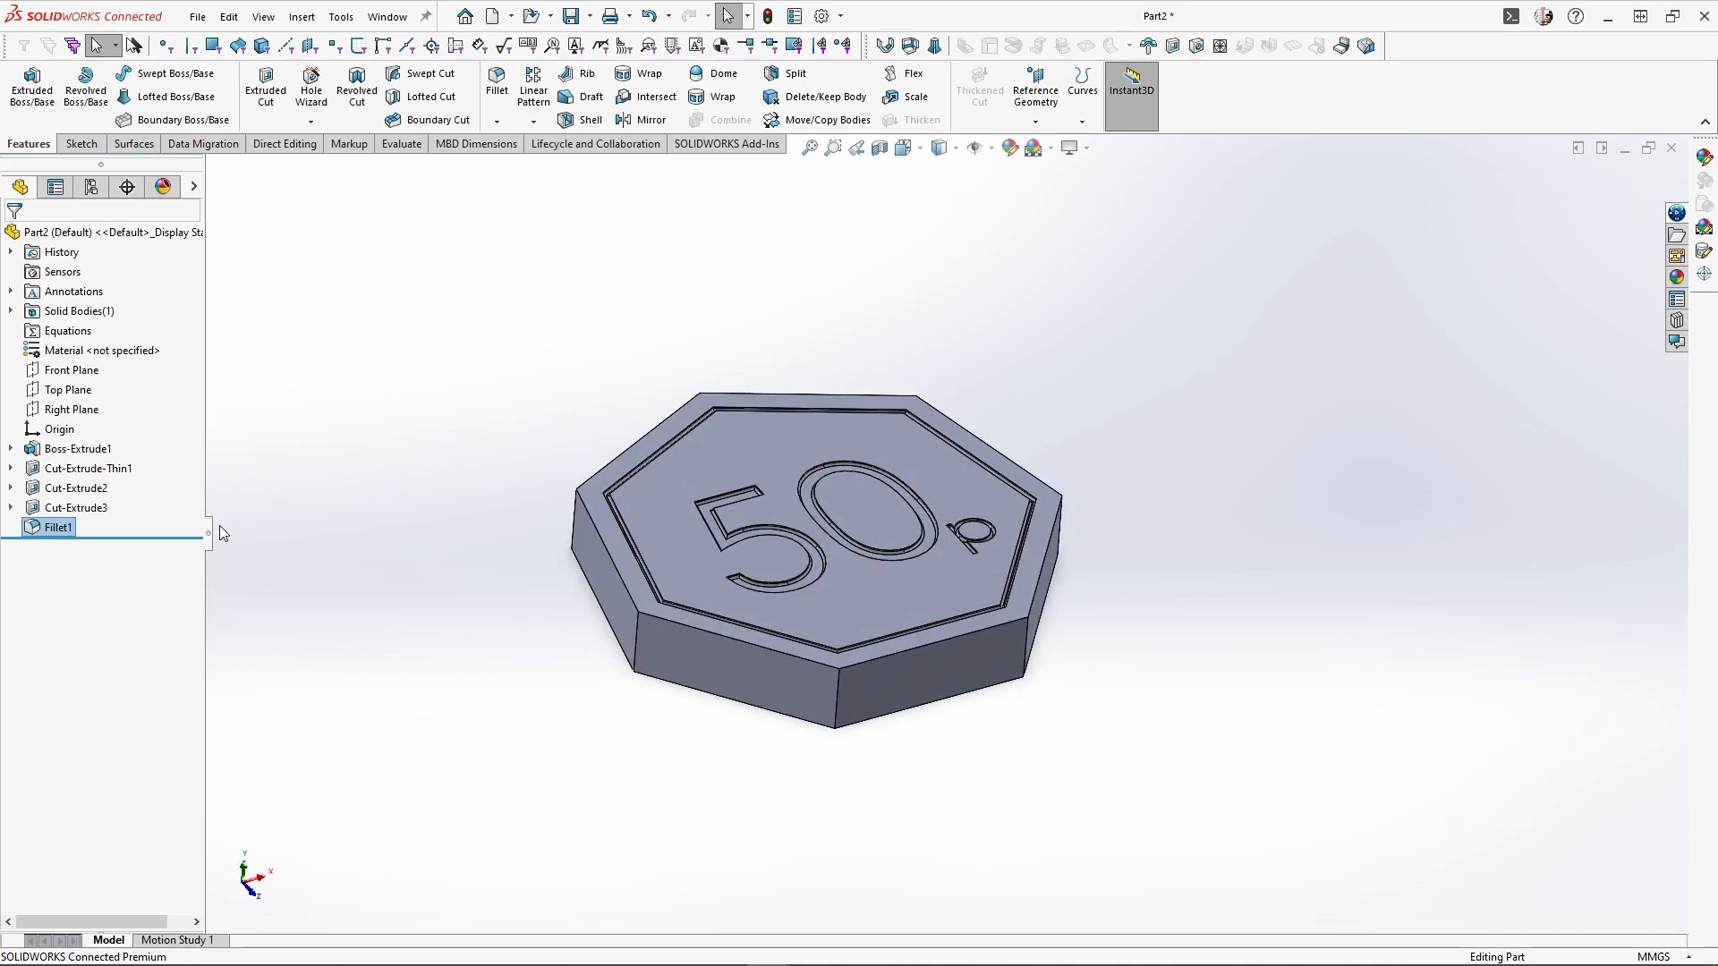
# Sketch a vertical midpoint line on the Right Plane, centred on the coin's flat side
pyautogui.click(71, 409)
pyautogui.click(97, 383)
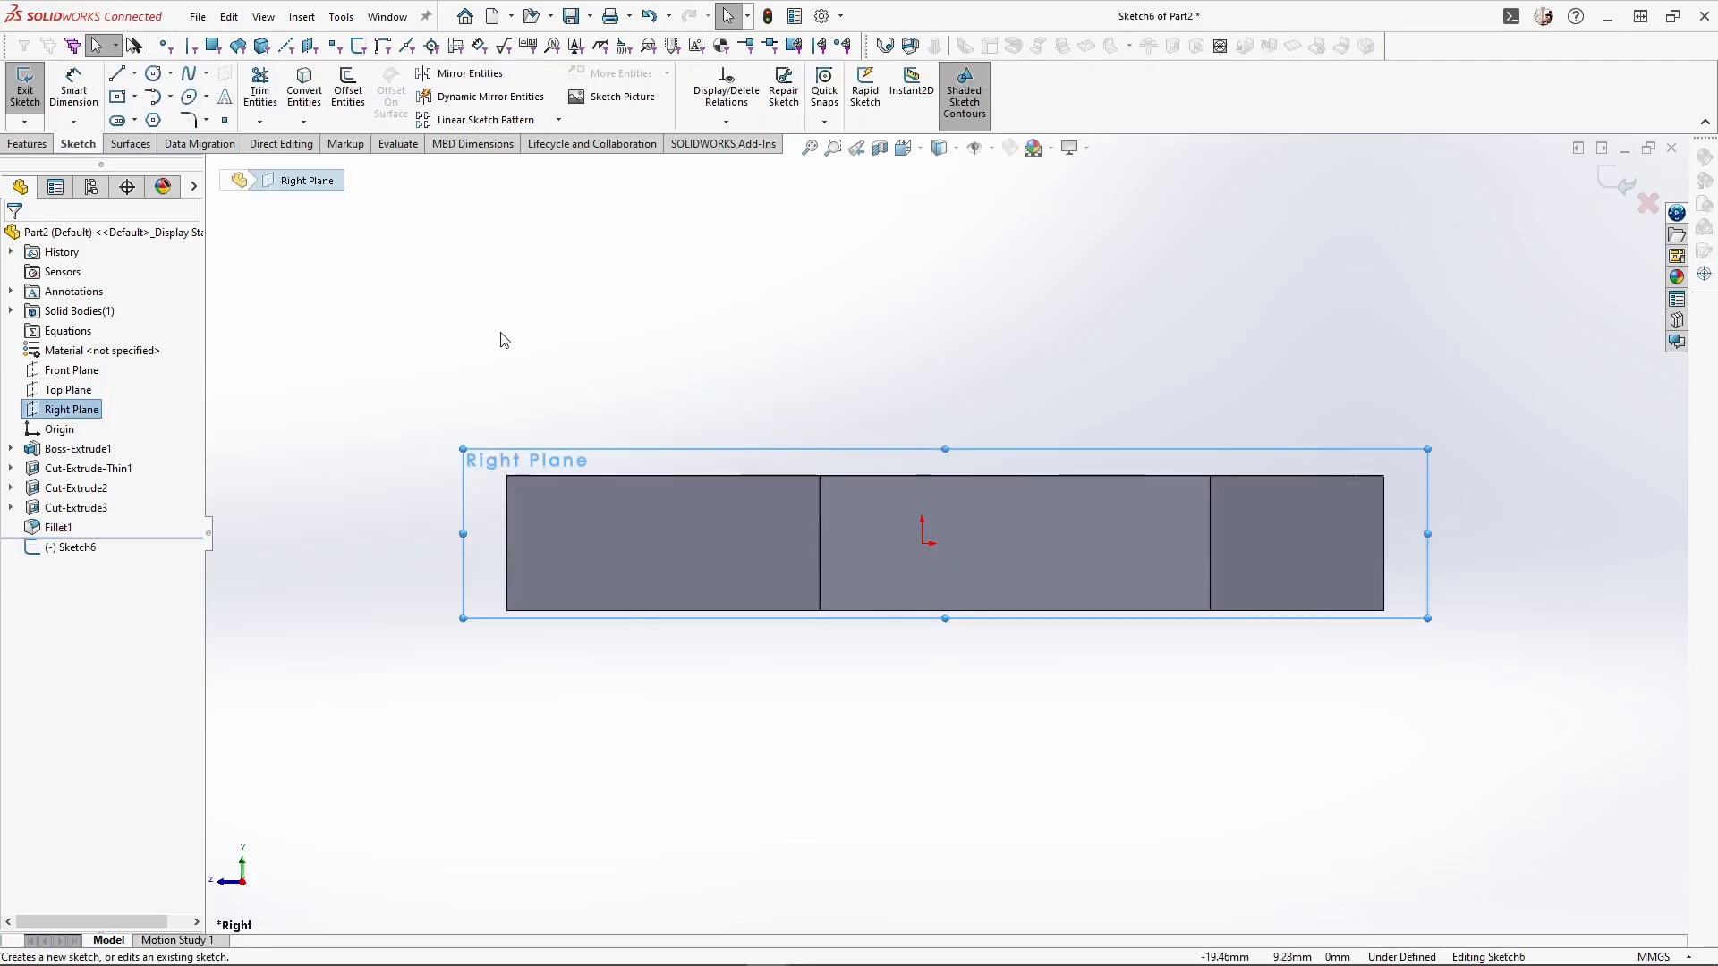
pyautogui.click(119, 74)
pyautogui.scroll(-5, 470, 612)
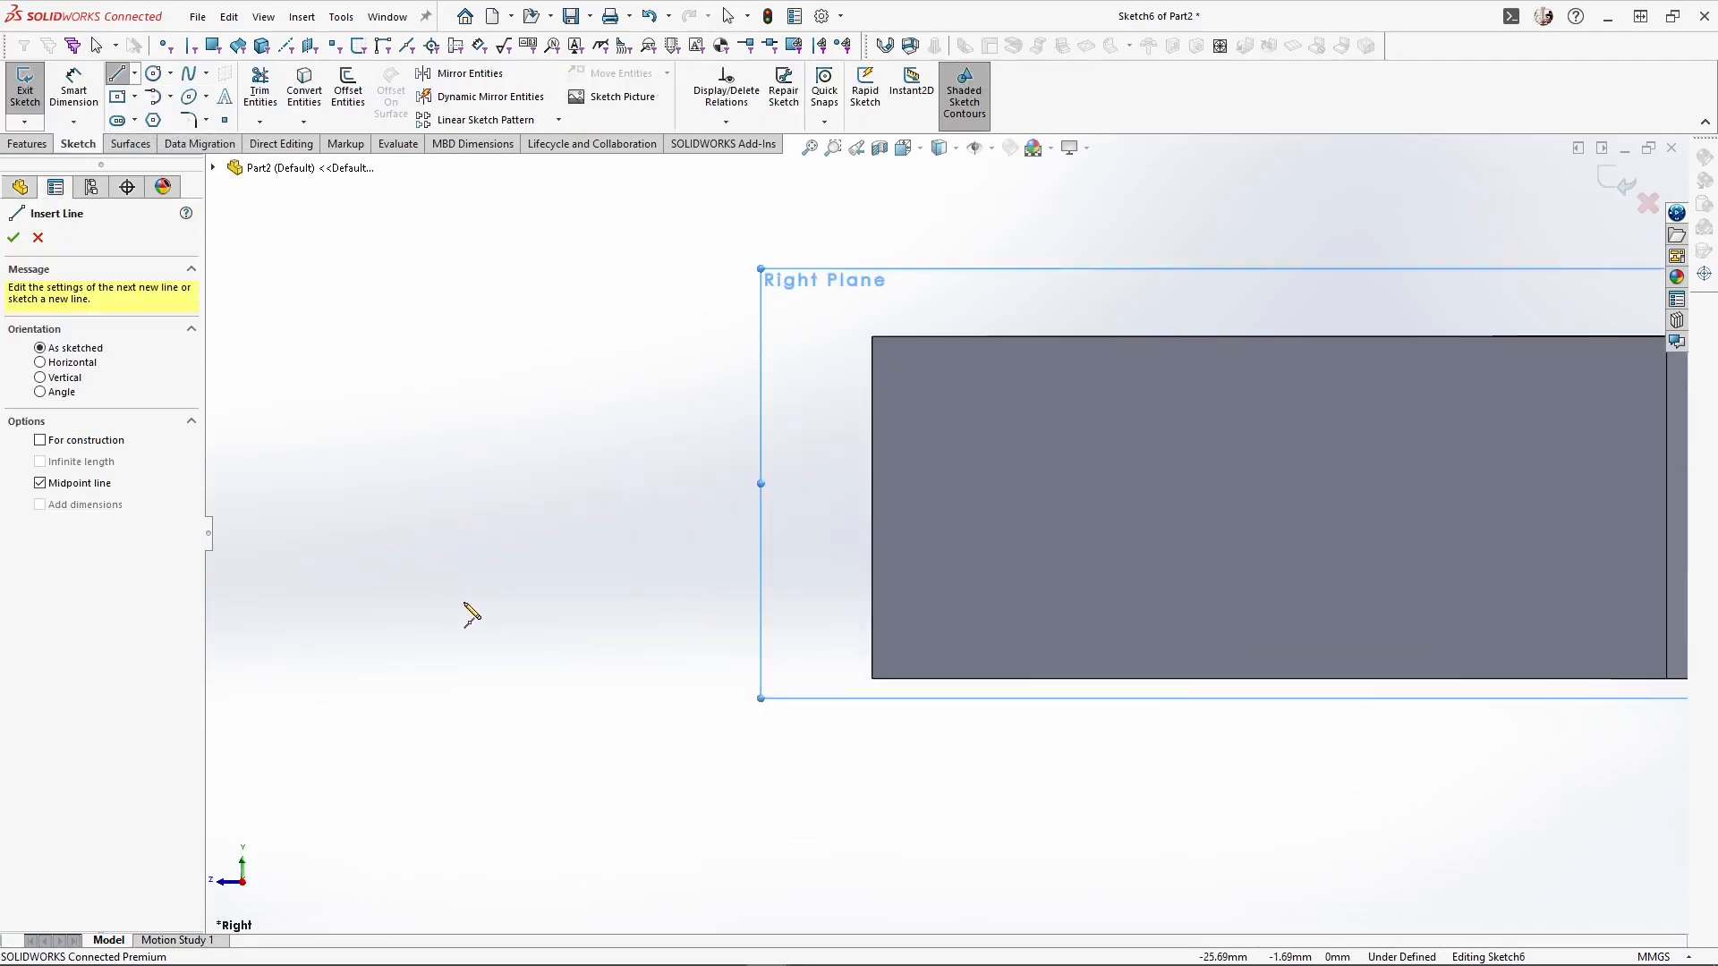
pyautogui.click(872, 508)
pyautogui.press('Return')
pyautogui.press('Escape')
pyautogui.moveTo(786, 424)
pyautogui.mouseDown(button='right')
pyautogui.moveTo(759, 368)
pyautogui.moveTo(780, 391)
pyautogui.mouseUp(button='right')
pyautogui.press('Escape')
# Dimension the vertical line to 5 mm and close the sketch
pyautogui.click(873, 453)
pyautogui.click(816, 461)
pyautogui.press('Return')
pyautogui.press('Escape')
pyautogui.click(872, 508)
pyautogui.click(529, 482)
pyautogui.moveTo(529, 488); pyautogui.dragTo(1312, 228, button='middle')
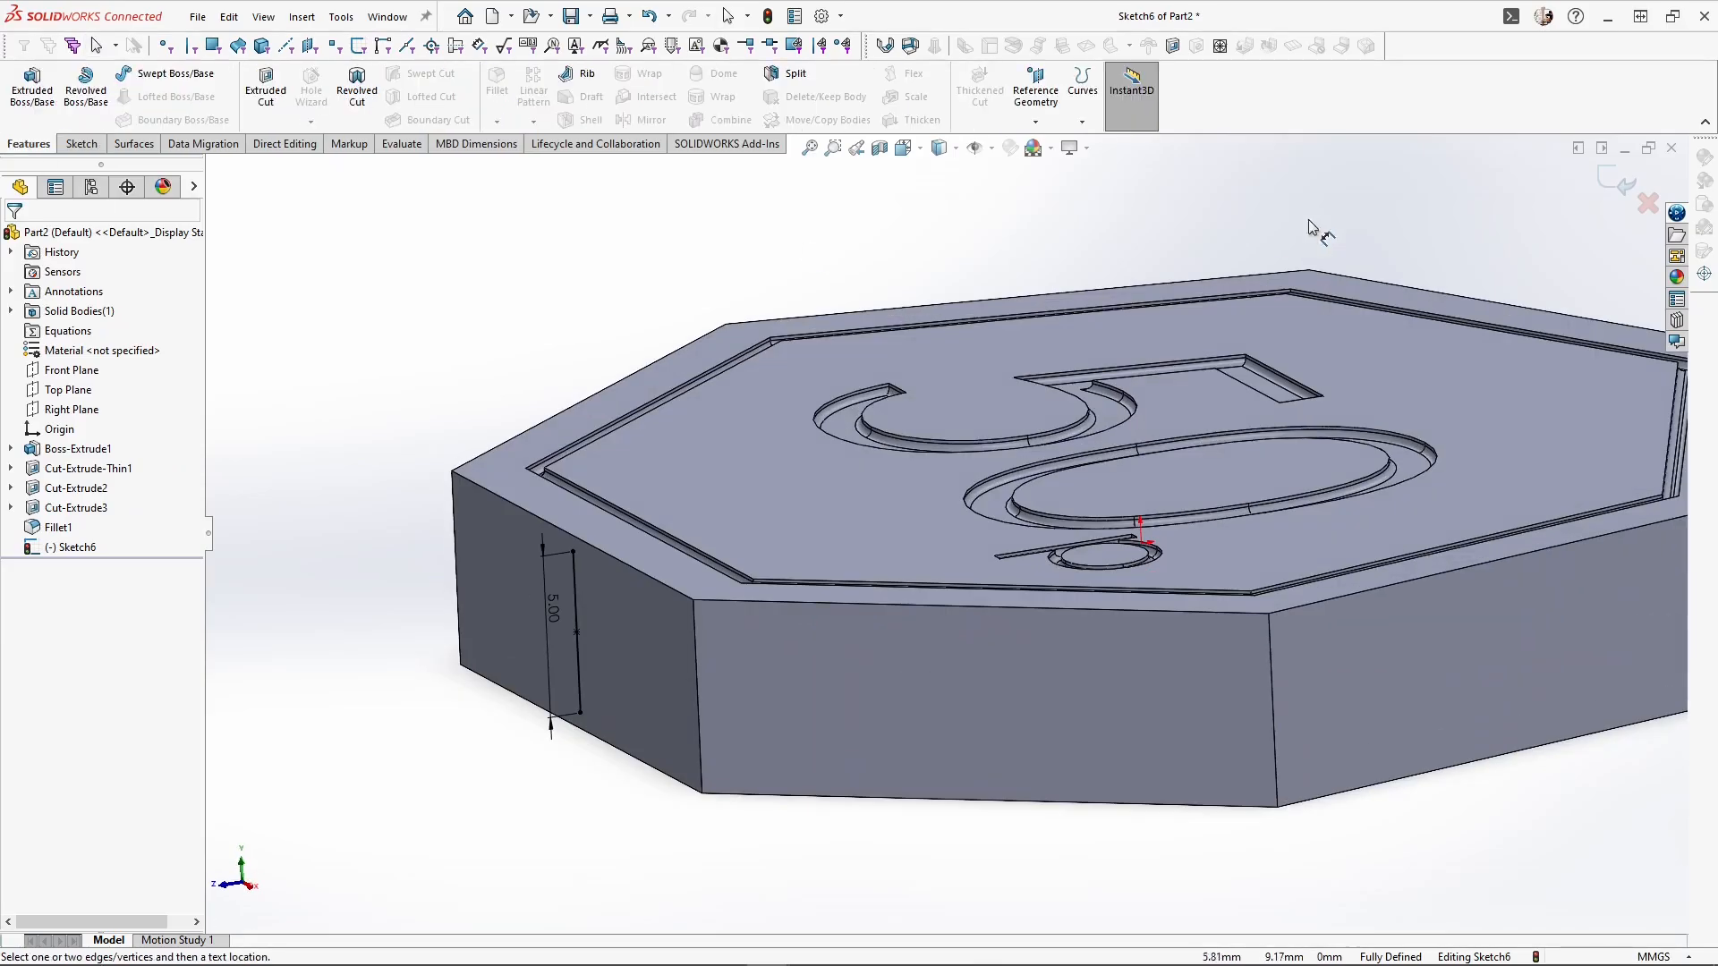
pyautogui.click(1615, 182)
# Create a swept cut with a 0.2 mm diameter circular profile along the 5 mm line
pyautogui.click(420, 74)
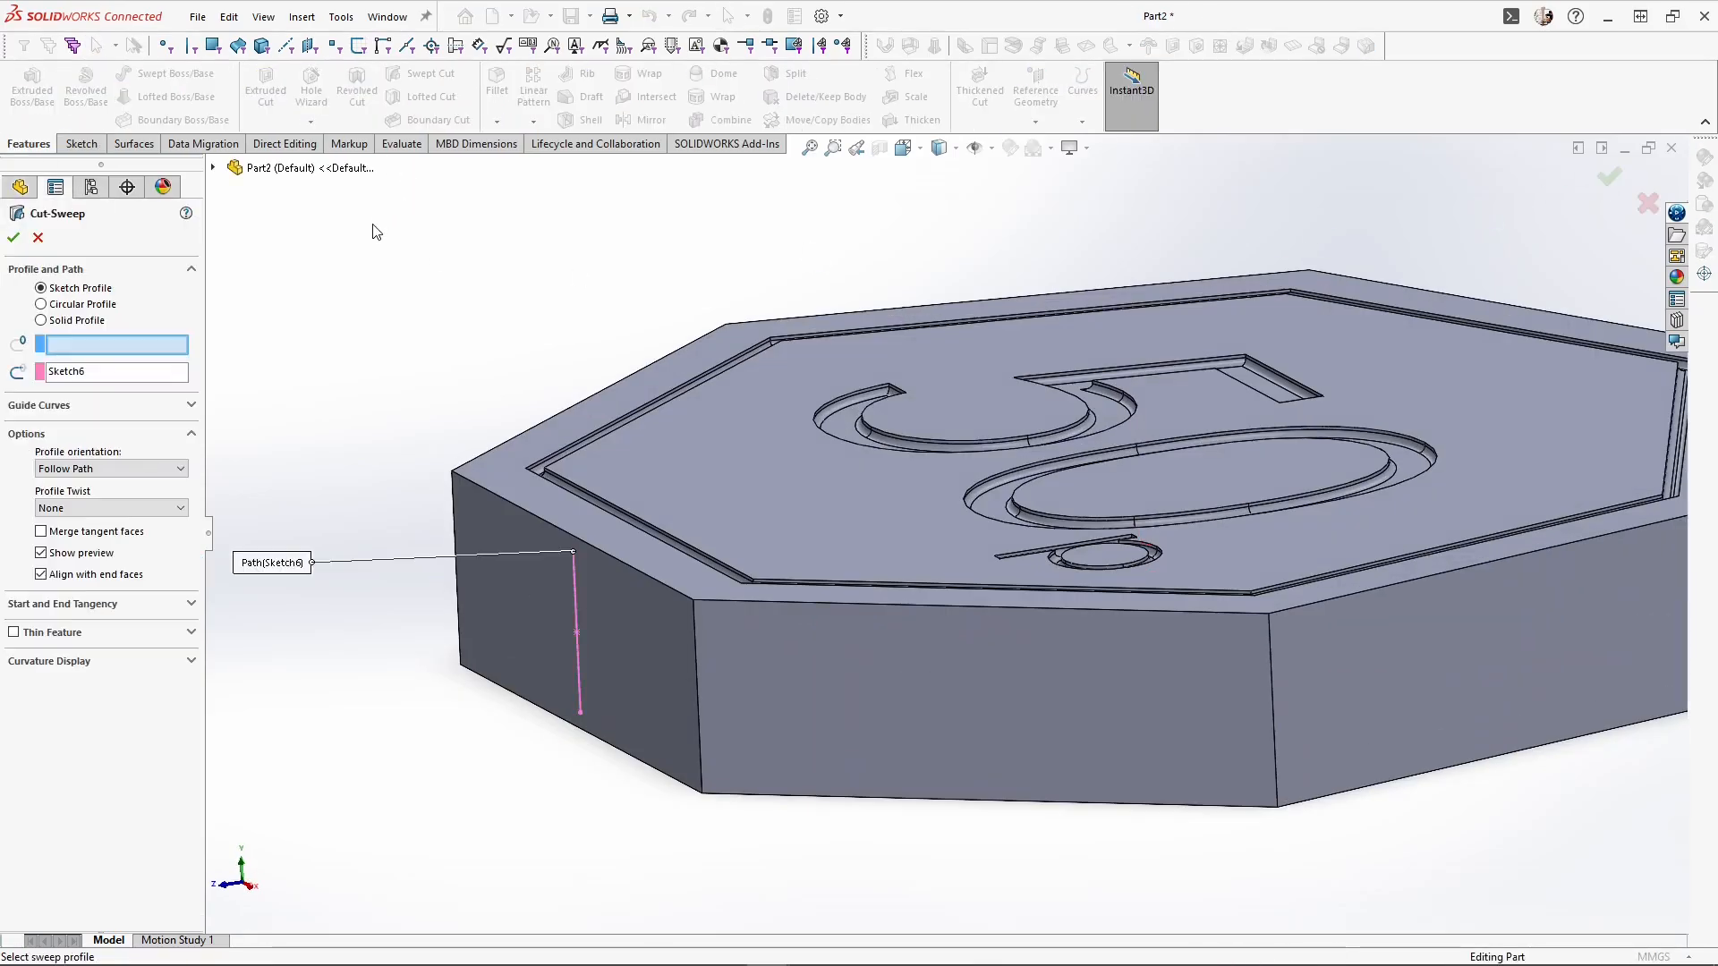
pyautogui.click(95, 306)
pyautogui.moveTo(102, 376); pyautogui.dragTo(4, 373)
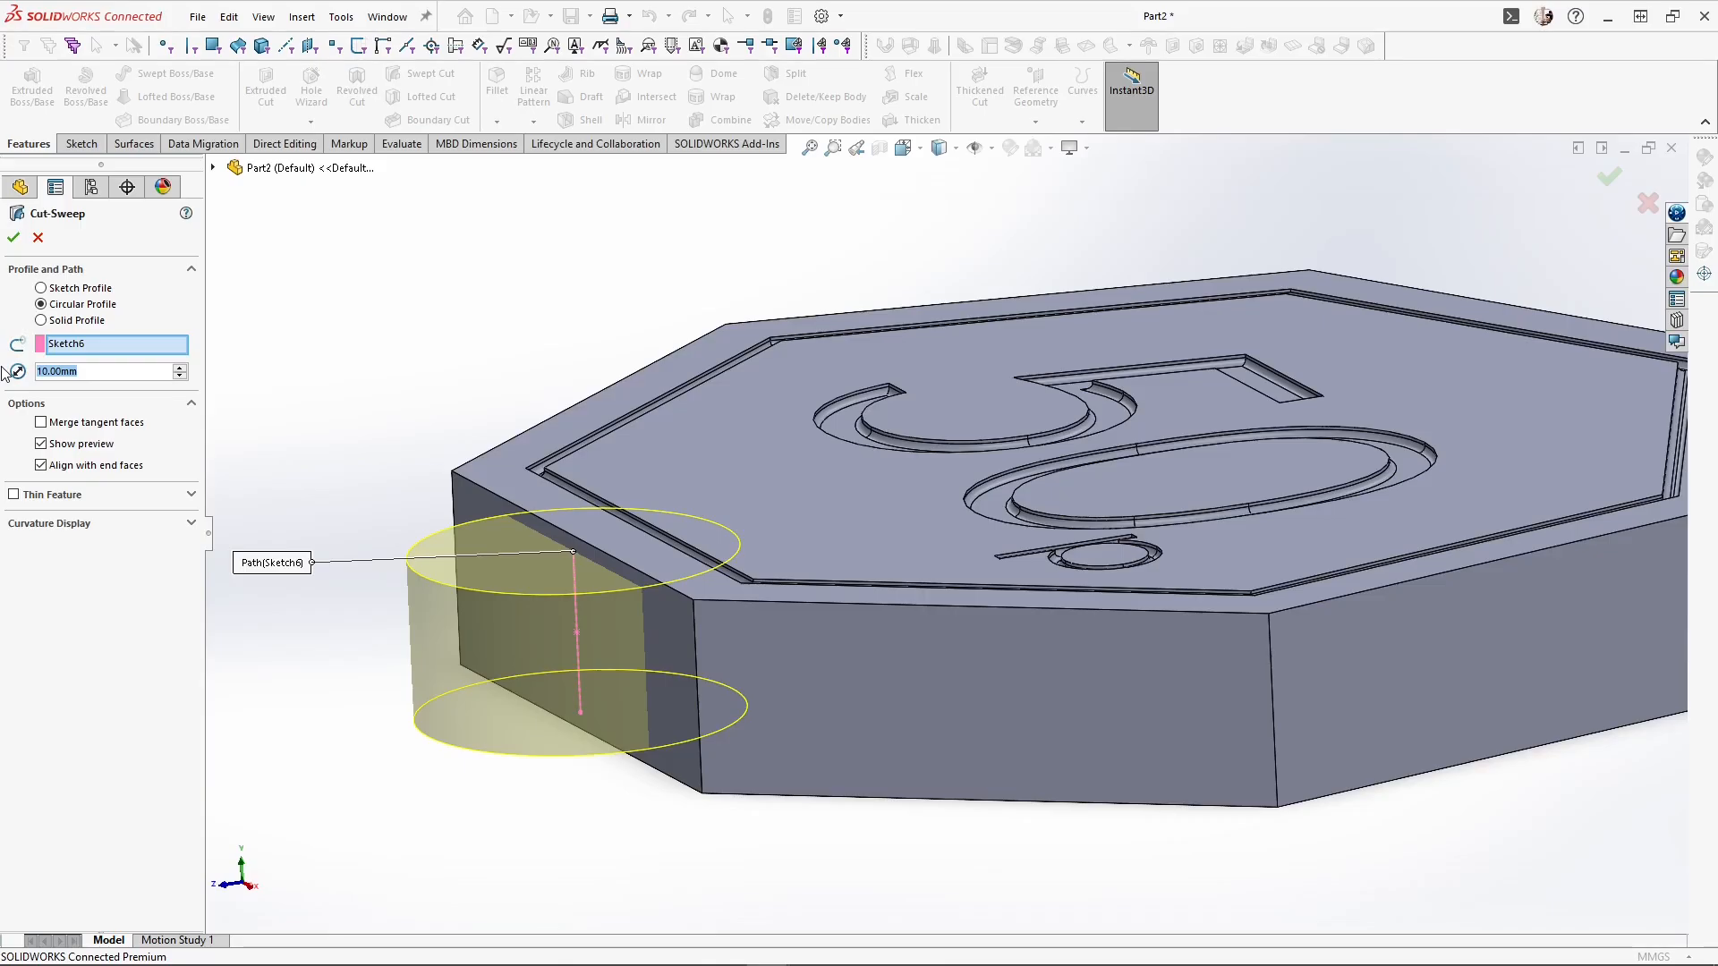
pyautogui.write('.2')
pyautogui.press('Return')
pyautogui.press('Return')
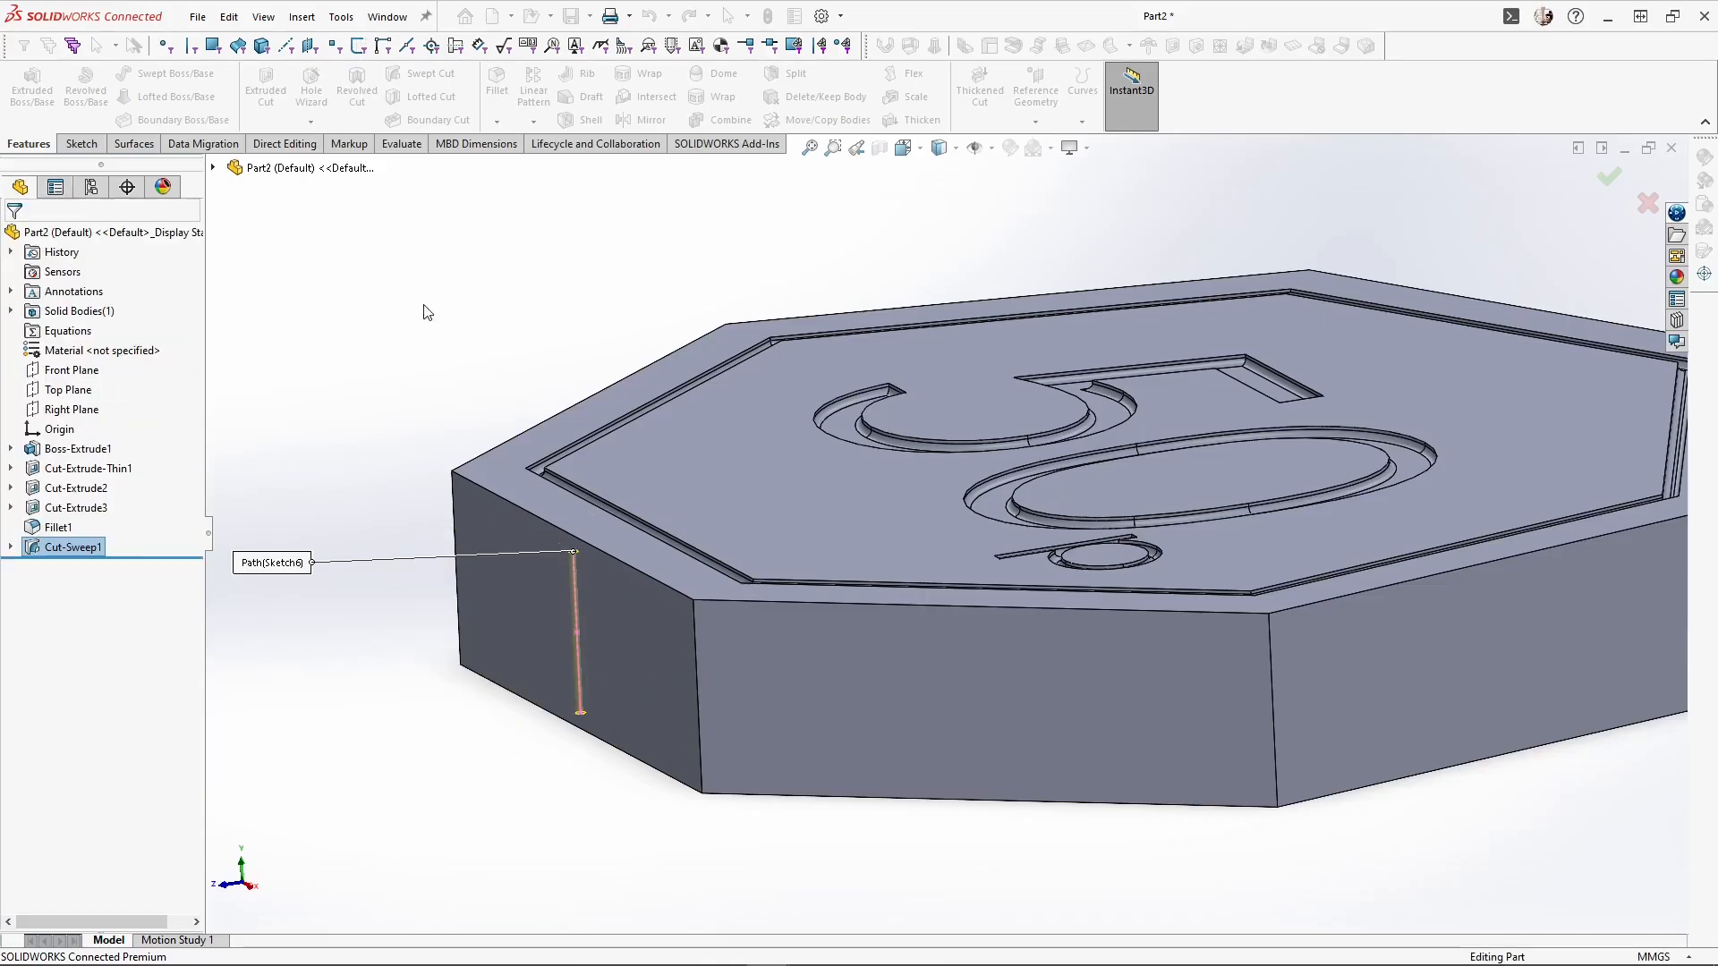
# Start a fill pattern with the grooved side face as its boundary
pyautogui.moveTo(424, 381); pyautogui.dragTo(497, 391, button='middle')
pyautogui.click(532, 122)
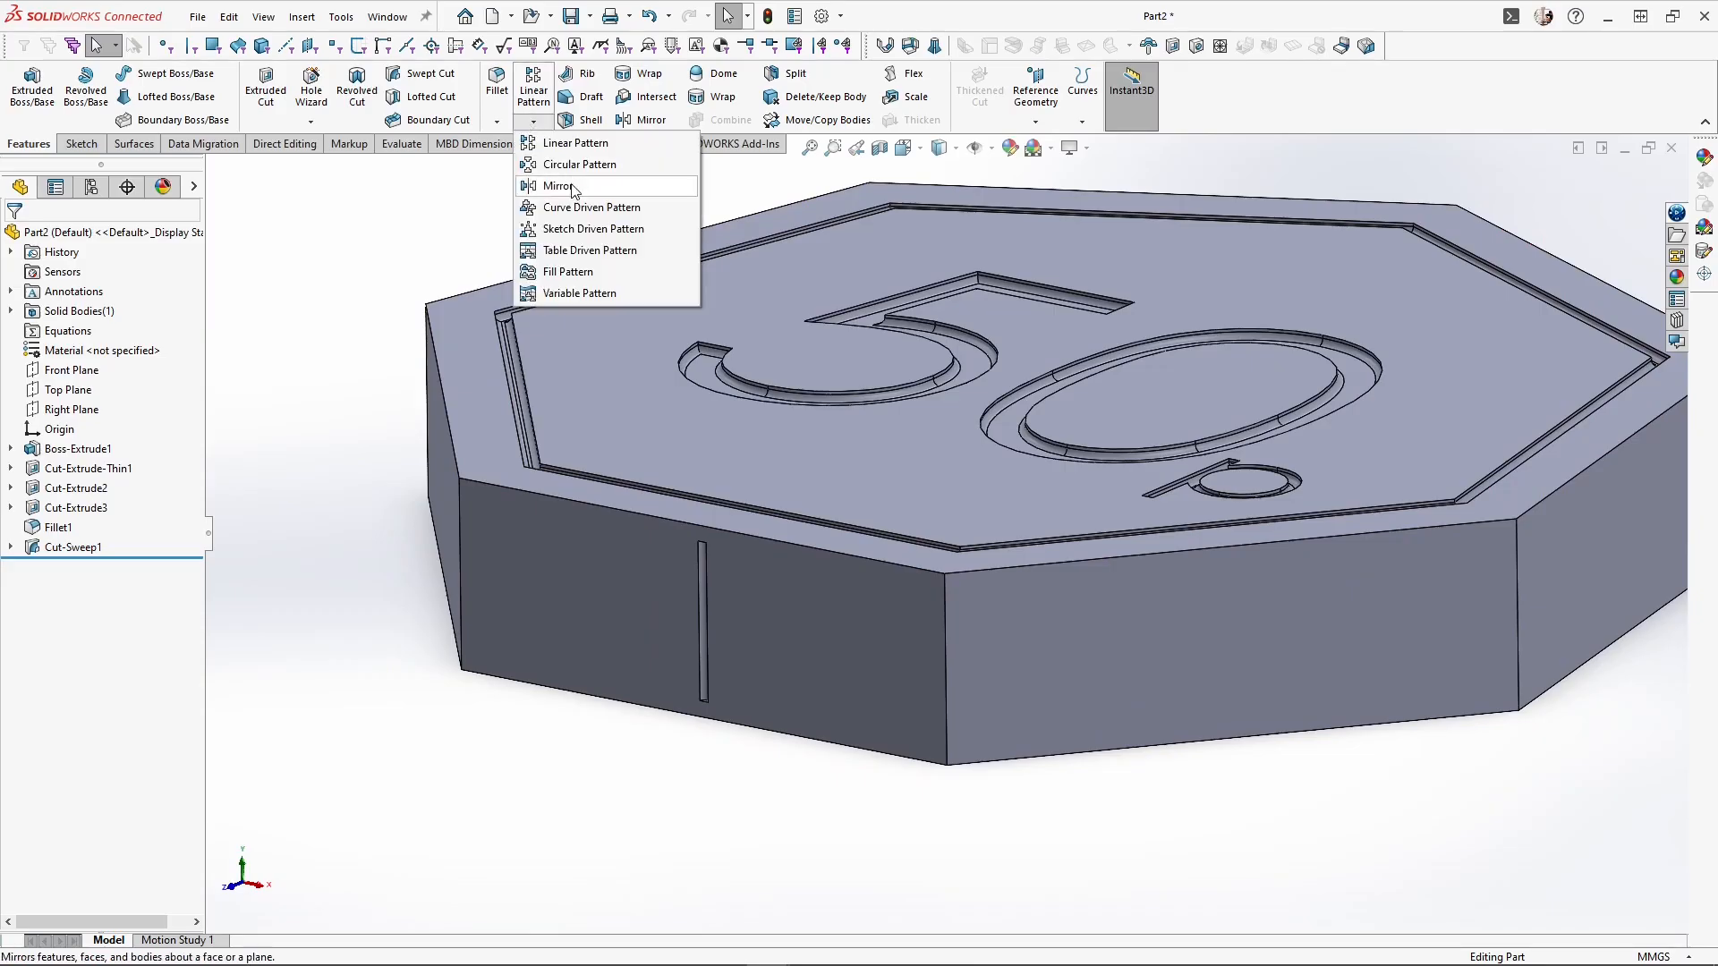
pyautogui.click(559, 273)
pyautogui.click(654, 612)
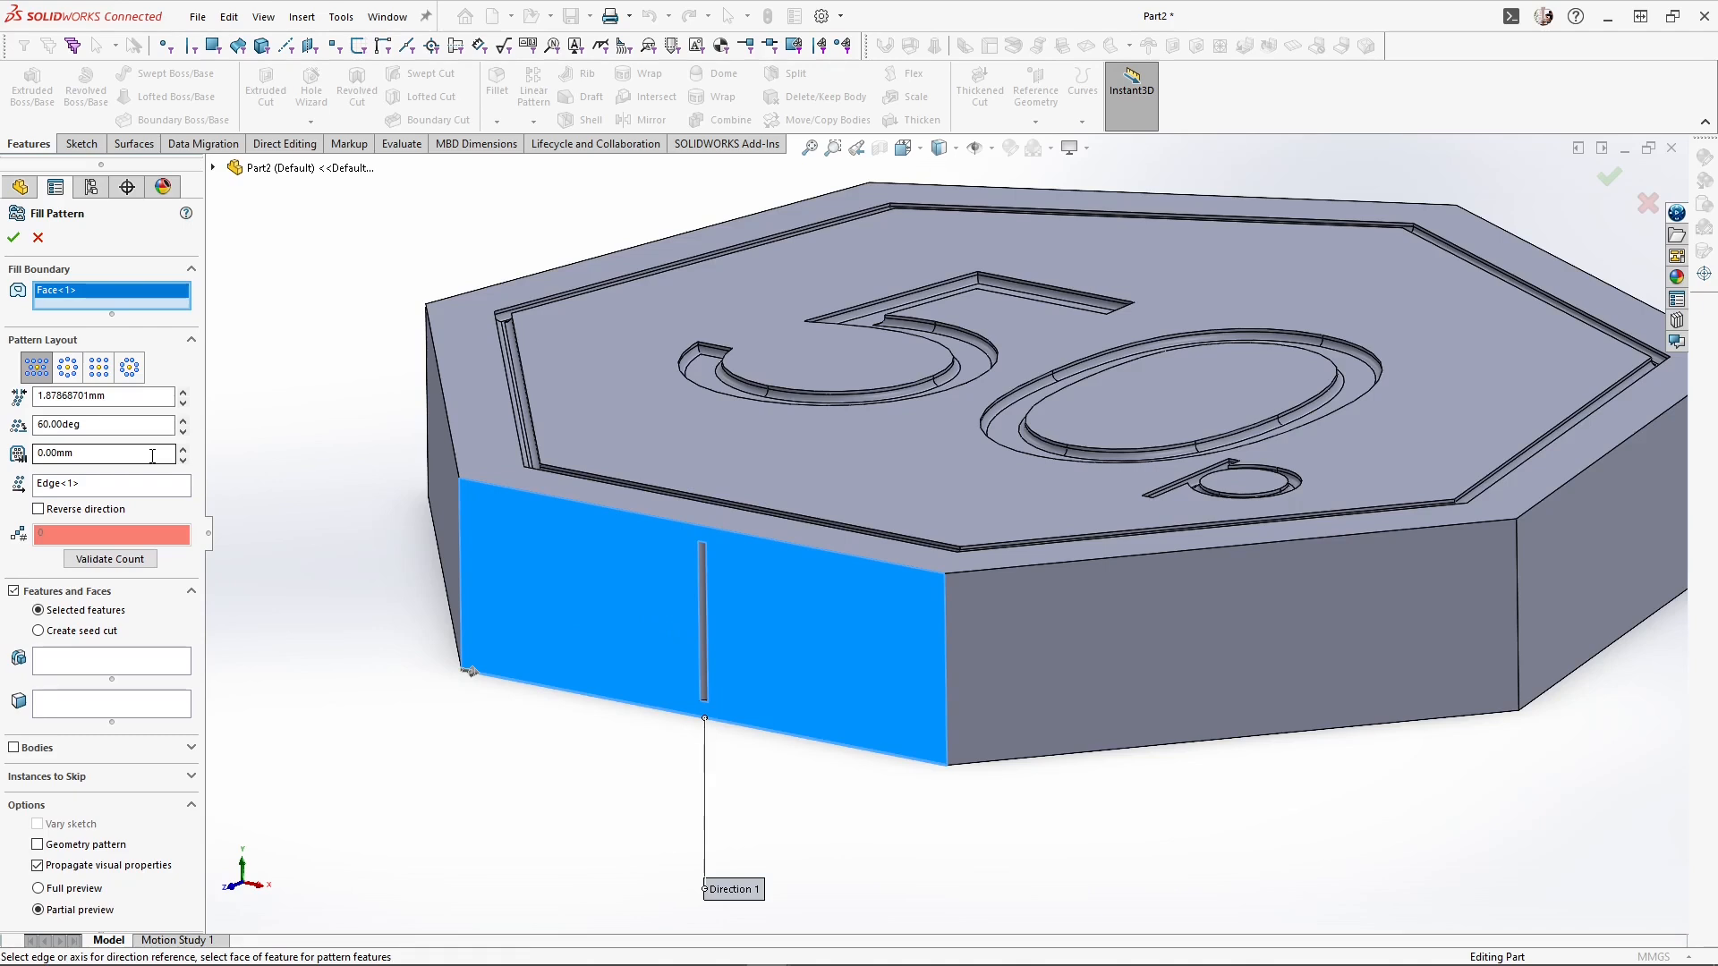
# Fill the side face with copies of the swept groove at 1.50 mm instance spacing and accept the pattern
pyautogui.click(118, 678)
pyautogui.scroll(-3, 780, 625)
pyautogui.scroll(-3, 590, 542)
pyautogui.click(586, 546)
pyautogui.scroll(3, 715, 555)
pyautogui.moveTo(695, 582); pyautogui.dragTo(792, 723, button='middle')
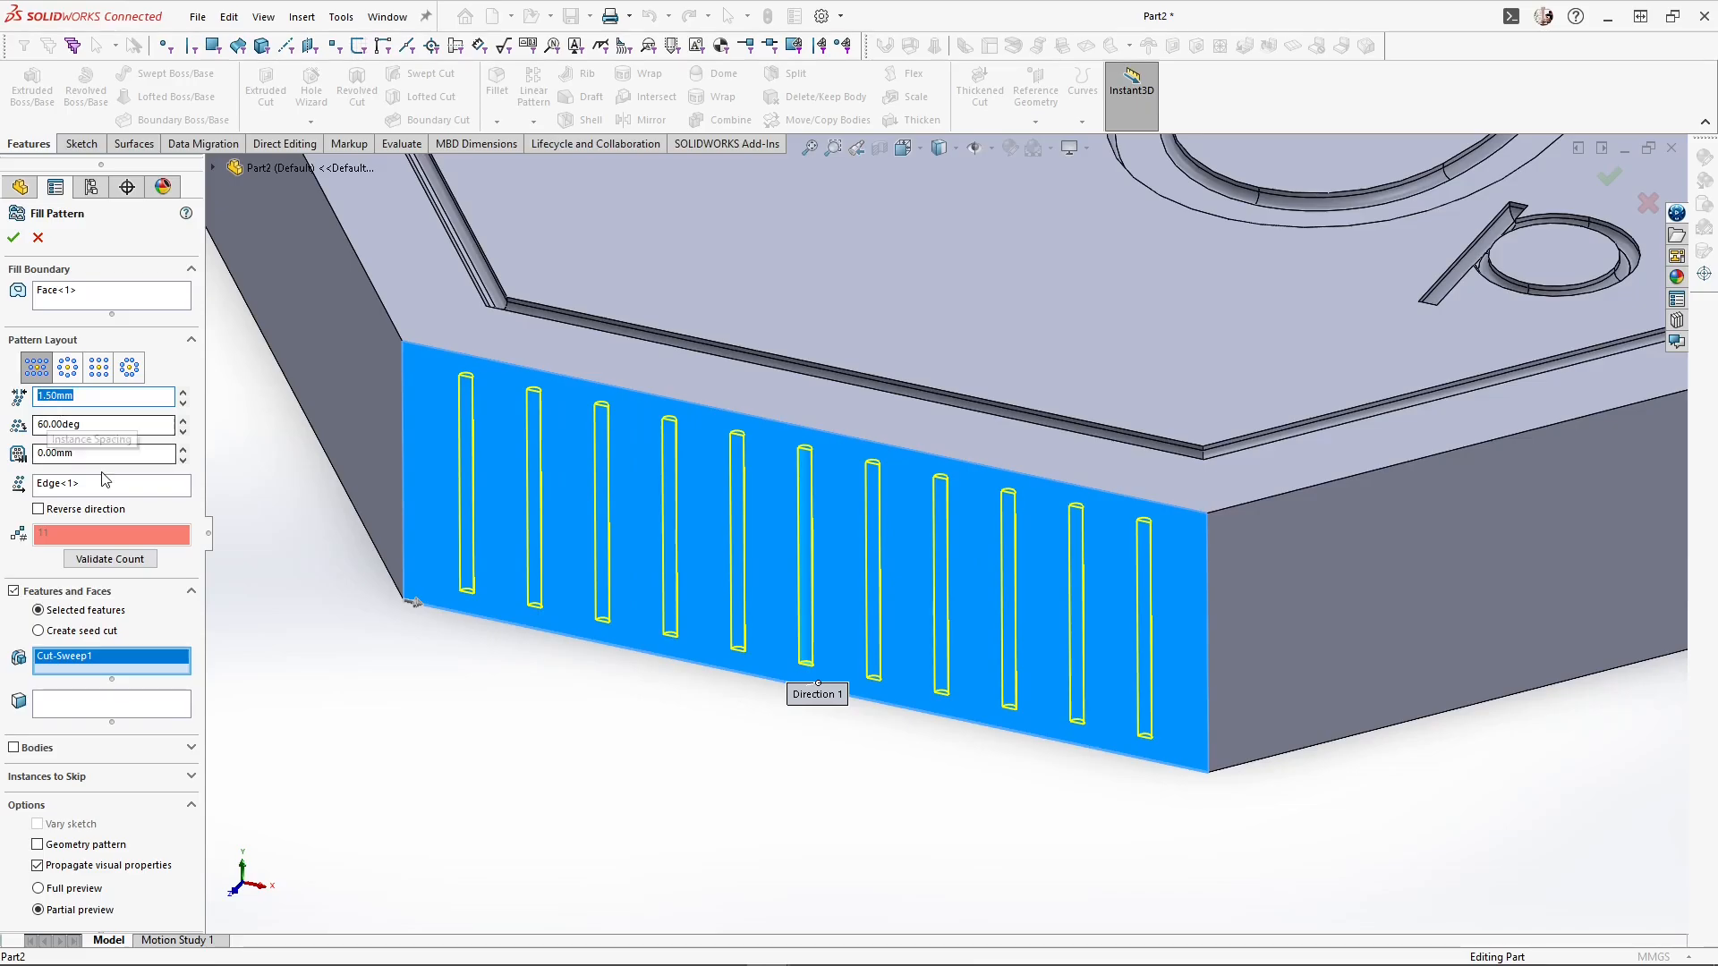
pyautogui.press('Return')
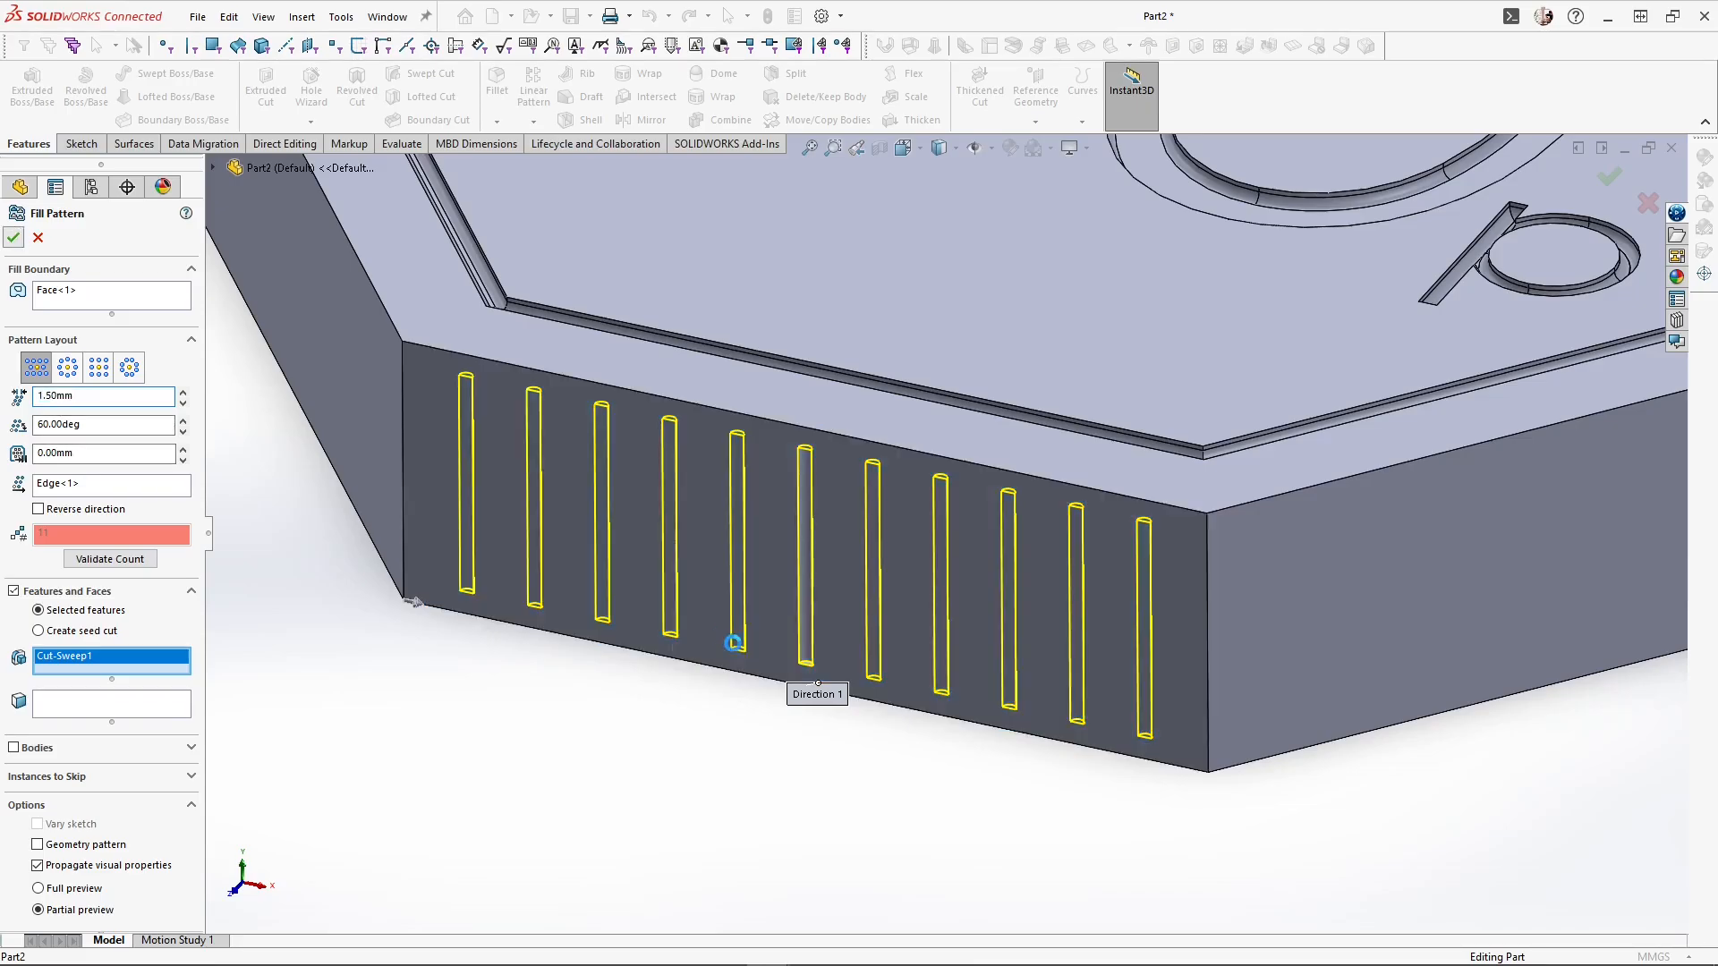
pyautogui.scroll(6, 1111, 362)
pyautogui.scroll(-2, 1107, 373)
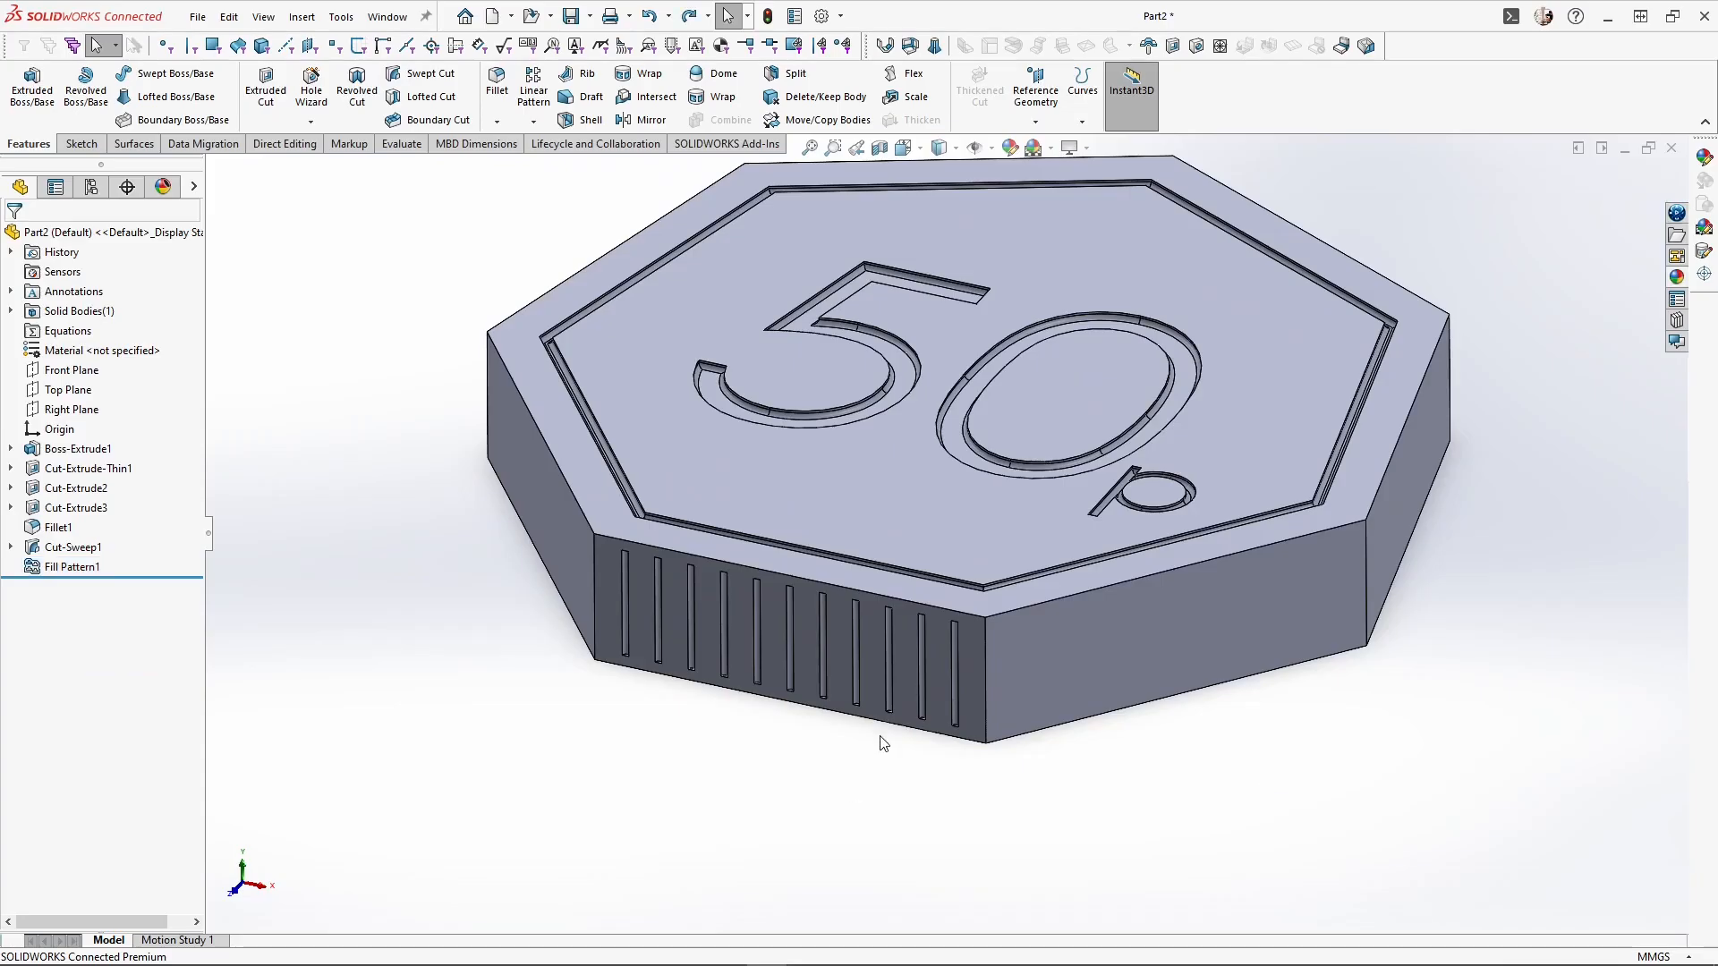
# Sketch a vertical construction line on the Front Plane through the coin's centre, spanning its full thickness, and close the sketch
pyautogui.click(72, 370)
pyautogui.click(109, 345)
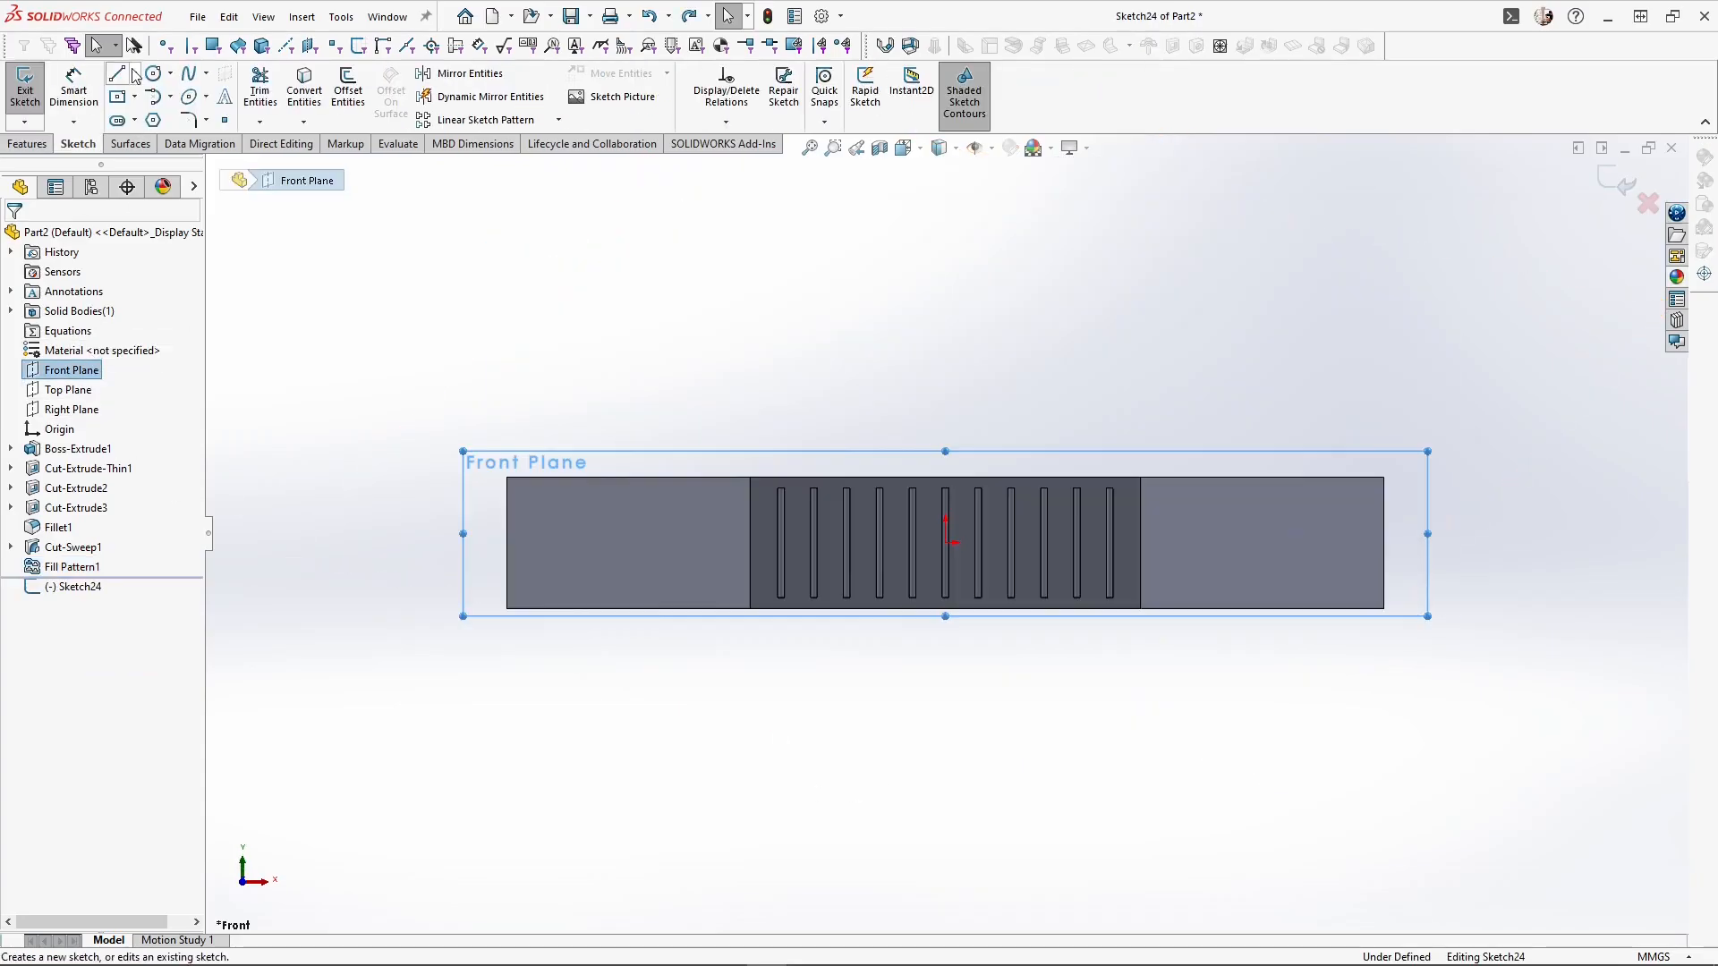
pyautogui.click(946, 478)
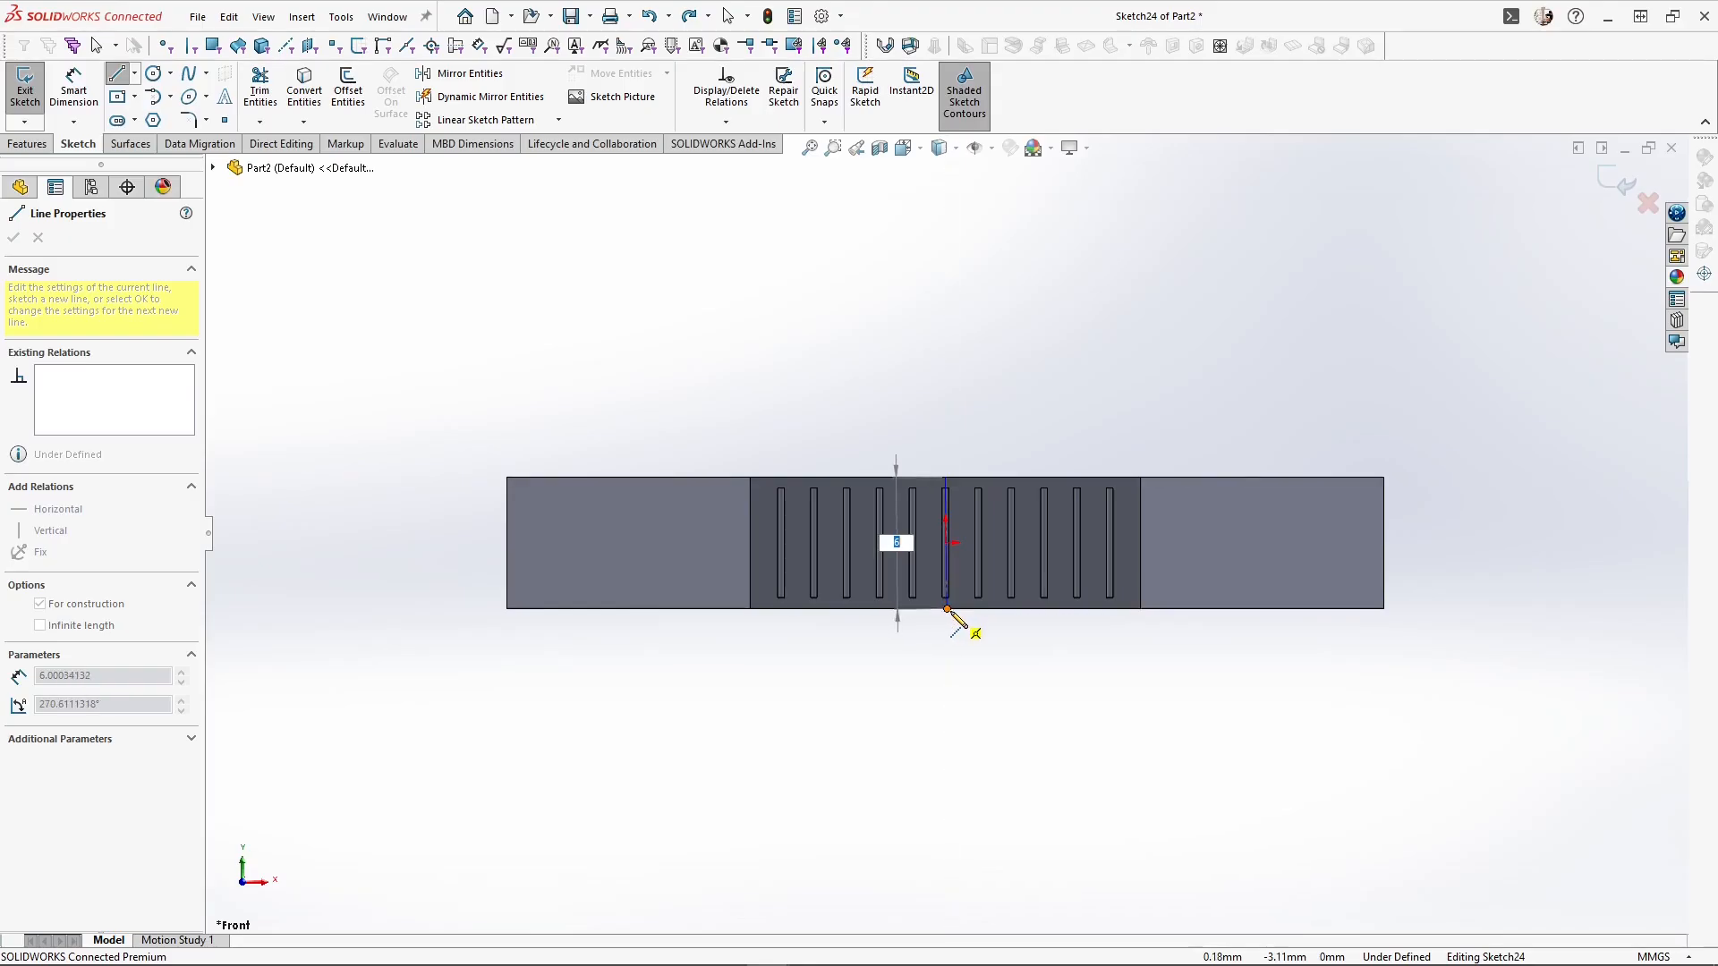
pyautogui.click(947, 610)
pyautogui.press('Escape')
pyautogui.hotkey('ctrl', '7')
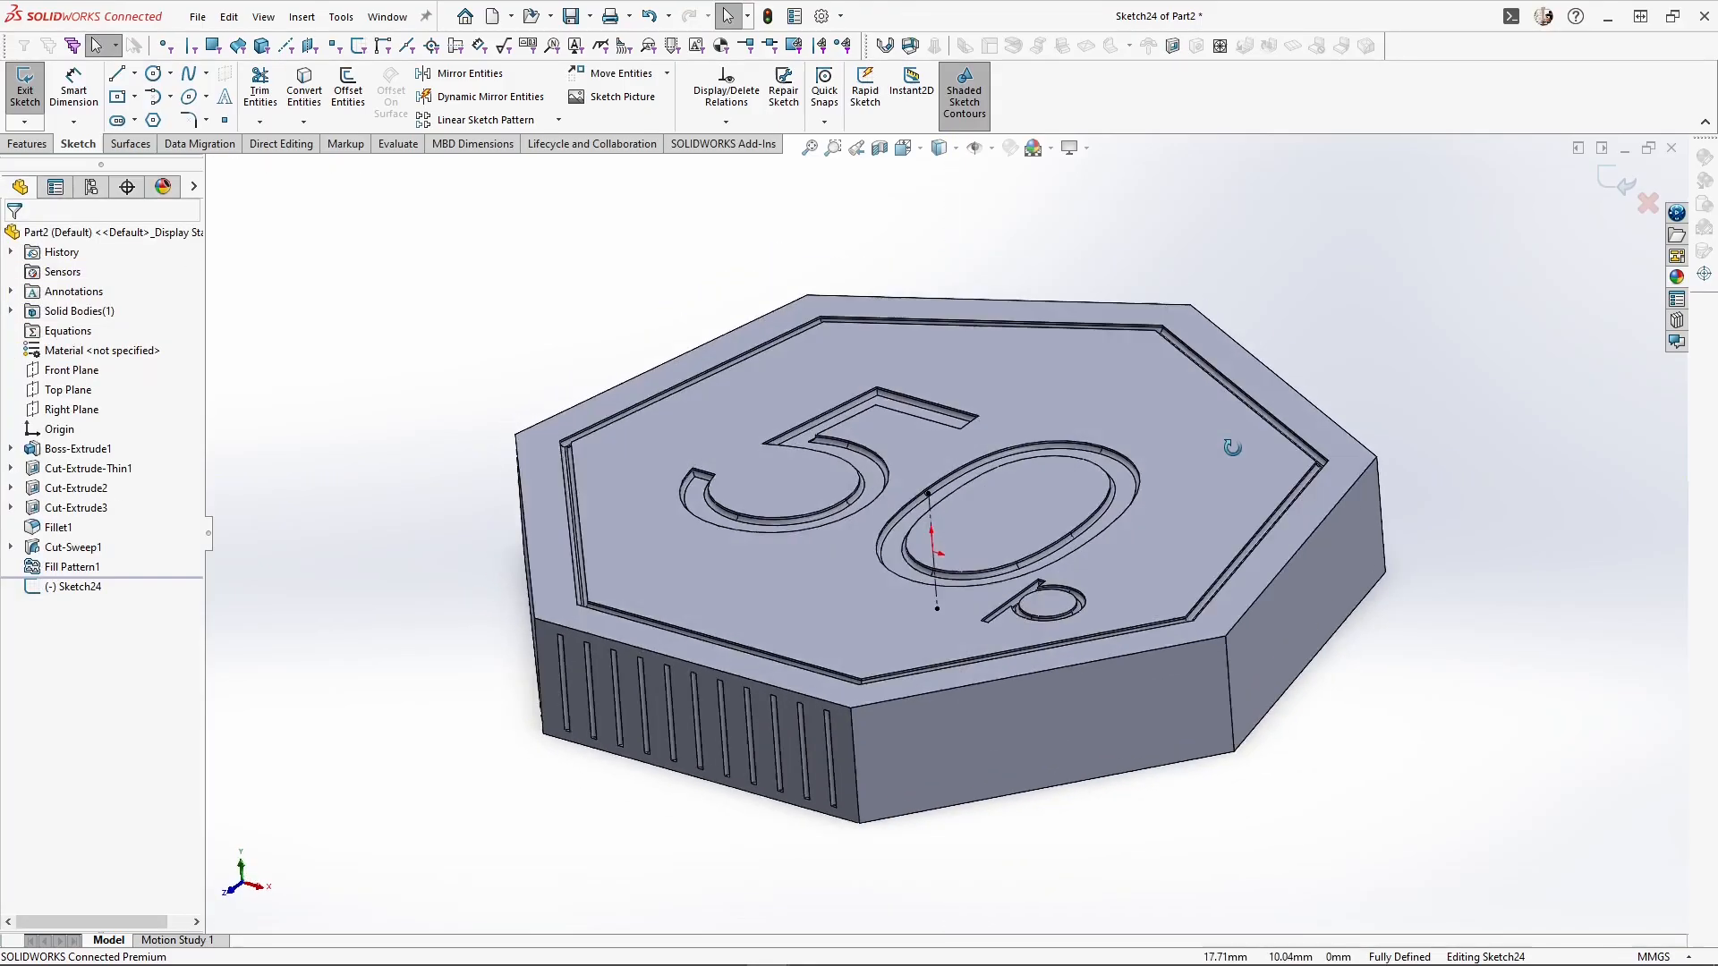
pyautogui.click(1601, 186)
# Start a circular pattern of the groove fill pattern about the central construction line, with 7 equally spaced instances over 360°
pyautogui.click(533, 120)
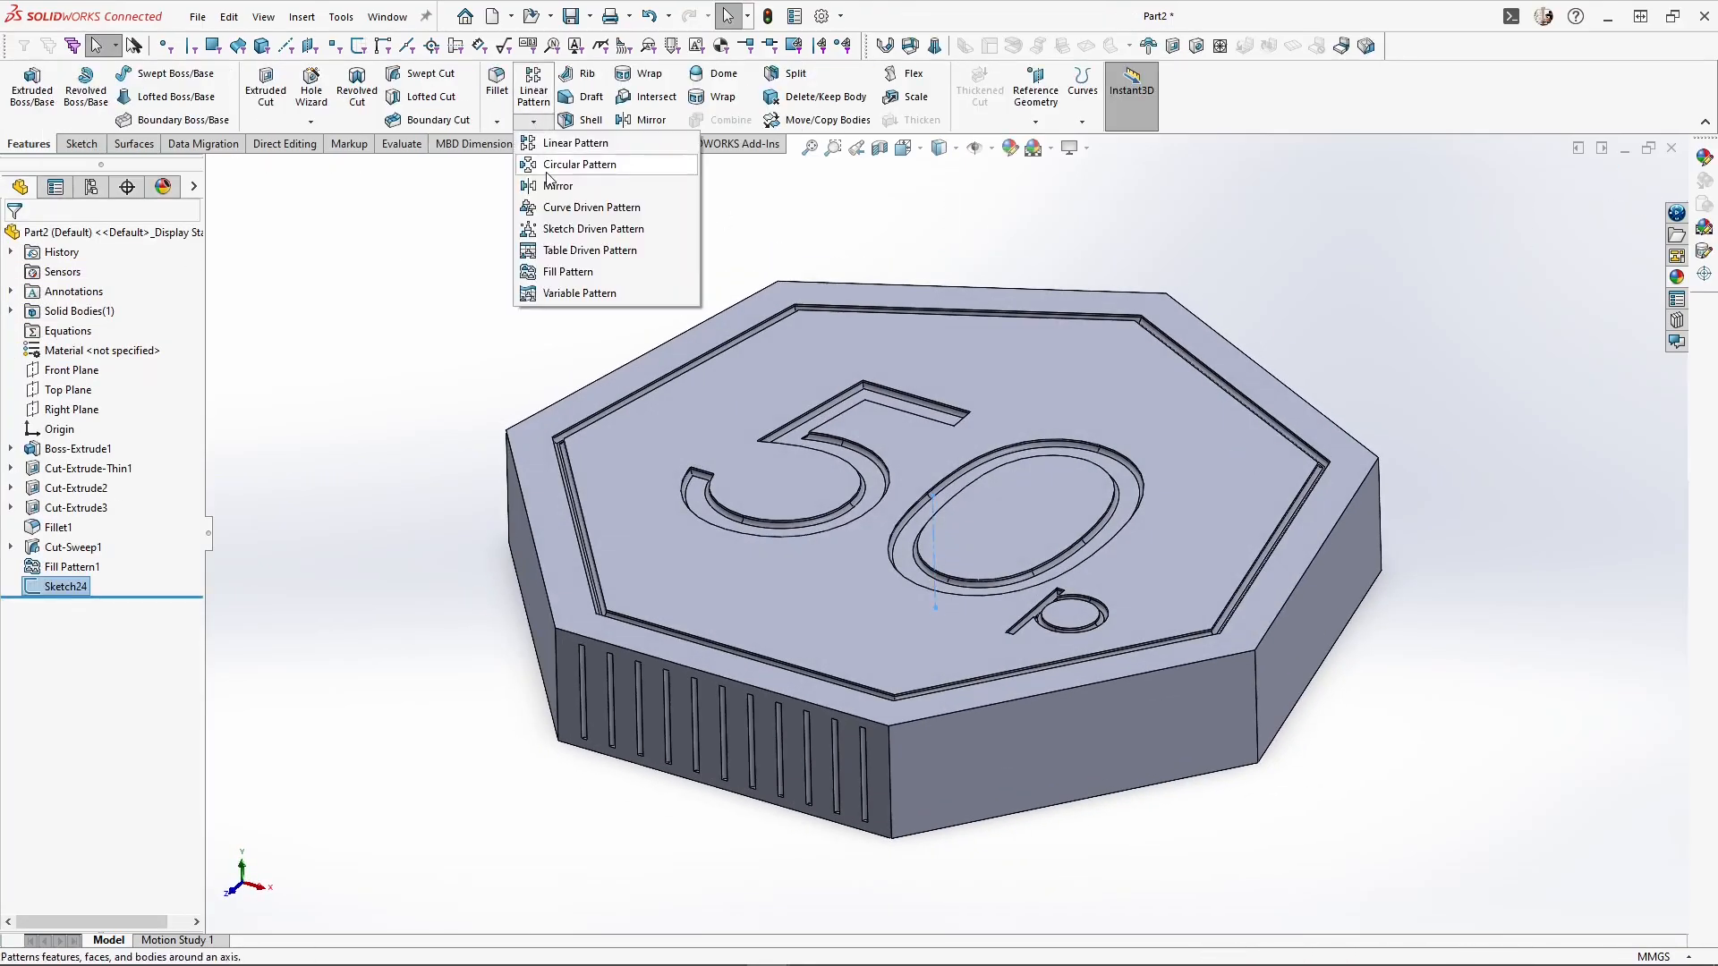
pyautogui.click(586, 164)
pyautogui.click(934, 545)
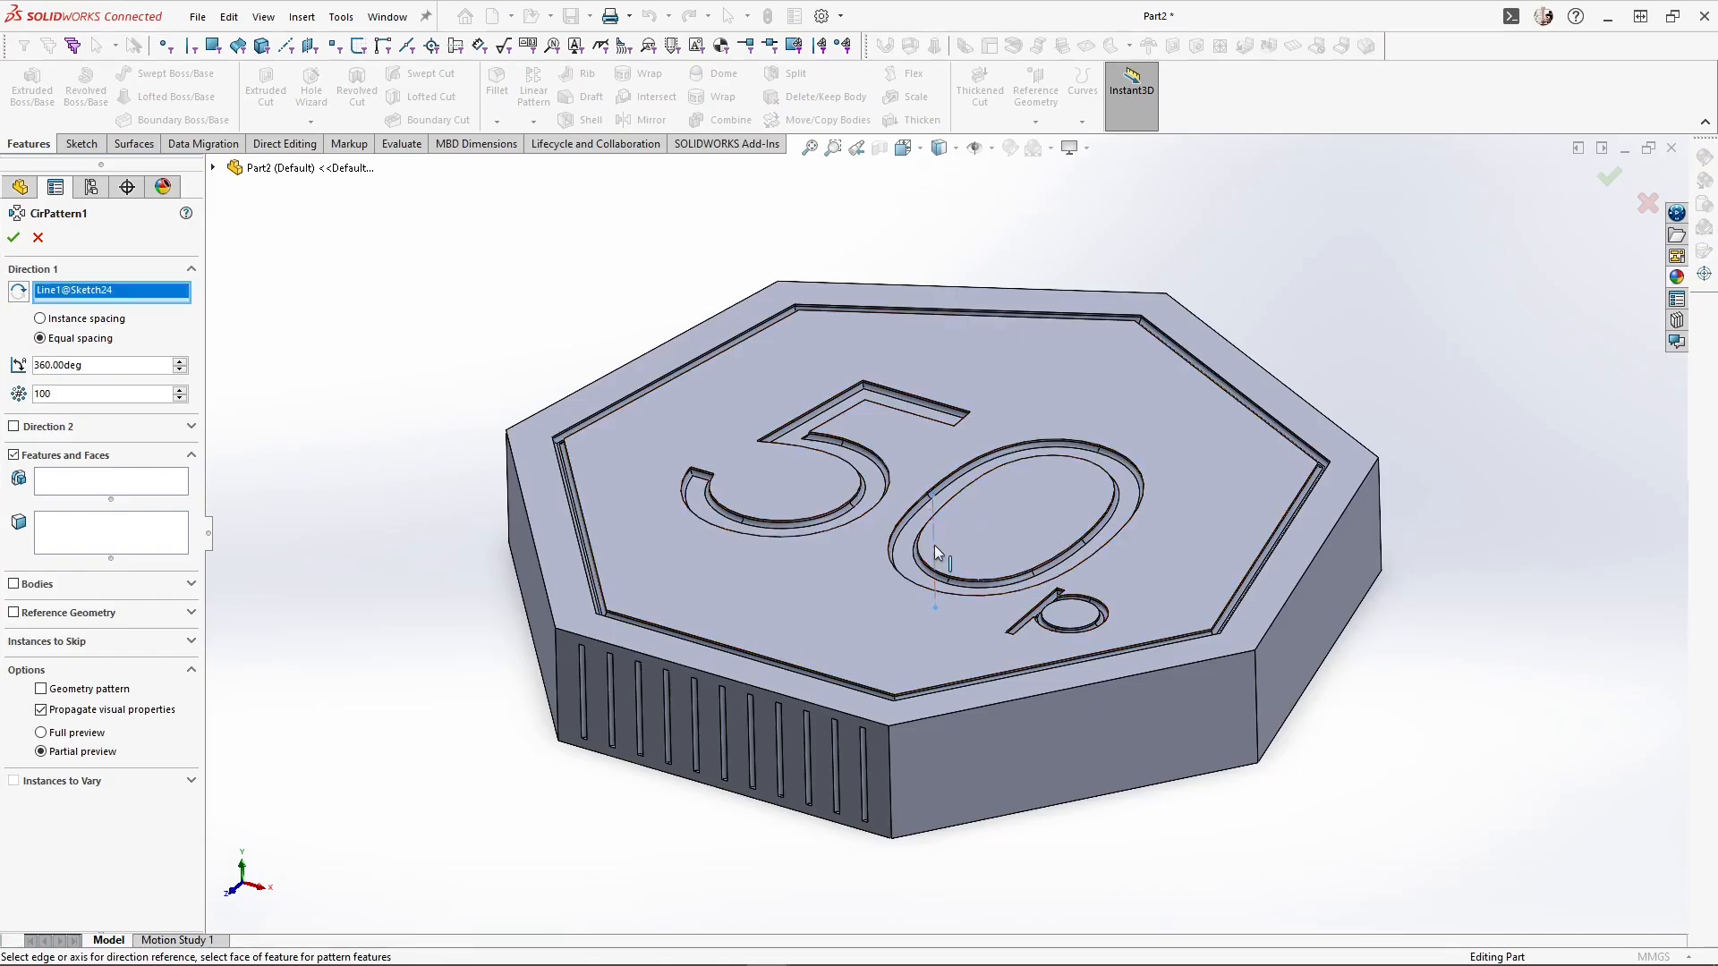
pyautogui.click(92, 489)
pyautogui.scroll(-8, 716, 816)
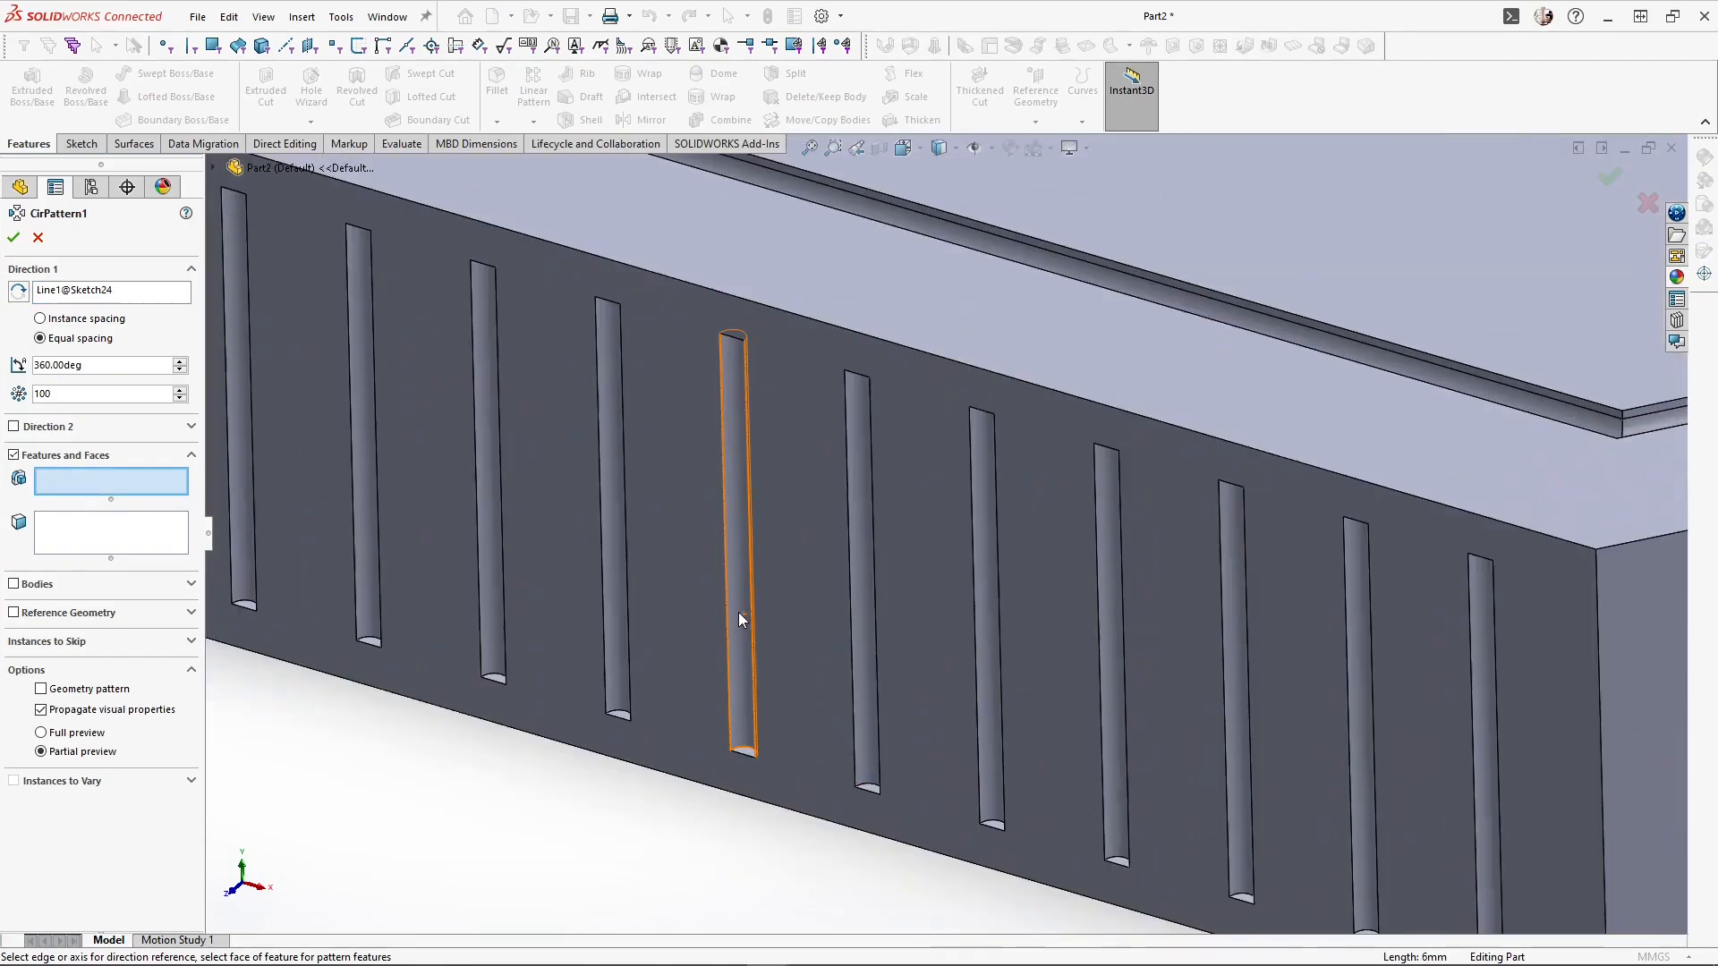
pyautogui.click(738, 611)
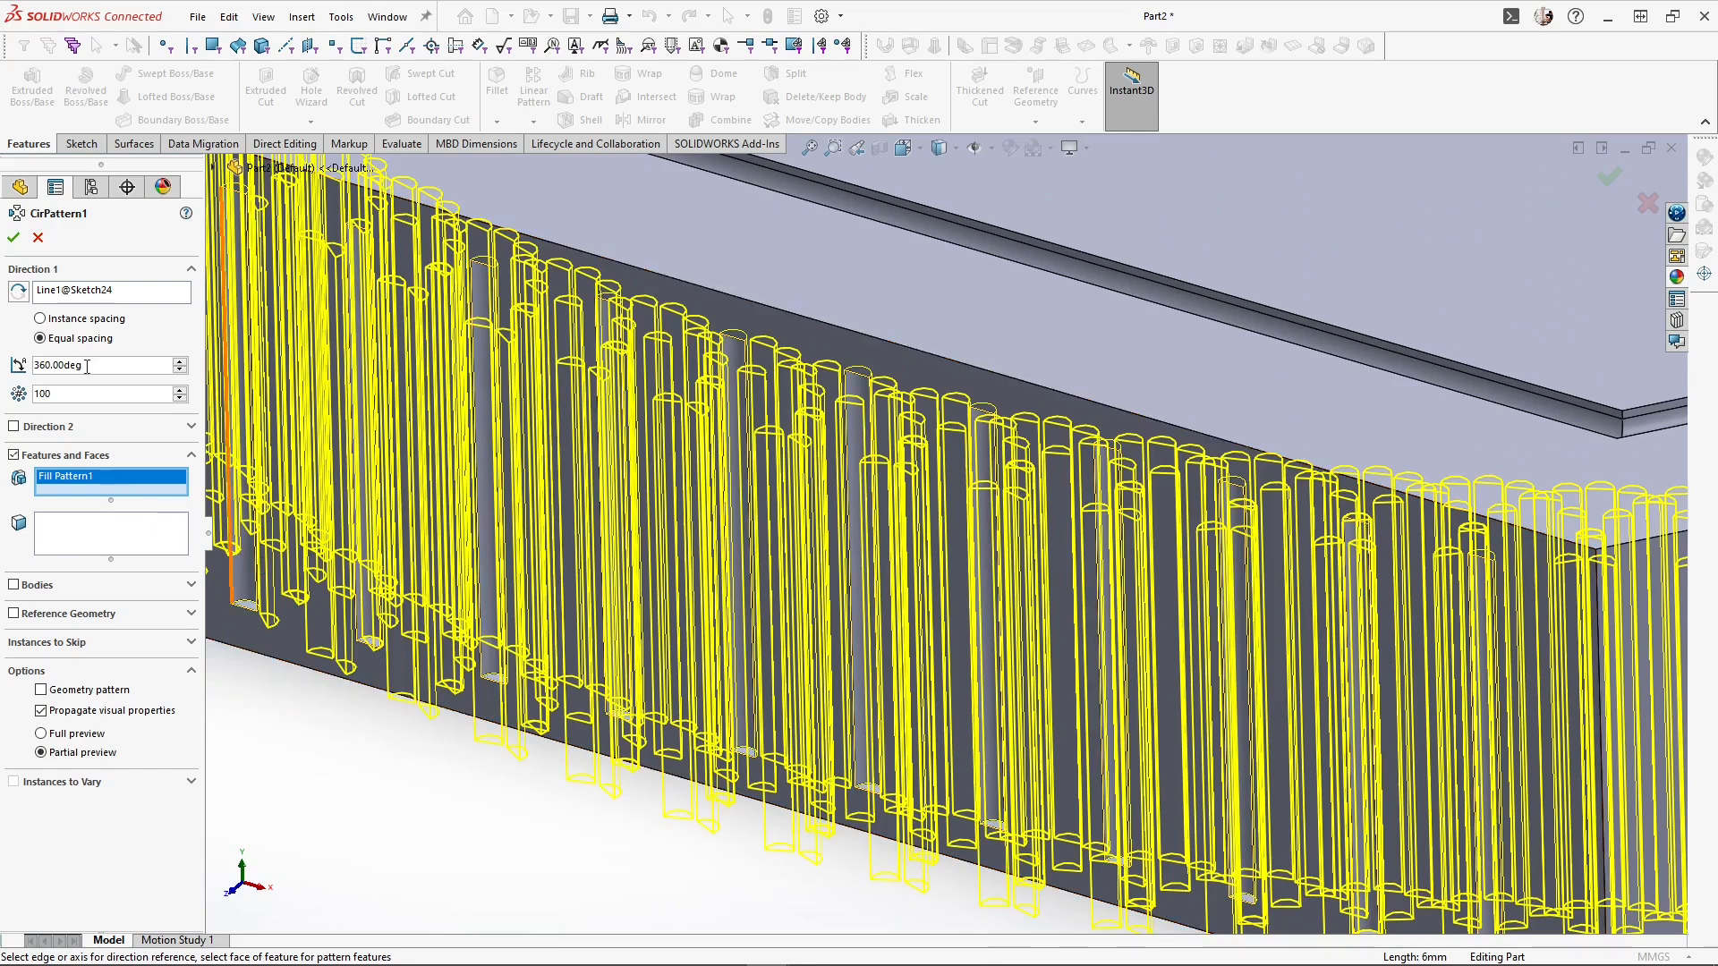
pyautogui.write('7')
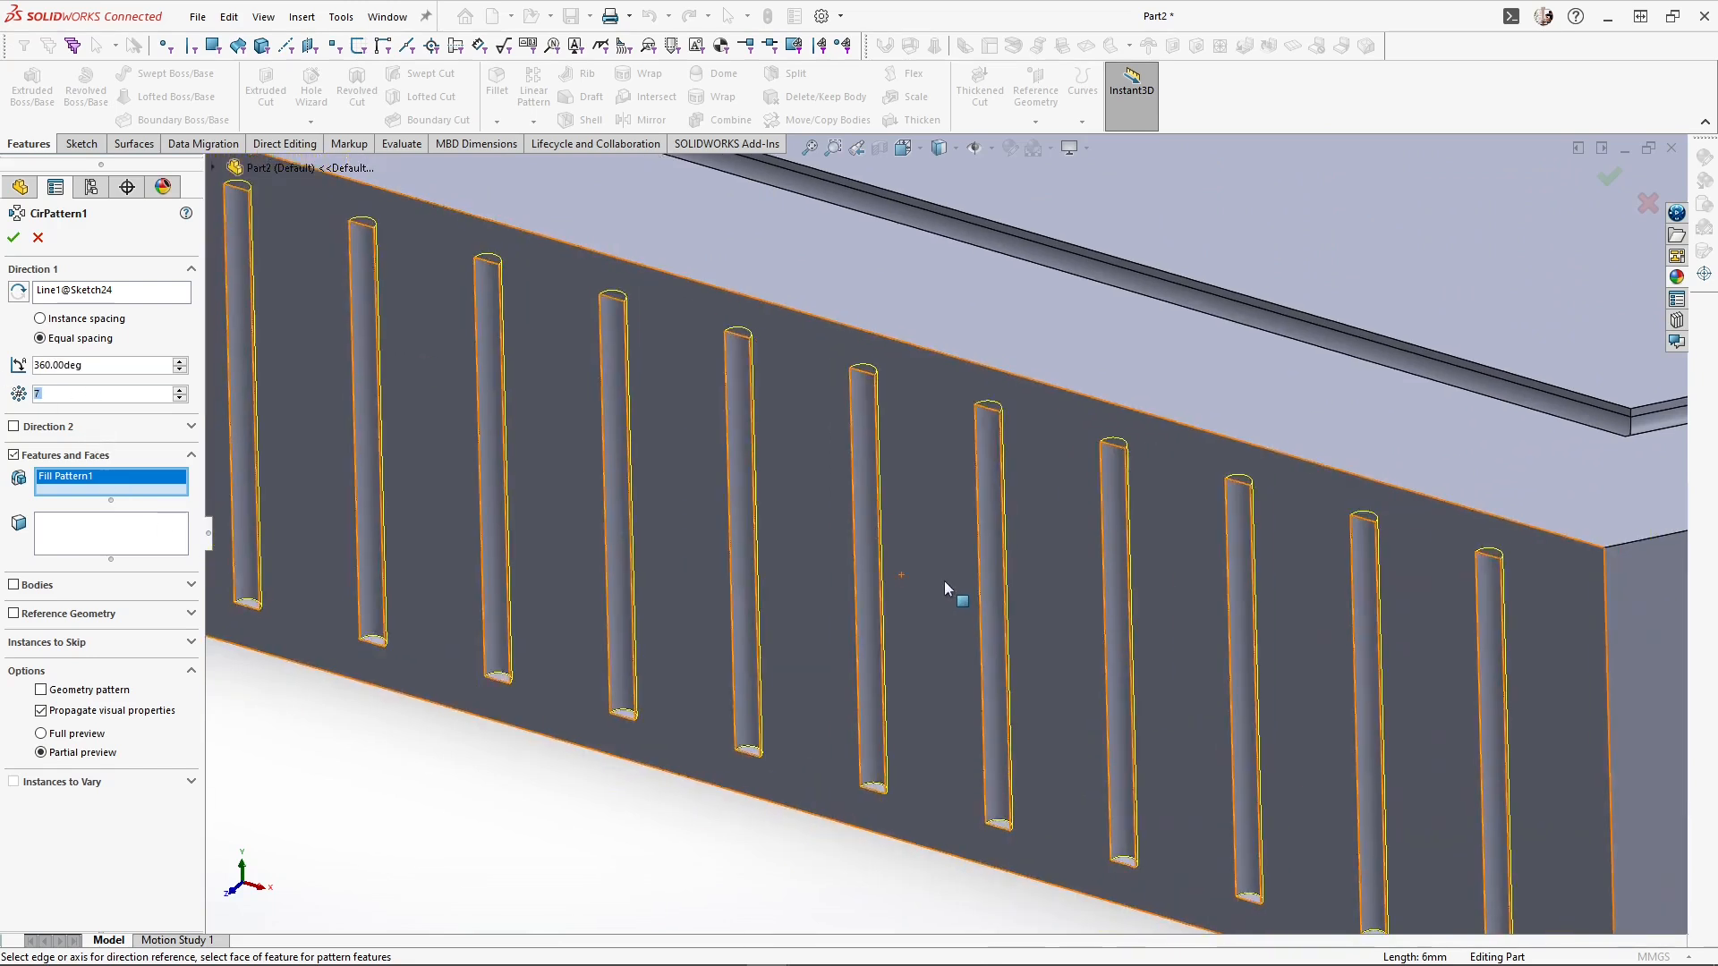
# Add the original swept groove to the patterned features and accept the circular pattern
pyautogui.scroll(5, 943, 581)
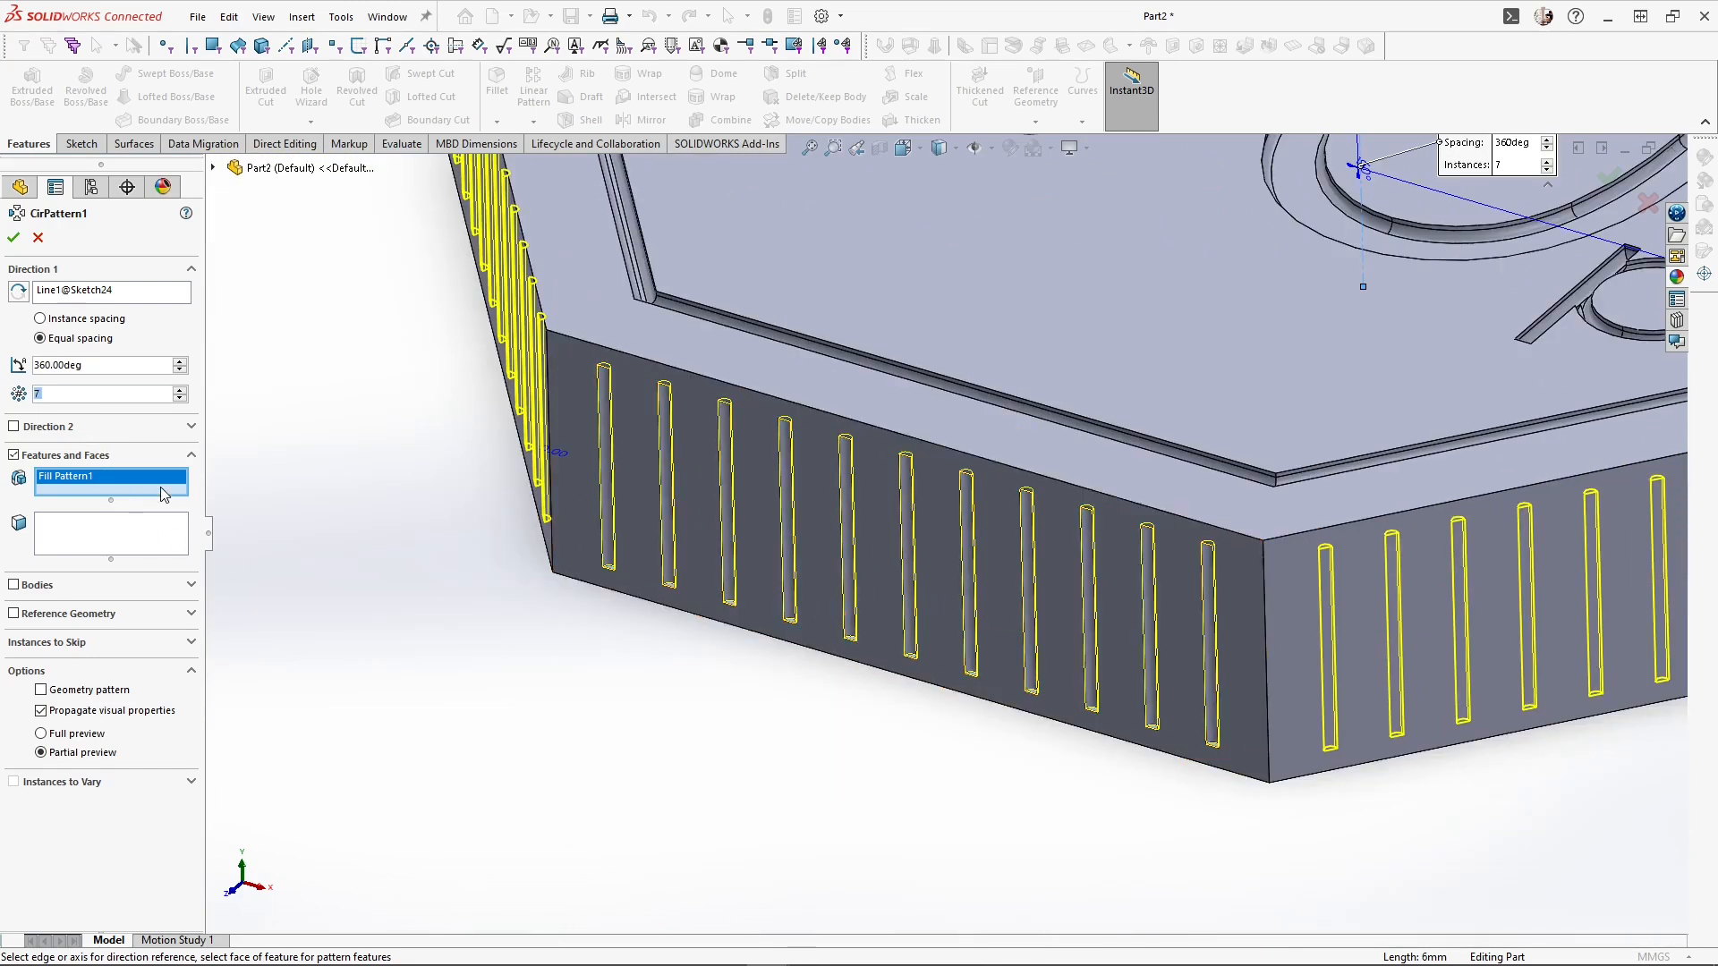
pyautogui.click(920, 565)
pyautogui.scroll(5, 819, 633)
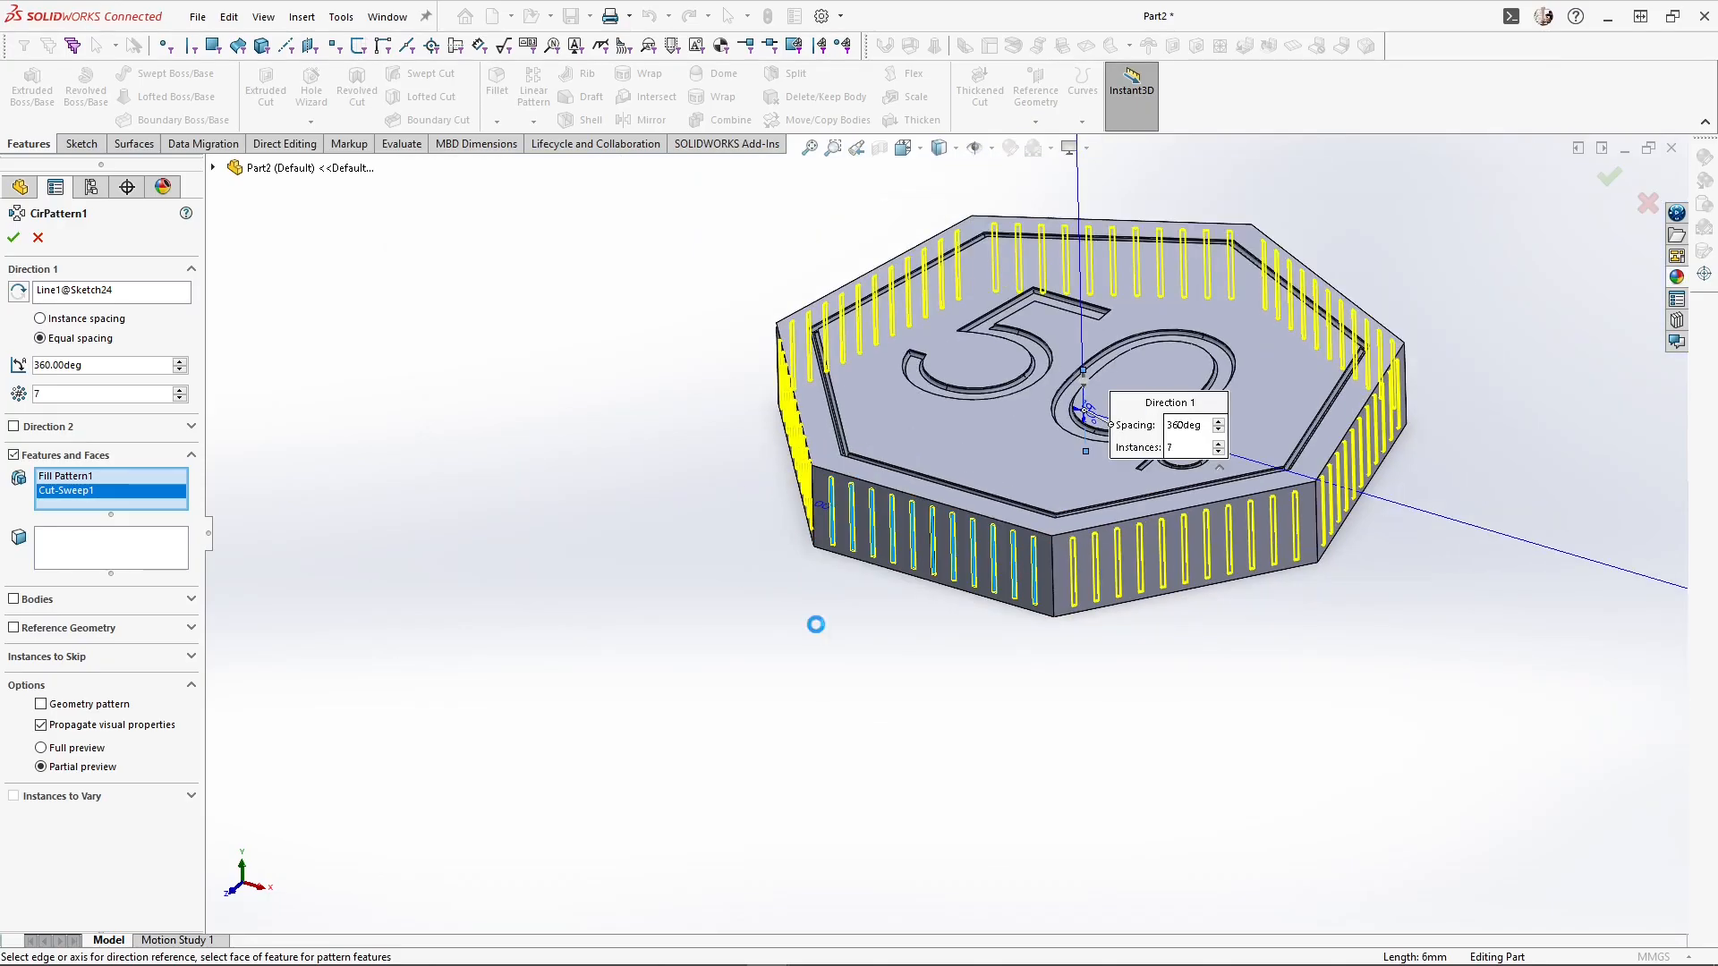
pyautogui.scroll(-5, 973, 556)
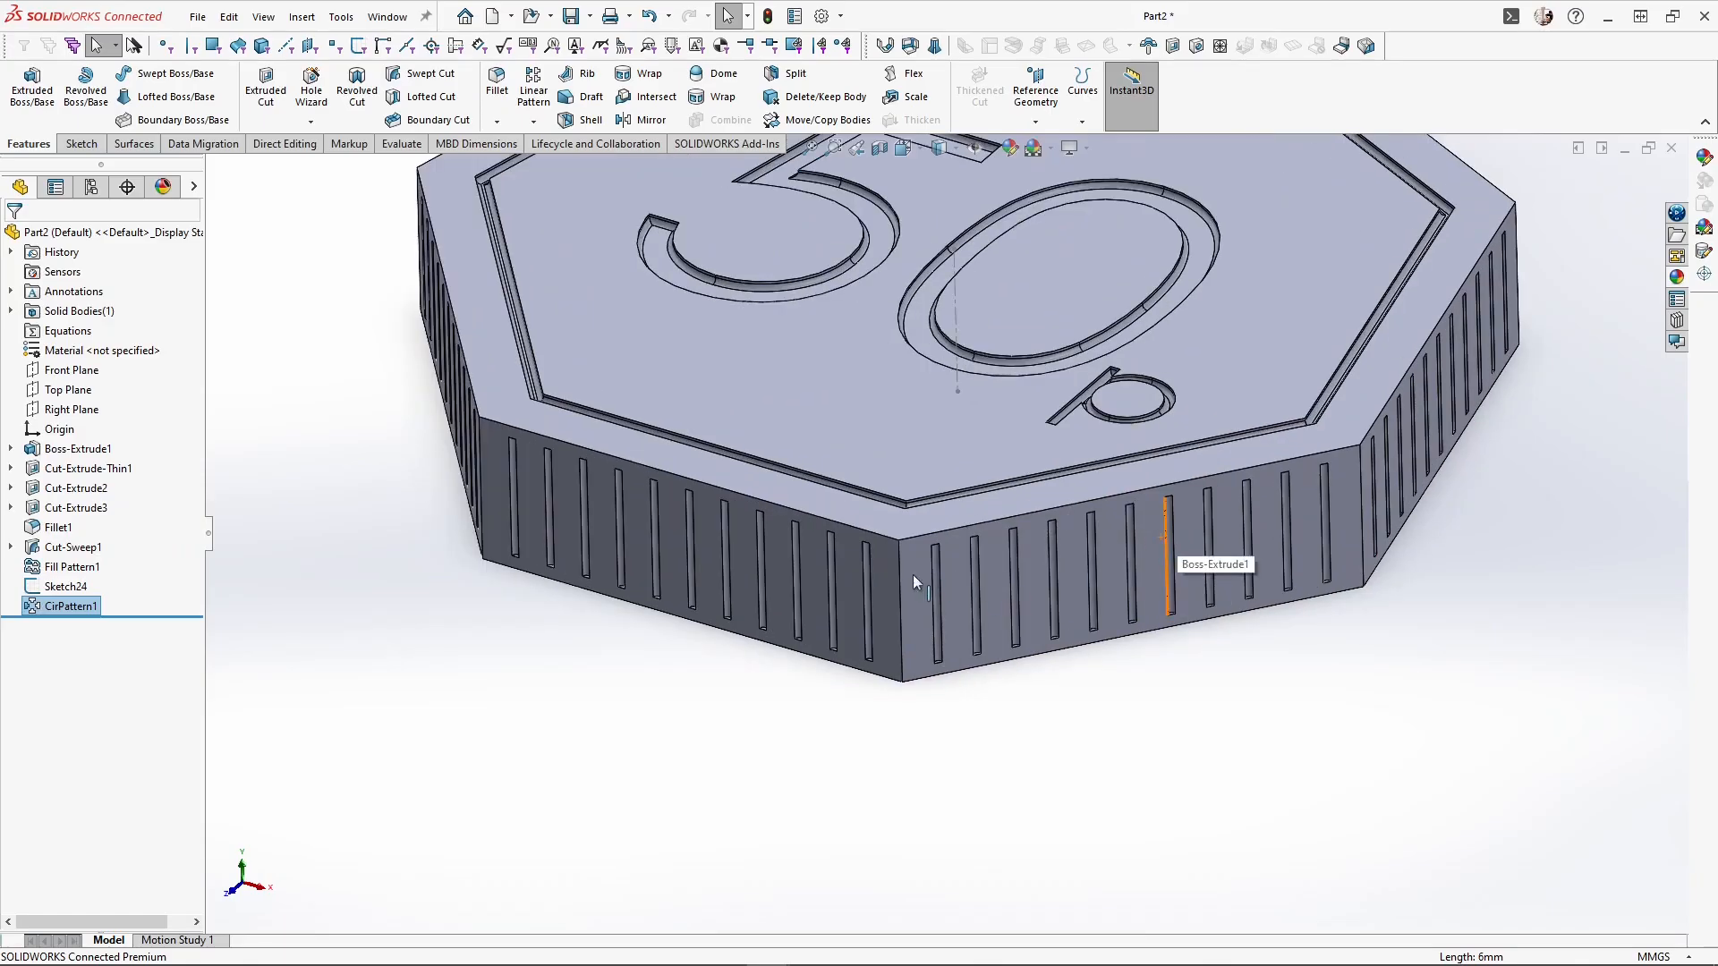
# Fillet all seven vertical corner edges of the heptagonal coin with a 2 mm radius
pyautogui.click(901, 587)
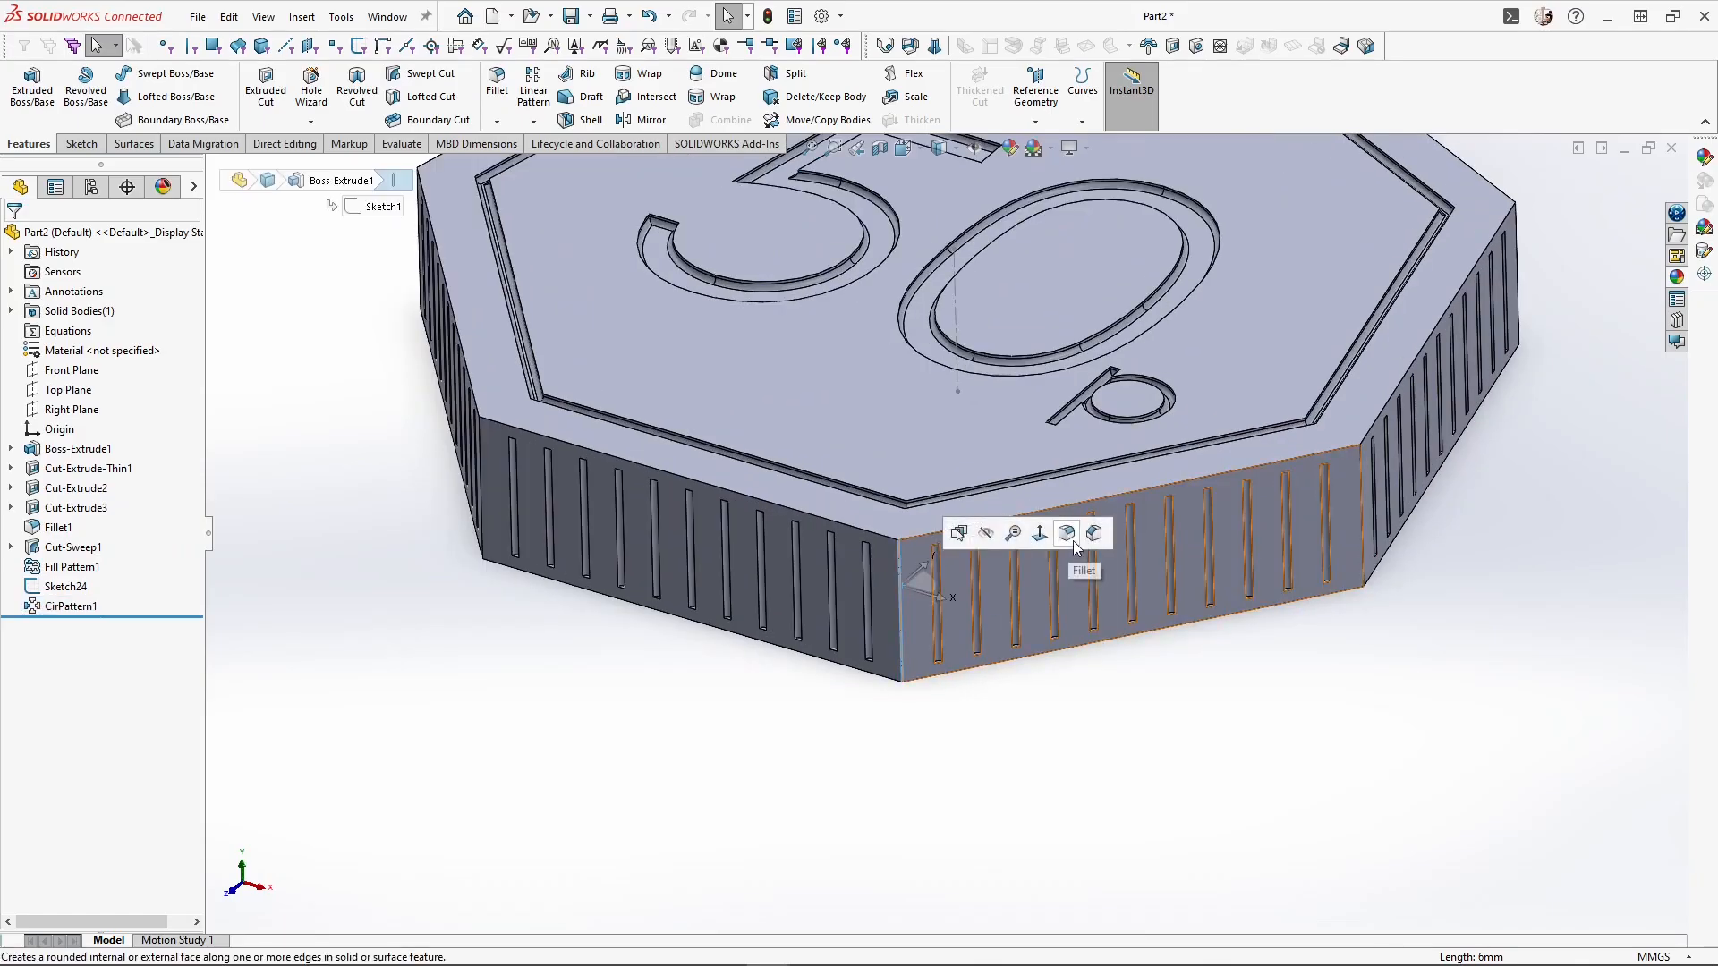
pyautogui.press('f')
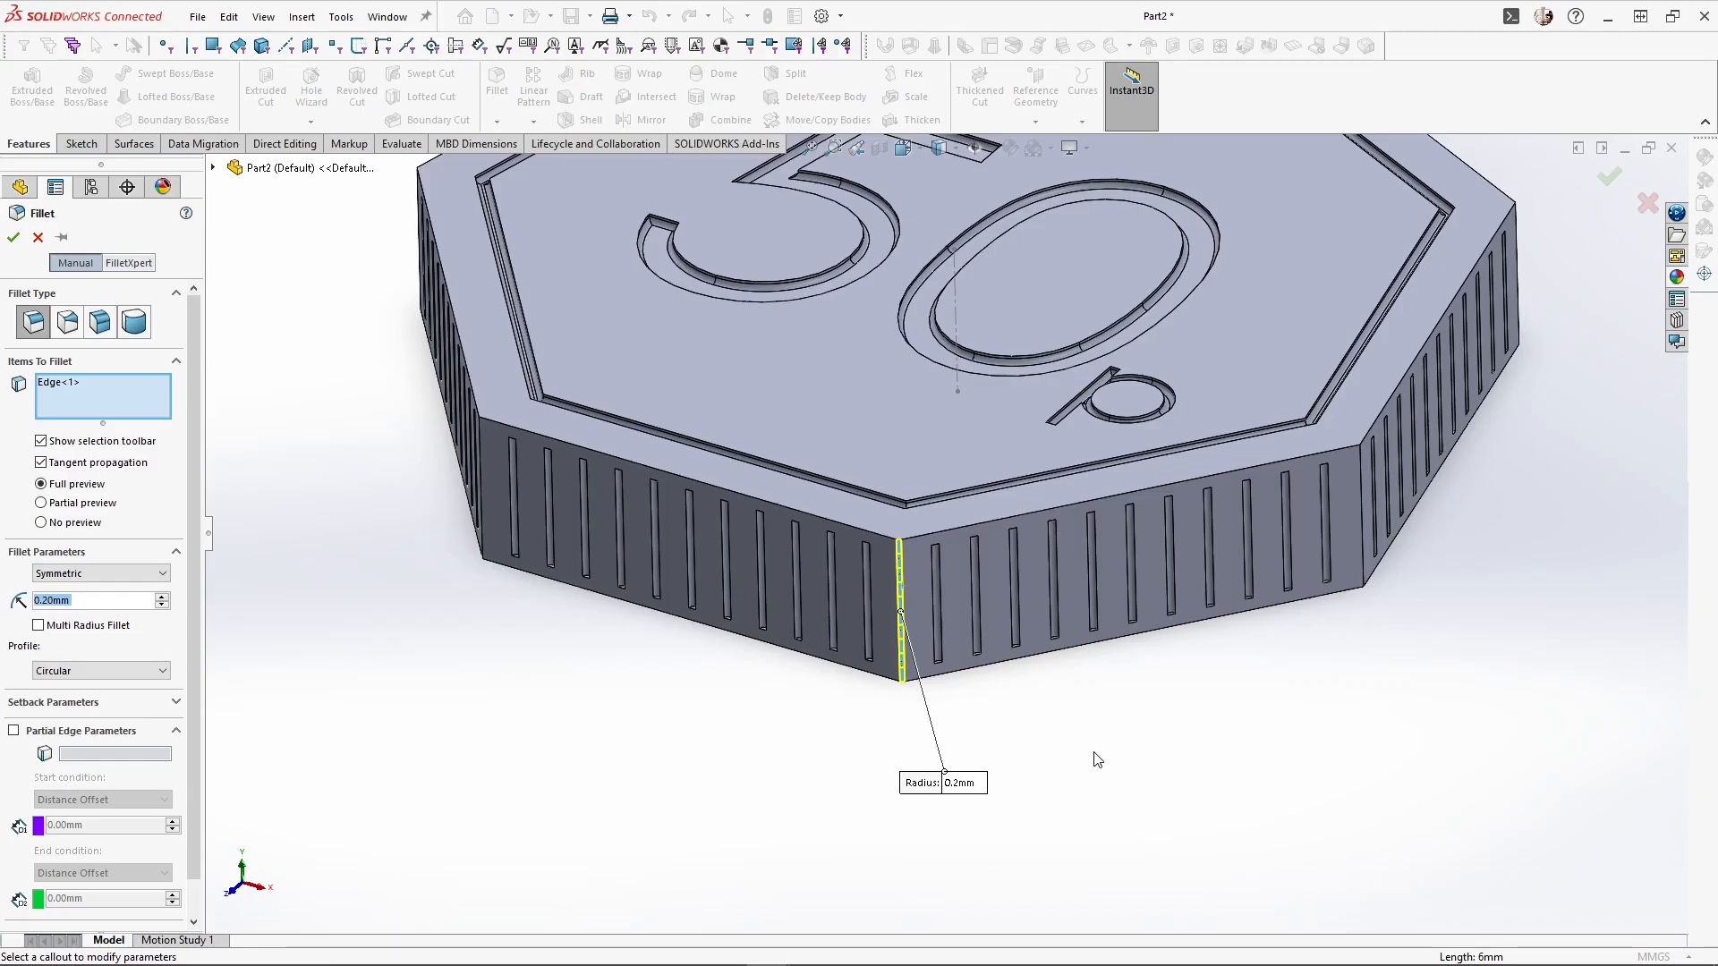
pyautogui.write('2')
pyautogui.press('Return')
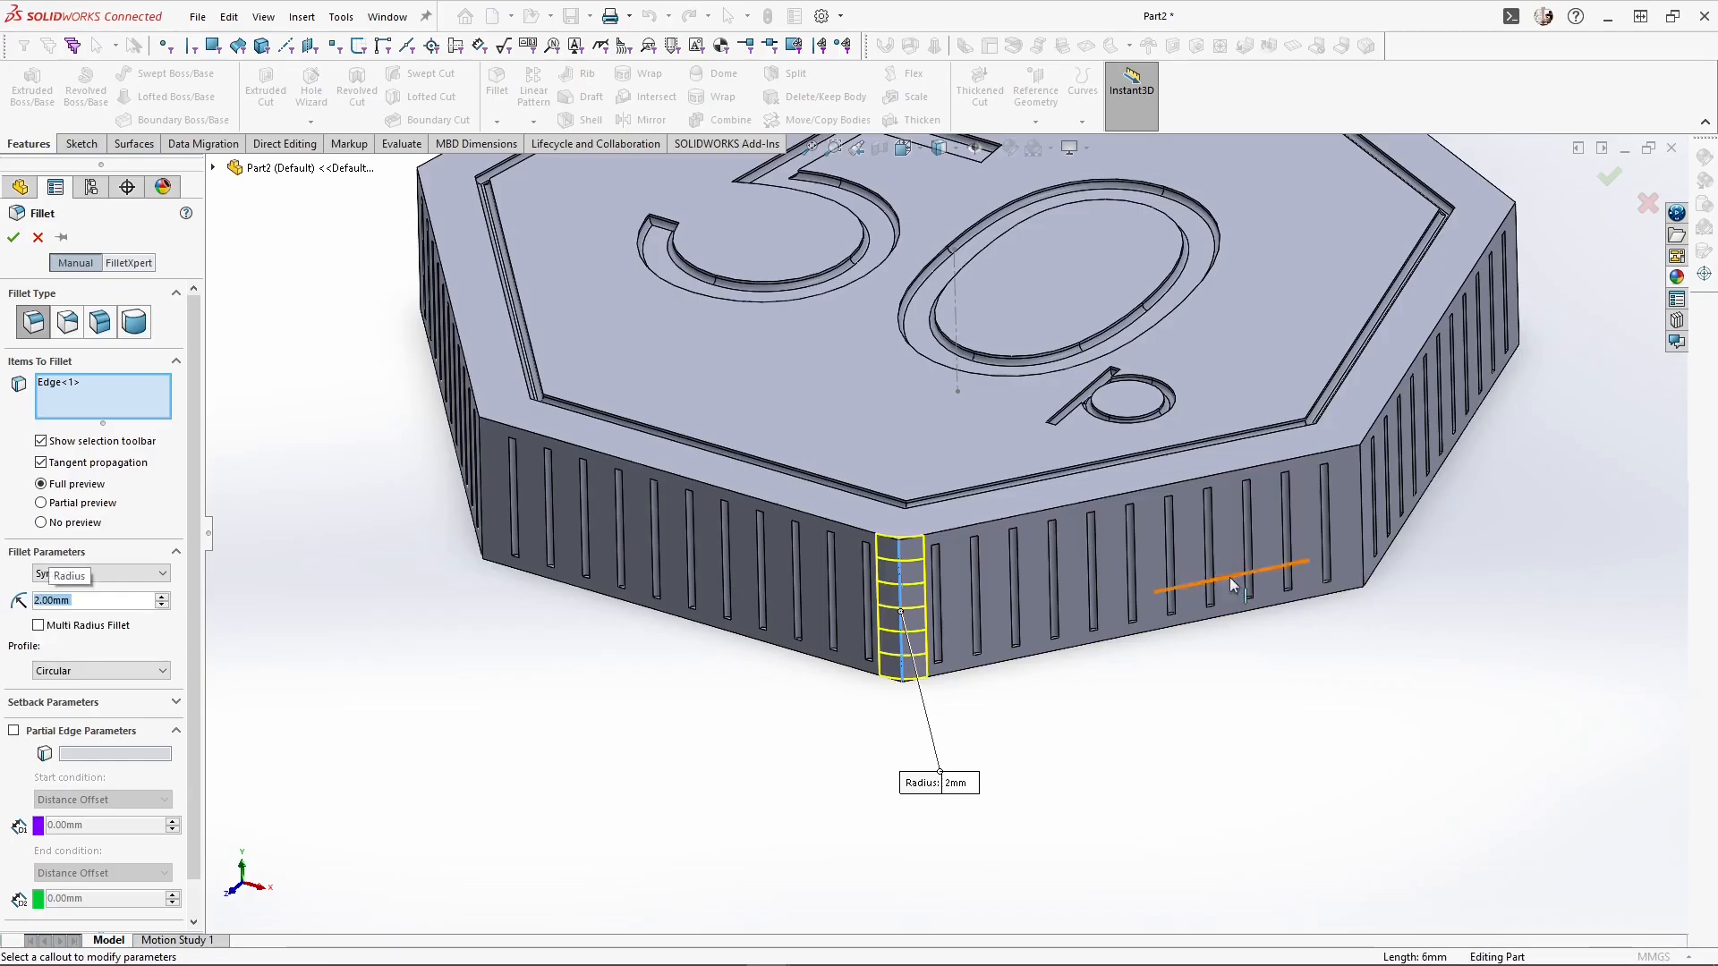
pyautogui.click(1361, 514)
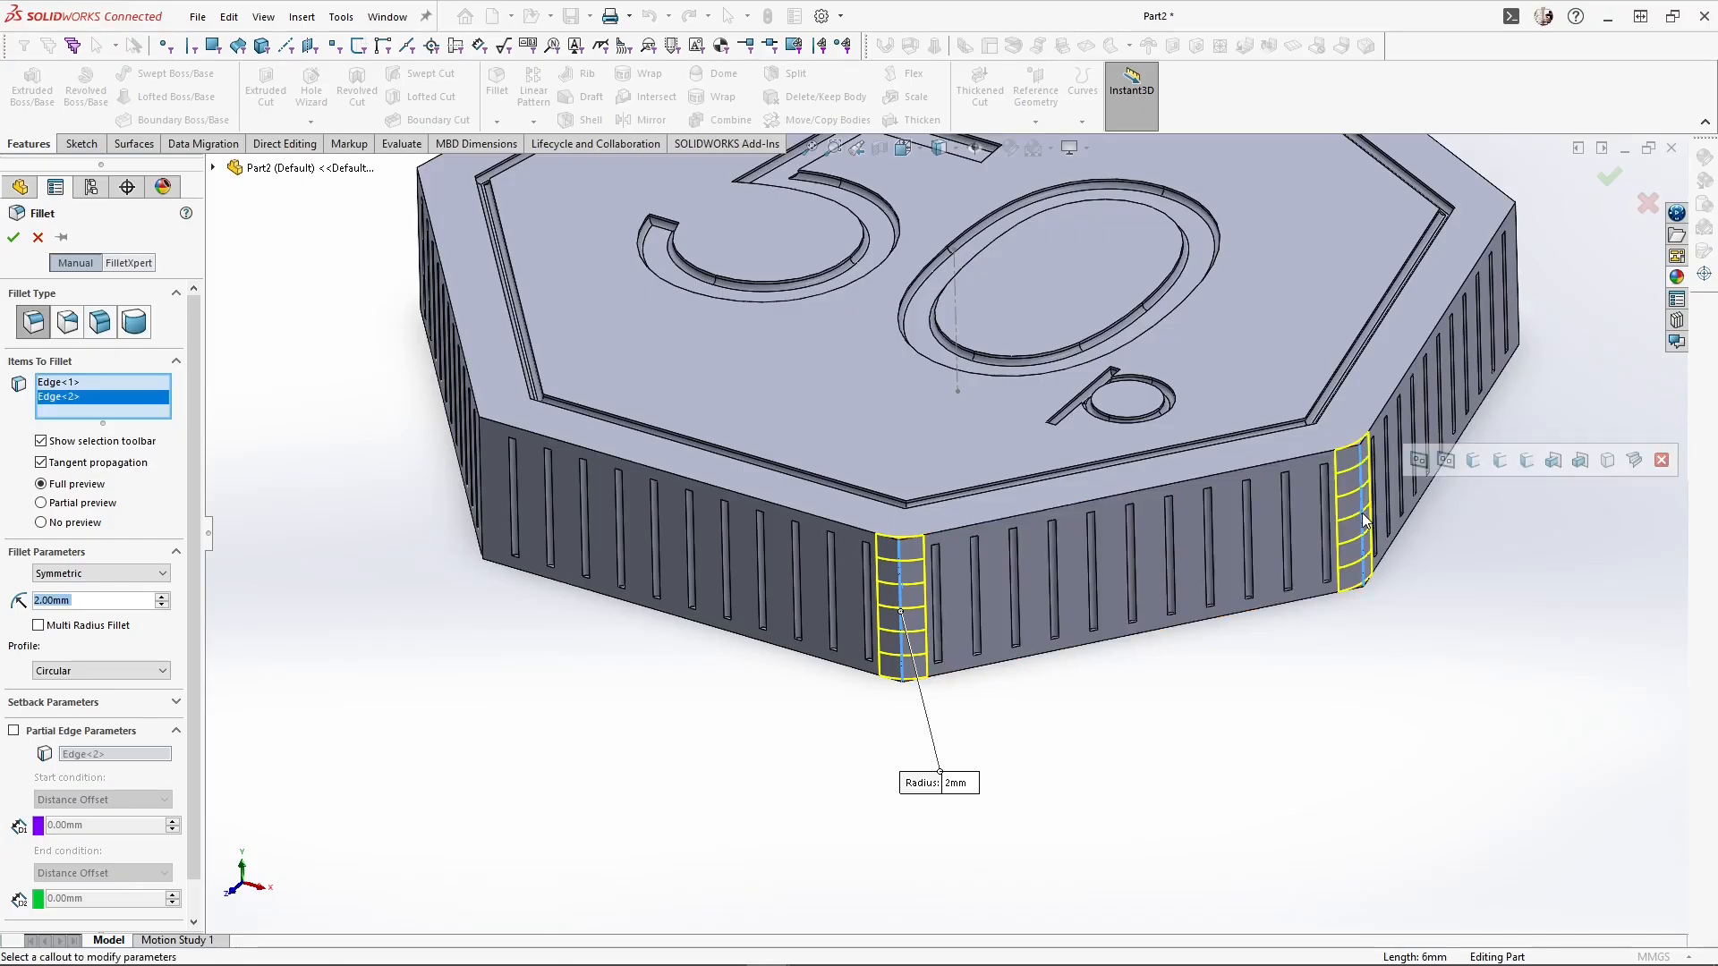
pyautogui.click(1474, 462)
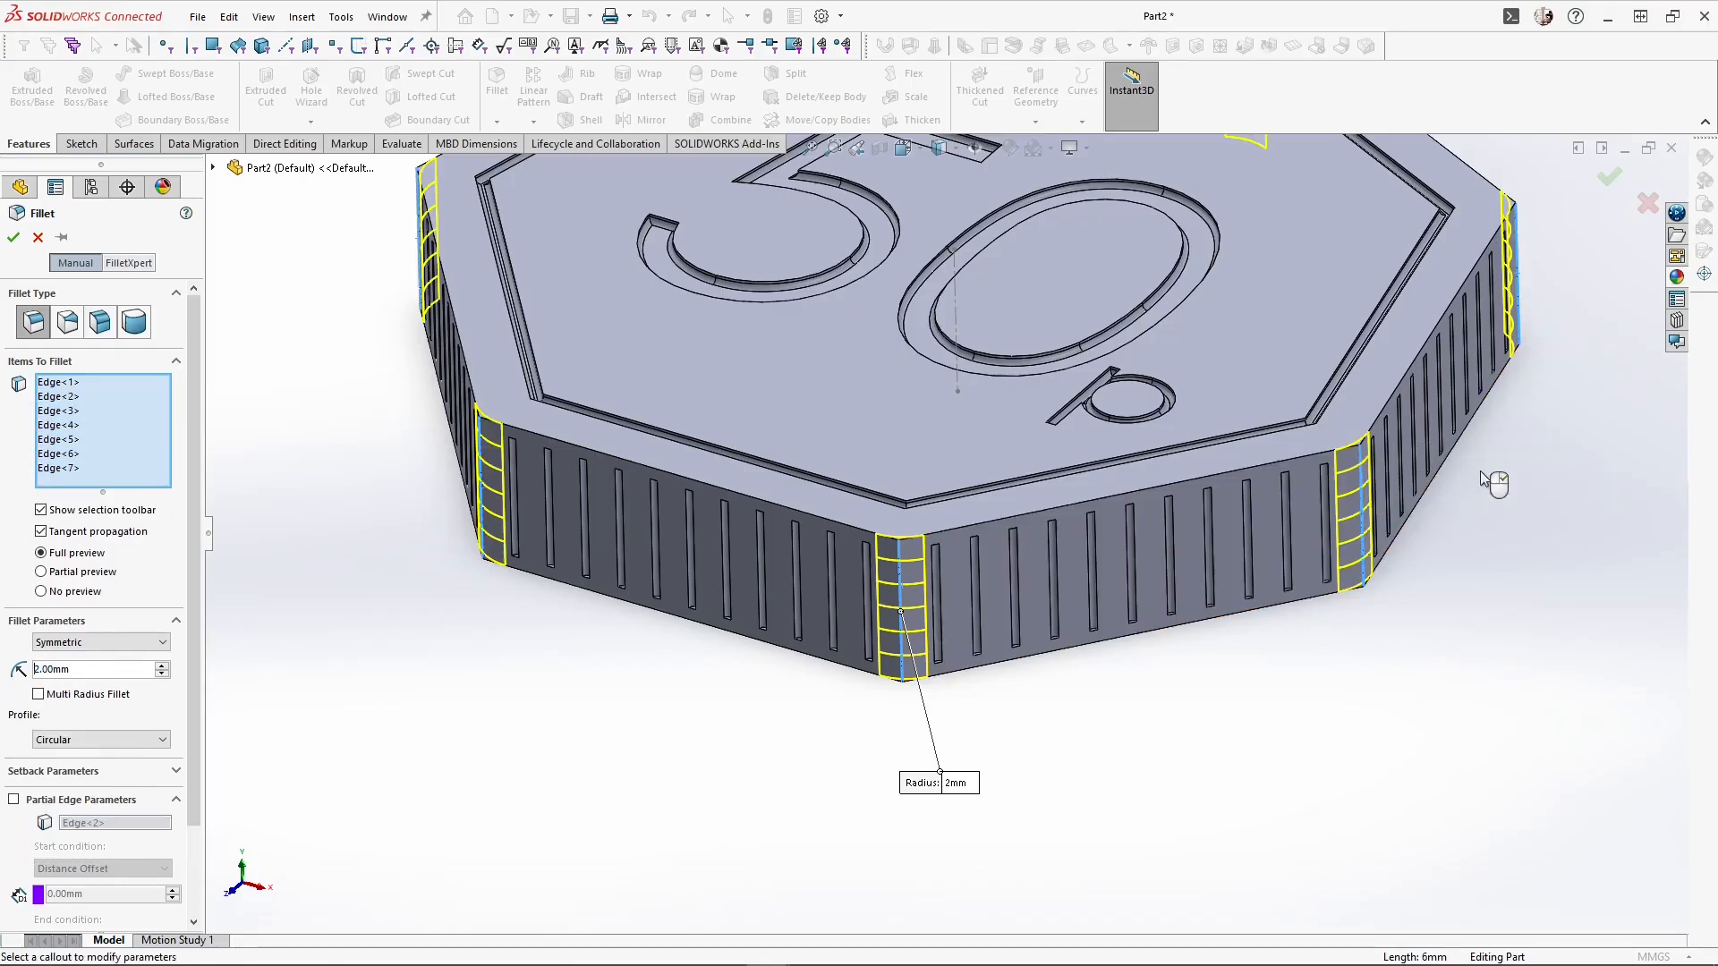
pyautogui.press('Return')
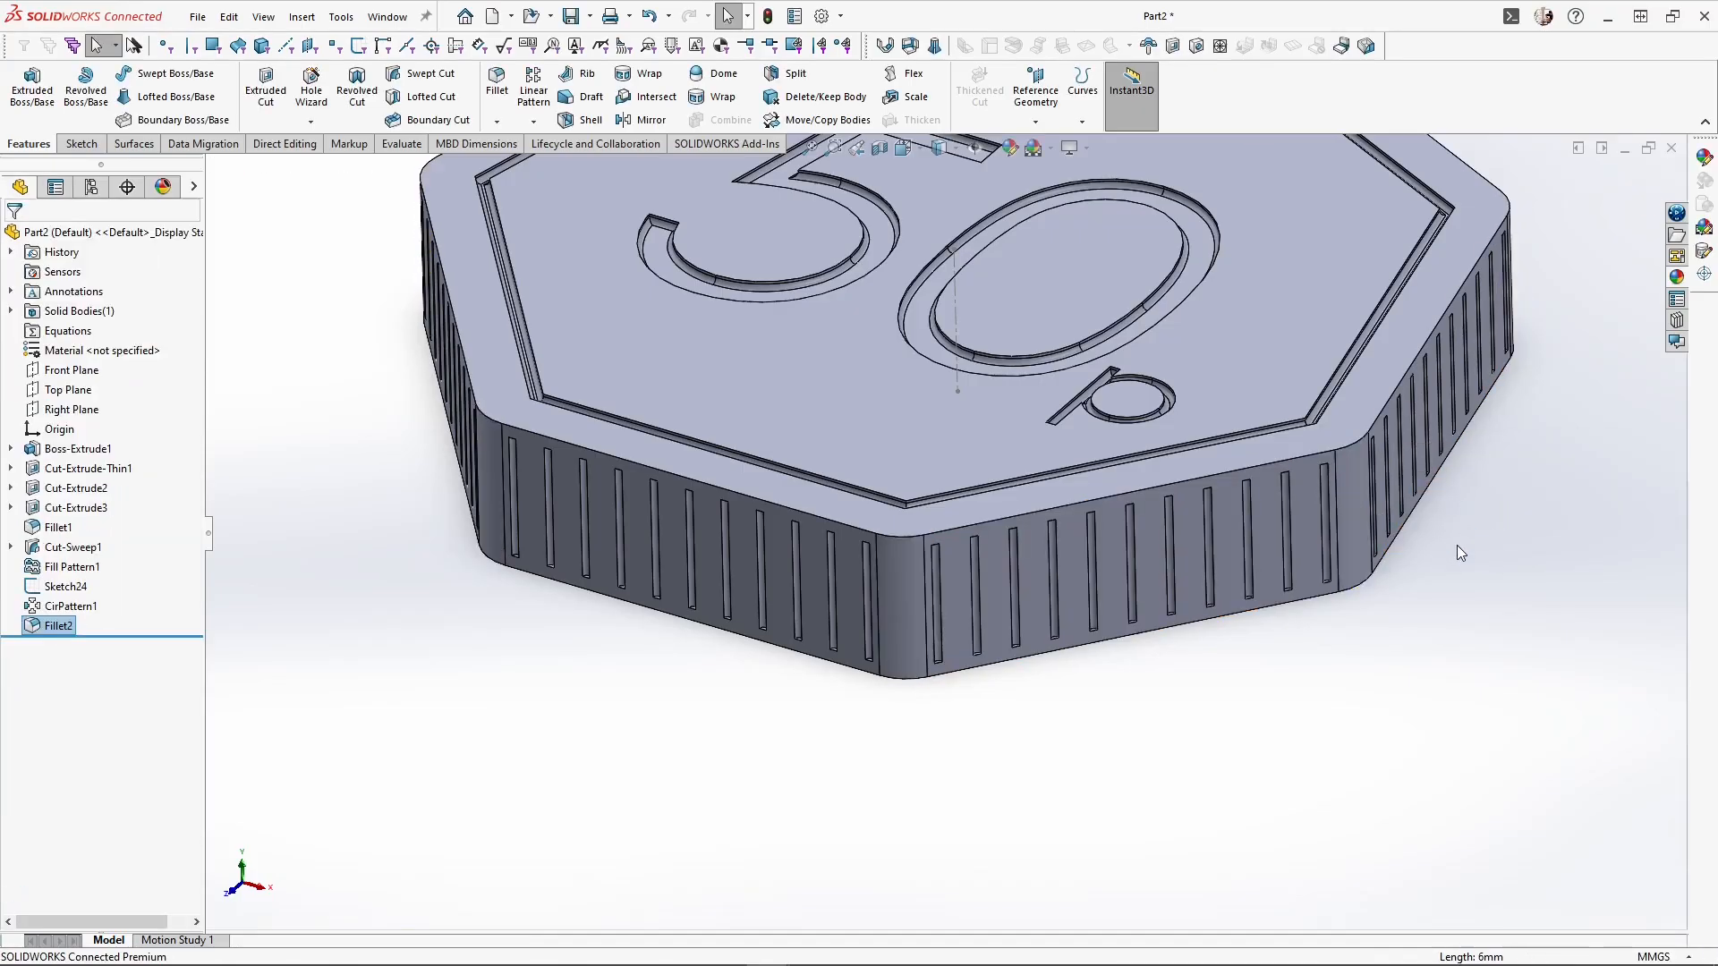
# Save the finished heptagonal coin part as 50p in the Video 7 - 3D Printed Money folder
pyautogui.press('f')
pyautogui.scroll(-4, 964, 479)
pyautogui.moveTo(965, 483); pyautogui.dragTo(1338, 491, button='middle')
pyautogui.hotkey('ctrl', 's')
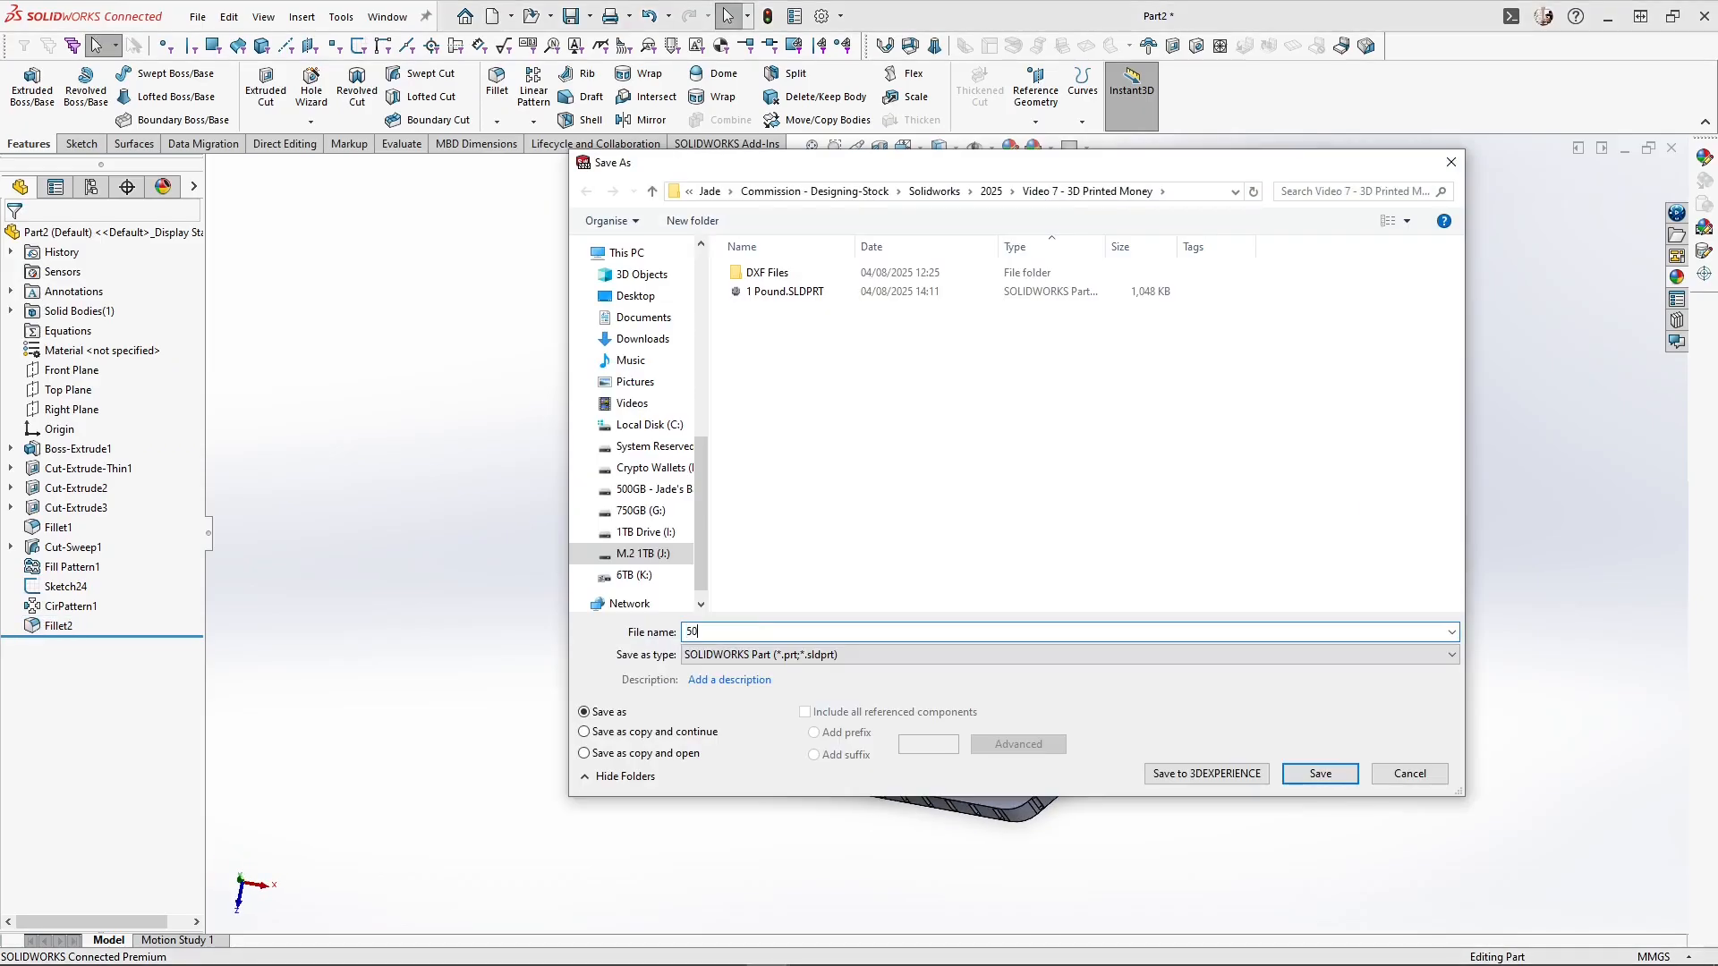
pyautogui.press('Return')
# Export the 50p coin as a binary STL file named 50p into the same folder
pyautogui.click(196, 16)
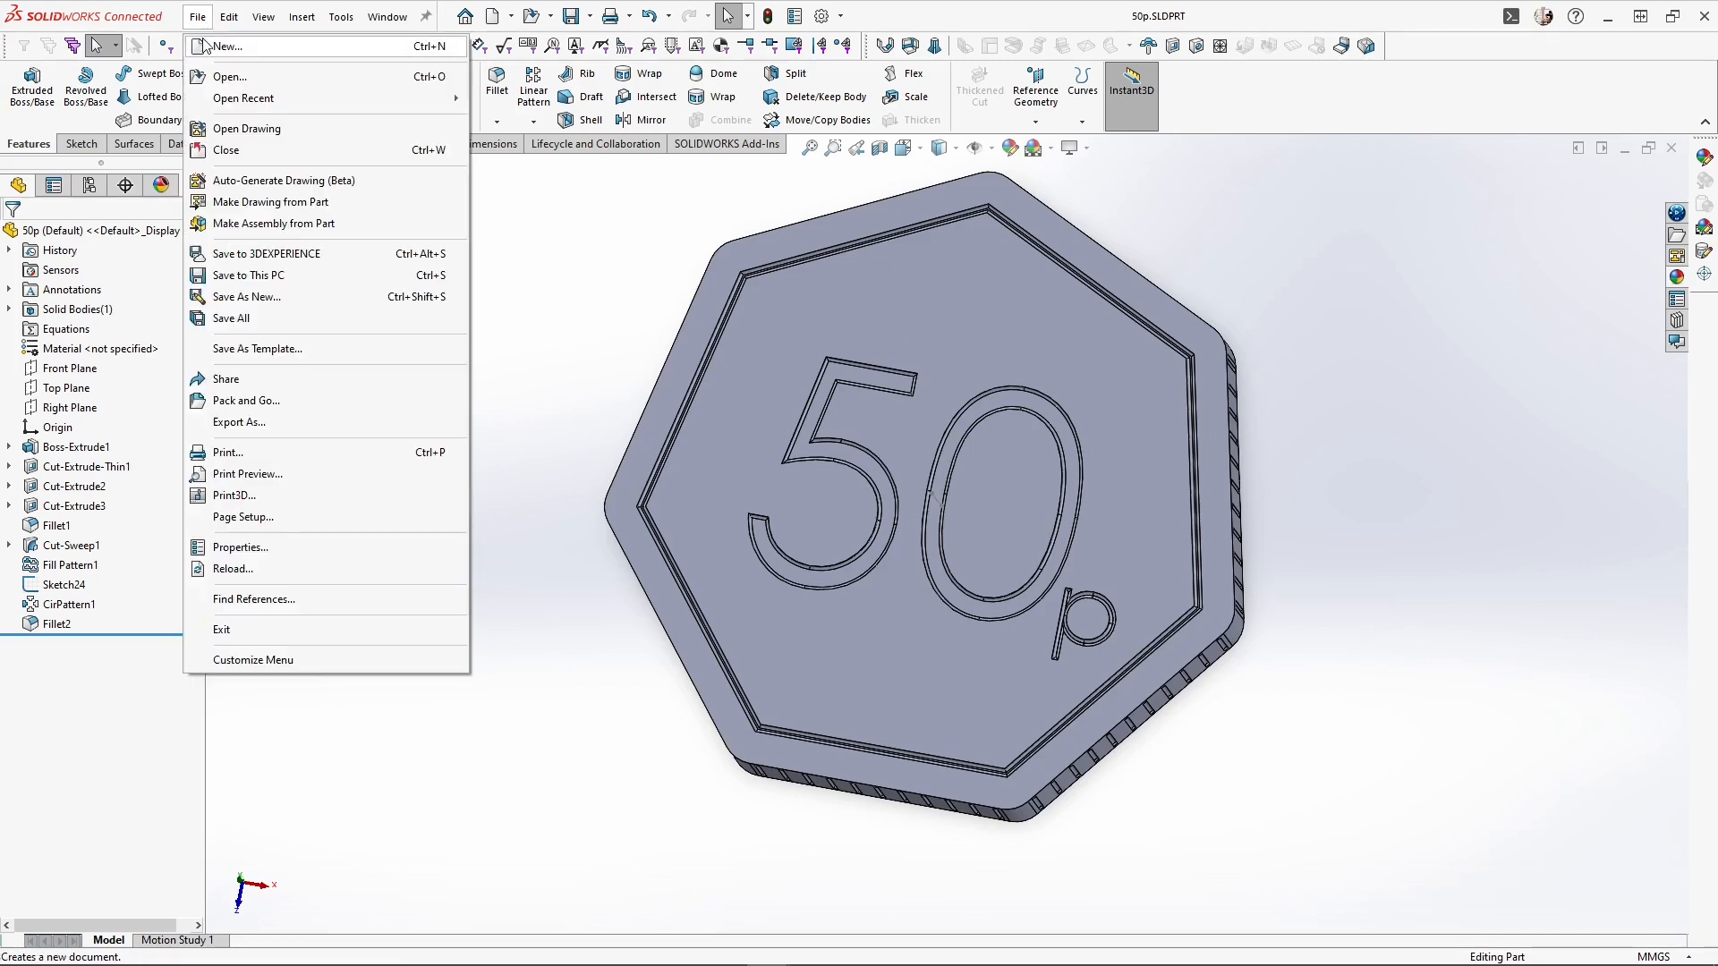
pyautogui.click(298, 303)
pyautogui.click(760, 656)
pyautogui.scroll(-5, 713, 612)
pyautogui.click(713, 612)
pyautogui.press('Return')
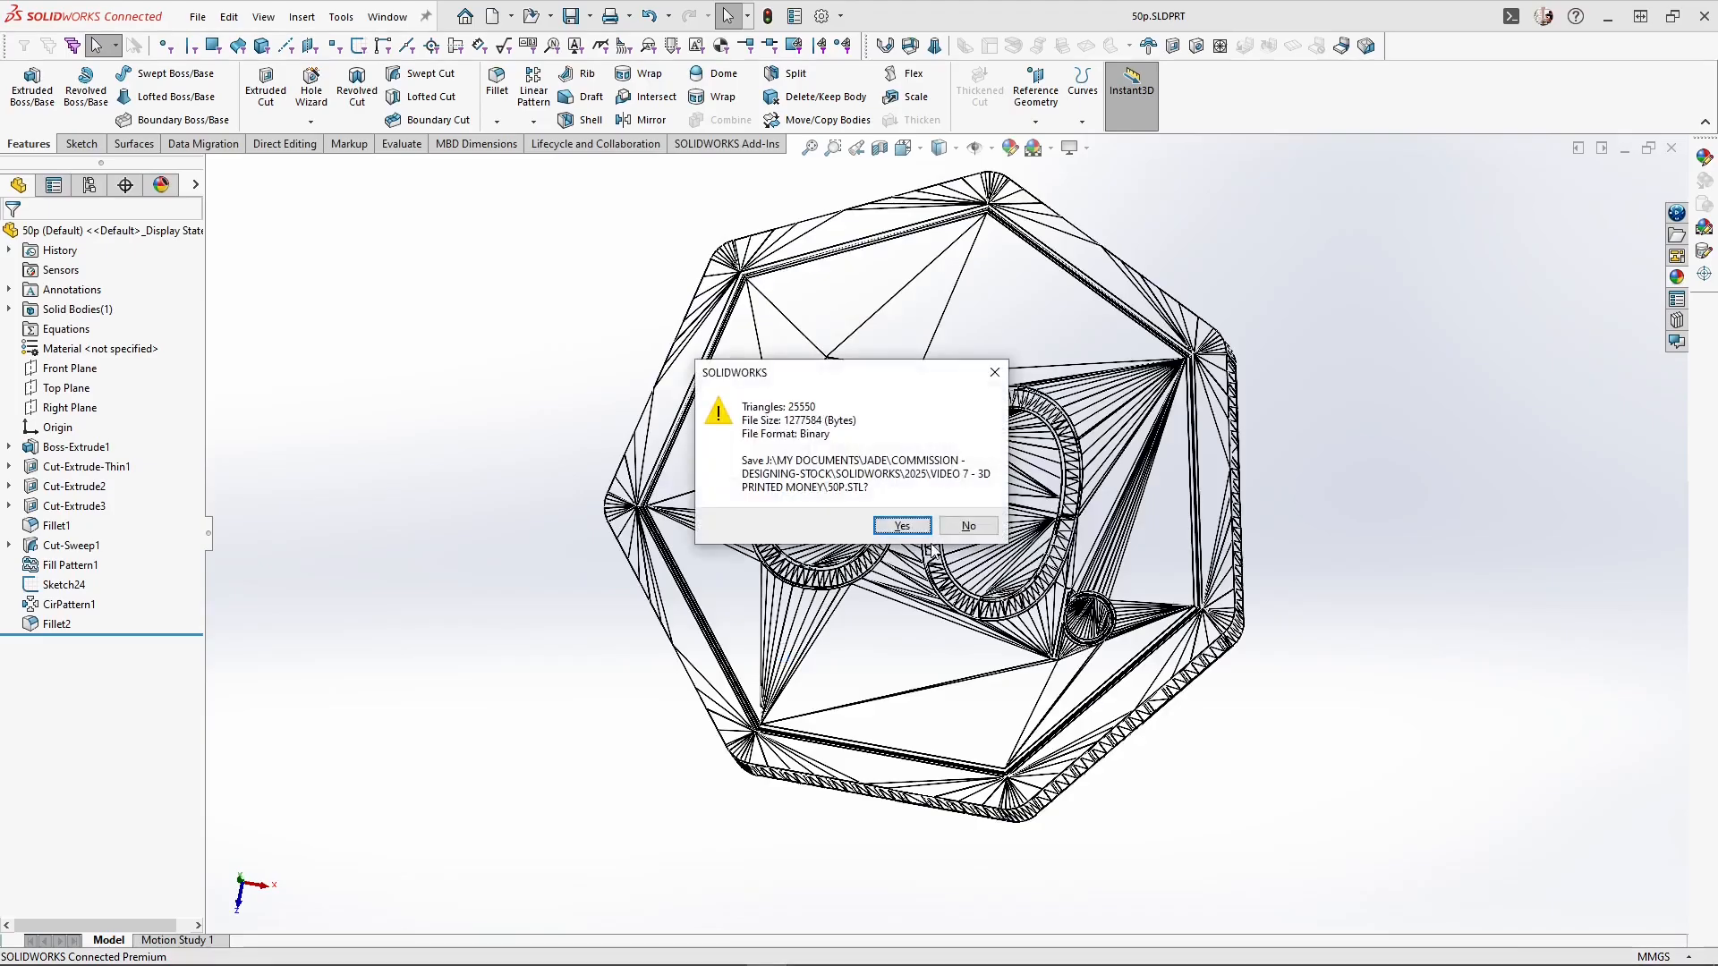
pyautogui.press('Return')
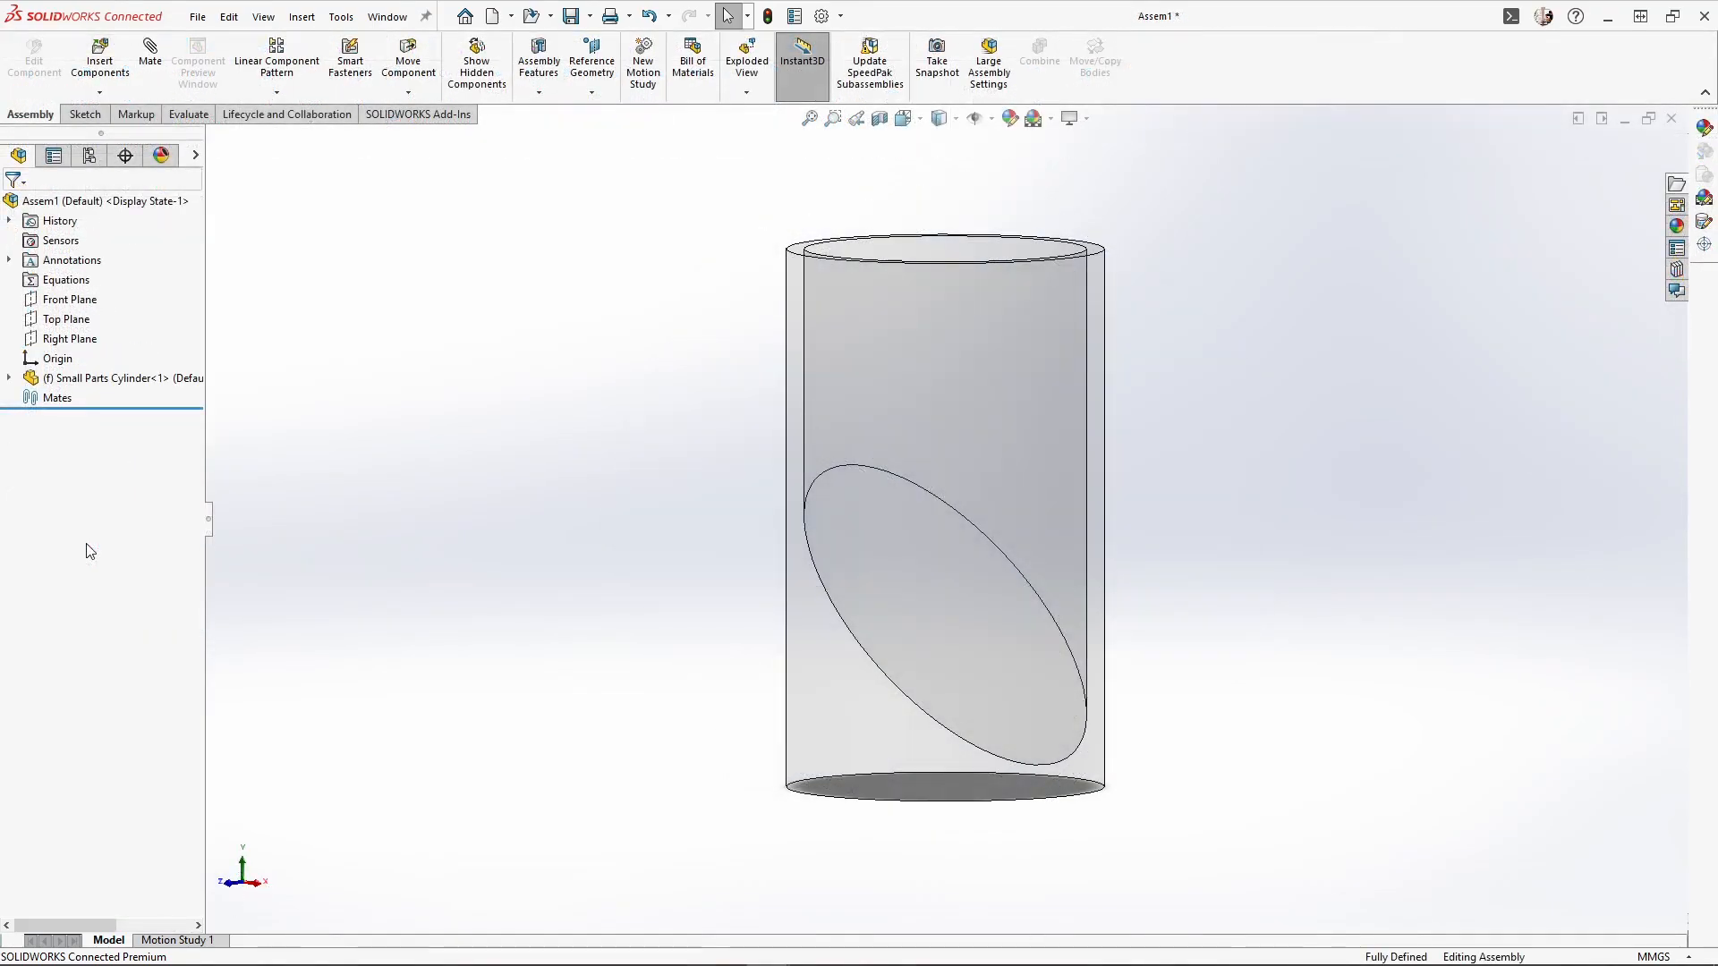
# Load the 1 Pound, 2 Pound Coin, 10p Coin, 20p Coin and 50p parts for insertion into the Small Parts Cylinder assembly
pyautogui.click(99, 513)
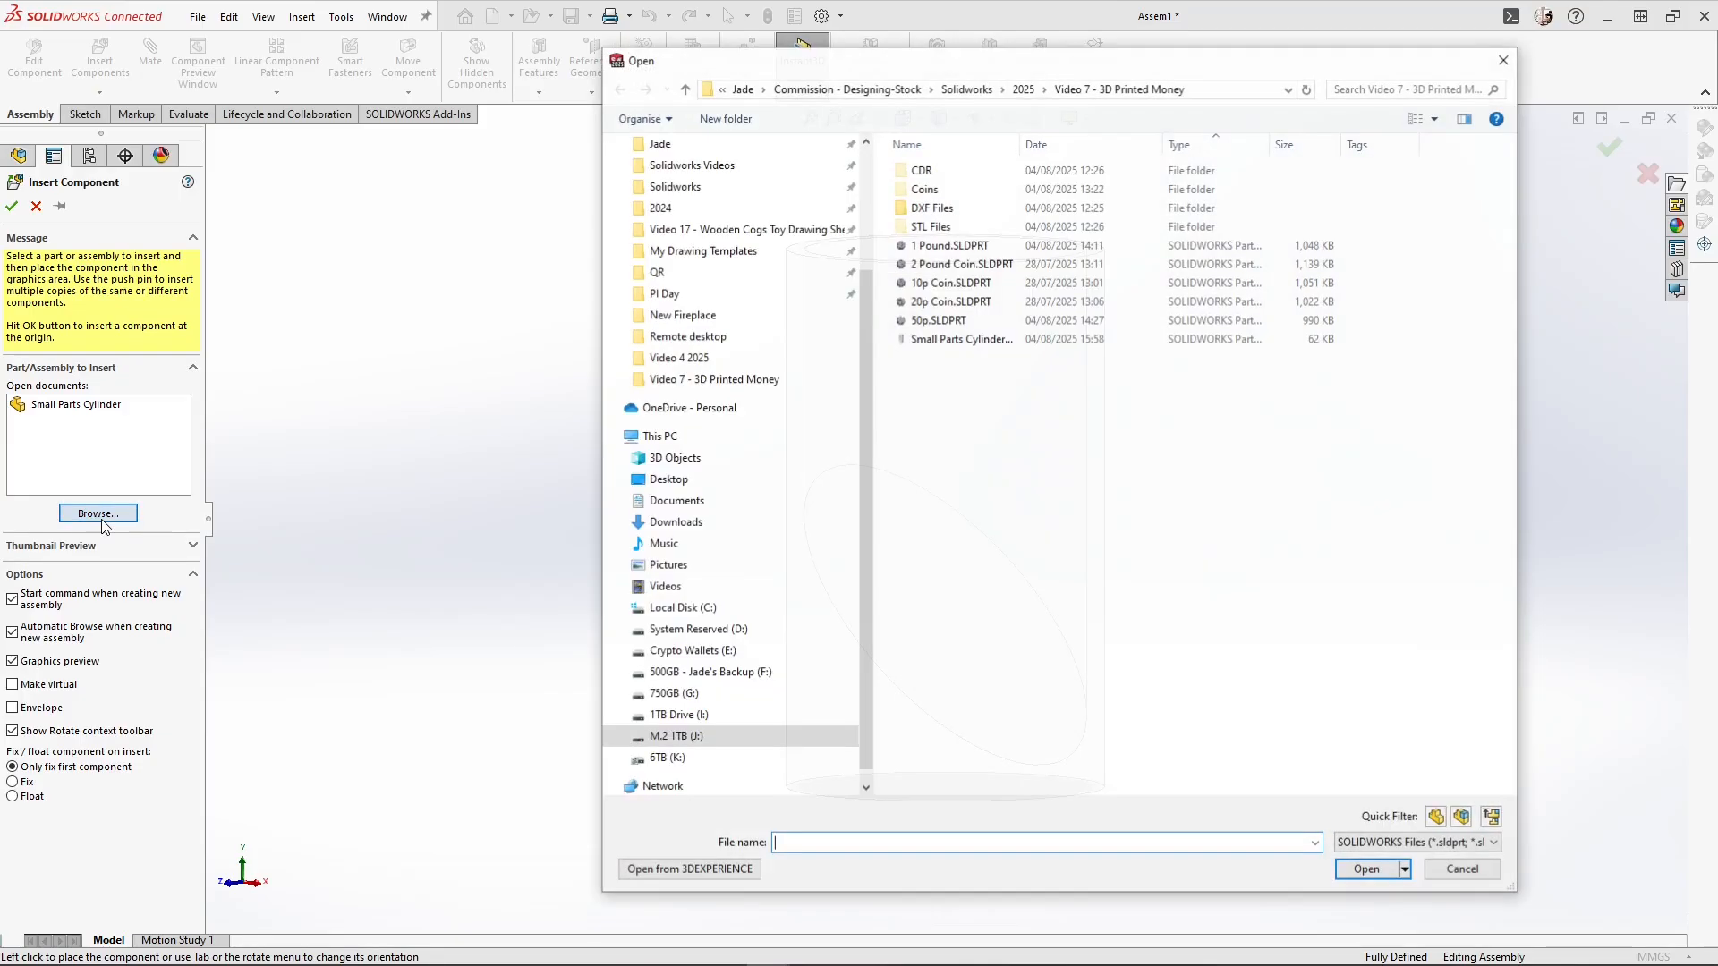
pyautogui.click(948, 245)
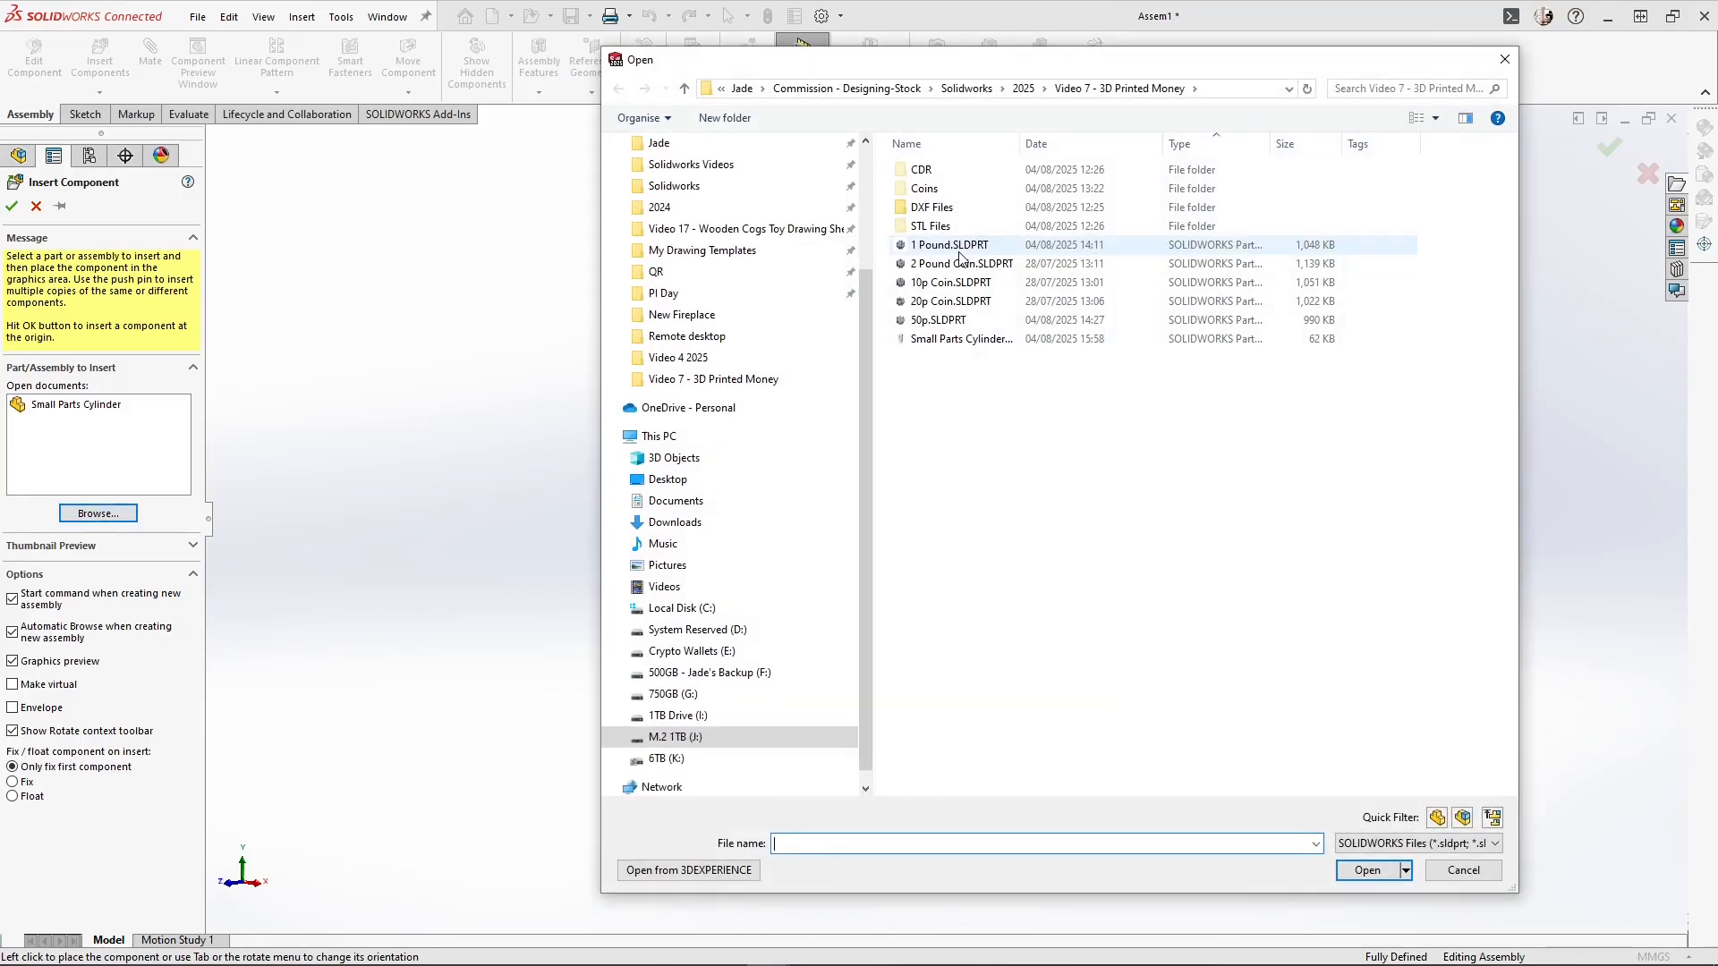
pyautogui.keyDown('shift'); pyautogui.click(944, 320); pyautogui.keyUp('shift')
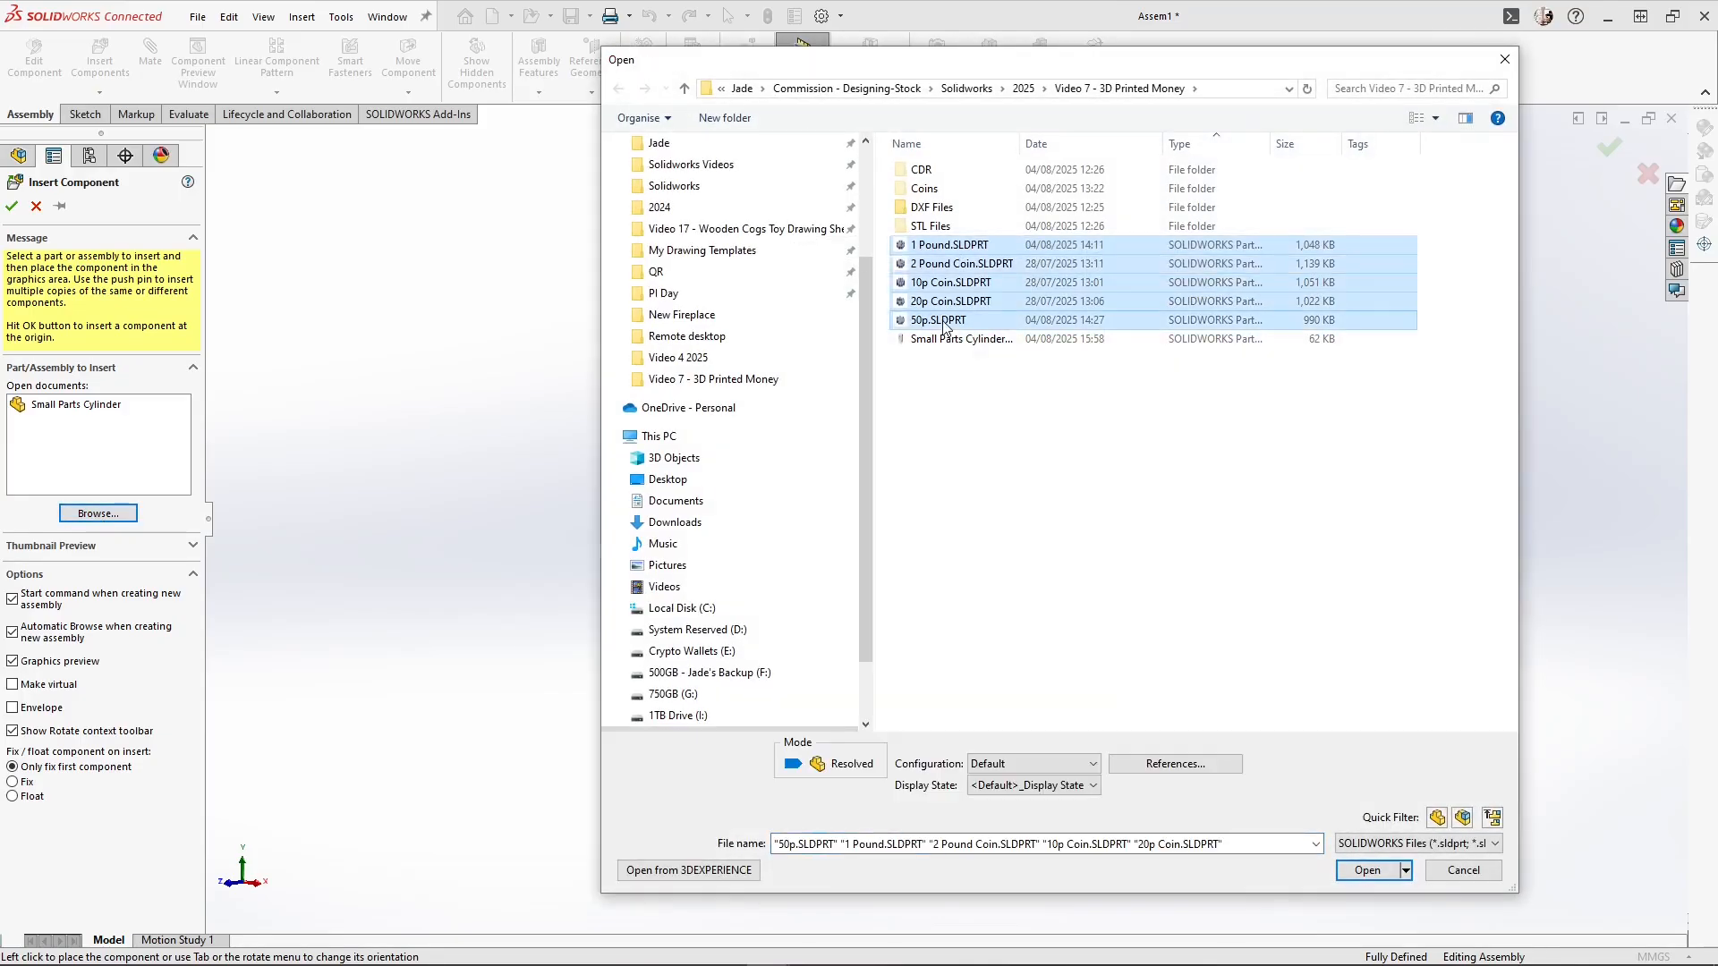
pyautogui.press('Return')
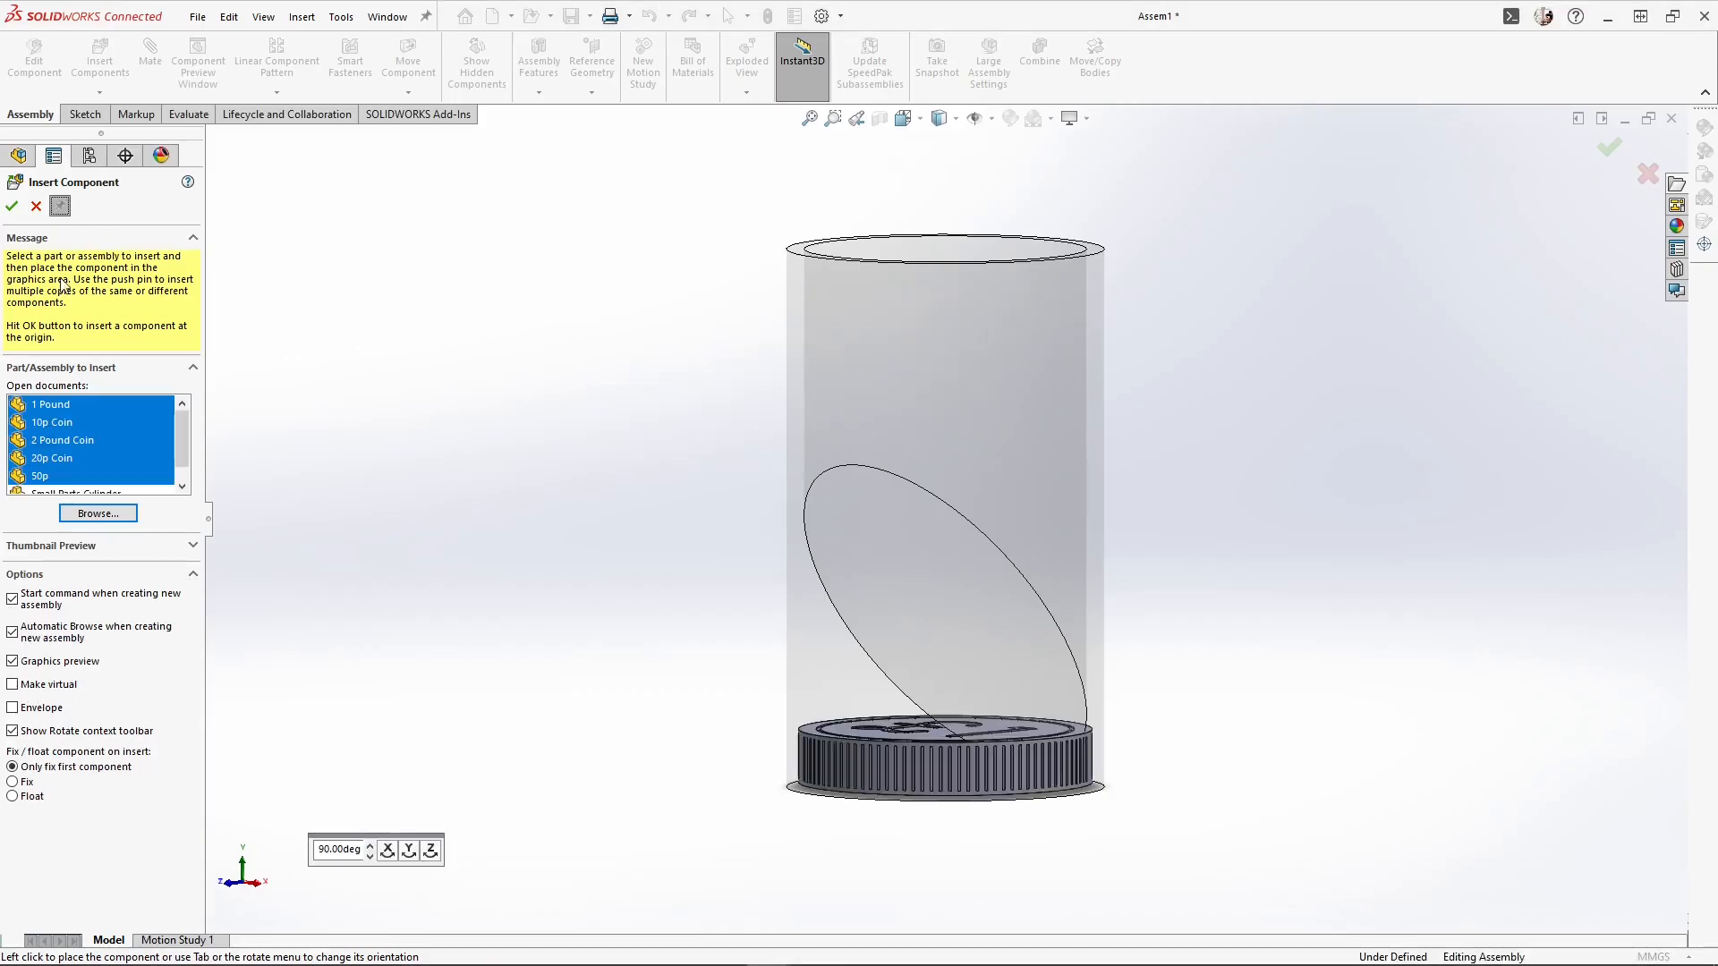
# Compare the 1 Pound, 10p, 2 Pound, 20p and 50p coin previews in turn with the cylinder's diameter, starting from the top view
pyautogui.click(898, 125)
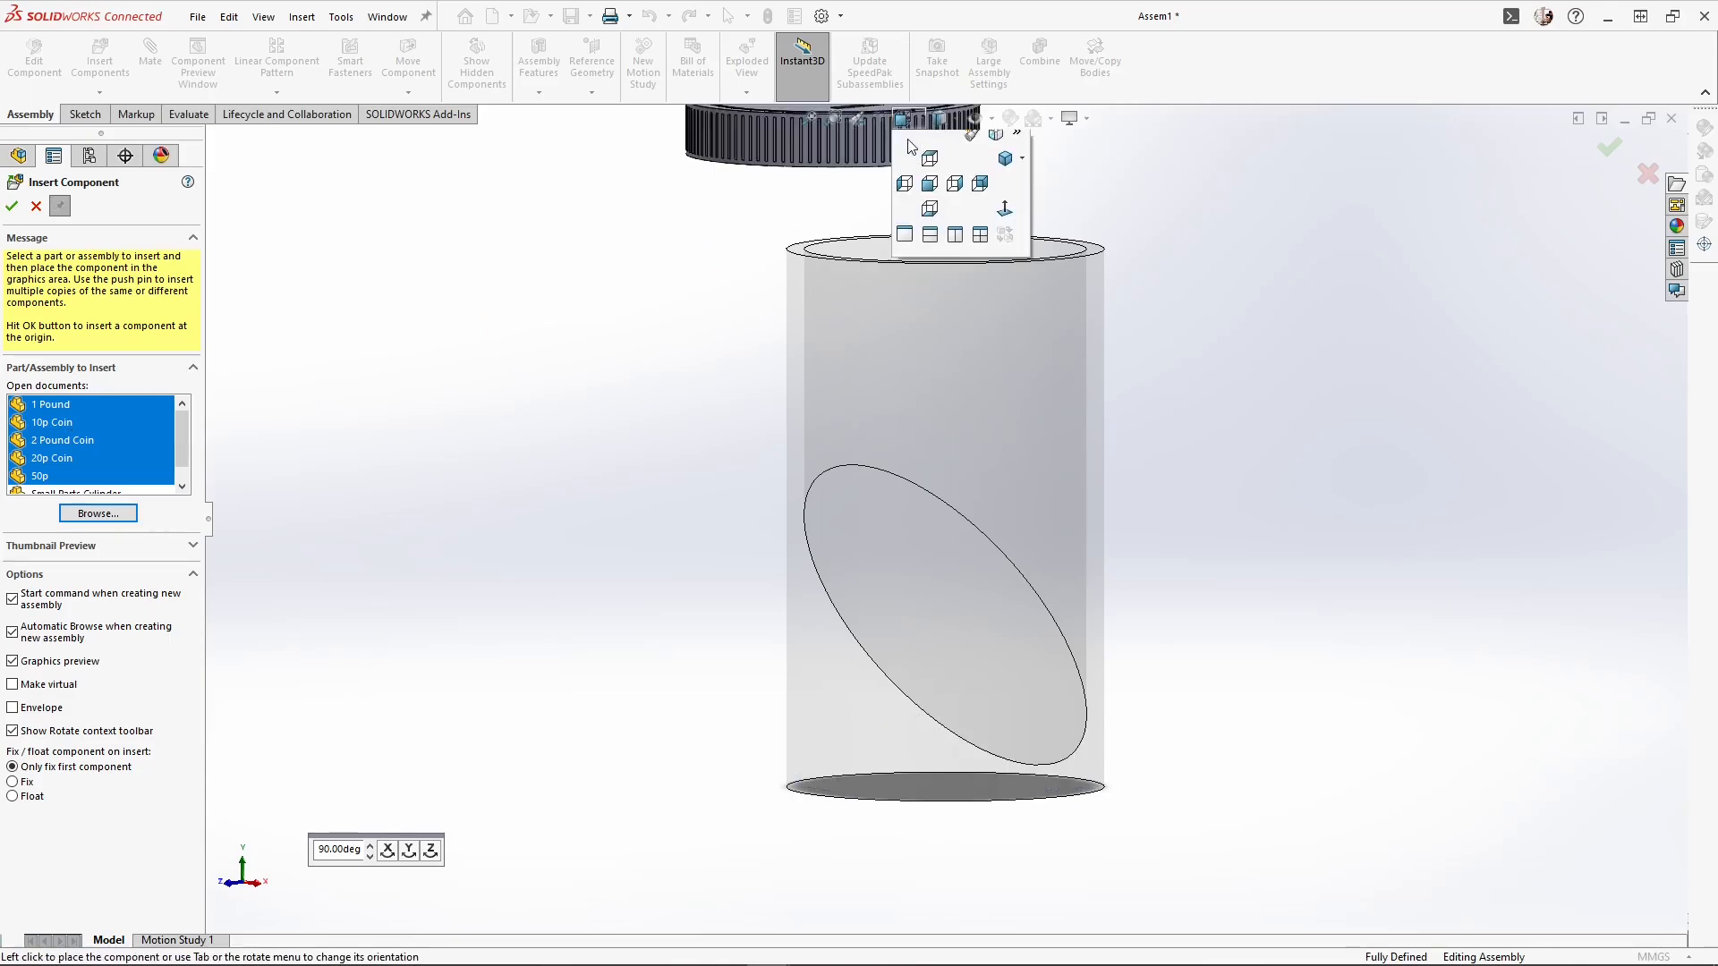
pyautogui.click(932, 176)
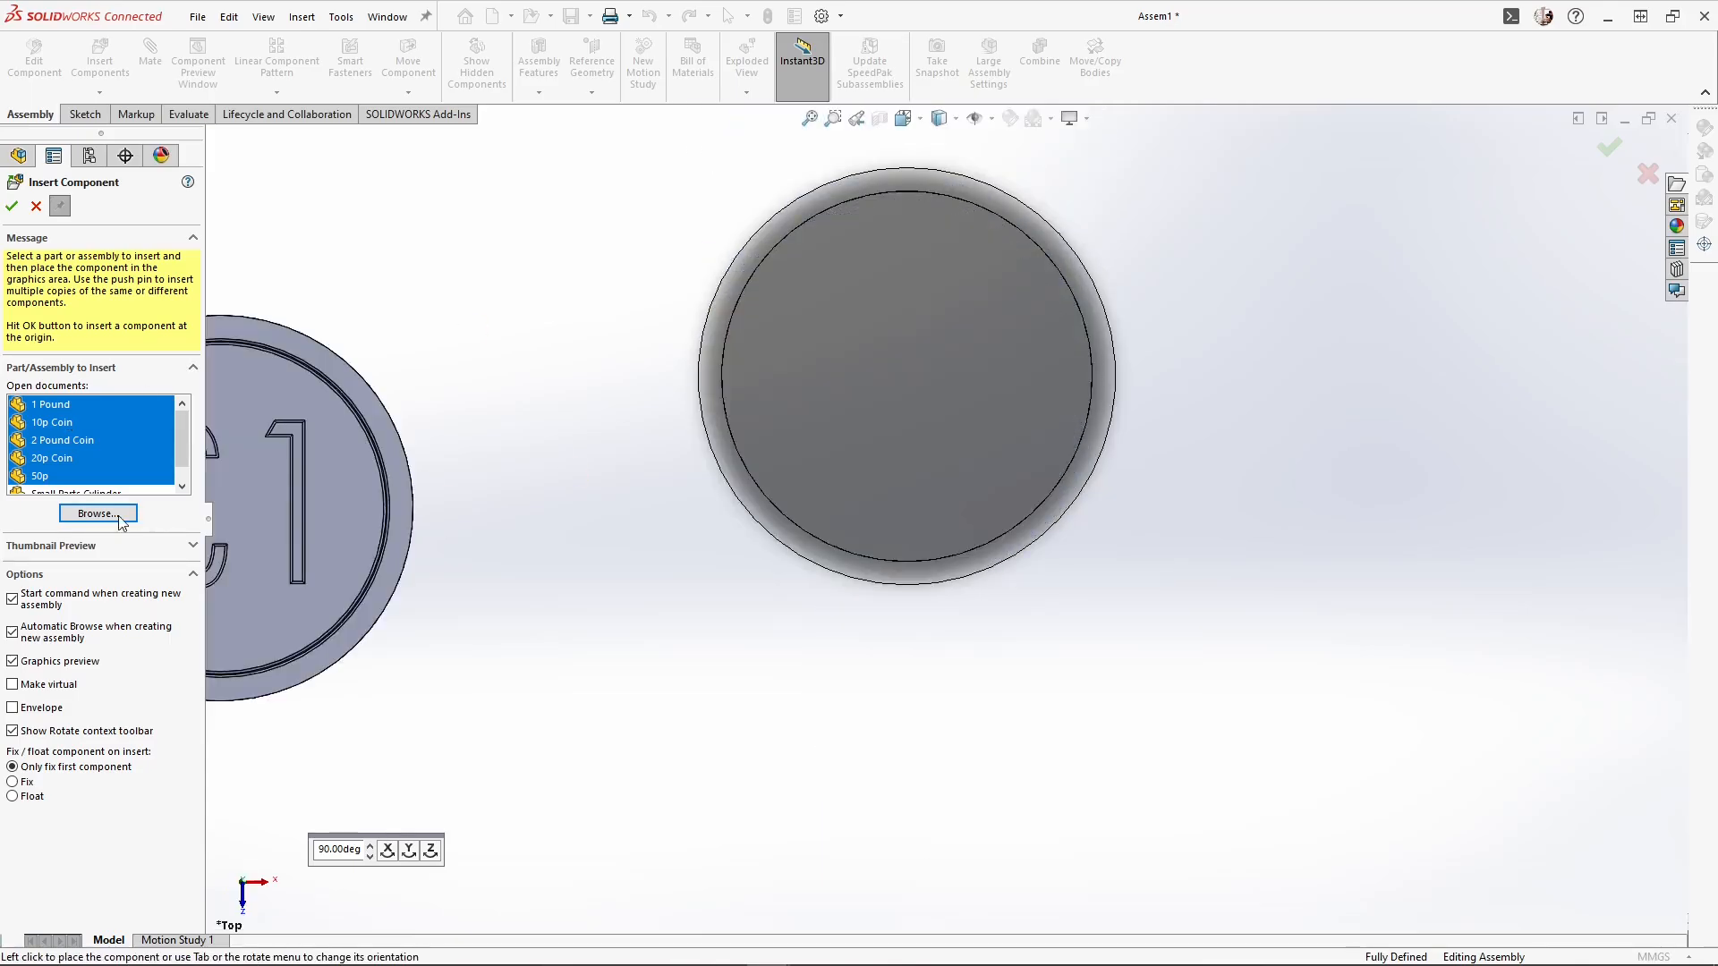
pyautogui.click(66, 407)
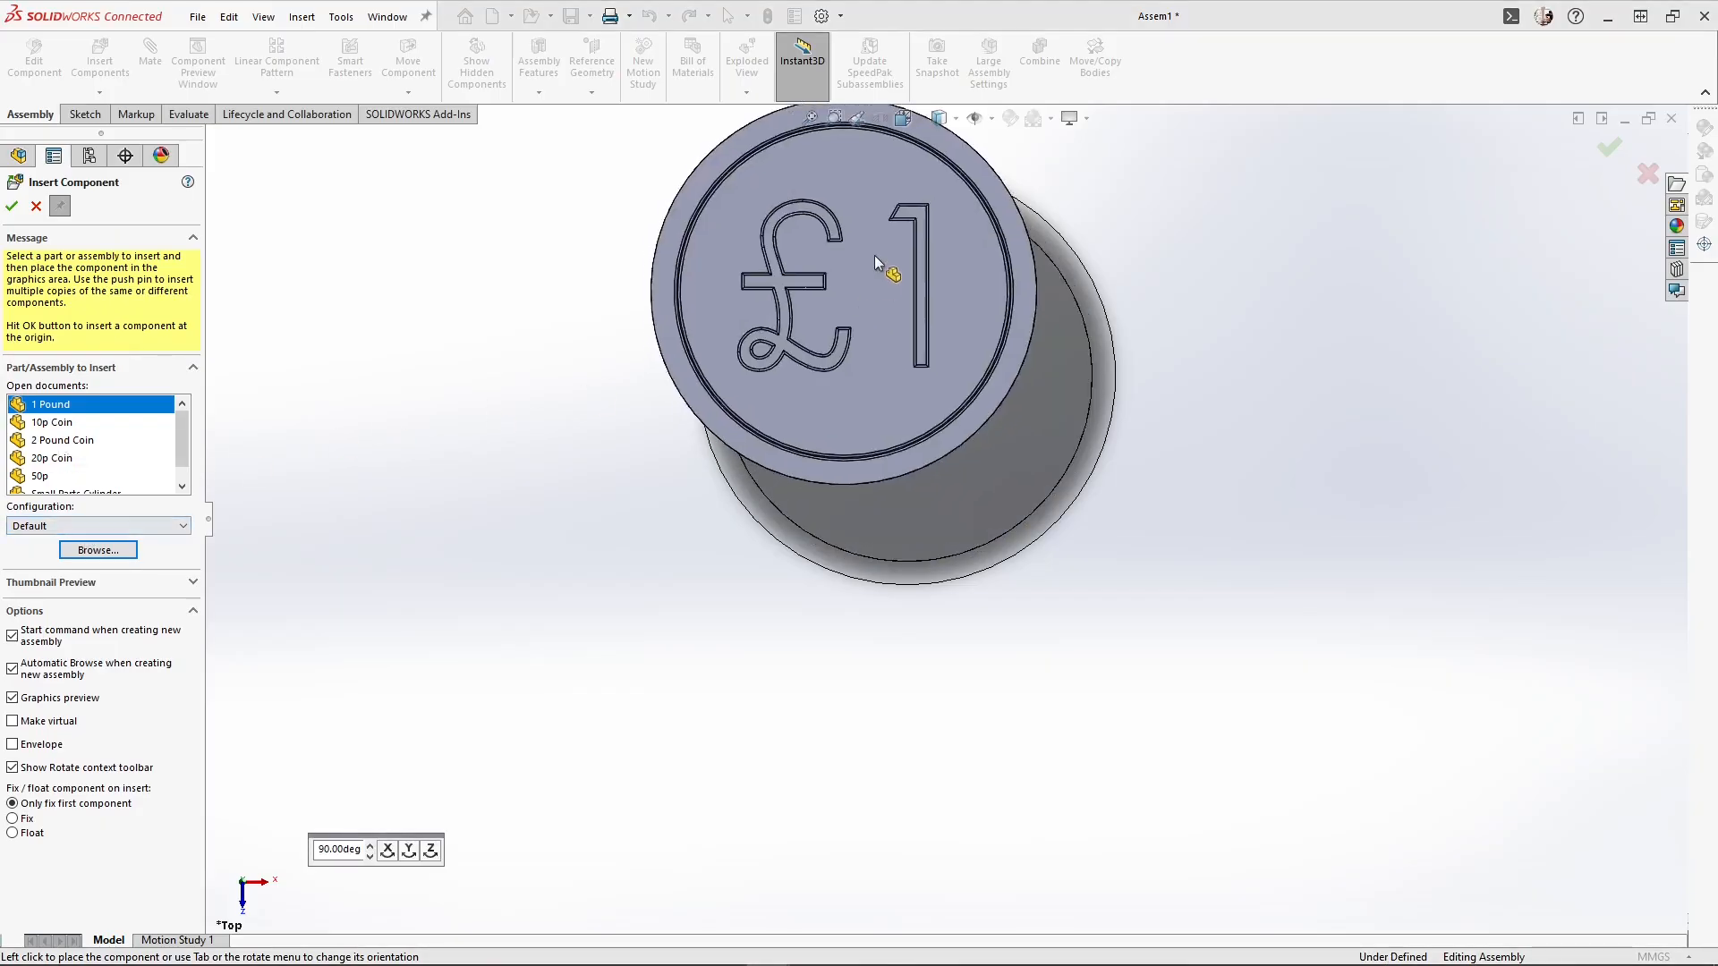
pyautogui.press('Down')
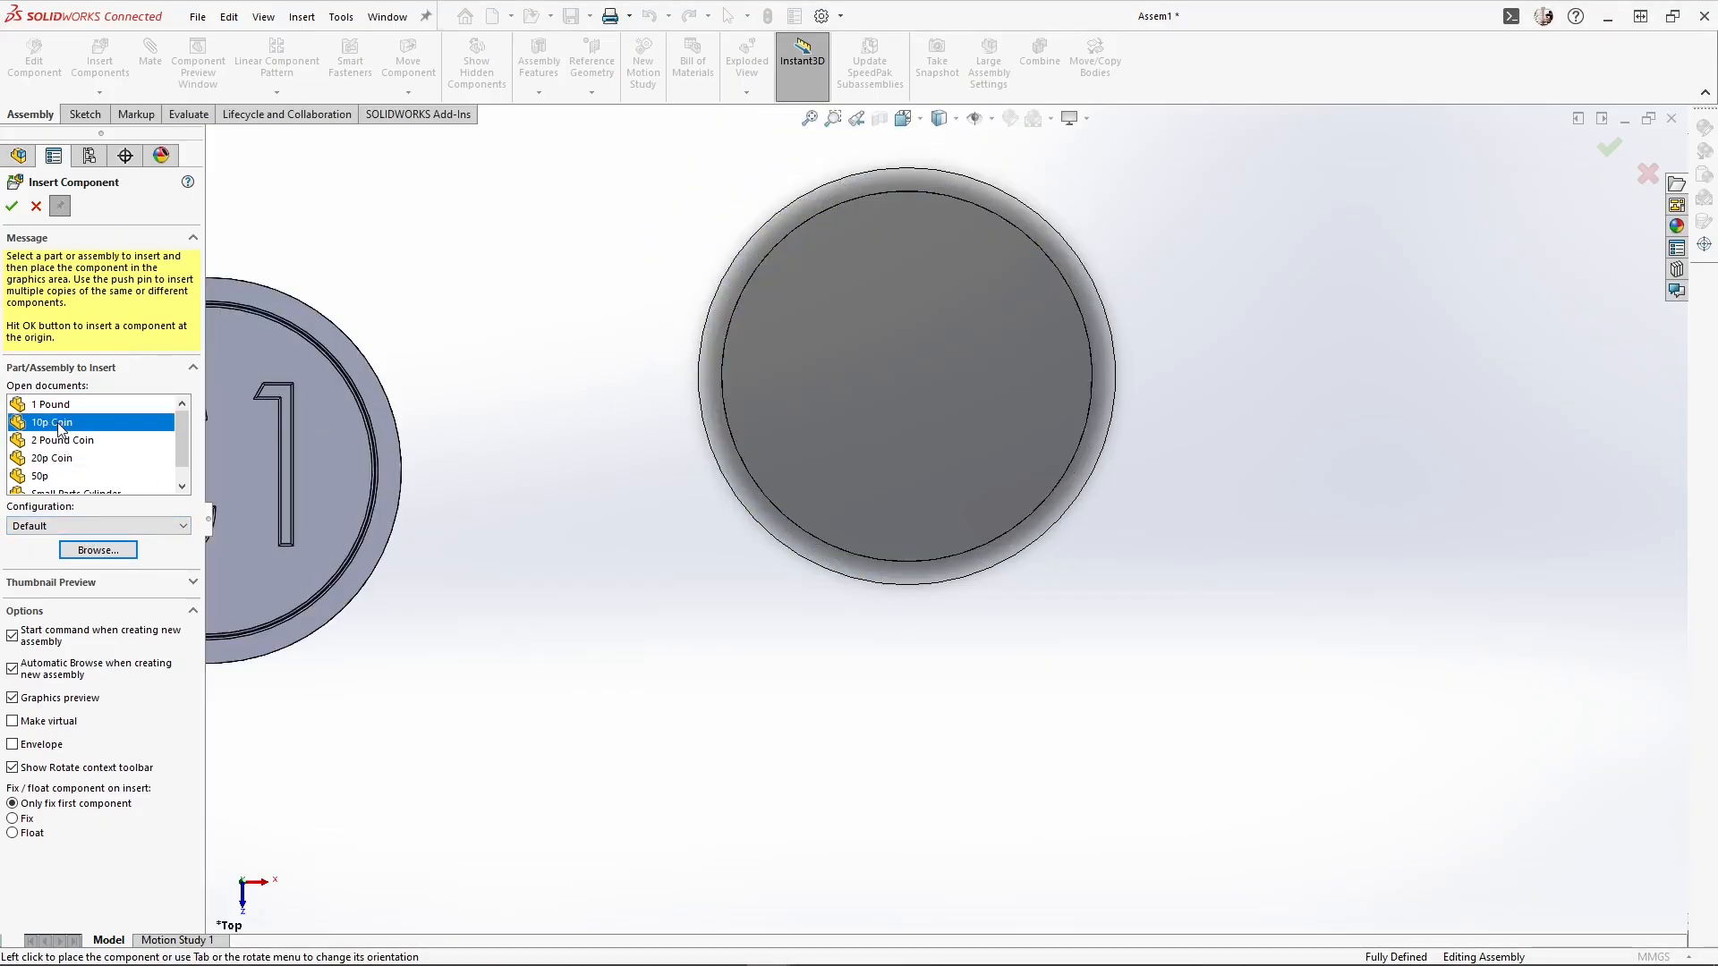
pyautogui.press('Down')
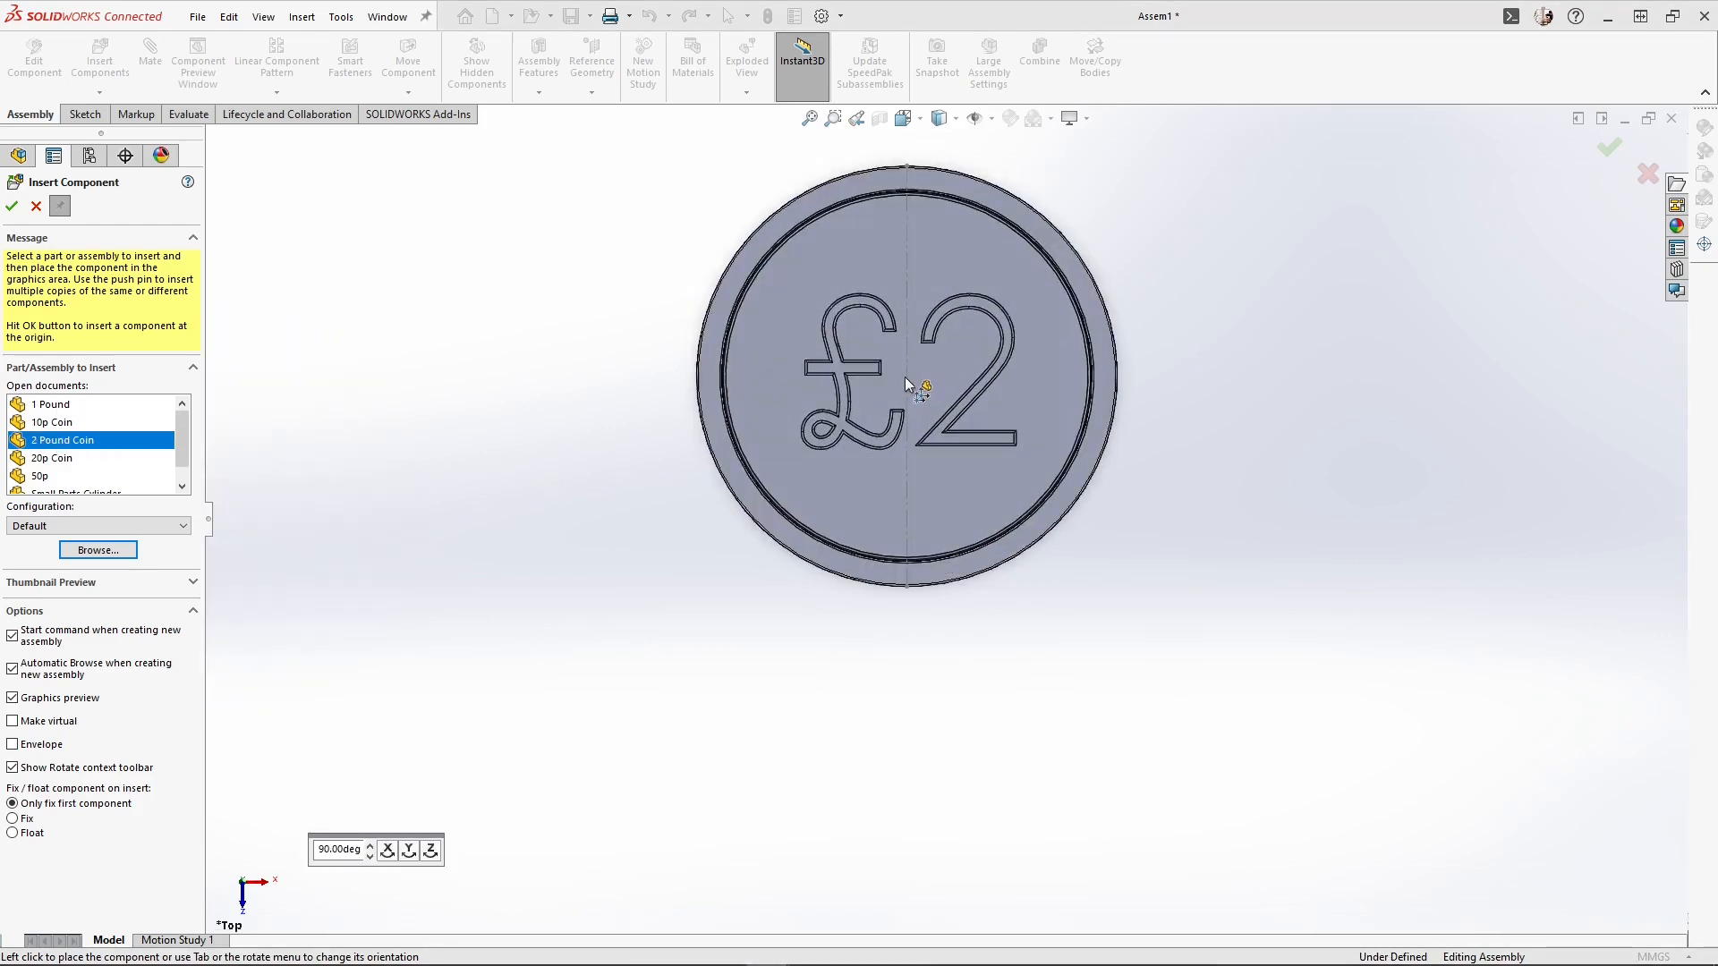
pyautogui.press('Down')
pyautogui.press('Down')
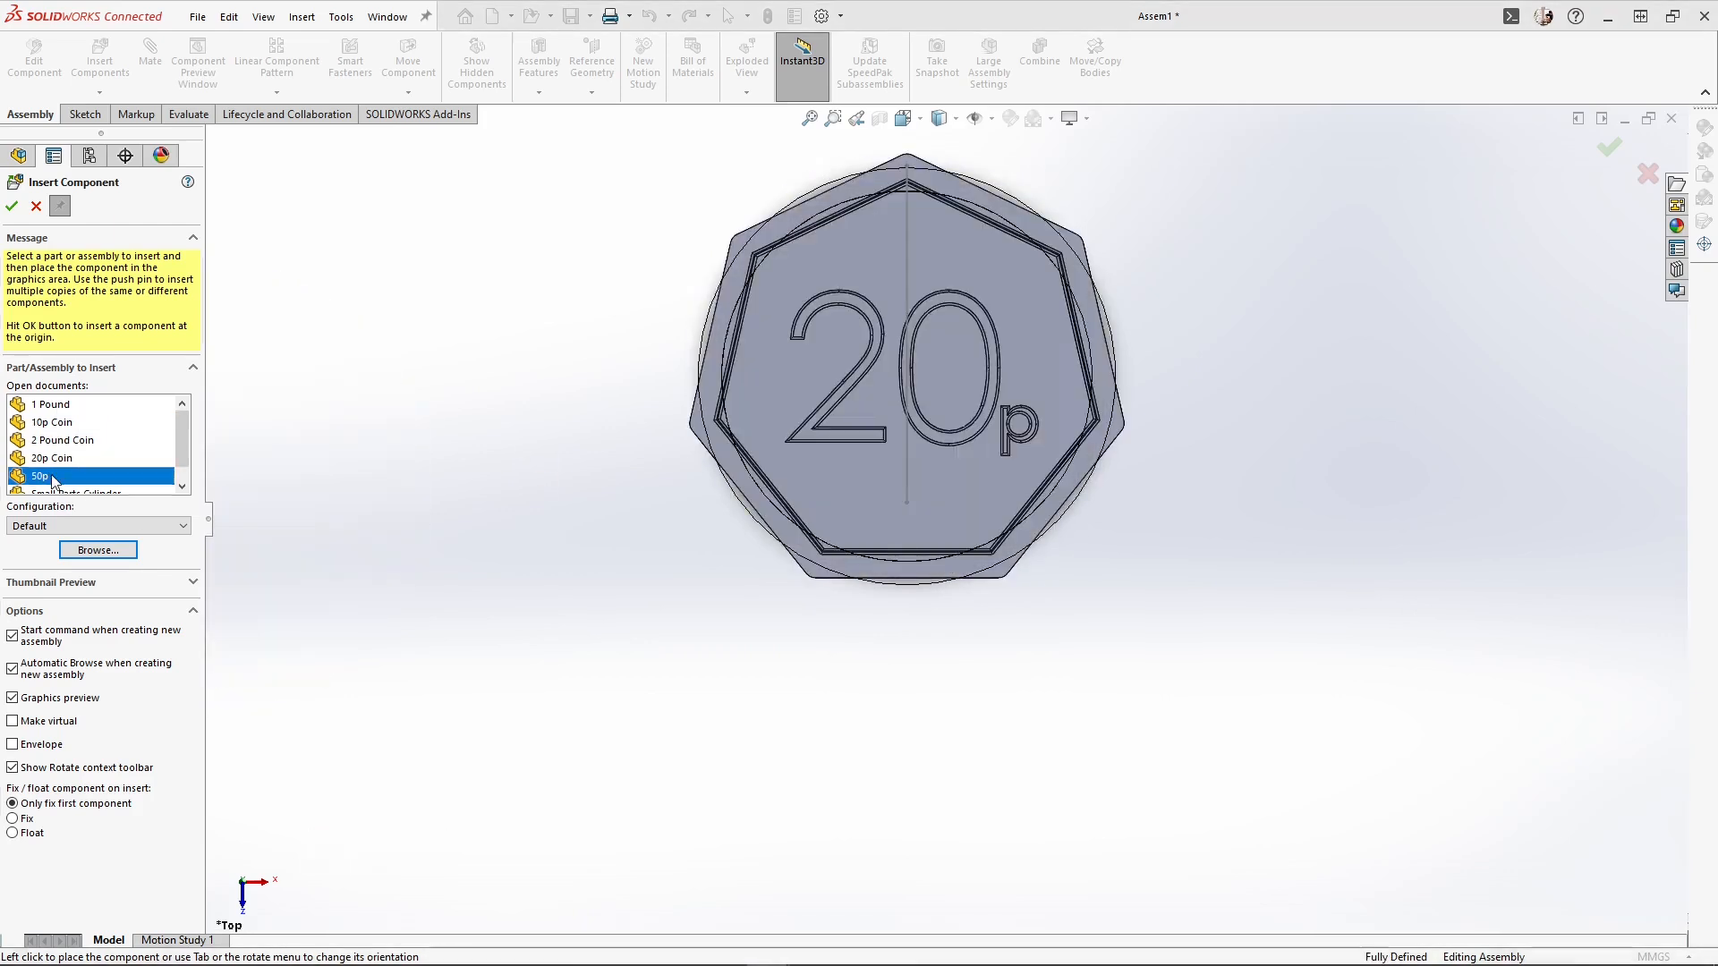
pyautogui.moveTo(1223, 564); pyautogui.dragTo(1227, 390, button='middle')
pyautogui.scroll(2, 1227, 354)
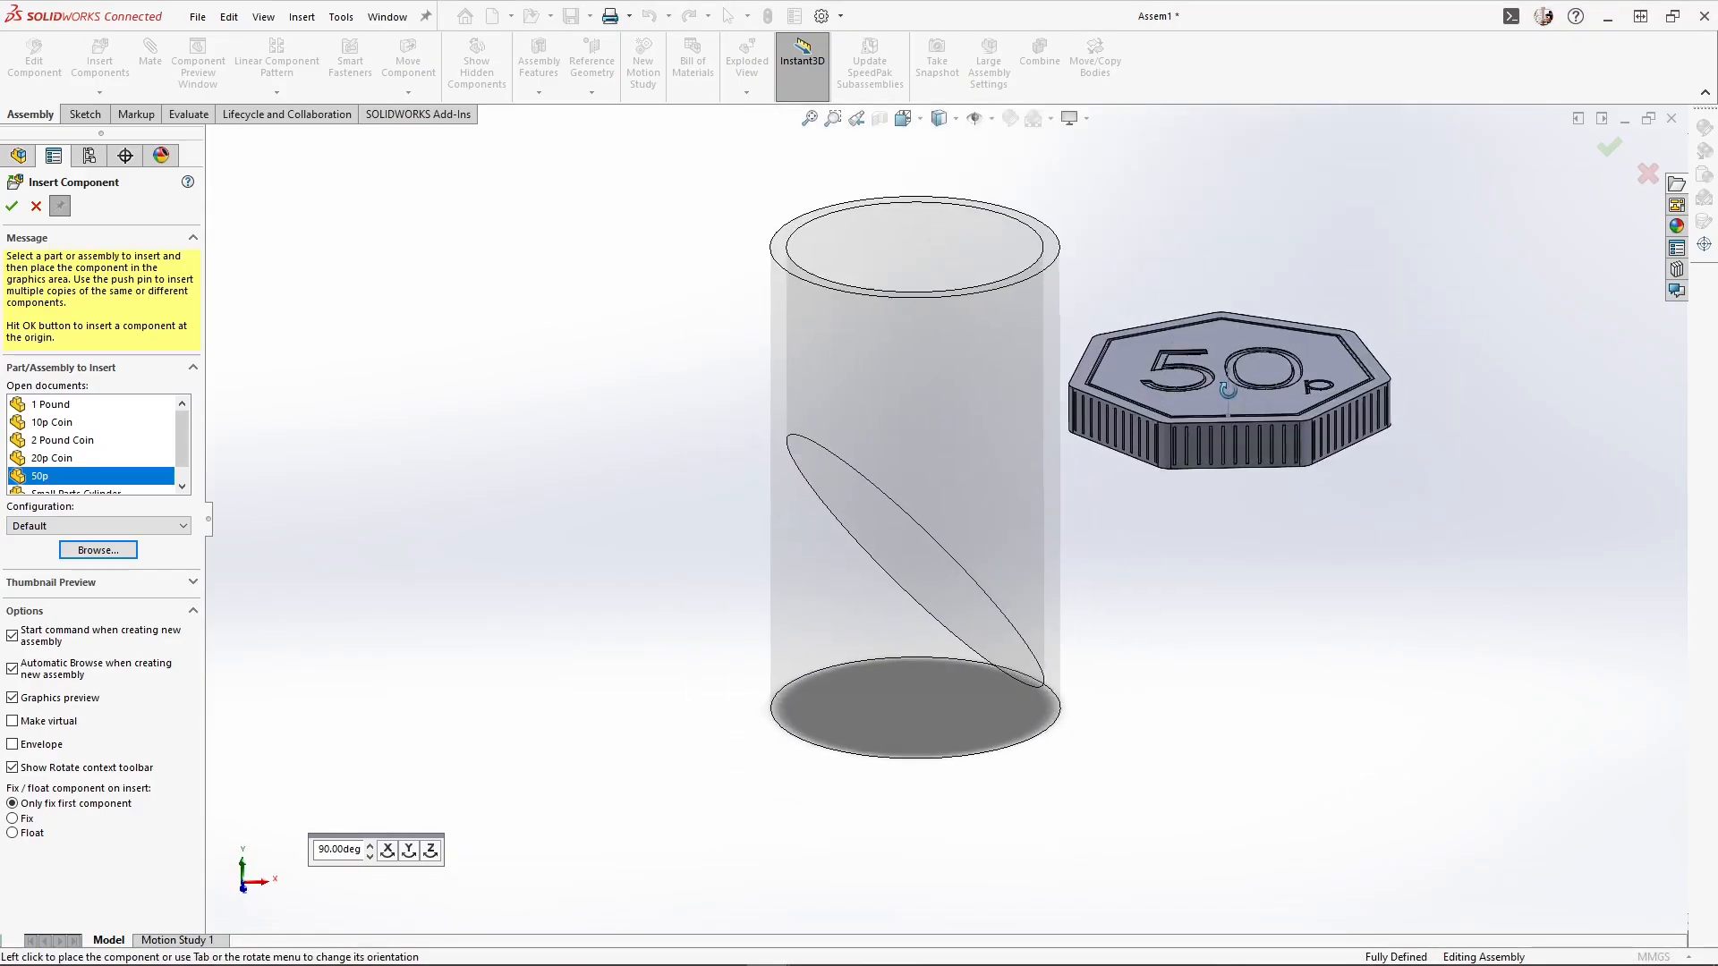